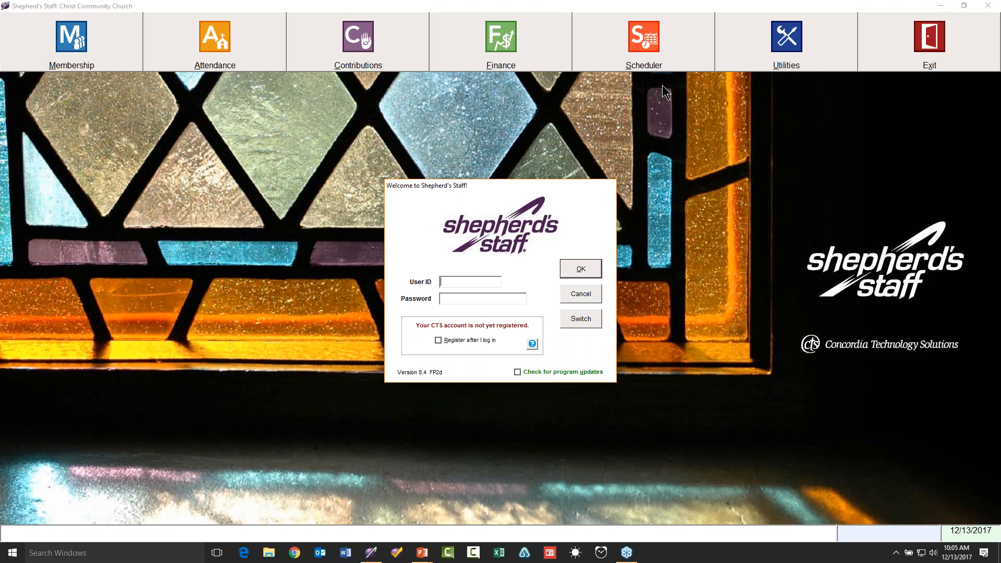
Enter user ID 'sysadmin' and the administrator password on the welcome login.
{"action": "left_click", "coordinate": [888, 142]}
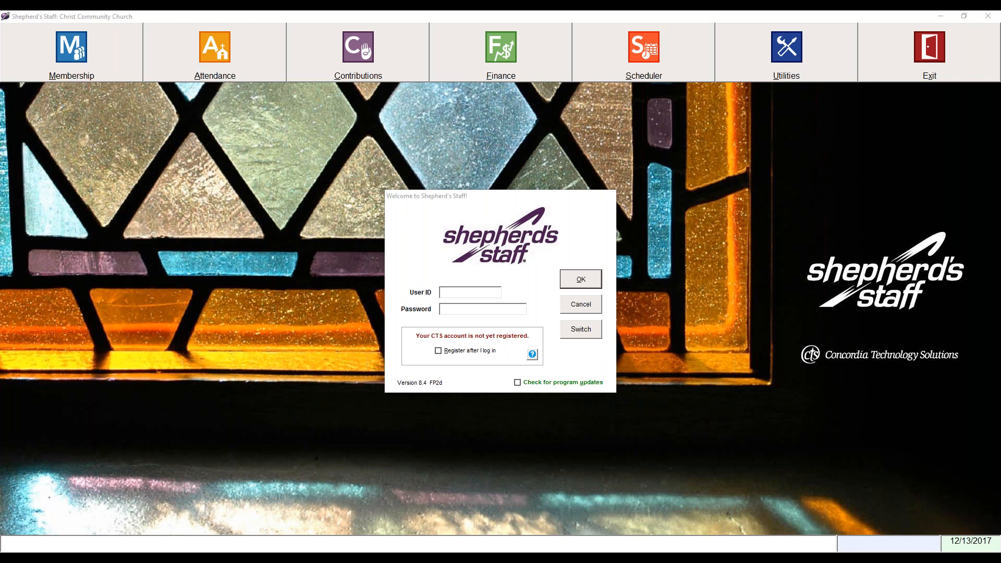
{"action": "left_click", "coordinate": [475, 294]}
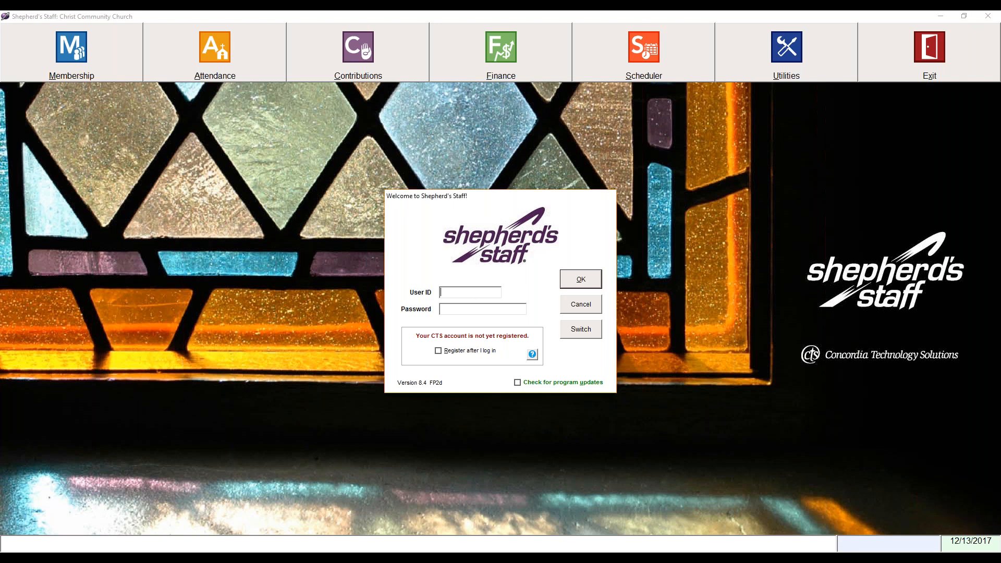
{"action": "type", "text": "sysadmin"}
{"action": "key", "text": "Tab"}
{"action": "type", "text": "********"}
Log in with 'Register after I log in' checked and request a WebTools account key.
{"action": "left_click", "coordinate": [439, 350]}
{"action": "left_click", "coordinate": [588, 283]}
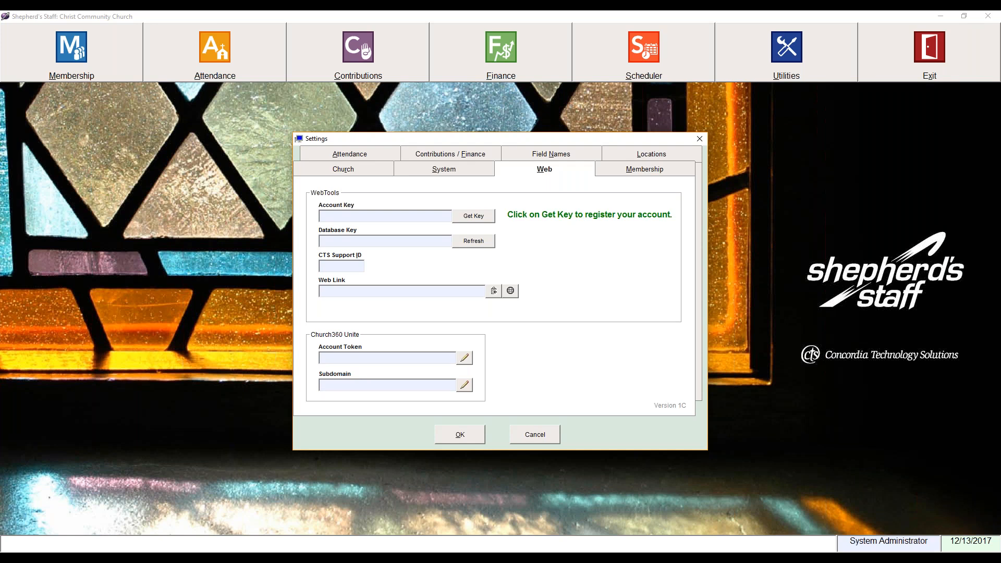
{"action": "left_click", "coordinate": [472, 215]}
{"action": "left_click_drag", "start_coordinate": [536, 202], "coordinate": [560, 235]}
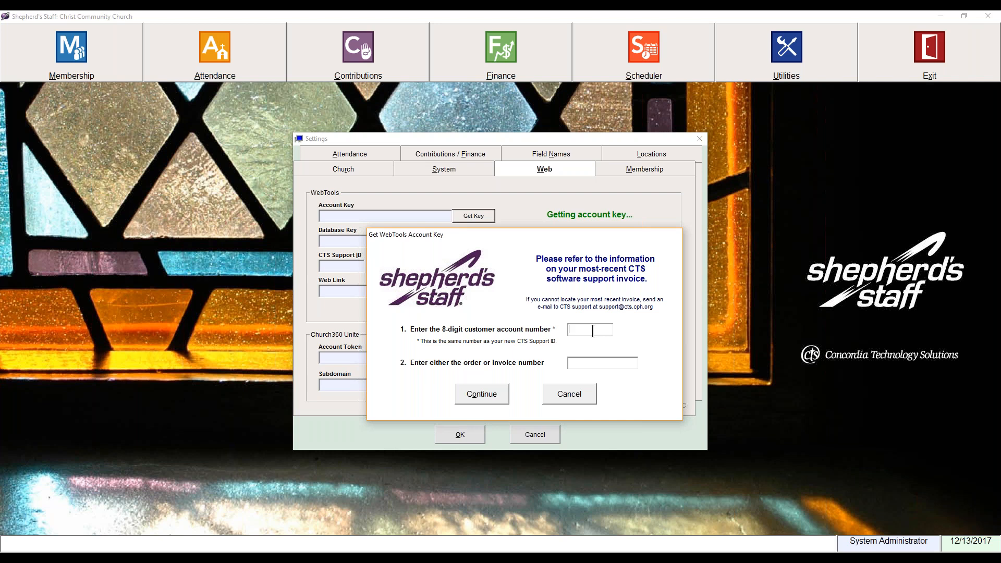
Submit the customer account and invoice numbers for WebTools keys, sync church data, open WebTools.
{"action": "left_click", "coordinate": [604, 364]}
{"action": "type", "text": "77770000-0"}
{"action": "left_click", "coordinate": [482, 394]}
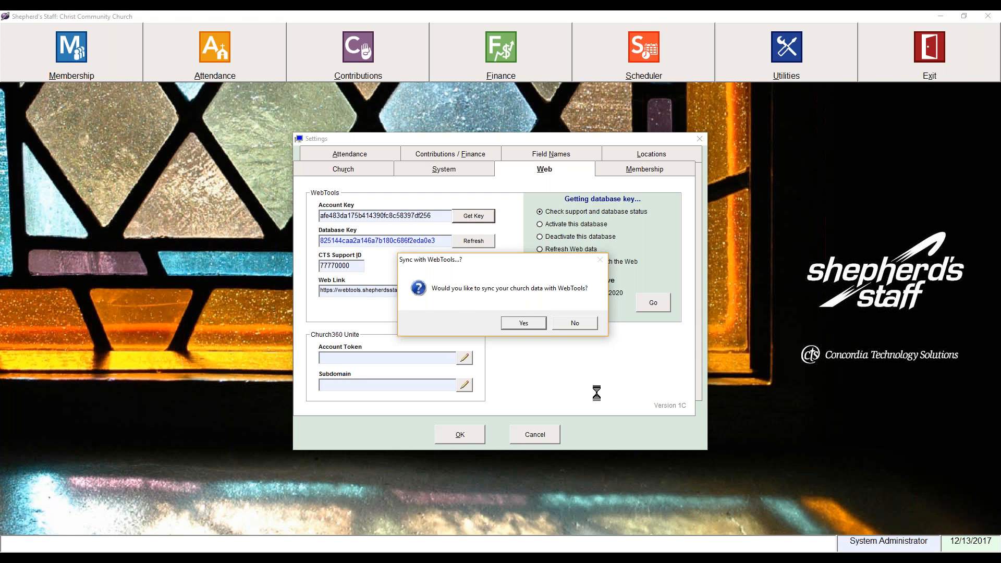
{"action": "left_click", "coordinate": [525, 324]}
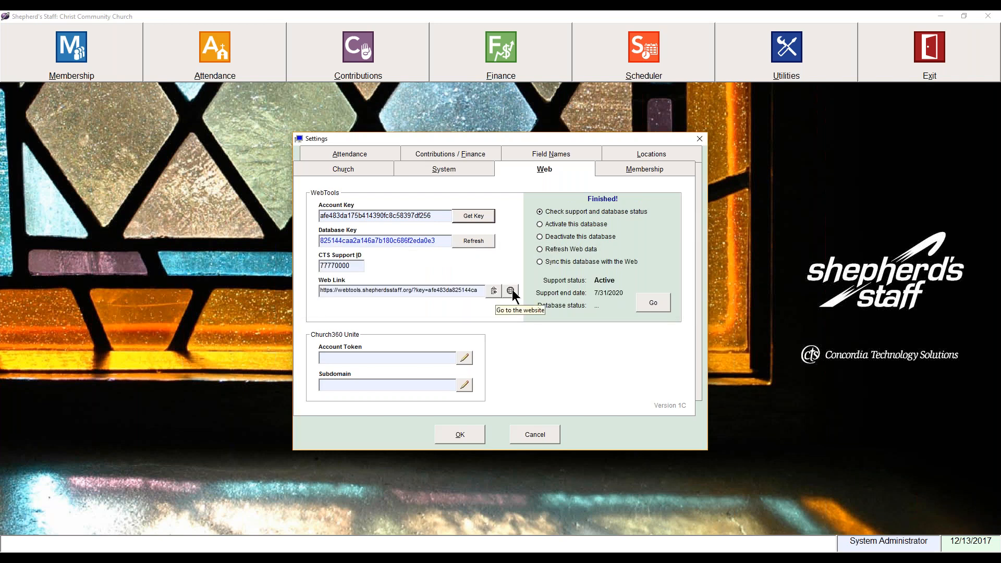
{"action": "left_click", "coordinate": [510, 291]}
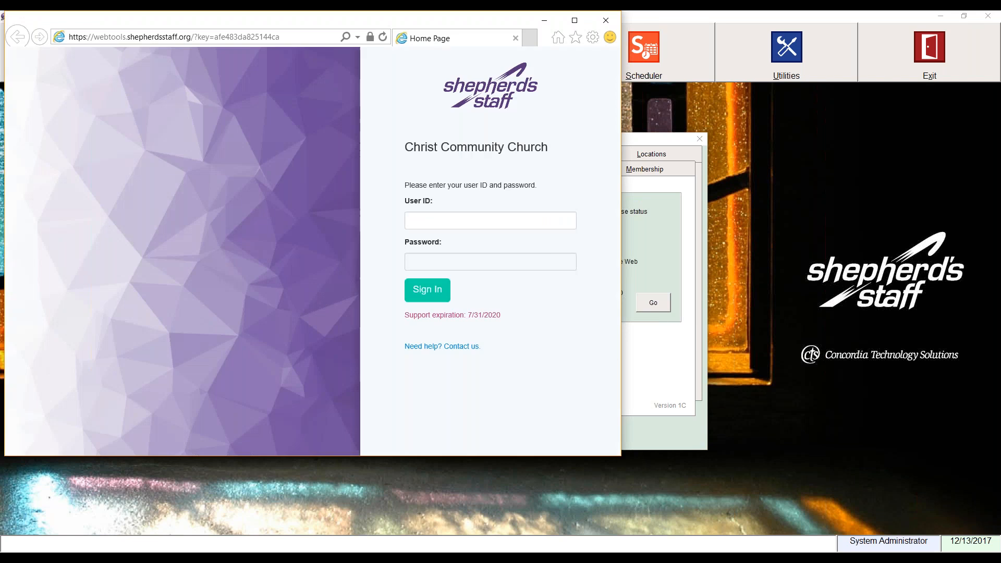
Sign in to WebTools as 'sysadmin', view the Offering Batches, then close the browser.
{"action": "left_click", "coordinate": [505, 221]}
{"action": "type", "text": "sysadmin"}
{"action": "key", "text": "Tab"}
{"action": "type", "text": "********"}
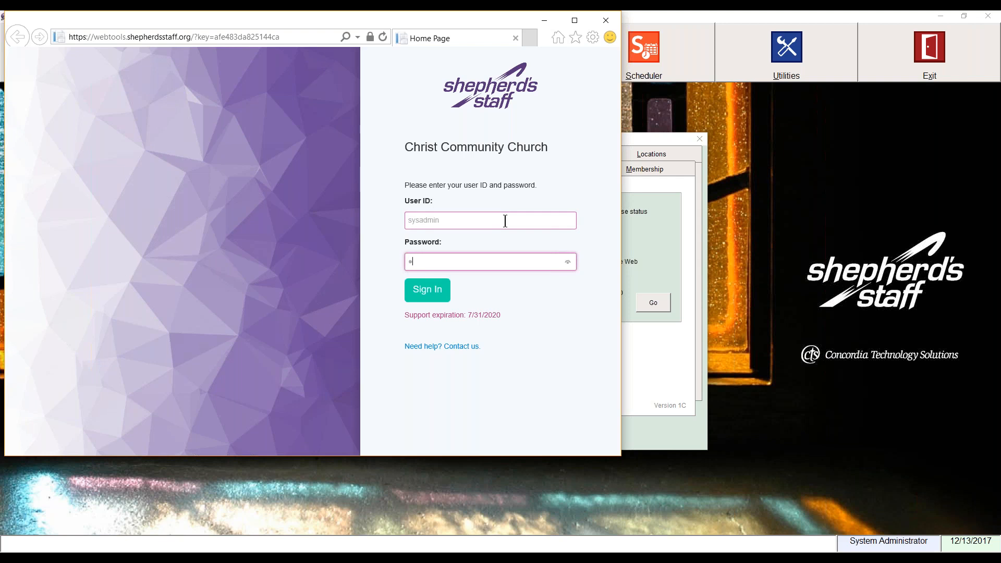
{"action": "key", "text": "Return"}
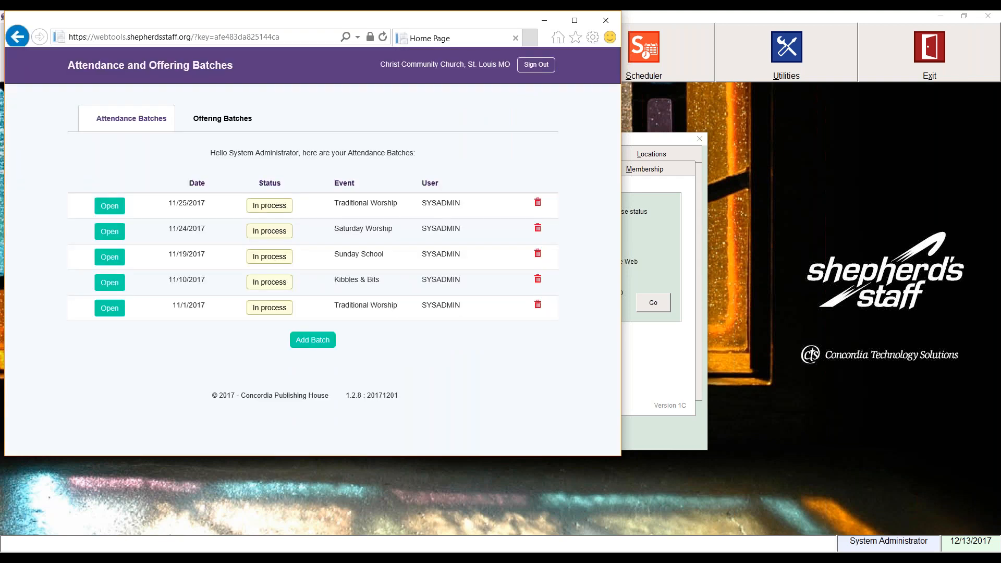
{"action": "left_click", "coordinate": [229, 118]}
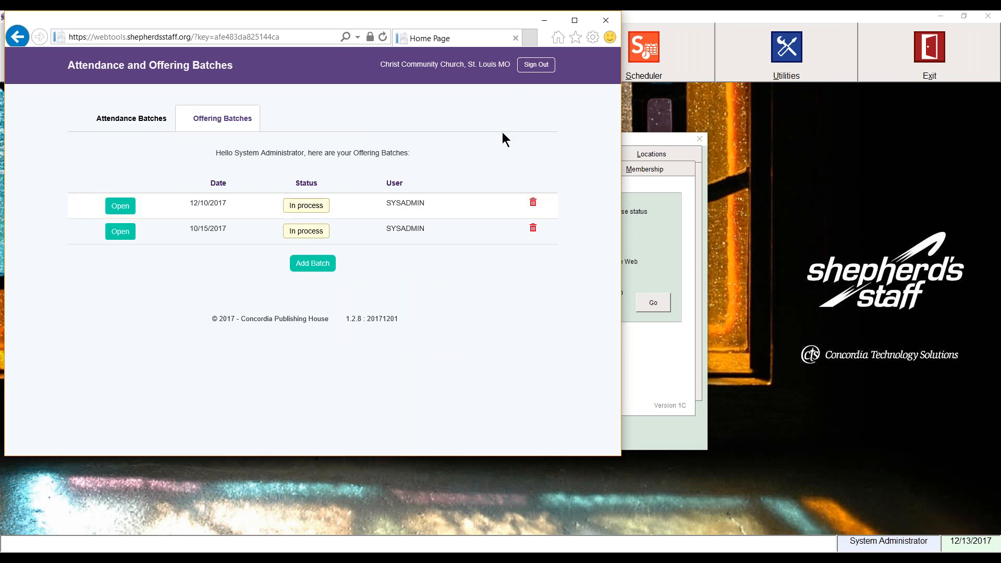
{"action": "left_click", "coordinate": [606, 21]}
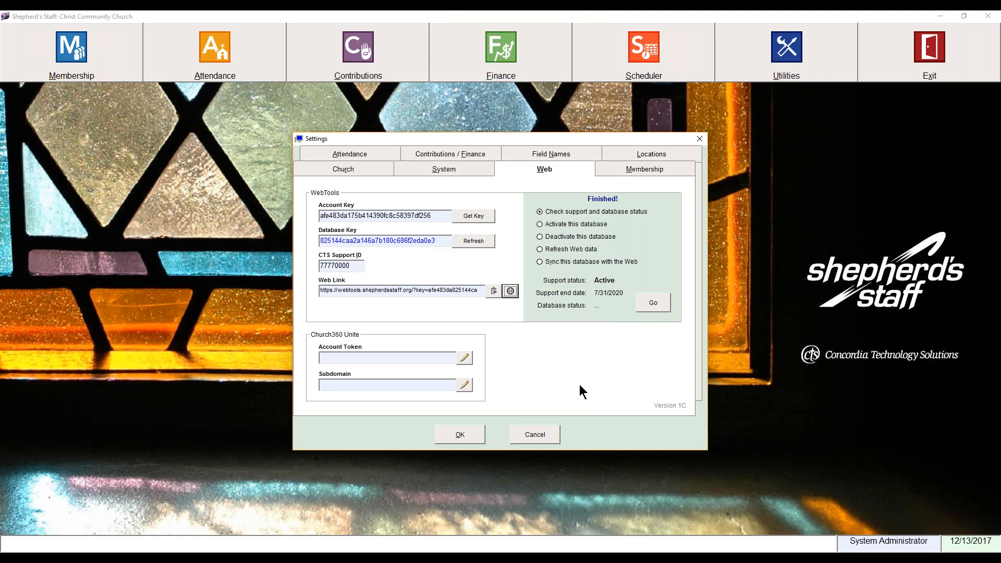
Close the Settings dialog with OK and launch the Finance module.
{"action": "left_click", "coordinate": [467, 425]}
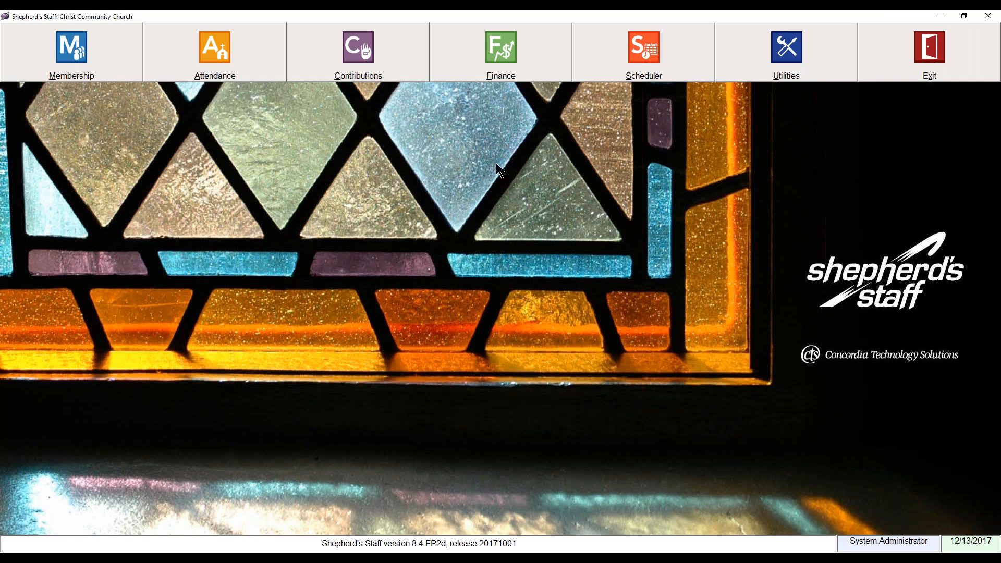
{"action": "left_click", "coordinate": [497, 63]}
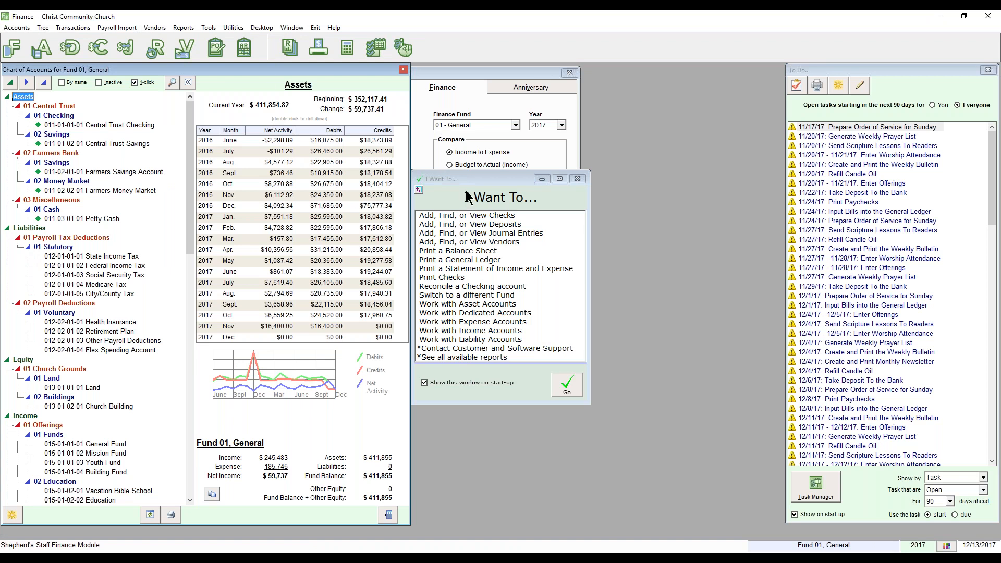
Rearrange the Finance windows and close the I Want To helper.
{"action": "left_click_drag", "start_coordinate": [477, 183], "coordinate": [654, 216]}
{"action": "left_click_drag", "start_coordinate": [458, 78], "coordinate": [582, 96]}
{"action": "left_click_drag", "start_coordinate": [692, 218], "coordinate": [516, 144]}
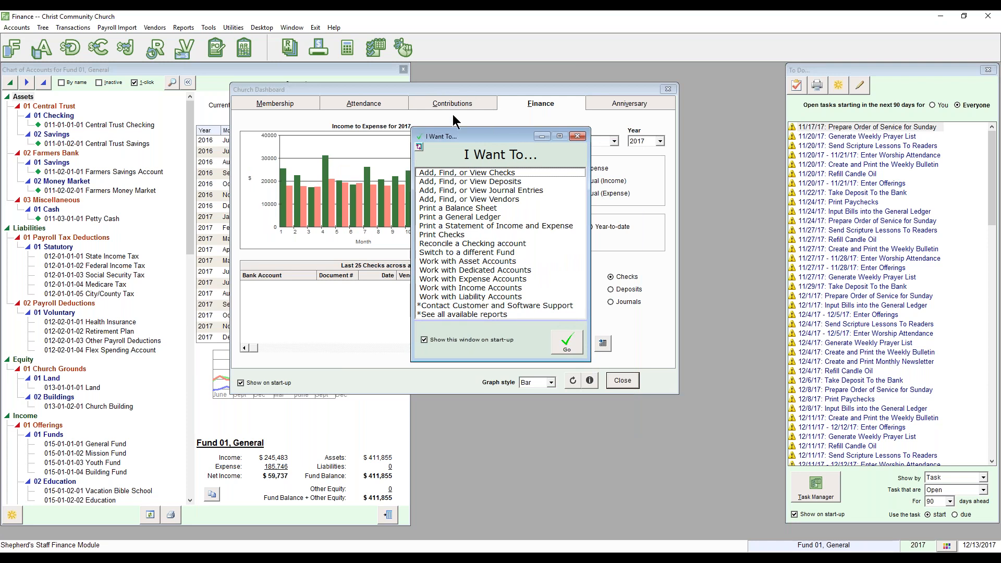
{"action": "left_click", "coordinate": [140, 70]}
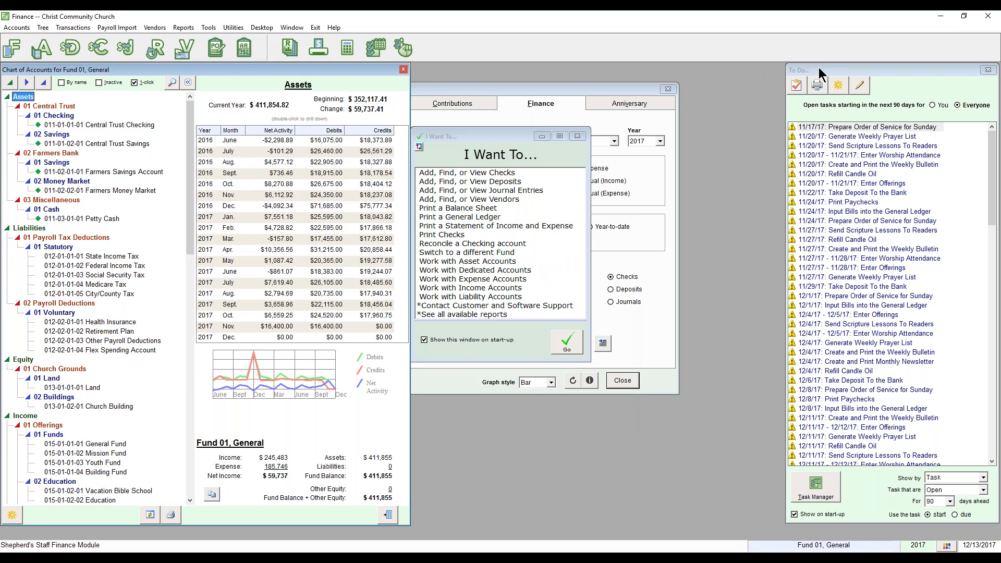
{"action": "left_click", "coordinate": [477, 139]}
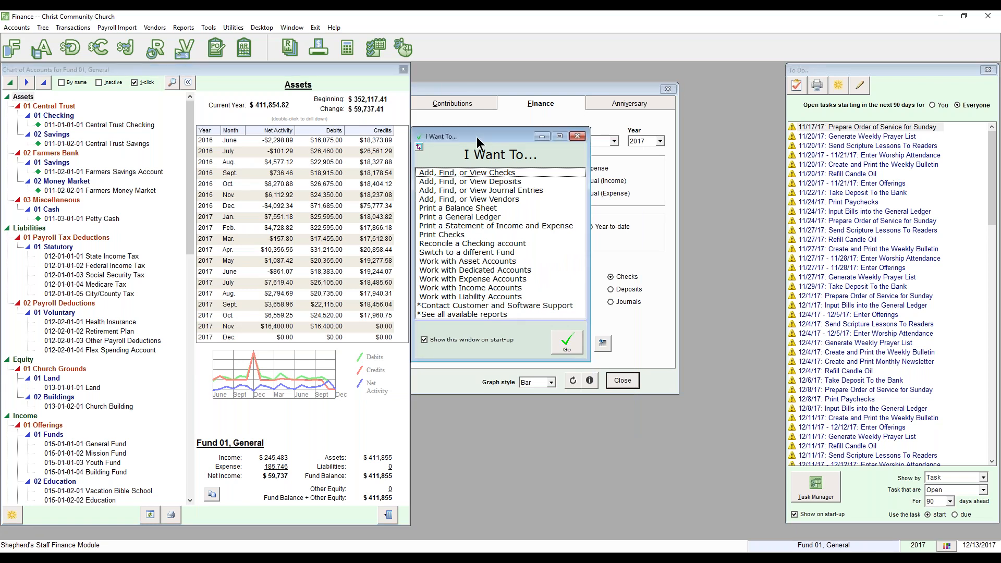
{"action": "left_click", "coordinate": [577, 137]}
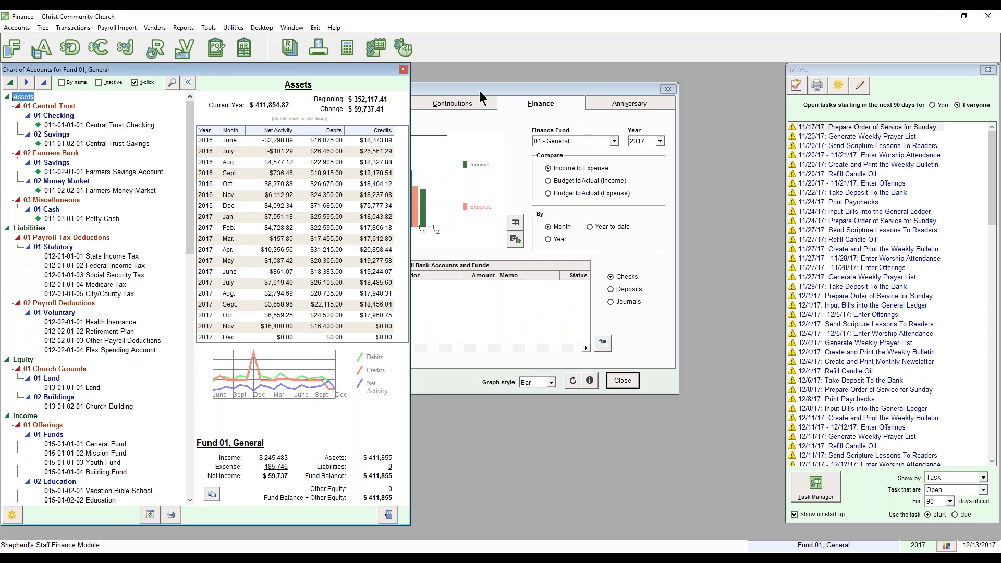
Check recent deposits and the last 25 checks on the Church Dashboard, then close it.
{"action": "left_click_drag", "start_coordinate": [476, 87], "coordinate": [556, 86]}
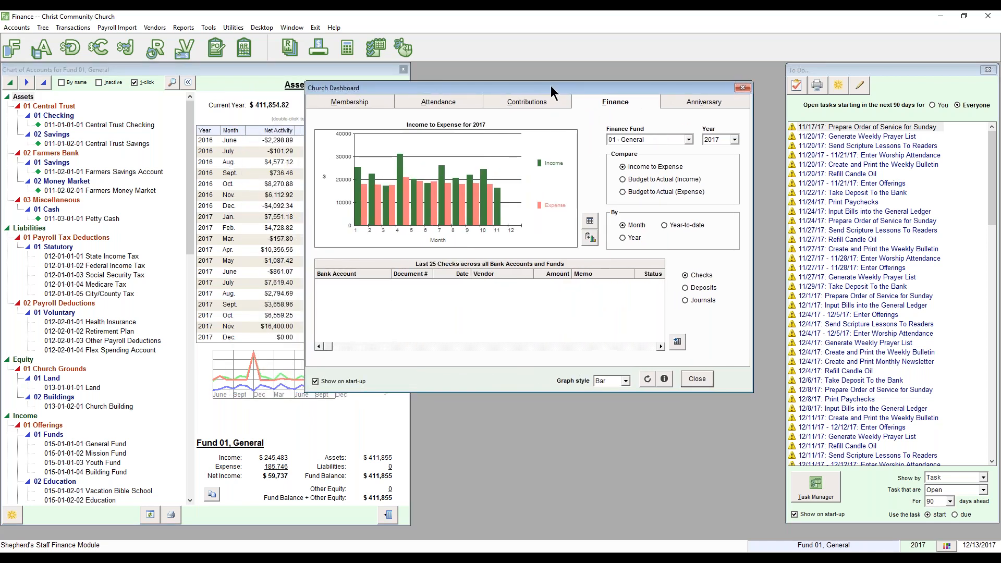
{"action": "left_click", "coordinate": [685, 288]}
{"action": "left_click", "coordinate": [686, 276]}
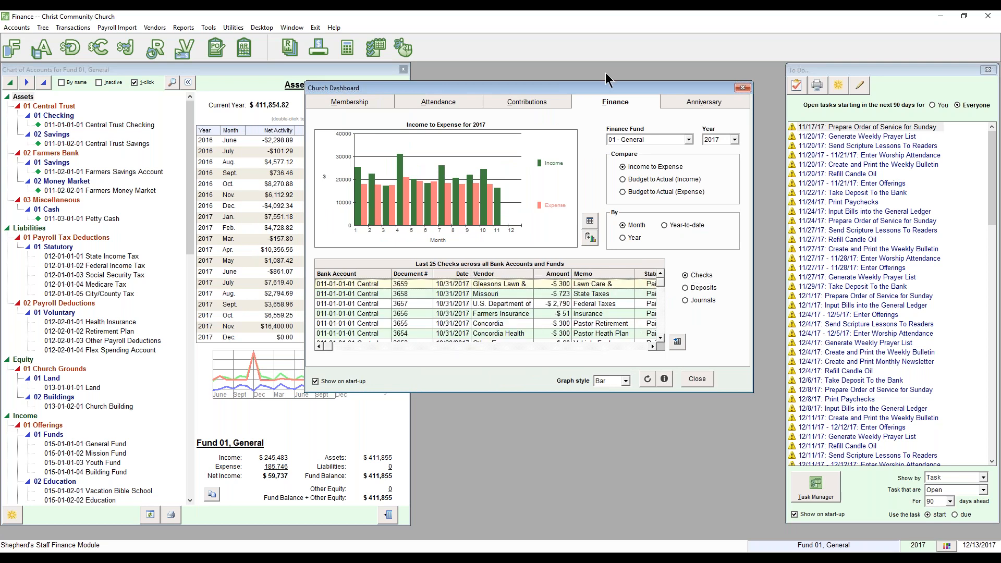
{"action": "left_click", "coordinate": [742, 88]}
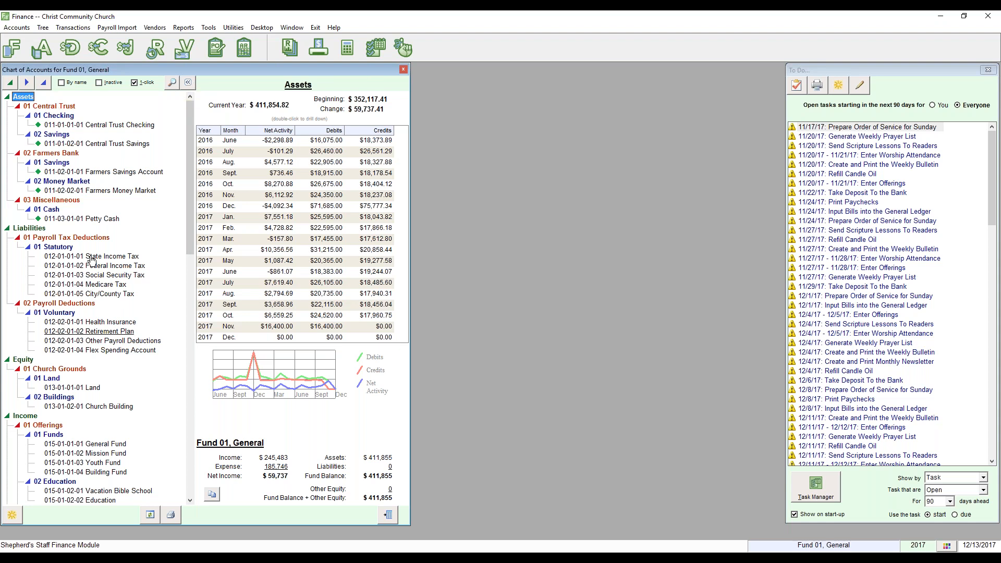
Browse the account tree details: Federal Income Tax, Payroll Tax Deductions, Assets and Central Trust.
{"action": "left_click", "coordinate": [188, 84]}
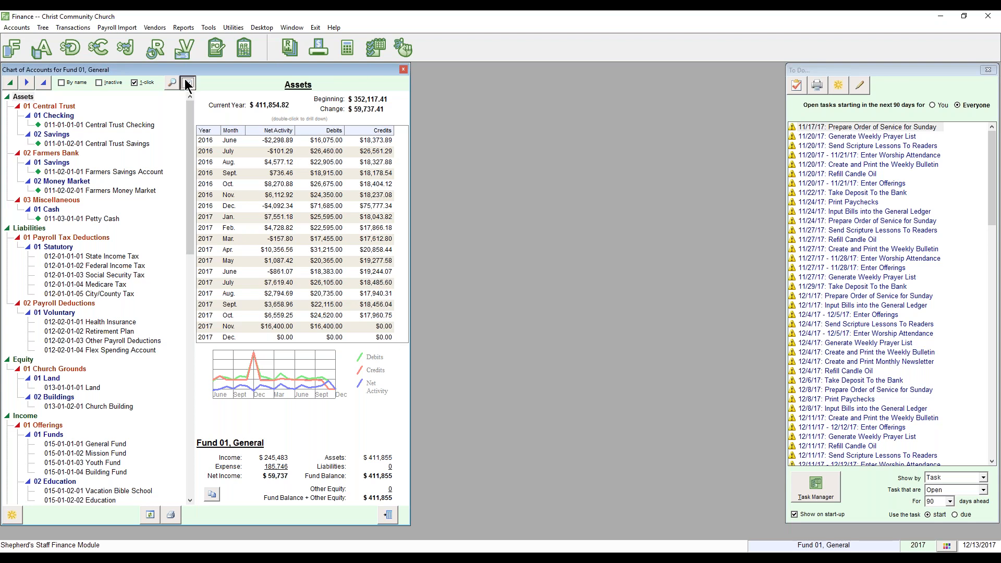
{"action": "left_click", "coordinate": [188, 82]}
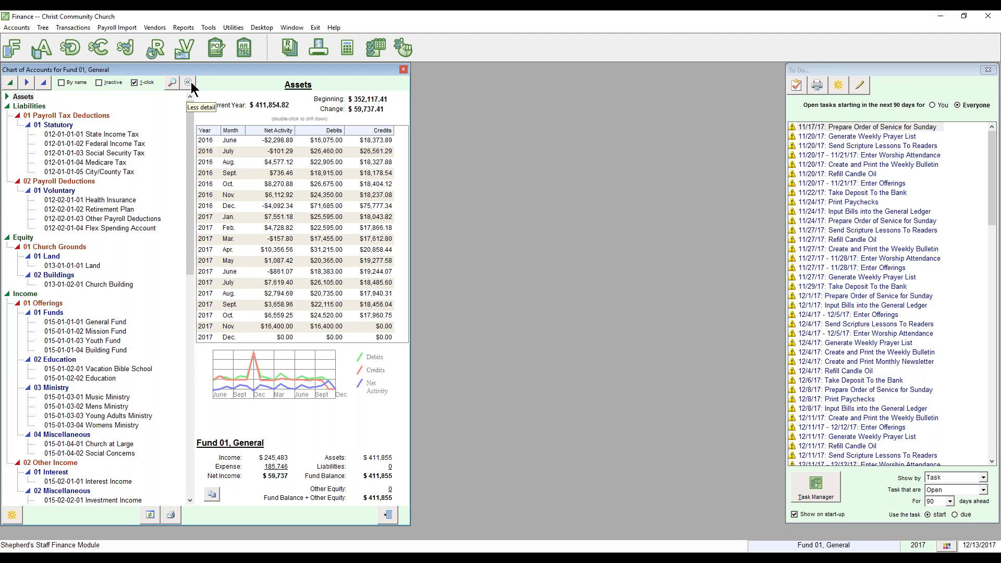
{"action": "left_click", "coordinate": [116, 144]}
{"action": "left_click", "coordinate": [69, 125]}
{"action": "left_click", "coordinate": [87, 117]}
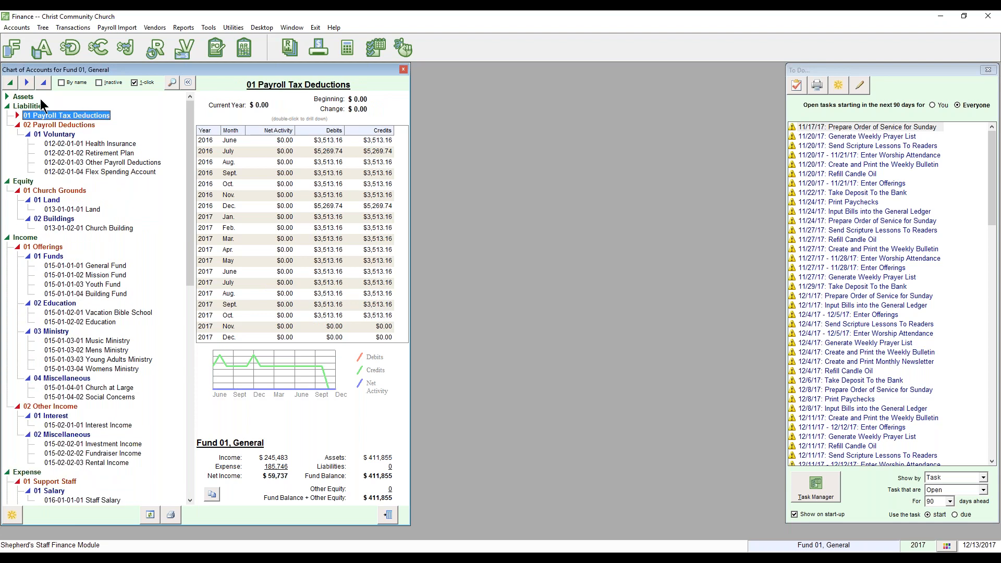
{"action": "left_click", "coordinate": [23, 97]}
{"action": "left_click", "coordinate": [59, 108]}
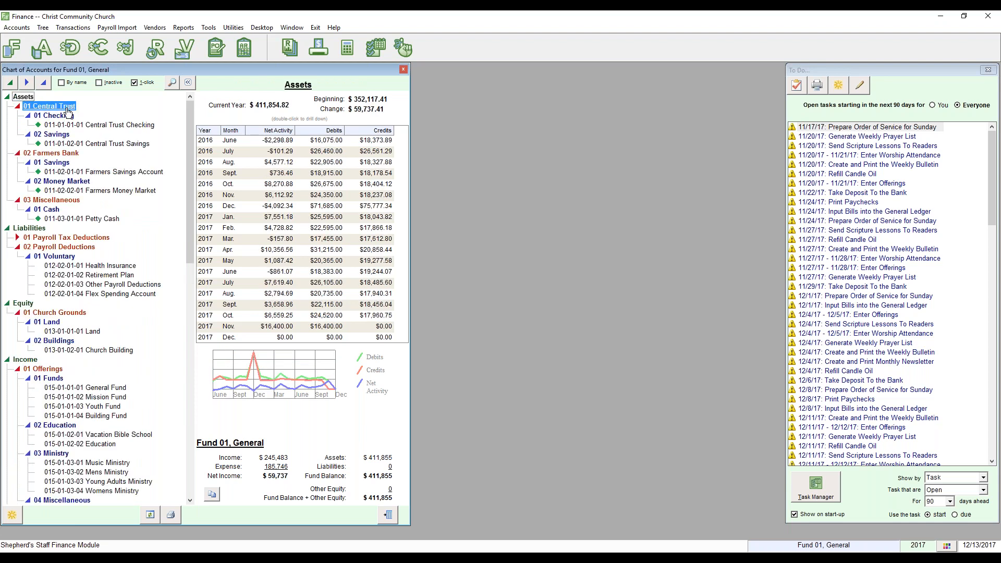
{"action": "left_click", "coordinate": [188, 83]}
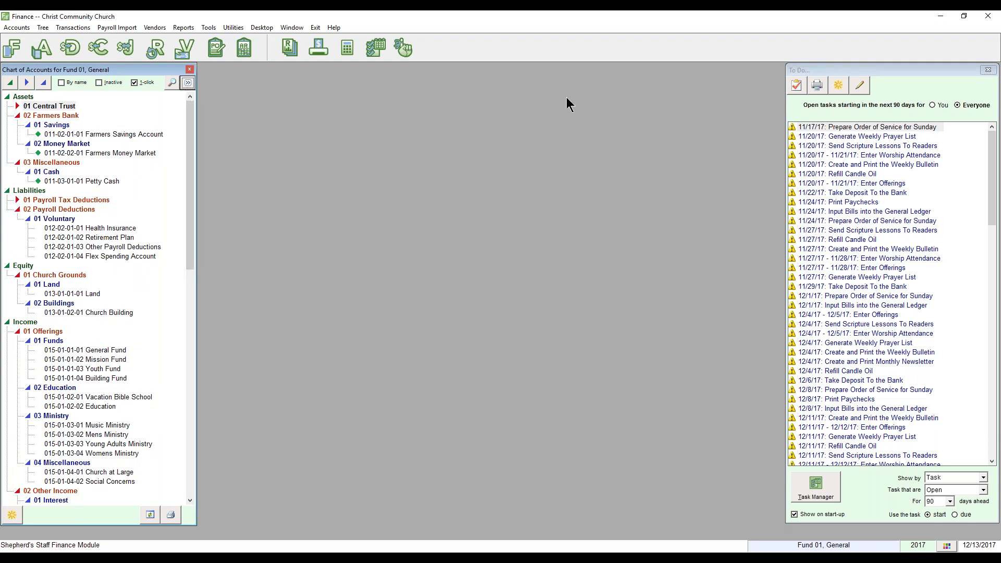
Close the To Do list, then close the Finance window from its system menu.
{"action": "left_click_drag", "start_coordinate": [823, 70], "coordinate": [346, 75]}
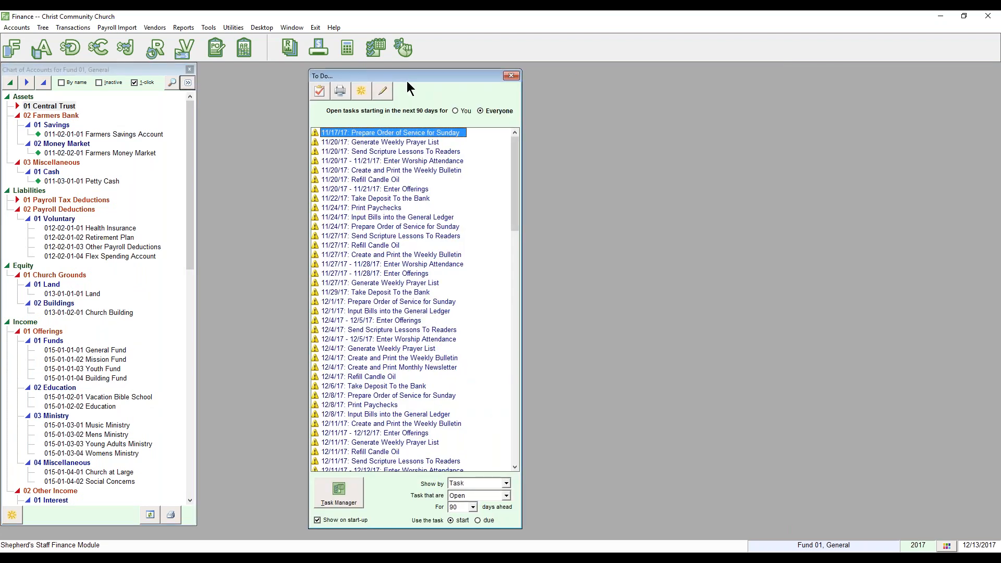
{"action": "left_click", "coordinate": [511, 77]}
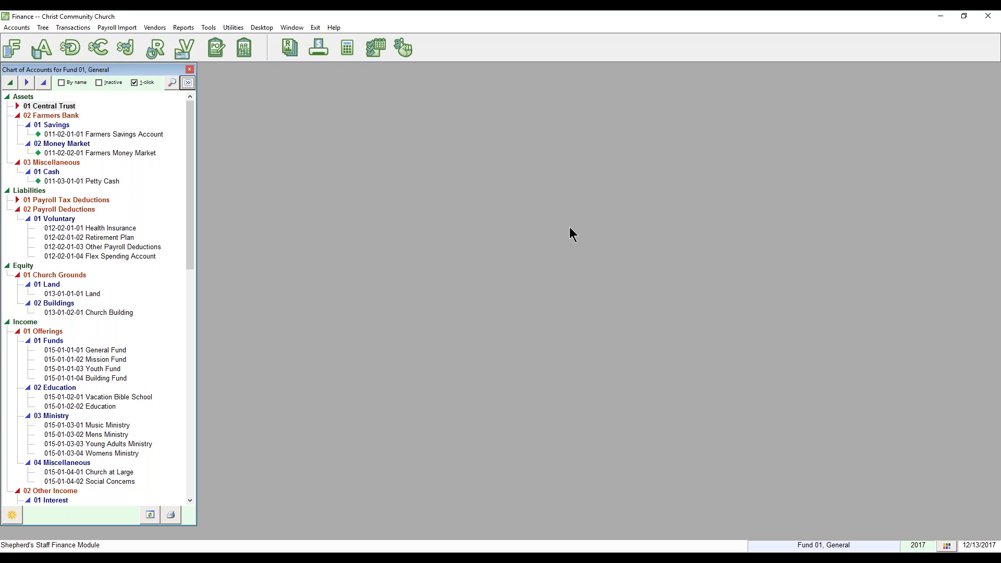
{"action": "right_click", "coordinate": [465, 17]}
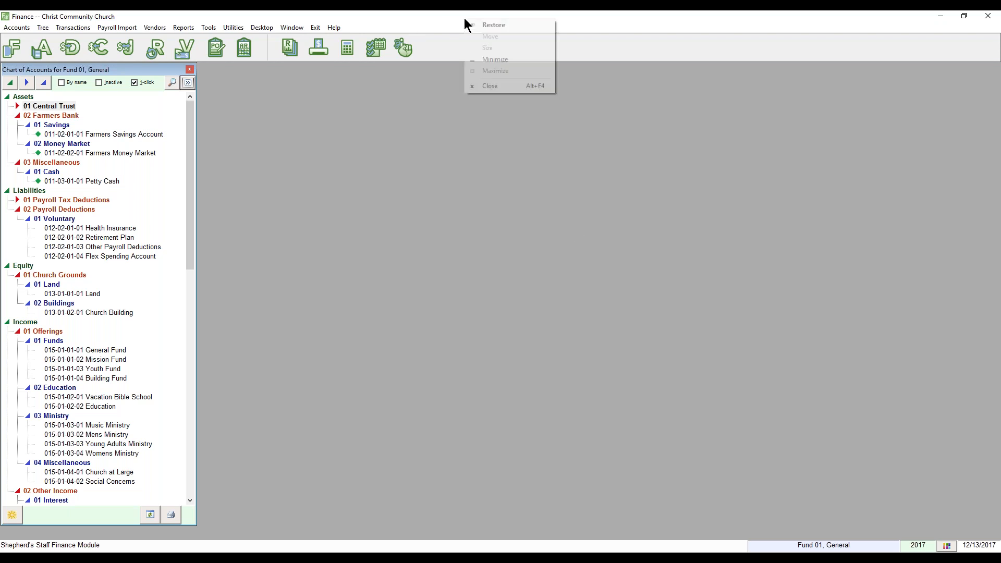
{"action": "left_click", "coordinate": [496, 87]}
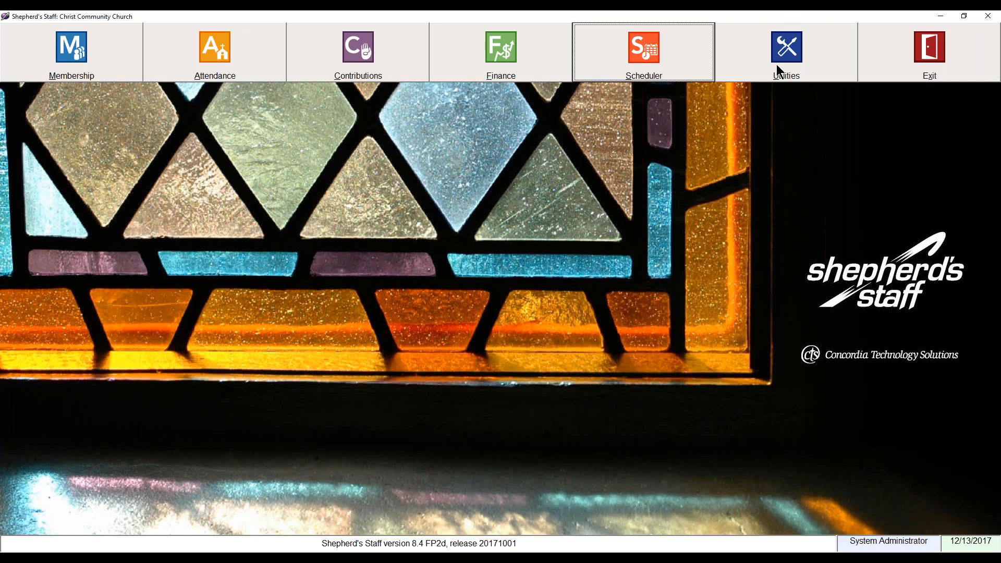
{"action": "left_click", "coordinate": [777, 65]}
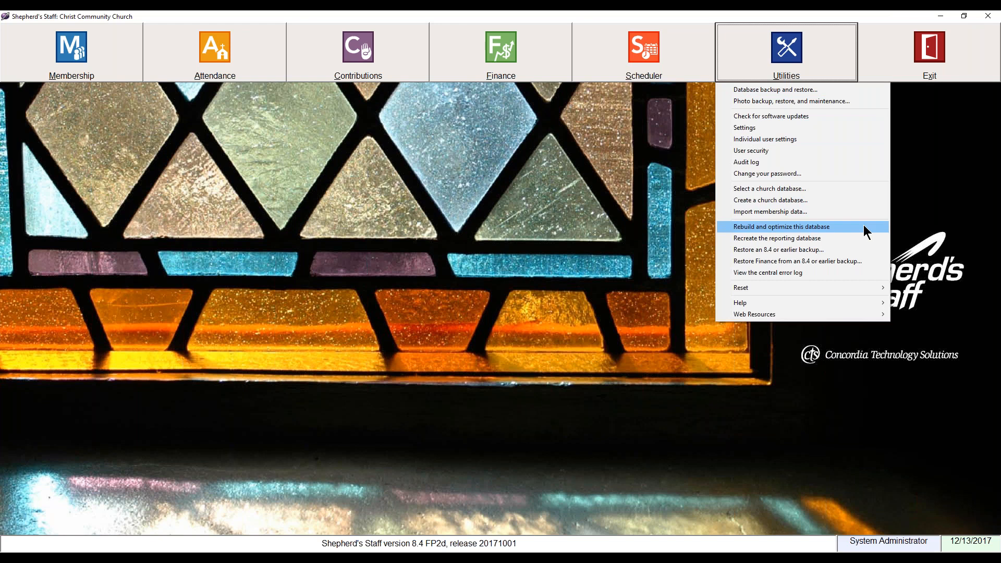
{"action": "left_click", "coordinate": [701, 202]}
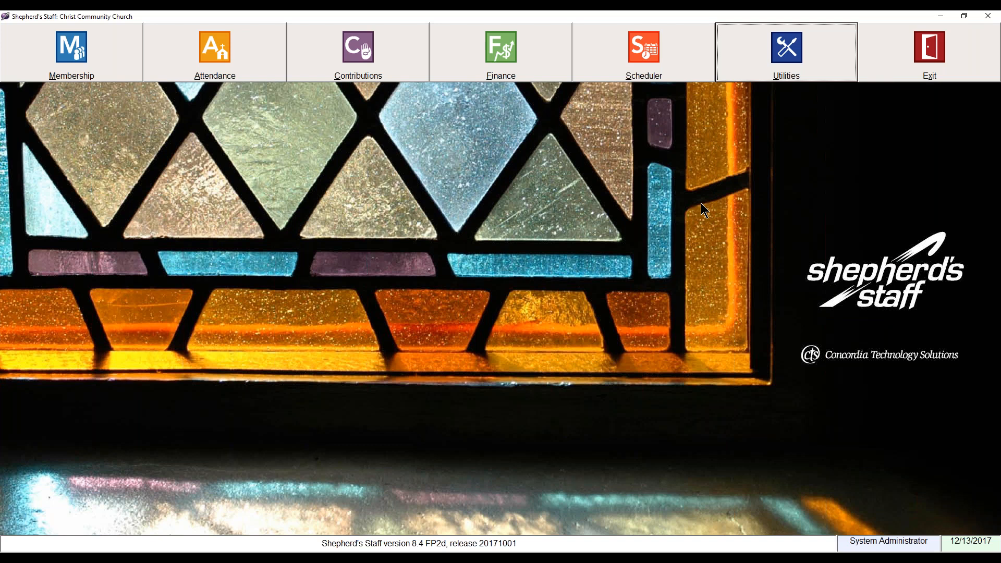
{"action": "left_click", "coordinate": [762, 64]}
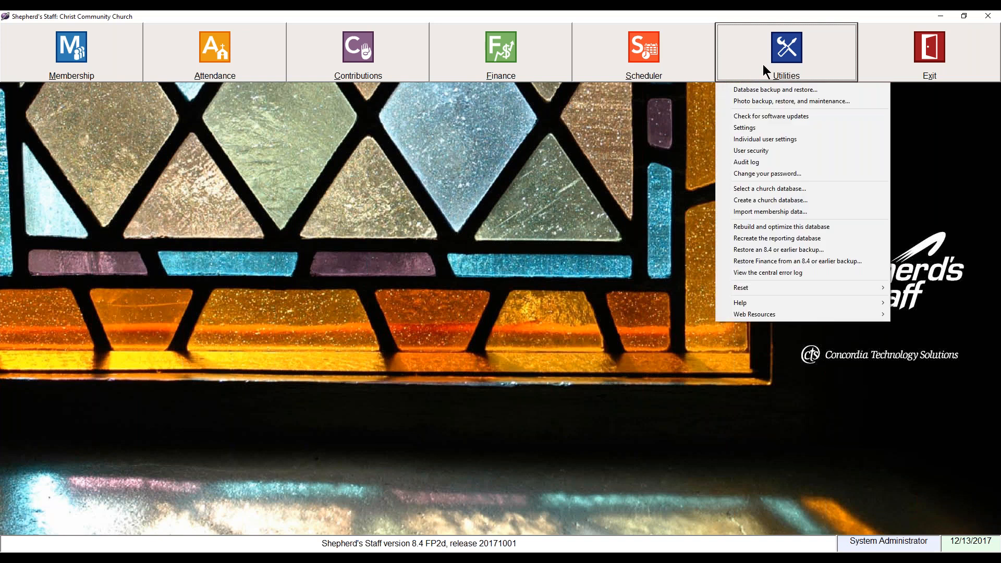
Run Rebuild and optimize this database, confirm it, and dismiss the completion notice.
{"action": "left_click", "coordinate": [768, 227]}
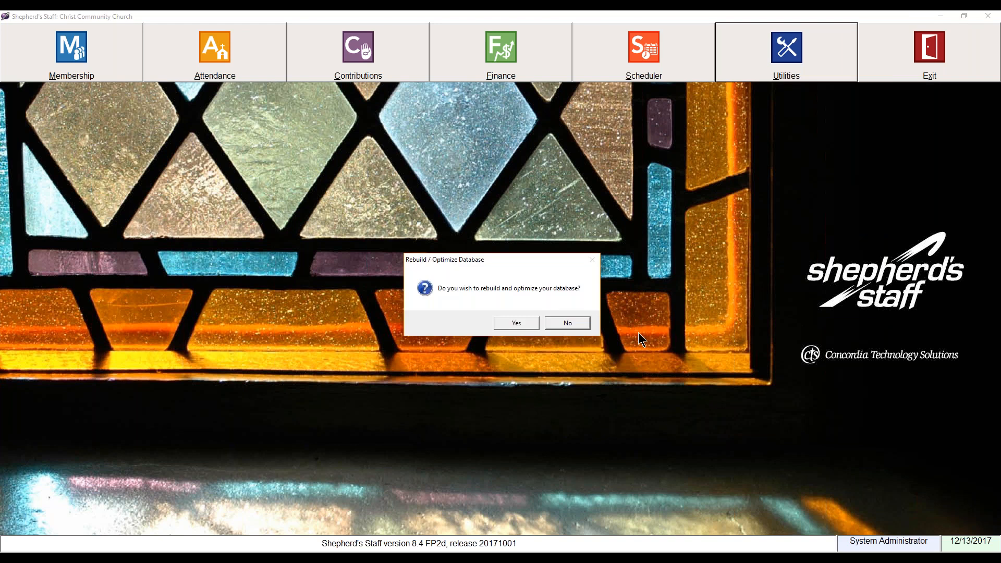
{"action": "left_click", "coordinate": [503, 326]}
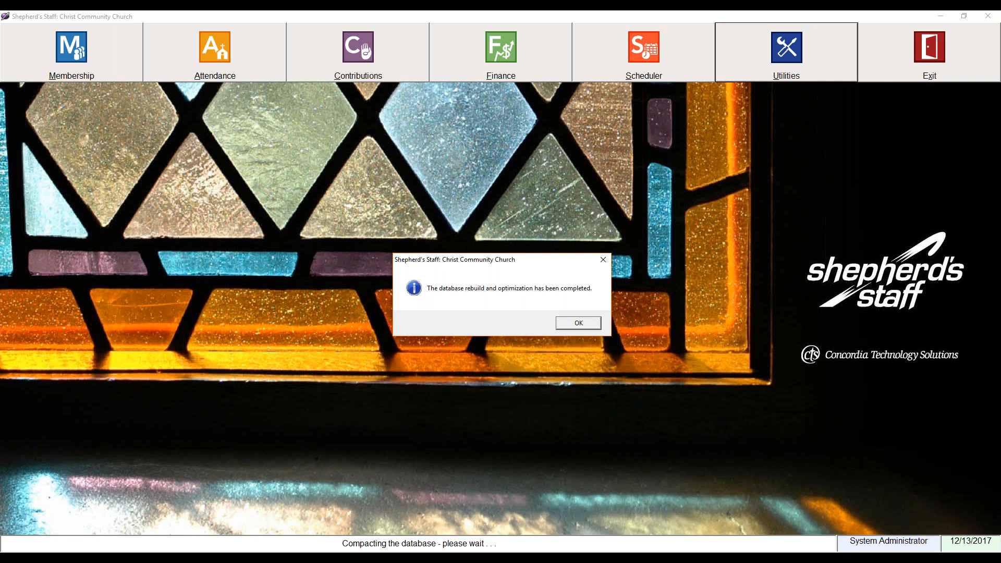
{"action": "left_click", "coordinate": [577, 324]}
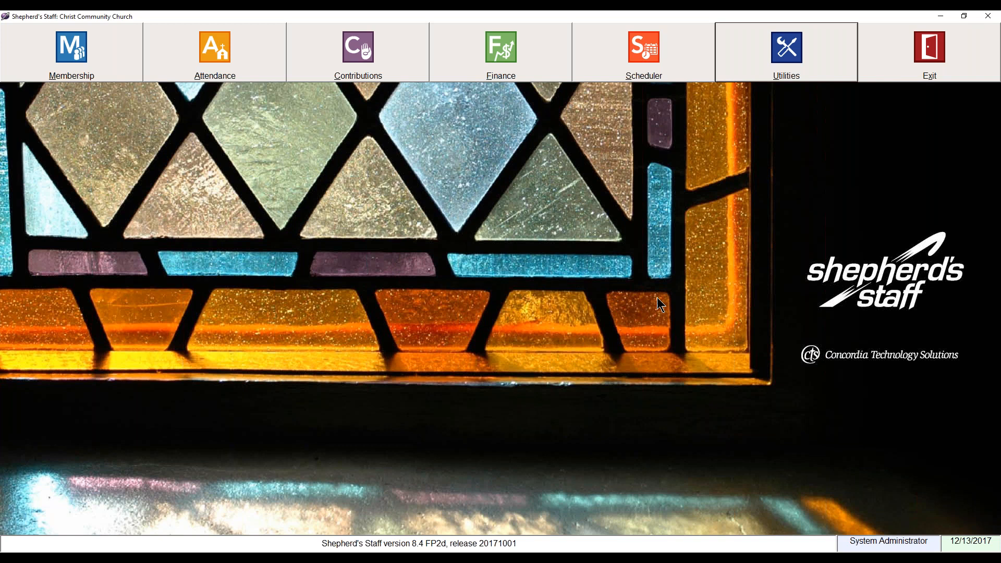
Open Utilities > Database backup and restore to show the Backup Routine for DemoDatabase.mdb.
{"action": "left_click", "coordinate": [754, 55]}
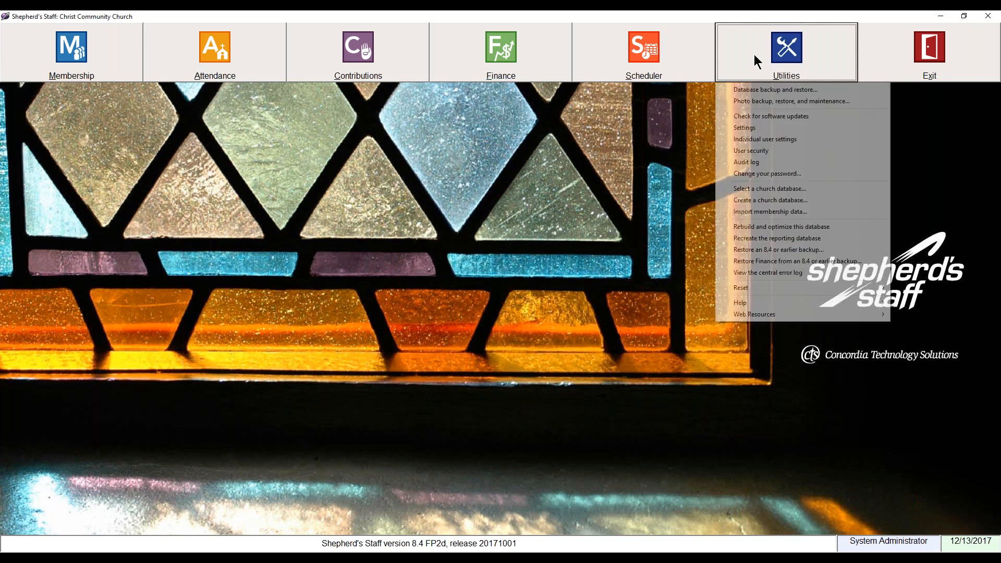
{"action": "left_click", "coordinate": [753, 89]}
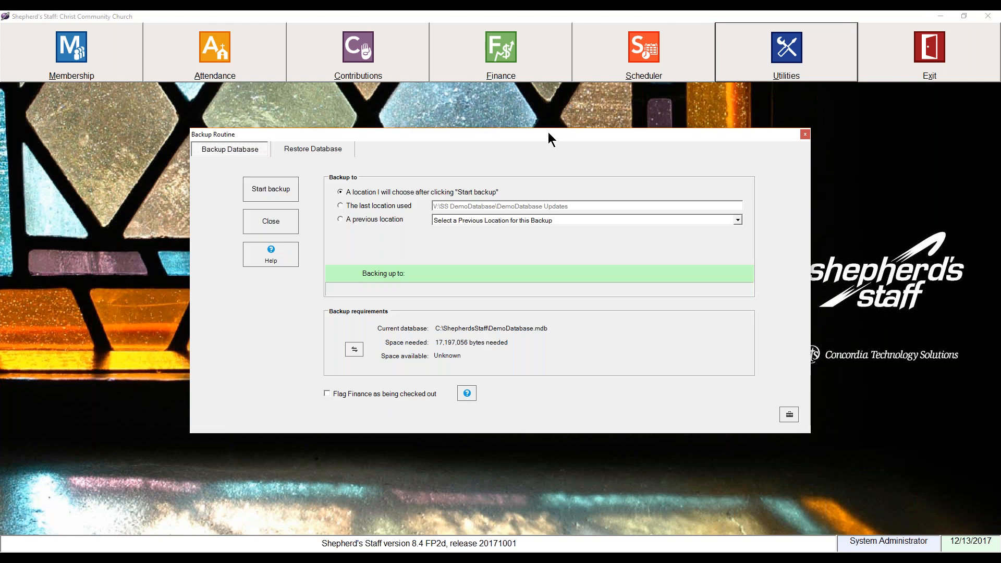
{"action": "left_click_drag", "start_coordinate": [549, 133], "coordinate": [550, 131]}
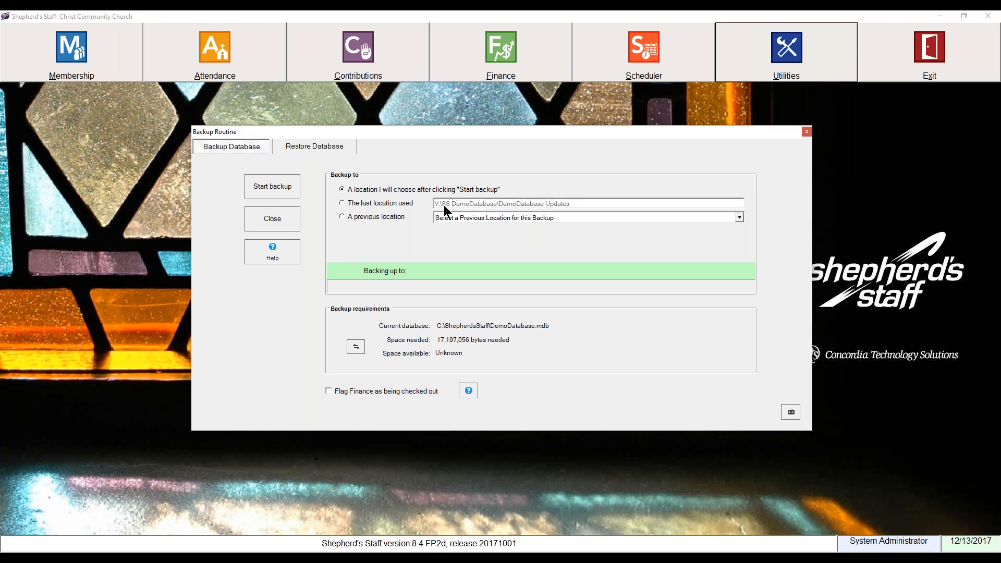
Choose 'A previous location', show space needed as 16.4 MB, and start the backup.
{"action": "left_click", "coordinate": [367, 215]}
{"action": "left_click", "coordinate": [657, 219]}
{"action": "left_click", "coordinate": [657, 219]}
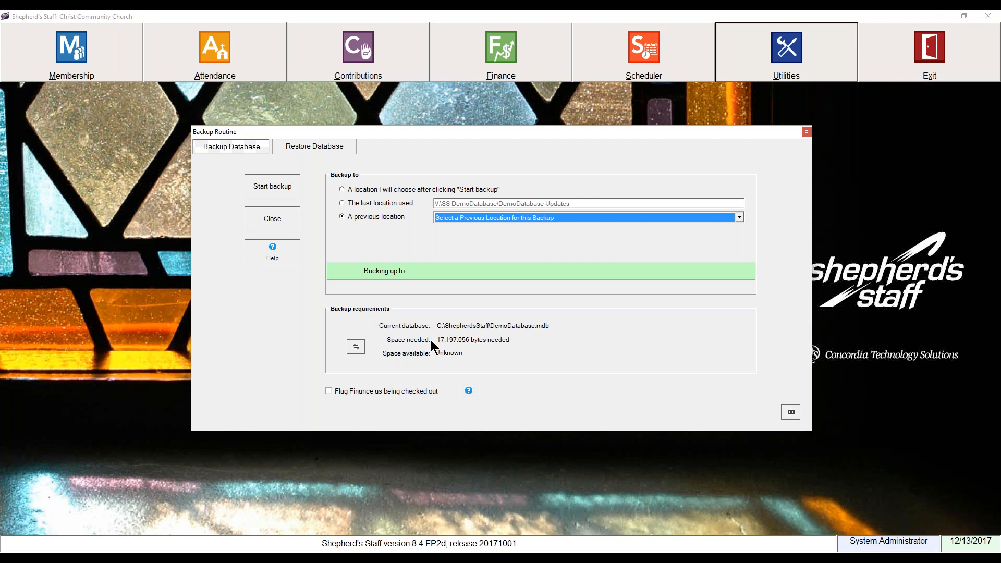
{"action": "left_click", "coordinate": [353, 347]}
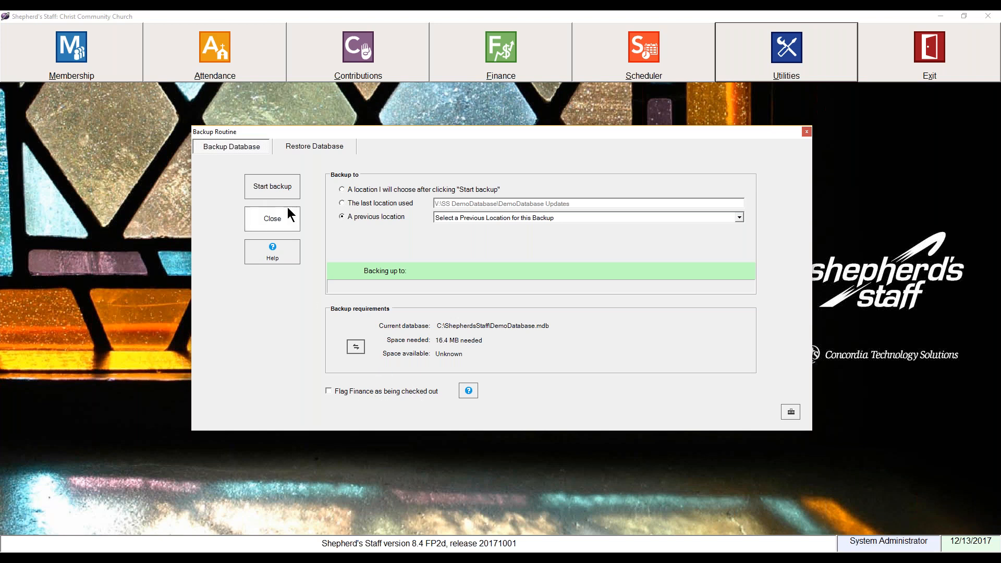
{"action": "left_click", "coordinate": [272, 182]}
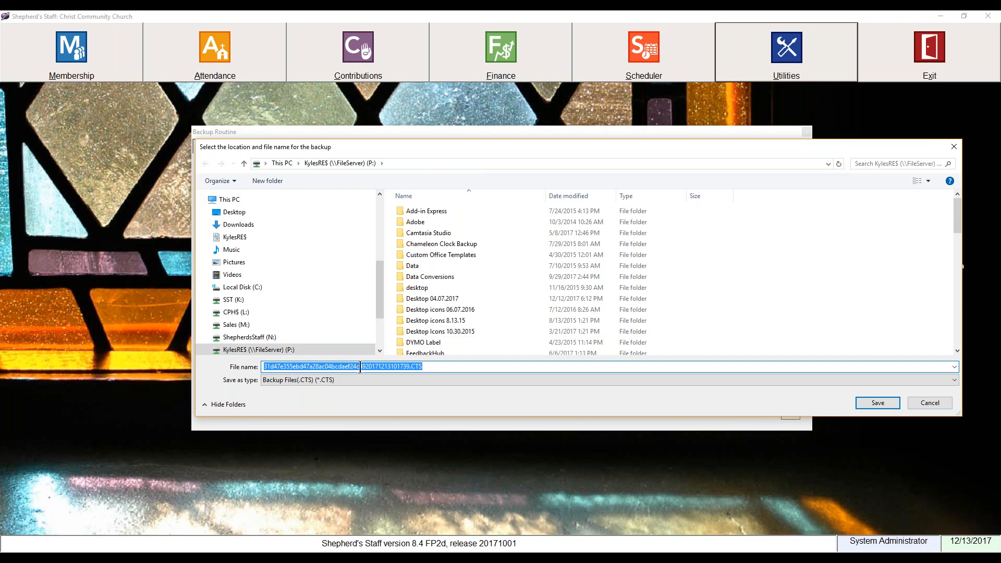
Save the database backup file to the P: drive and acknowledge the successful-backup message.
{"action": "left_click", "coordinate": [415, 368]}
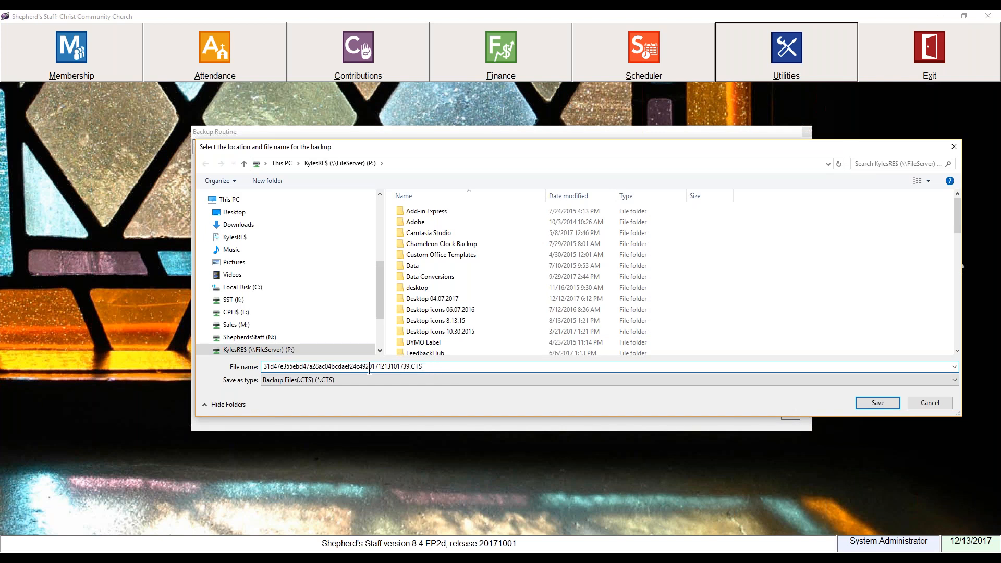
{"action": "left_click_drag", "start_coordinate": [365, 366], "coordinate": [412, 368]}
{"action": "left_click_drag", "start_coordinate": [727, 149], "coordinate": [667, 139]}
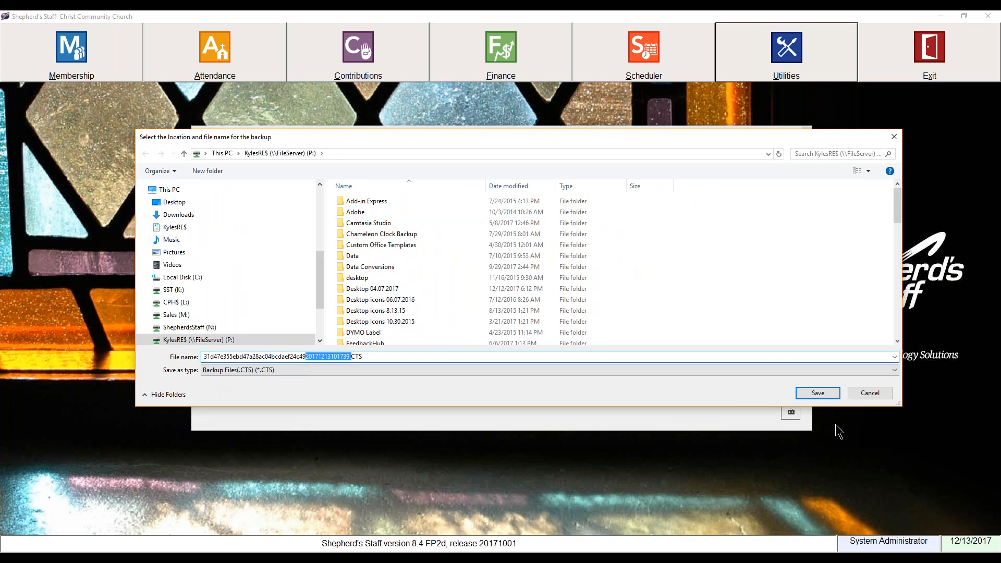
{"action": "left_click", "coordinate": [816, 393]}
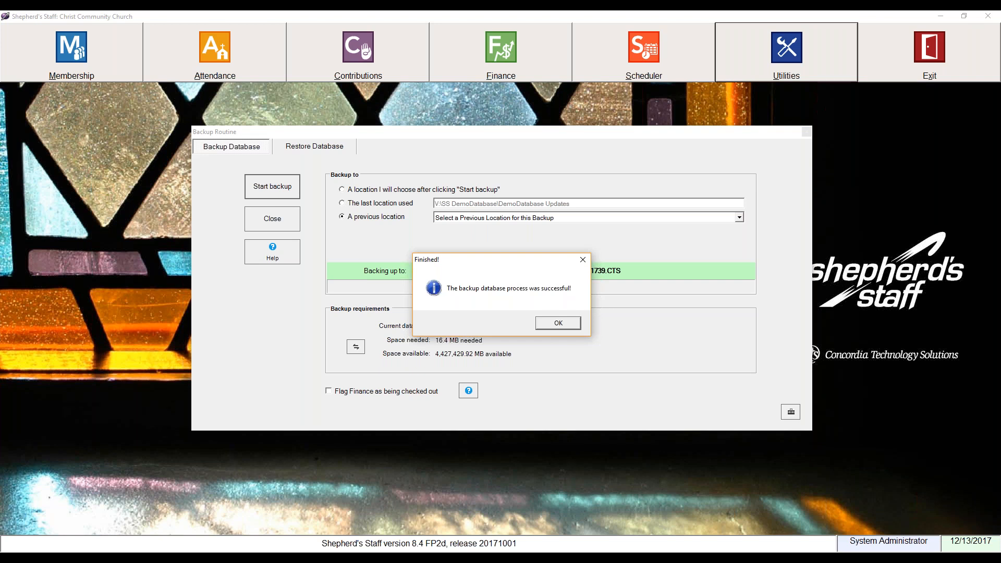
{"action": "left_click", "coordinate": [554, 322]}
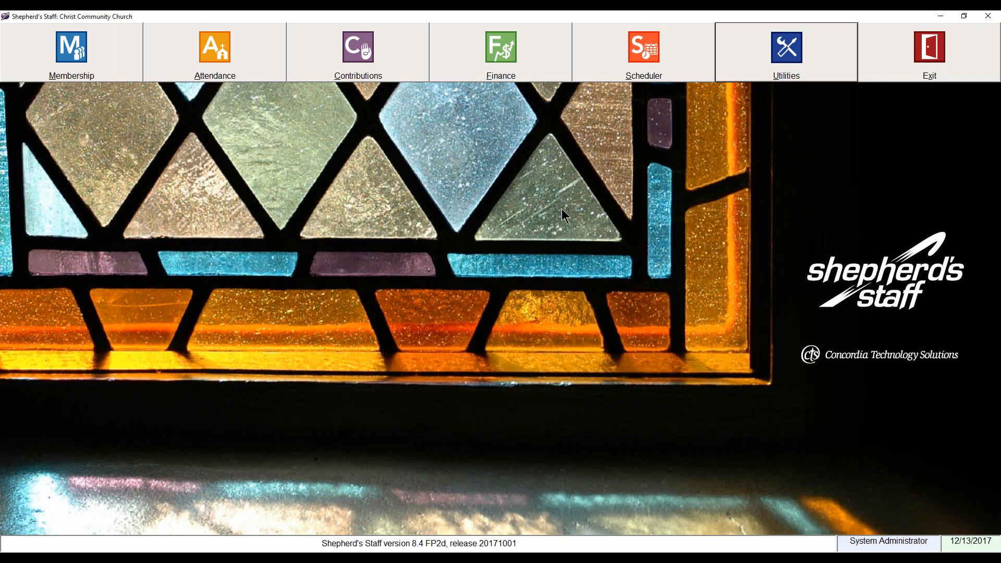
Open Finance and close the I Want To..., Church Dashboard and To Do windows.
{"action": "left_click", "coordinate": [530, 70]}
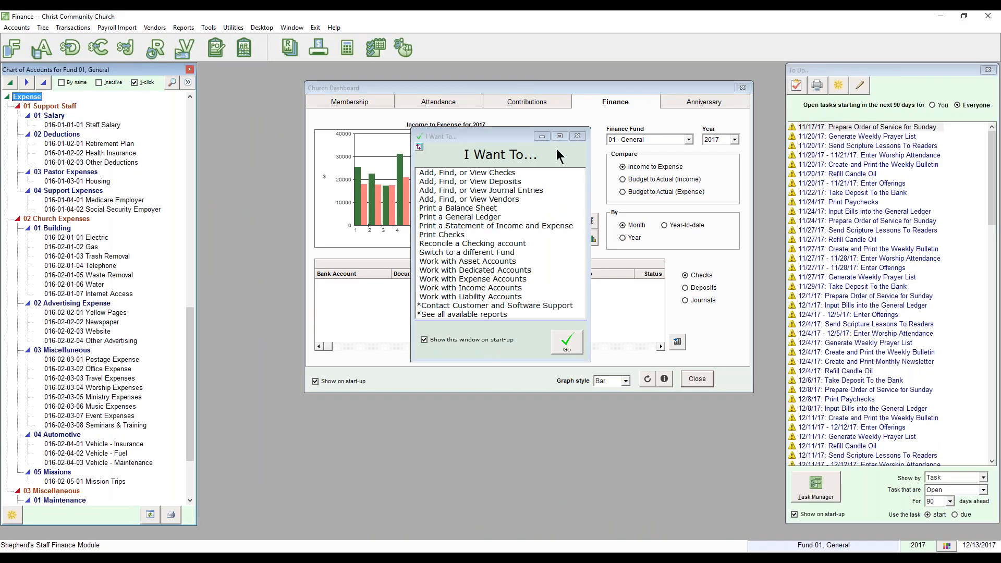
{"action": "left_click", "coordinate": [577, 136]}
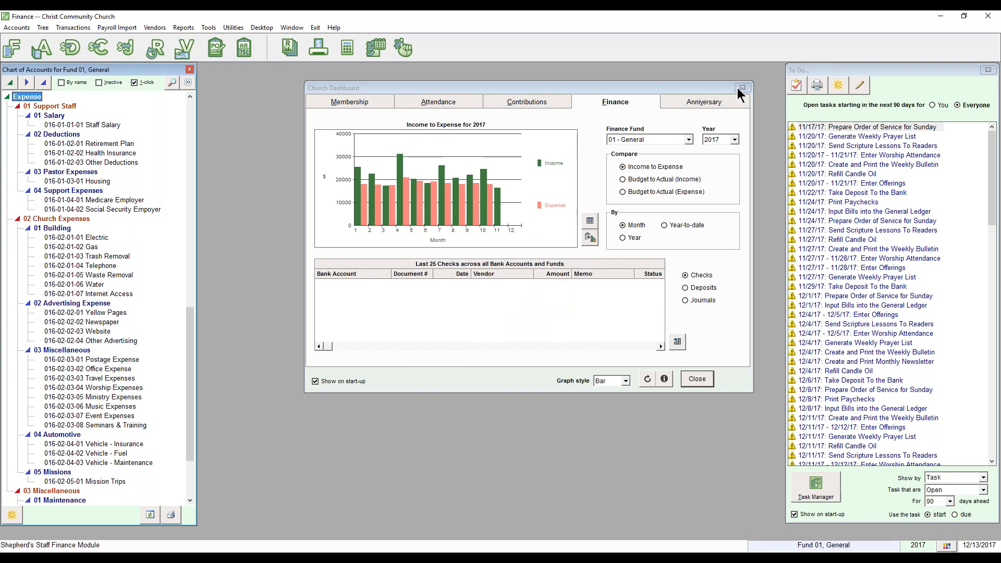
{"action": "left_click", "coordinate": [742, 88]}
{"action": "left_click_drag", "start_coordinate": [834, 70], "coordinate": [417, 158]}
{"action": "left_click", "coordinate": [570, 156]}
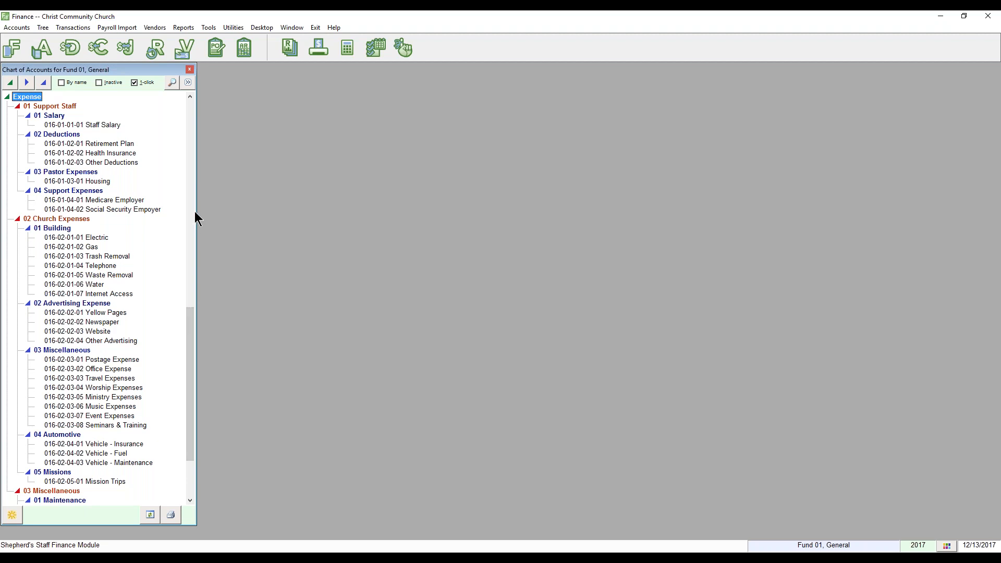
Bring up the Accounts list and select the General Fund account.
{"action": "left_click", "coordinate": [44, 52]}
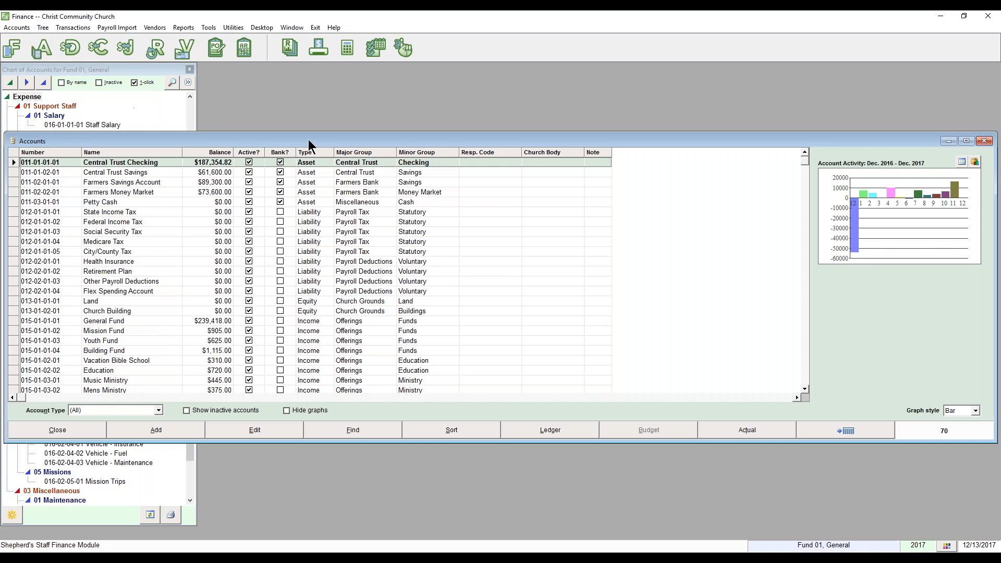
{"action": "left_click_drag", "start_coordinate": [308, 139], "coordinate": [422, 130]}
{"action": "scroll", "coordinate": [255, 245], "scroll_direction": "down", "scroll_amount": 1}
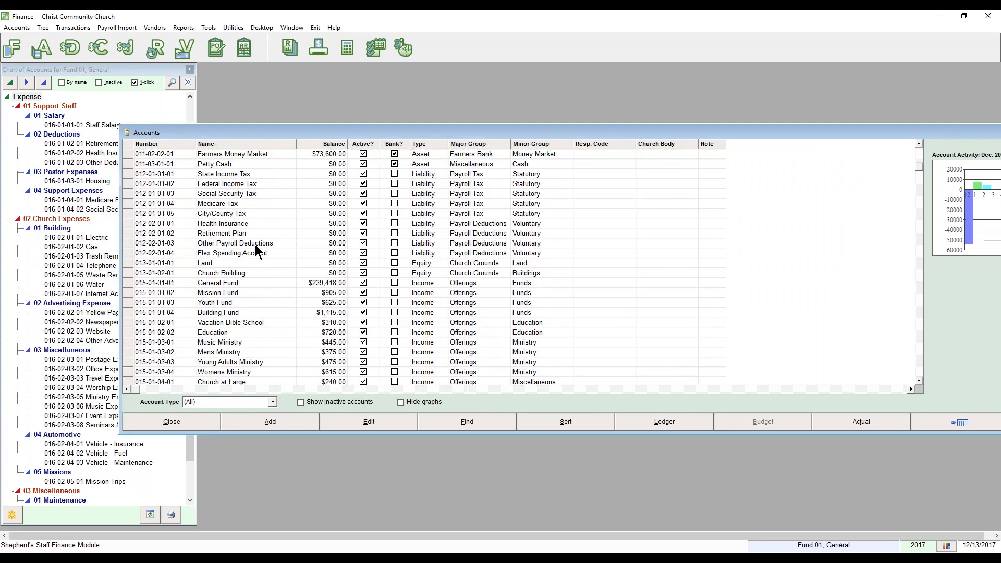
{"action": "left_click", "coordinate": [149, 283]}
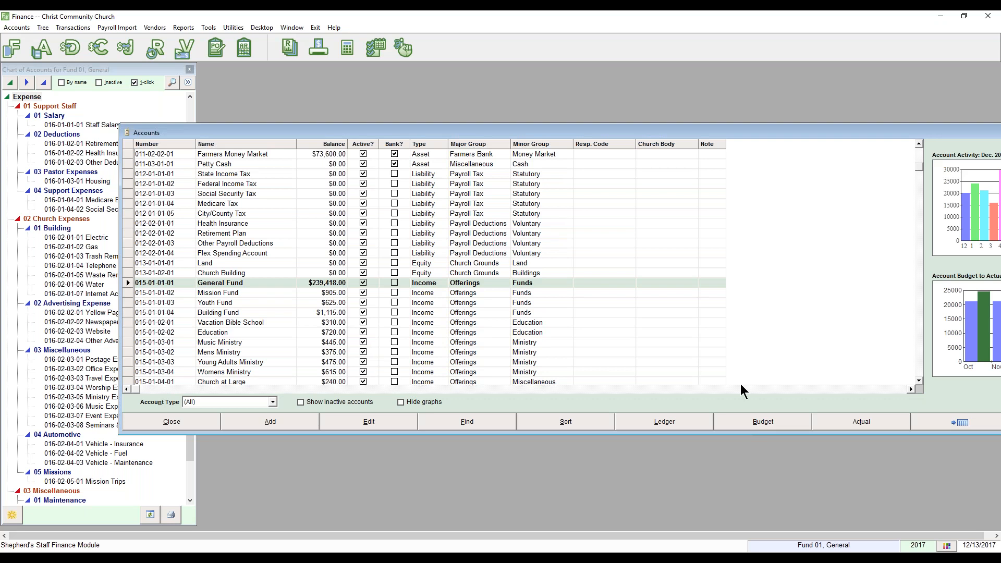
Open the General Fund (015-01-01-01) ledger from the Chart of Accounts tree.
{"action": "left_click_drag", "start_coordinate": [570, 136], "coordinate": [706, 116]}
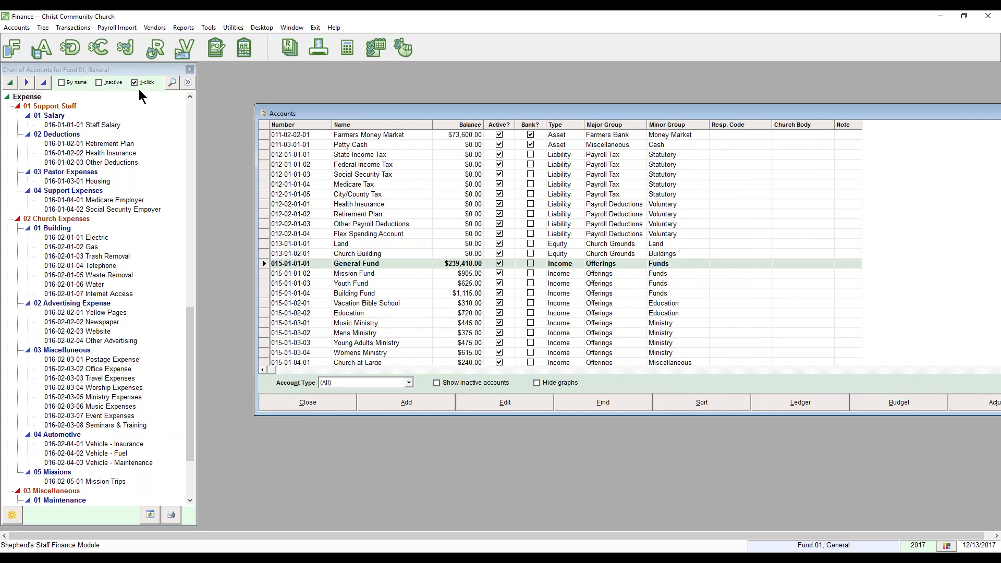
{"action": "left_click_drag", "start_coordinate": [190, 325], "coordinate": [191, 360]}
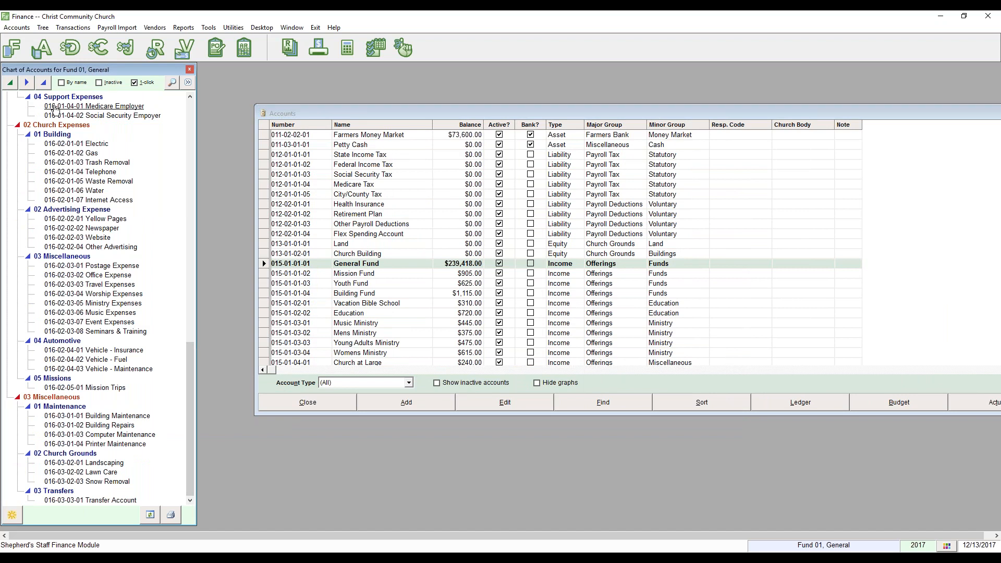
{"action": "left_click_drag", "start_coordinate": [193, 404], "coordinate": [192, 260]}
{"action": "left_click", "coordinate": [107, 176]}
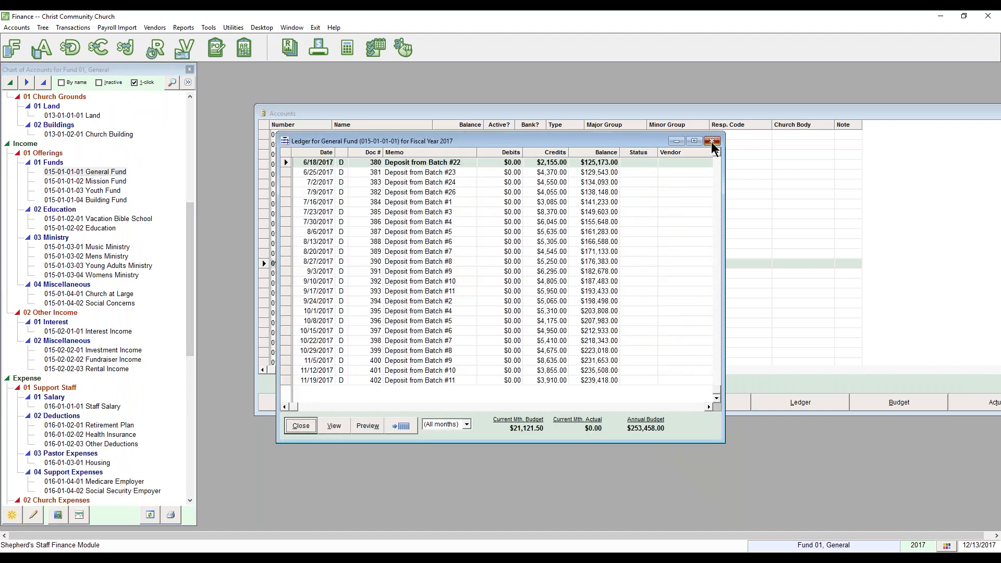
Turn off 1-click opening, view the General Fund's $253,458.00 budget, then close budget and ledger.
{"action": "left_click", "coordinate": [712, 141]}
{"action": "left_click", "coordinate": [134, 81]}
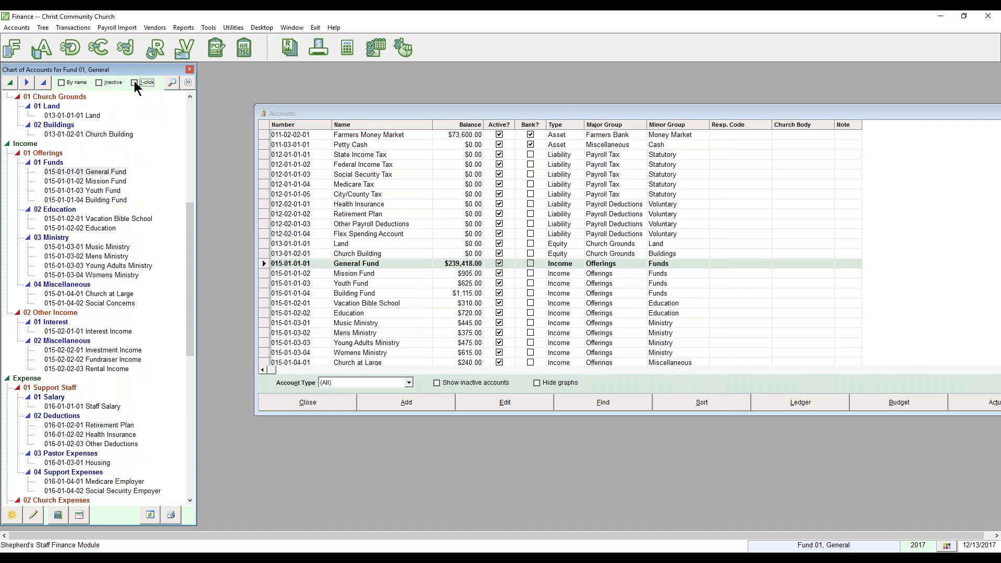
{"action": "double_click", "coordinate": [106, 176]}
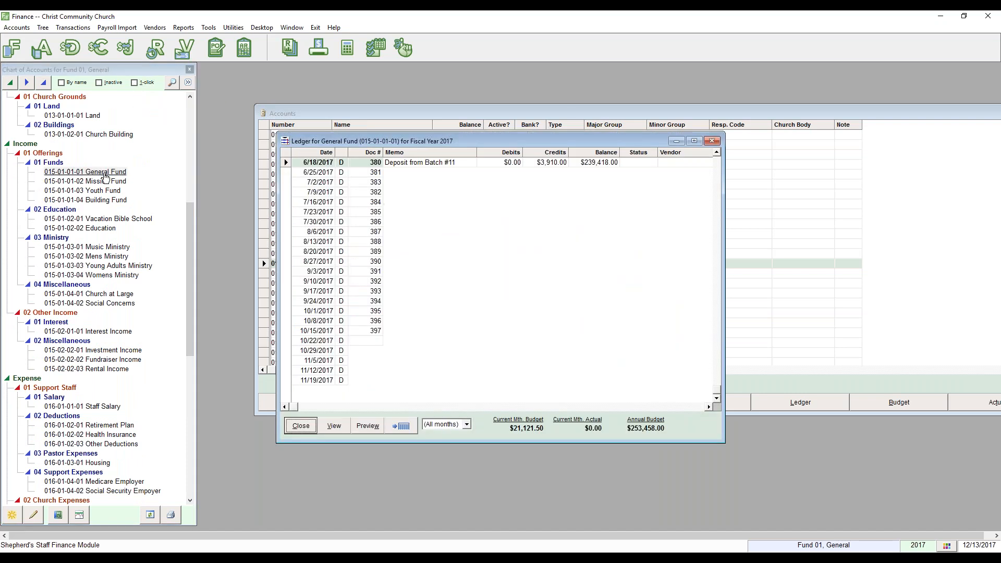
{"action": "left_click", "coordinate": [78, 515]}
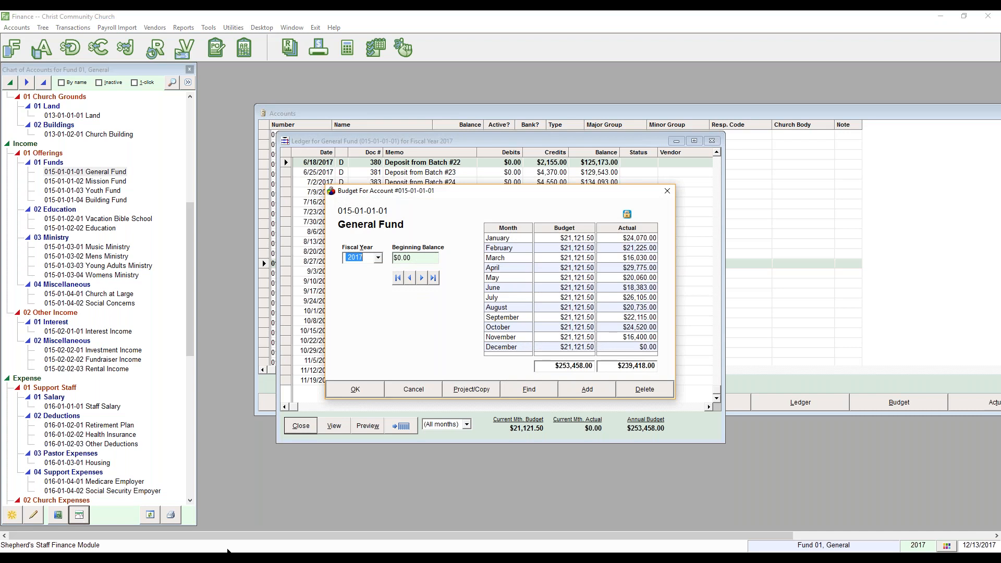
{"action": "left_click", "coordinate": [413, 389]}
{"action": "left_click", "coordinate": [711, 141]}
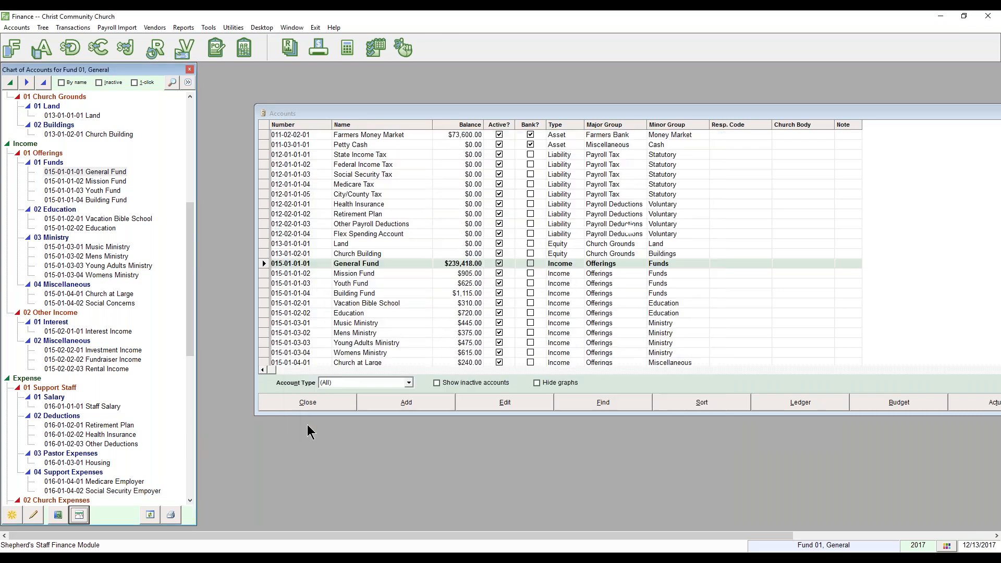
Open the General Fund budget for fiscal year 2017, showing $253,458.00 budgeted versus $239,418.00 actual.
{"action": "left_click_drag", "start_coordinate": [675, 112], "coordinate": [640, 99]}
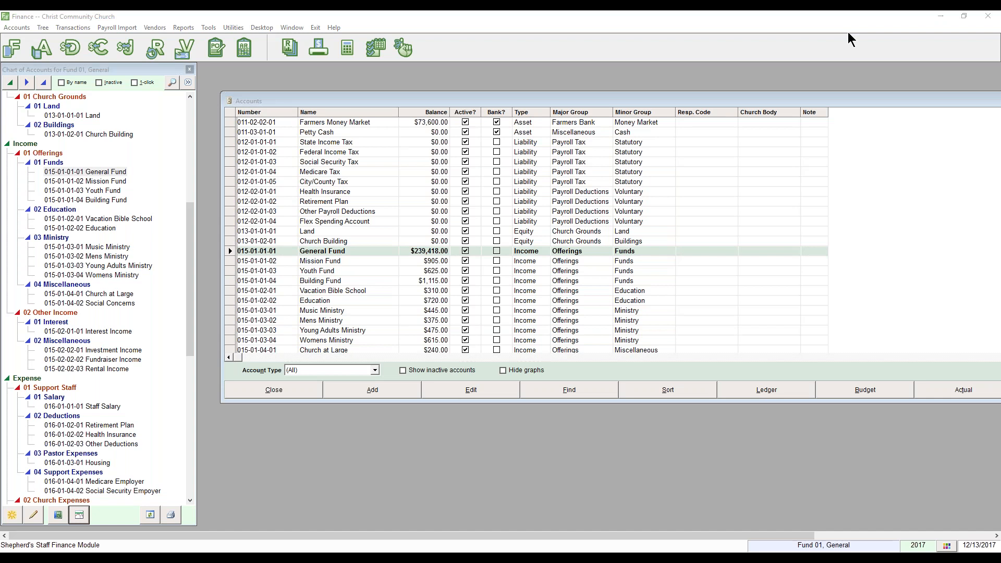
{"action": "left_click_drag", "start_coordinate": [807, 98], "coordinate": [782, 93]}
{"action": "left_click", "coordinate": [852, 382]}
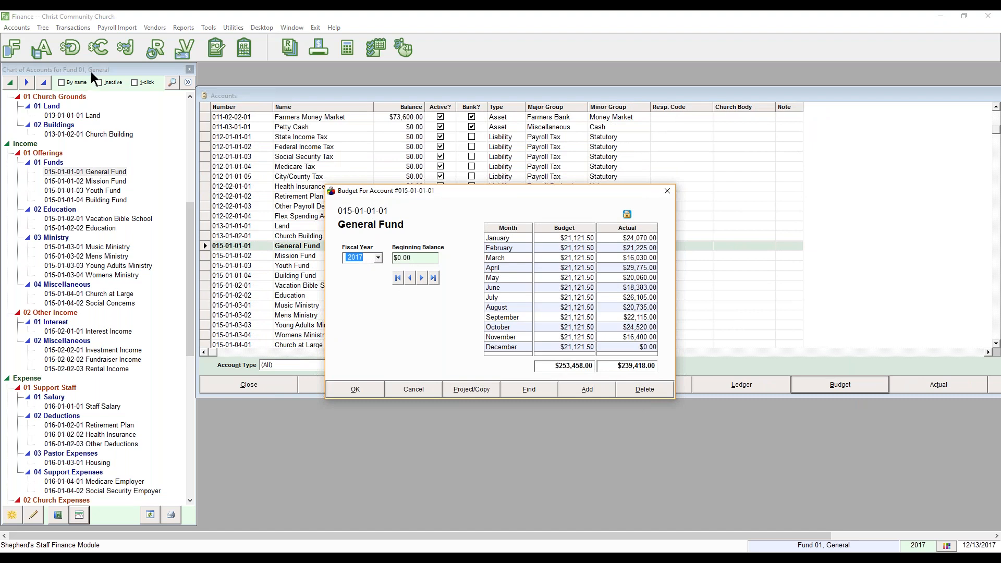
{"action": "left_click", "coordinate": [416, 390]}
{"action": "left_click", "coordinate": [94, 172]}
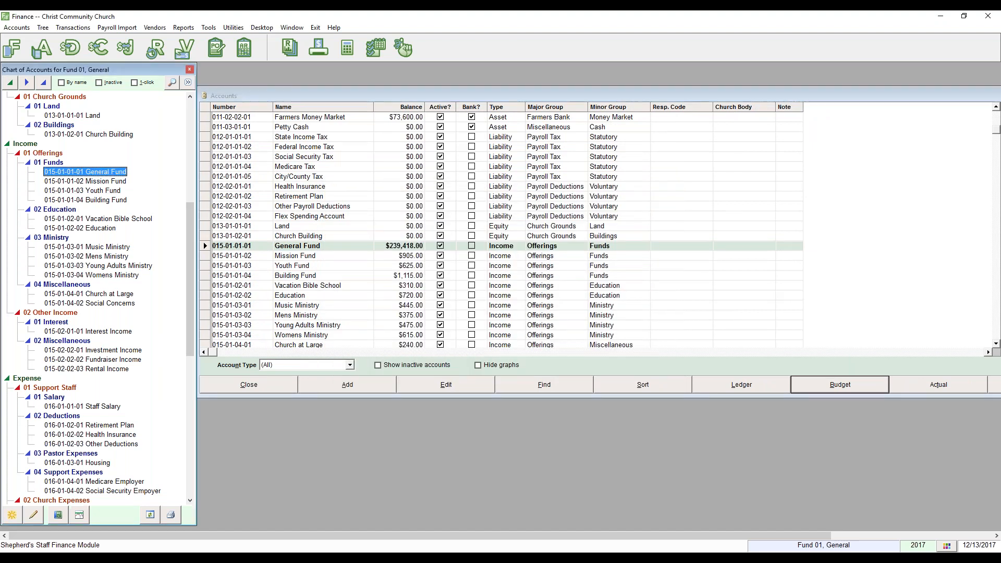
{"action": "left_click", "coordinate": [79, 515]}
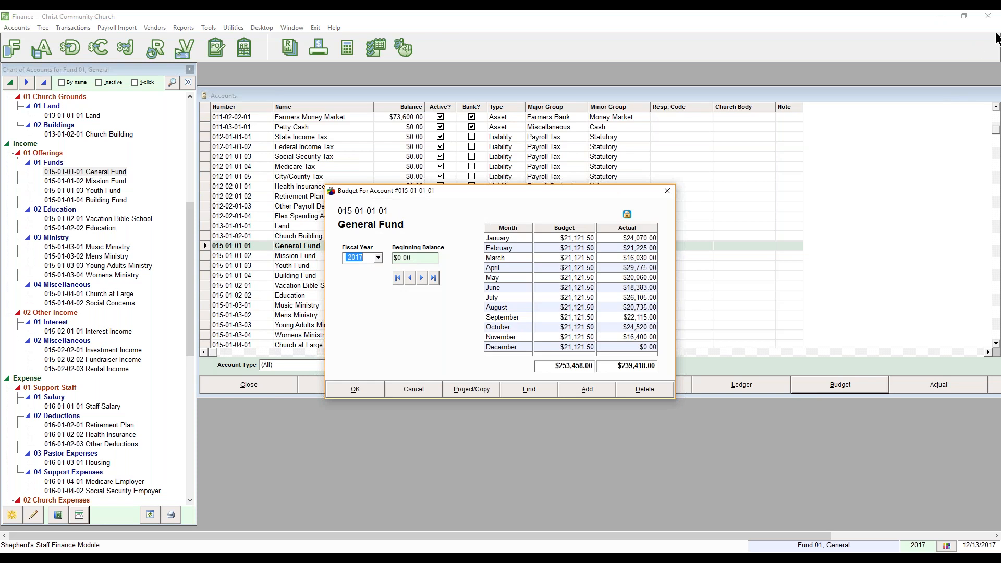
{"action": "left_click_drag", "start_coordinate": [571, 194], "coordinate": [568, 180]}
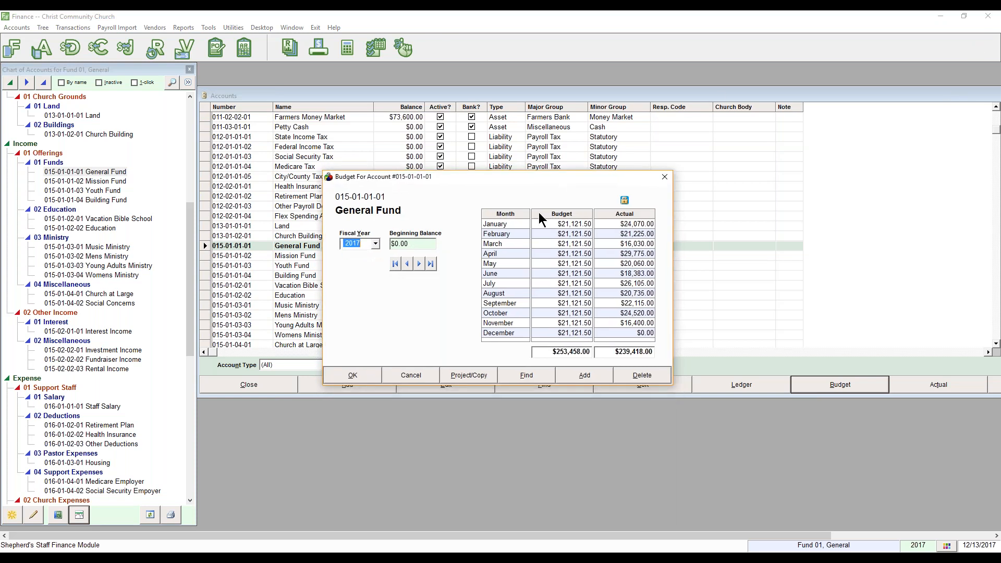
{"action": "left_click", "coordinate": [375, 244]}
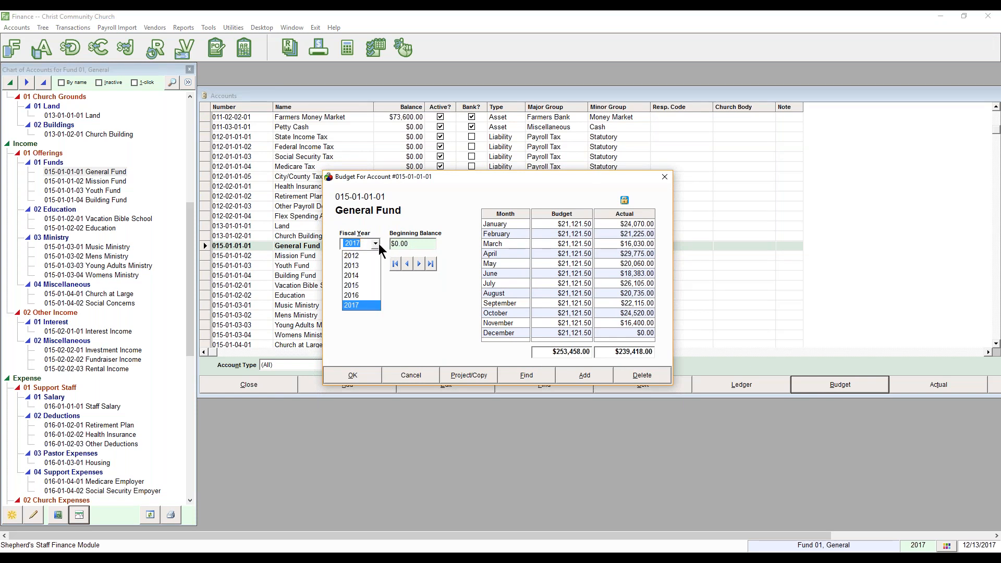
{"action": "left_click", "coordinate": [412, 313]}
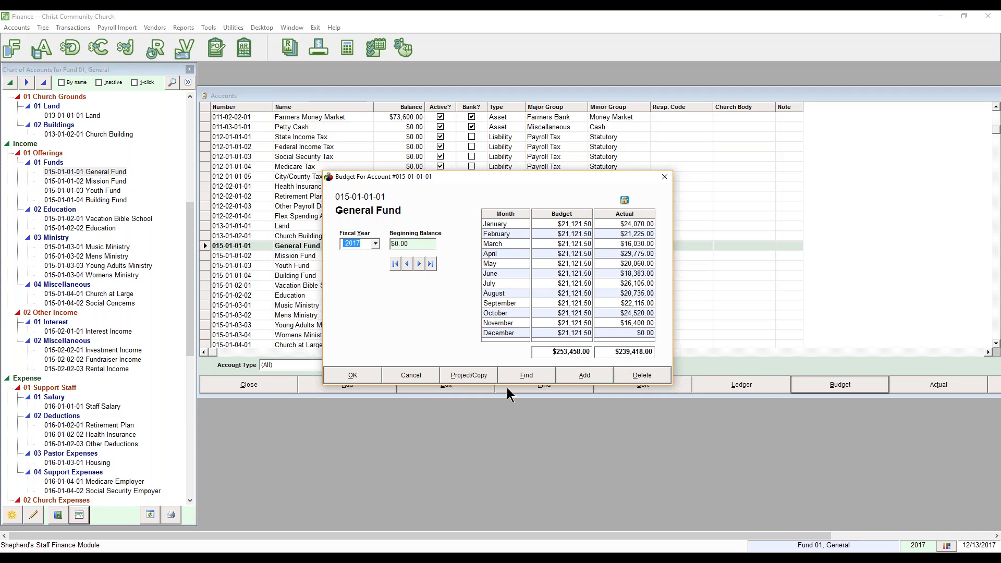
Add a new fiscal year 2018 budget for the General Fund.
{"action": "left_click", "coordinate": [578, 379]}
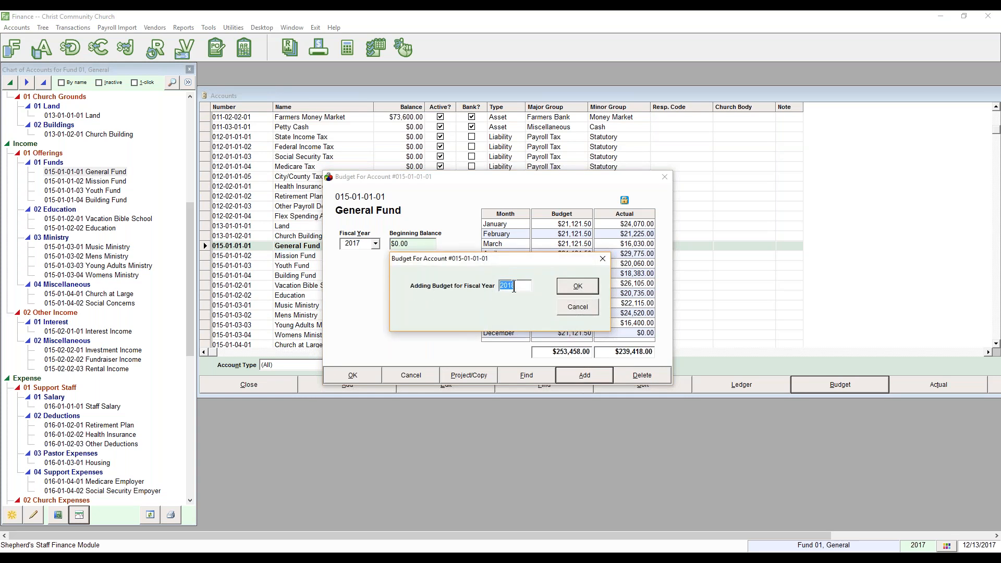
{"action": "left_click", "coordinate": [566, 283]}
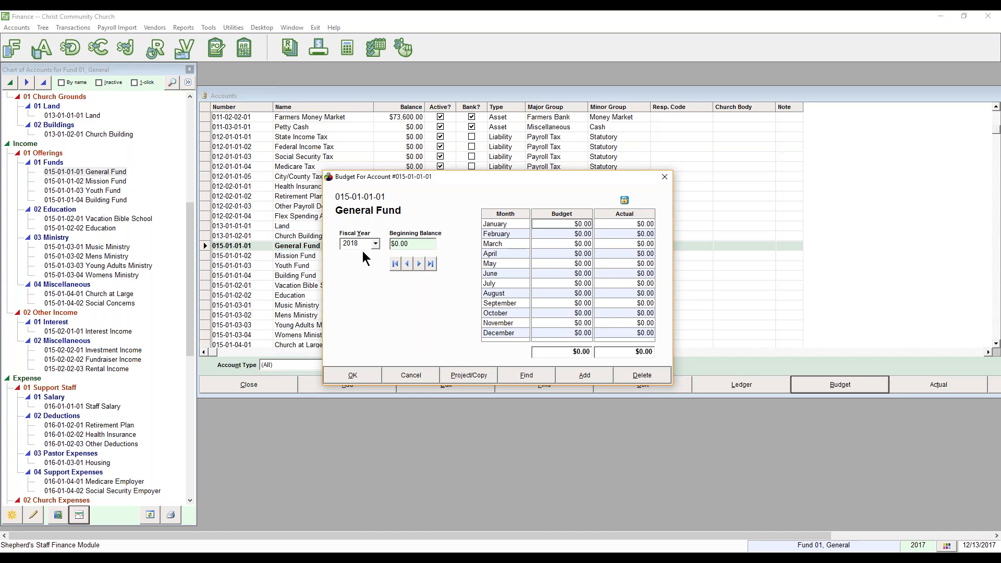
{"action": "left_click", "coordinate": [568, 225]}
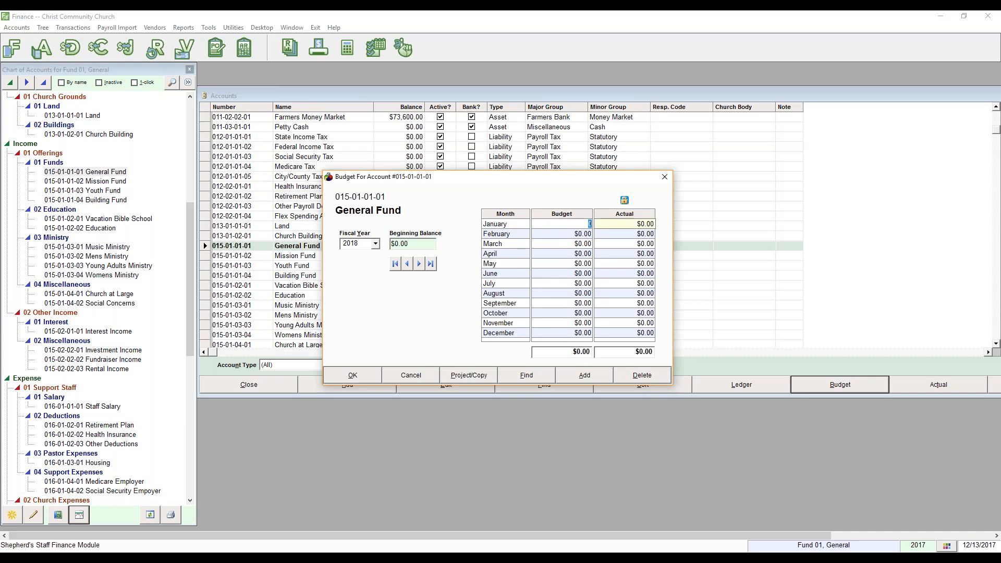
Enter January–April amounts of 22,000, 21,500, 23,000 and 28,000, then open Project/Copy.
{"action": "type", "text": "22000"}
{"action": "key", "text": "Return"}
{"action": "type", "text": "21500"}
{"action": "key", "text": "Return"}
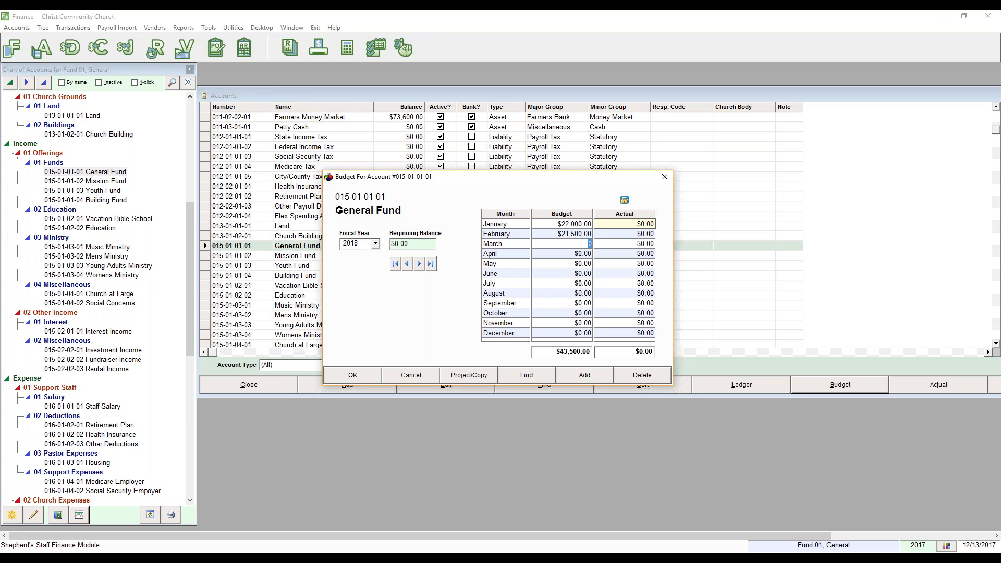
{"action": "type", "text": "23000"}
{"action": "key", "text": "Return"}
{"action": "type", "text": "28000"}
{"action": "key", "text": "Return"}
{"action": "left_click", "coordinate": [471, 376]}
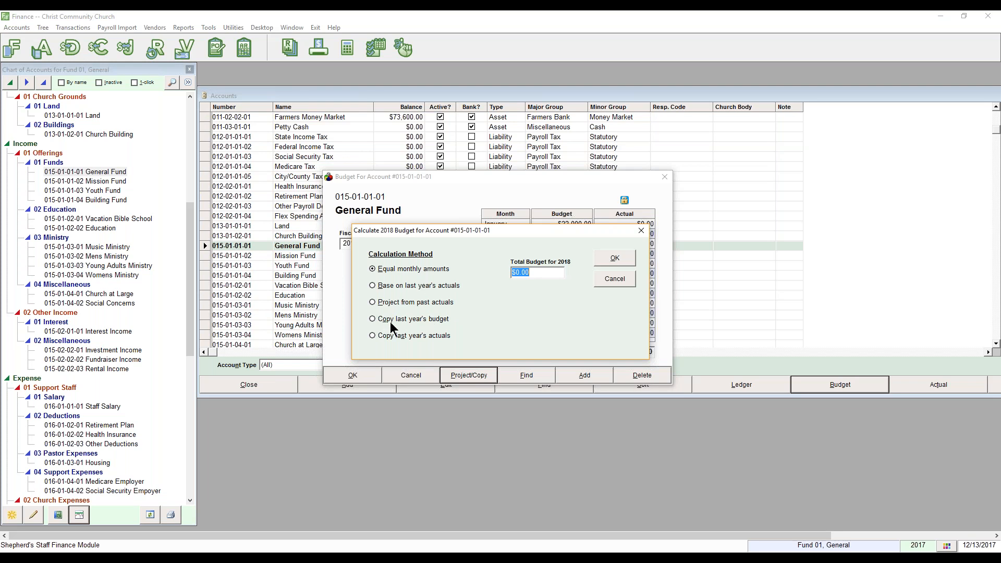
Spread $254,000 equally across 2018 ($21,166.67 monthly), then save and move to the next account.
{"action": "left_click", "coordinate": [439, 336]}
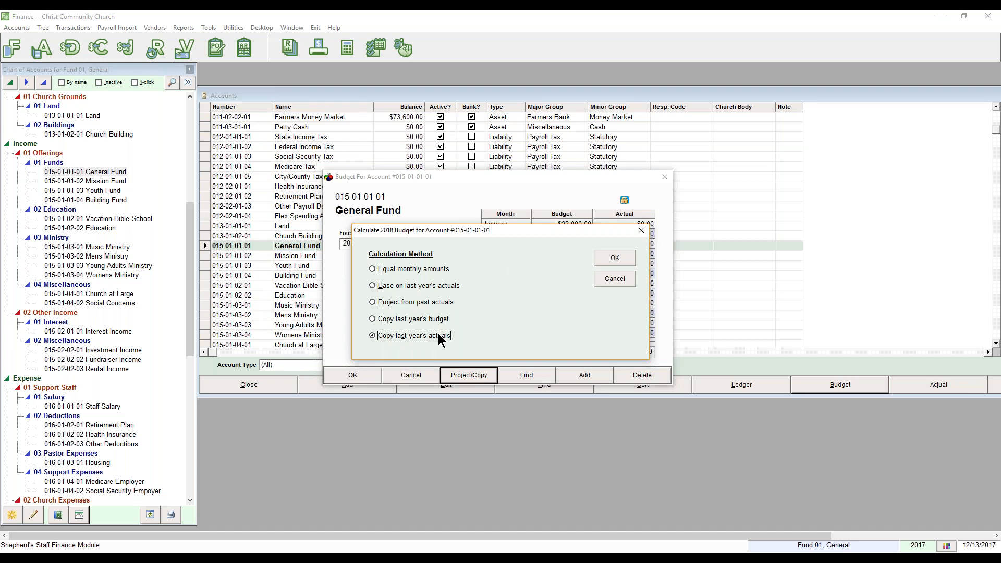
{"action": "left_click", "coordinate": [412, 268]}
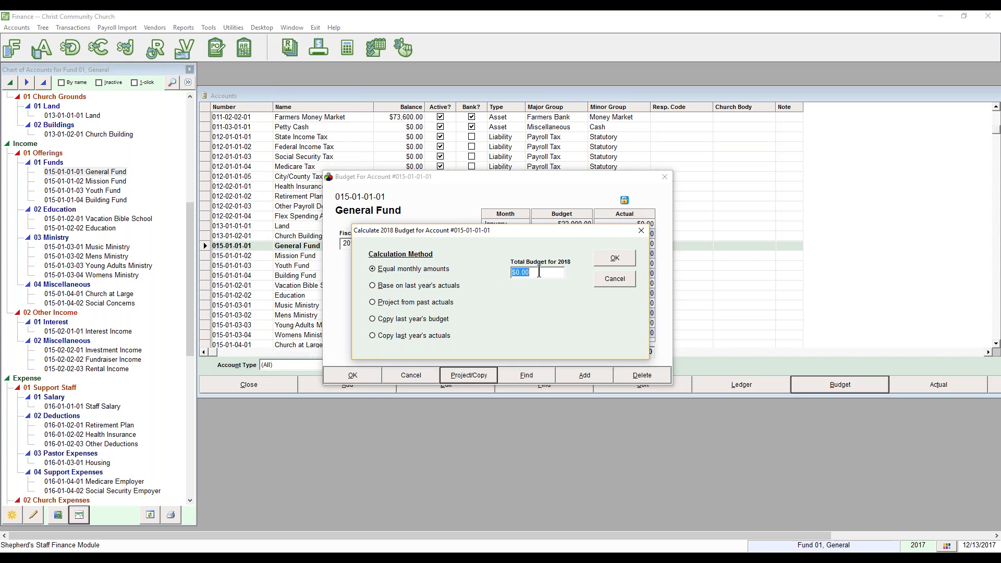
{"action": "type", "text": "254000"}
{"action": "left_click", "coordinate": [602, 255]}
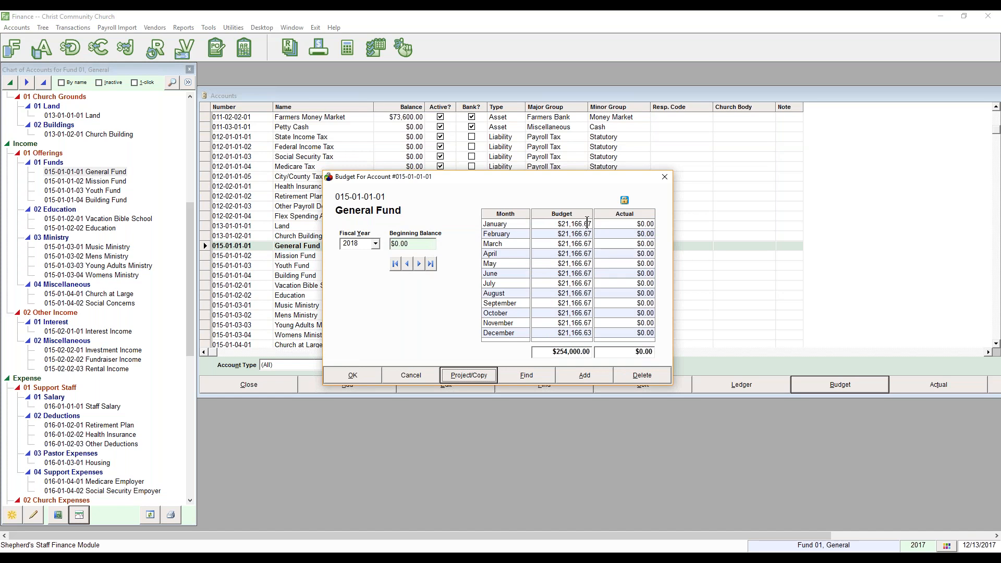
{"action": "left_click", "coordinate": [581, 334]}
{"action": "left_click", "coordinate": [419, 264]}
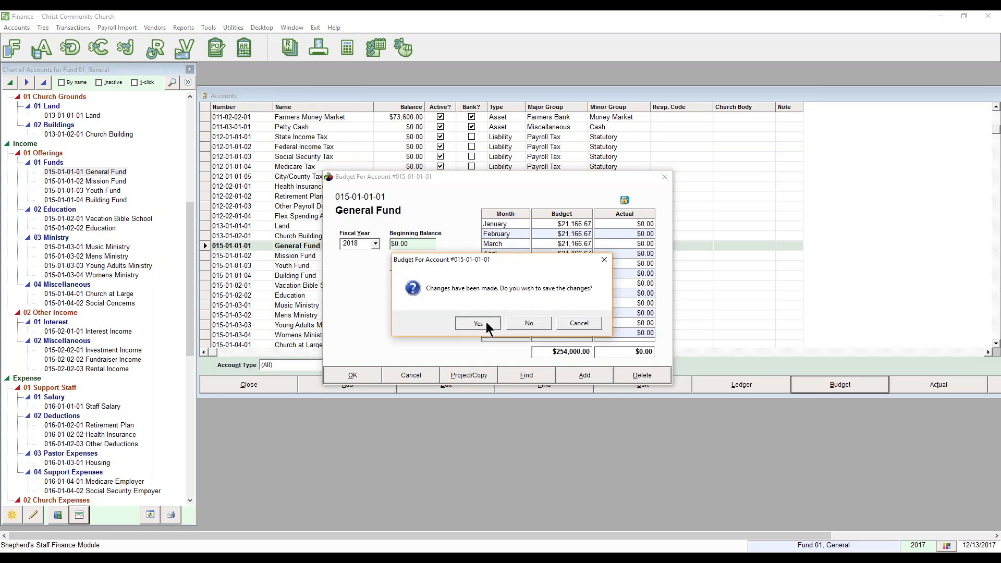
{"action": "left_click", "coordinate": [485, 323]}
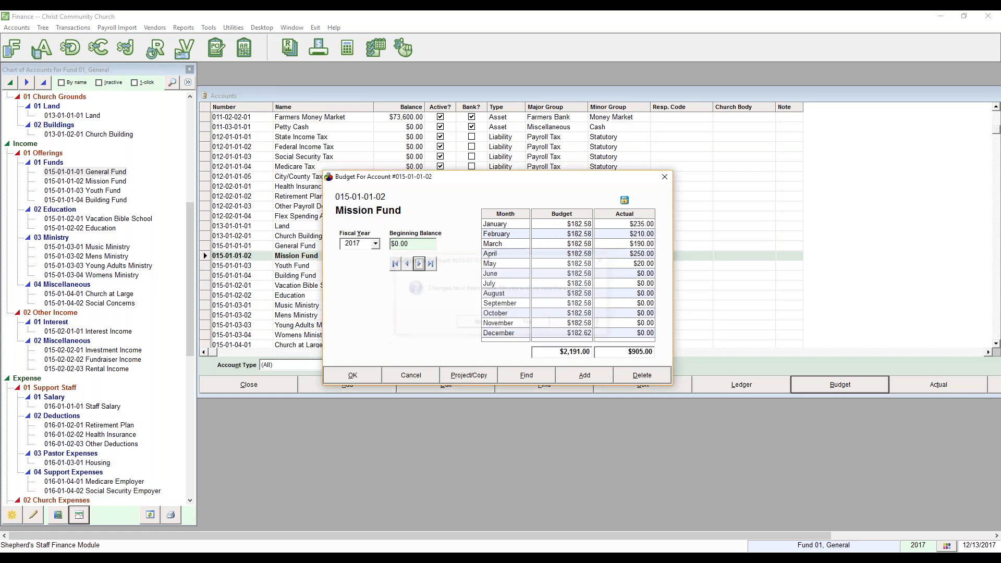
Project the Mission Fund's 2017 budget from past actuals through December 2017 and accept it.
{"action": "left_click", "coordinate": [468, 374]}
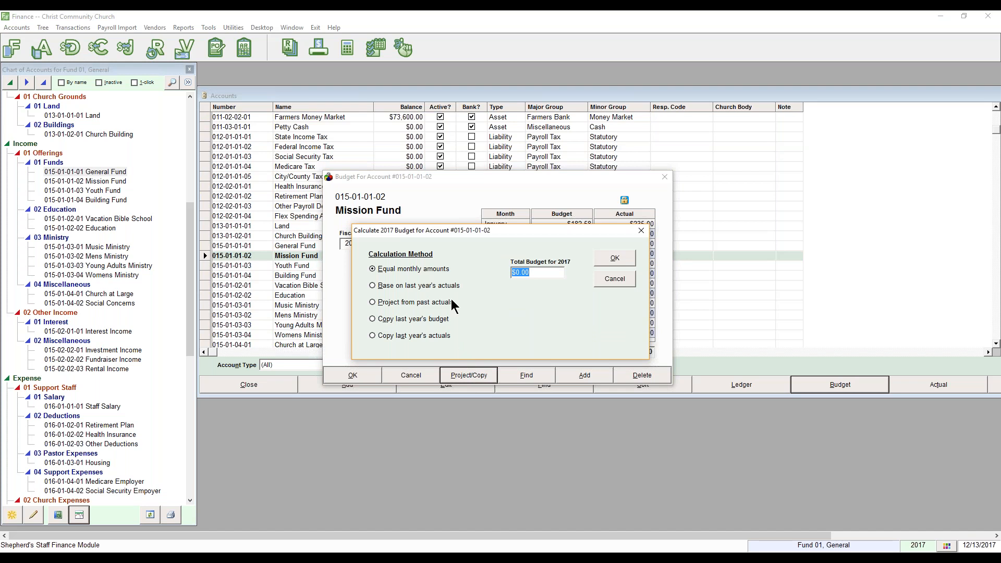
{"action": "left_click", "coordinate": [444, 285]}
{"action": "left_click", "coordinate": [428, 303]}
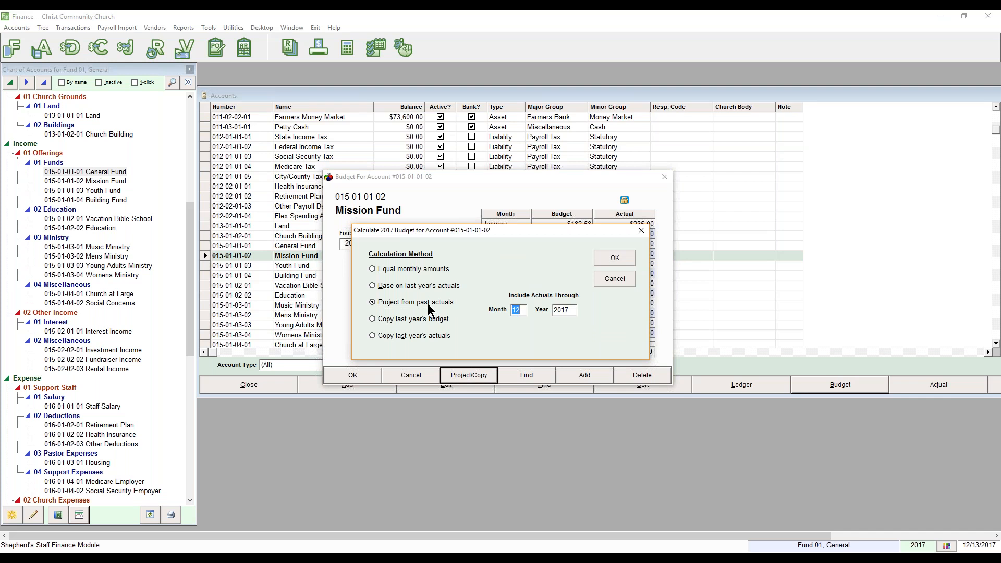
{"action": "left_click", "coordinate": [616, 260]}
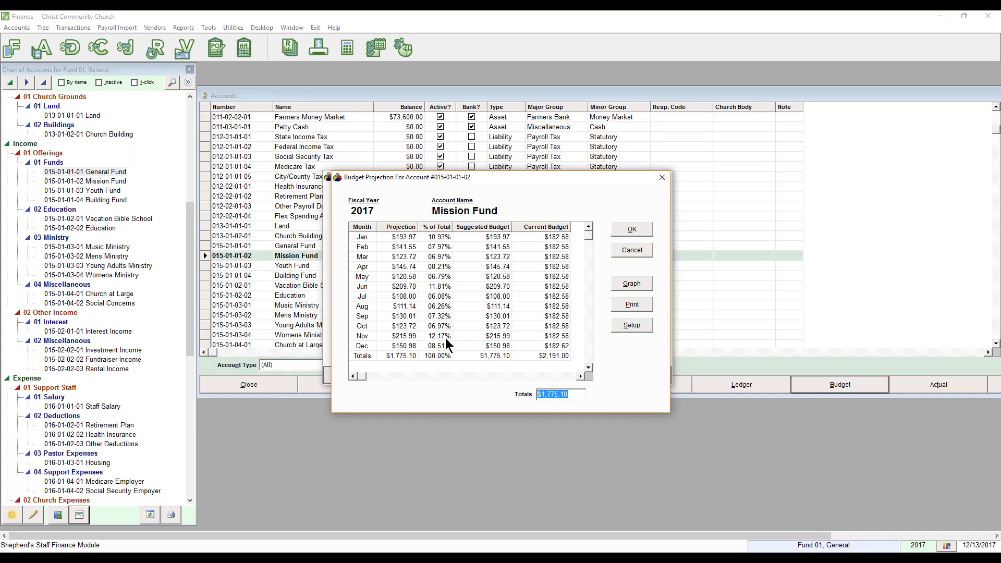
{"action": "left_click", "coordinate": [624, 229]}
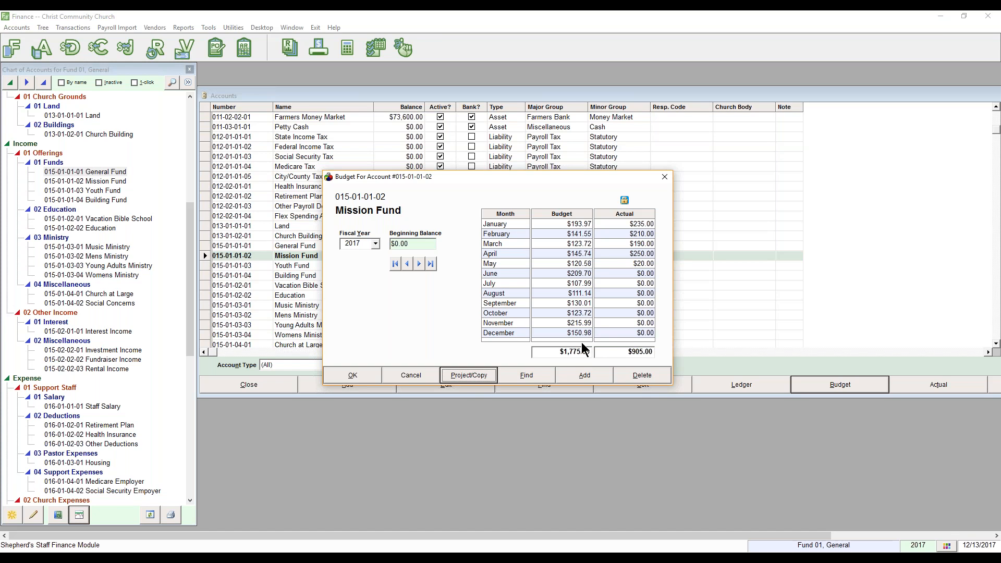
Save the Mission Fund budget, review the Youth Fund's $2,200.00 2017 budget, and close it.
{"action": "left_click", "coordinate": [418, 264]}
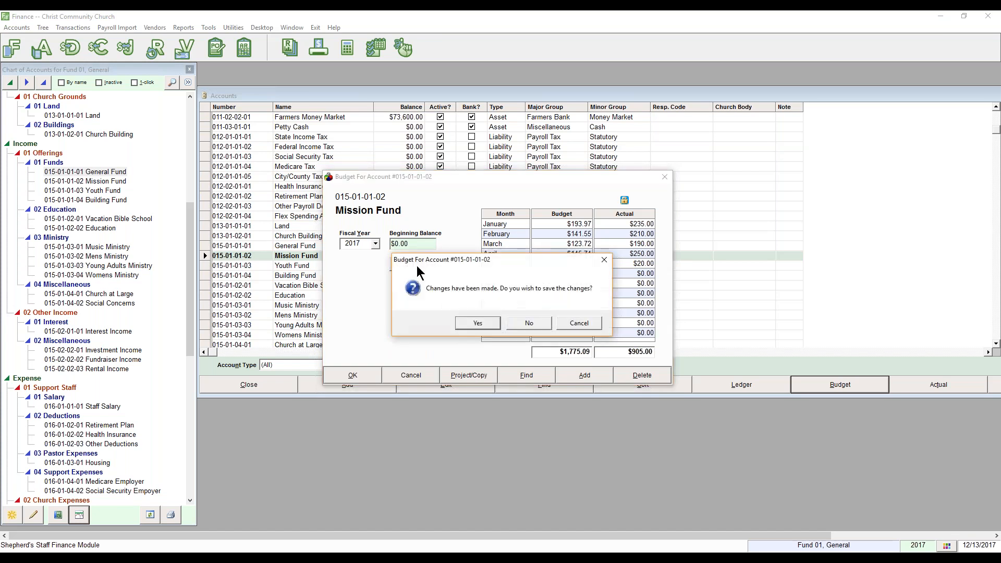
{"action": "left_click", "coordinate": [475, 320]}
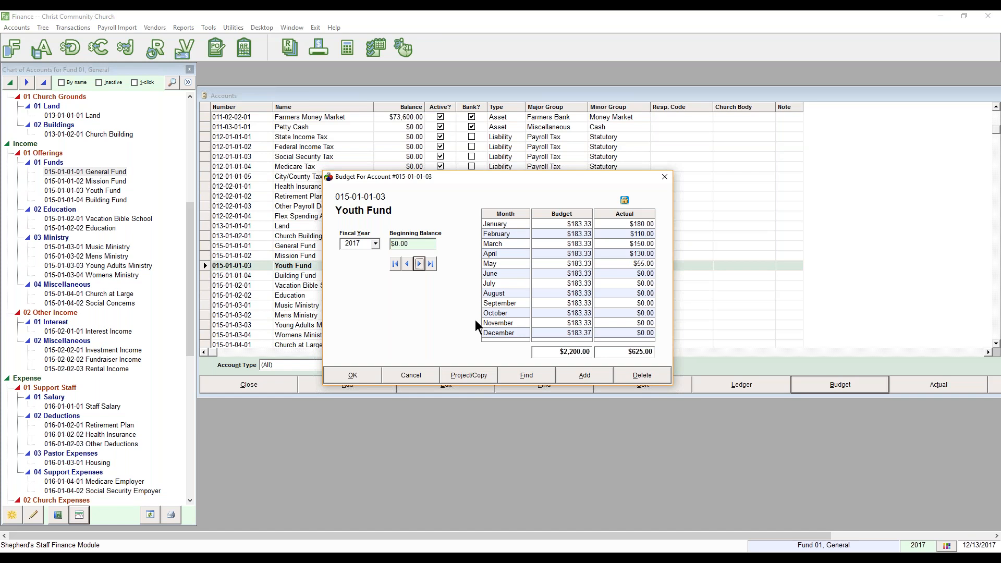
{"action": "left_click", "coordinate": [362, 371]}
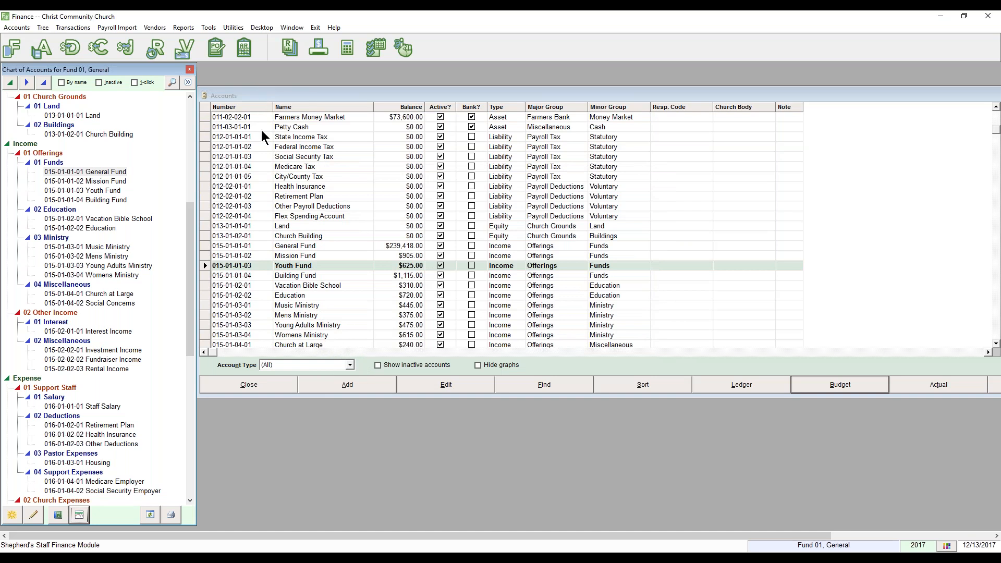
Close the Accounts list, open Accounts > Budget Import confirming the backup, then close it after reading.
{"action": "left_click", "coordinate": [271, 385]}
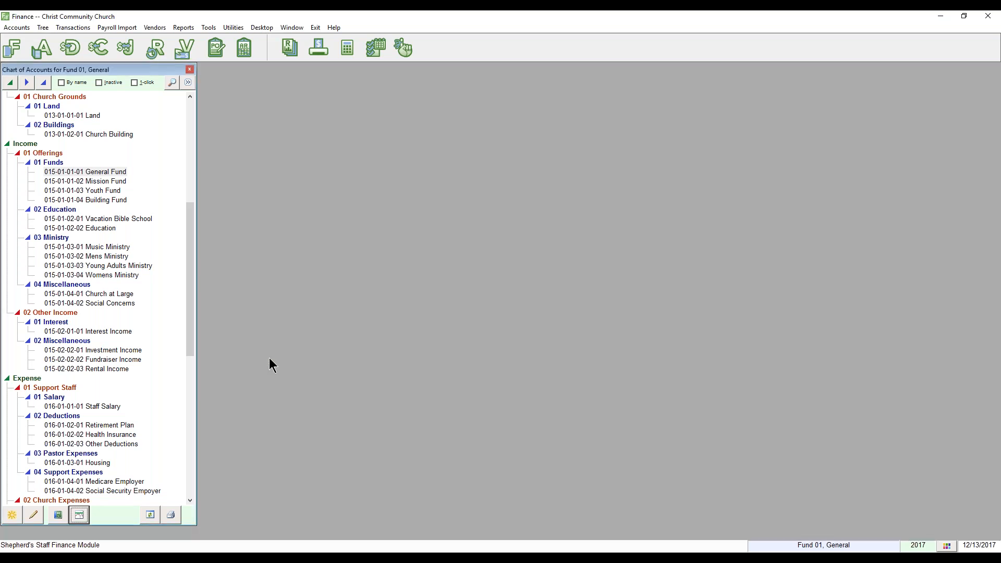
{"action": "left_click", "coordinate": [17, 27]}
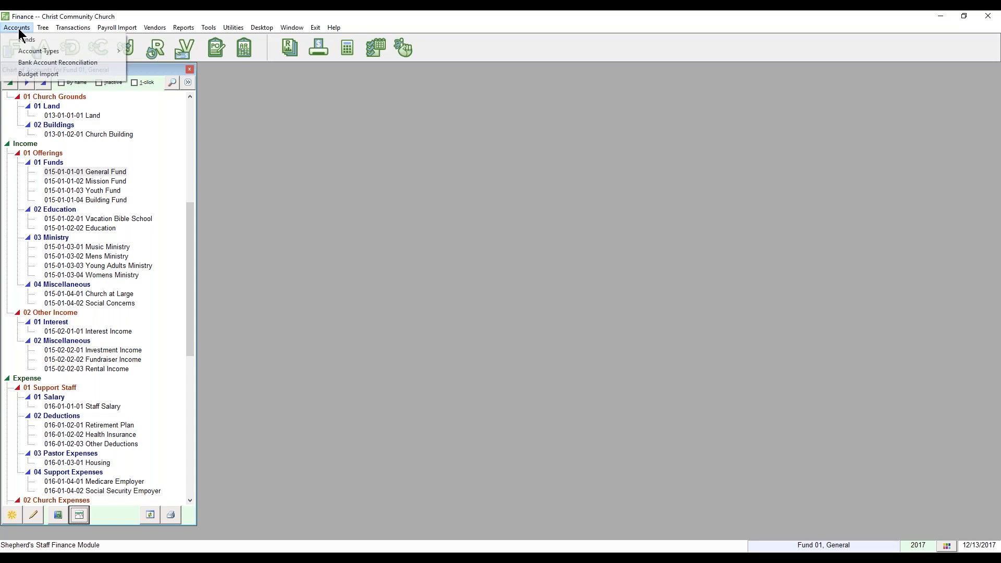
{"action": "left_click", "coordinate": [41, 74]}
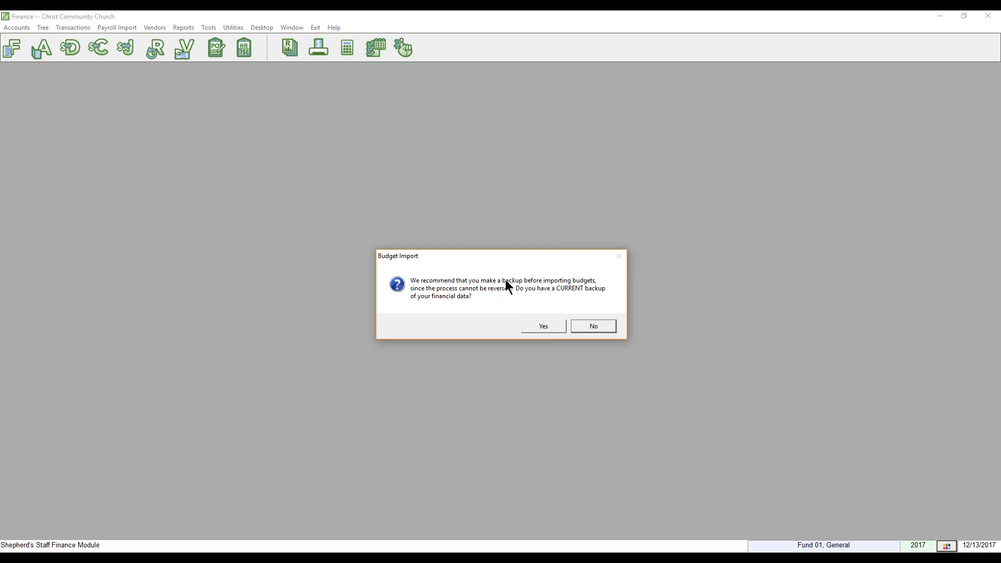
{"action": "left_click", "coordinate": [556, 324]}
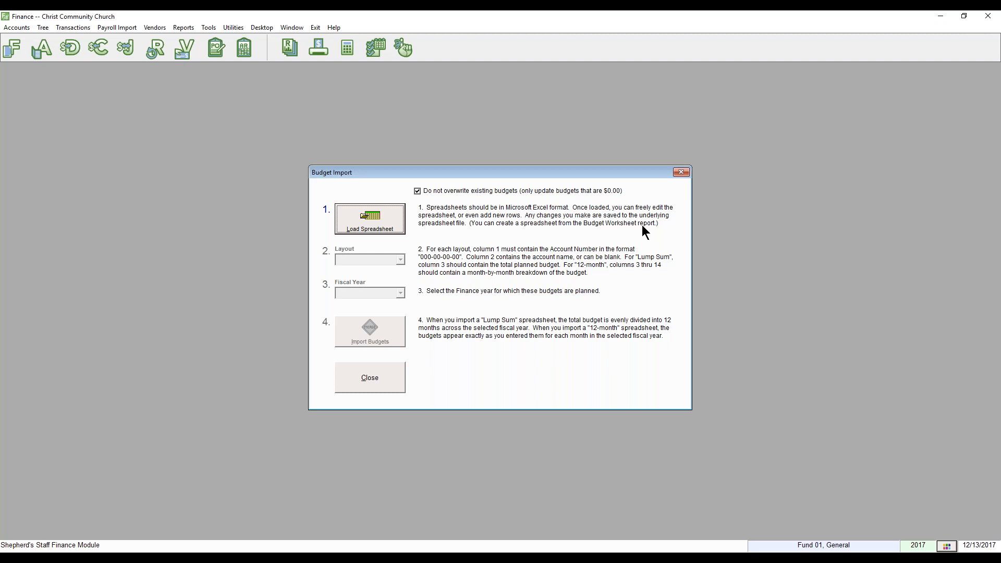
{"action": "left_click", "coordinate": [681, 173]}
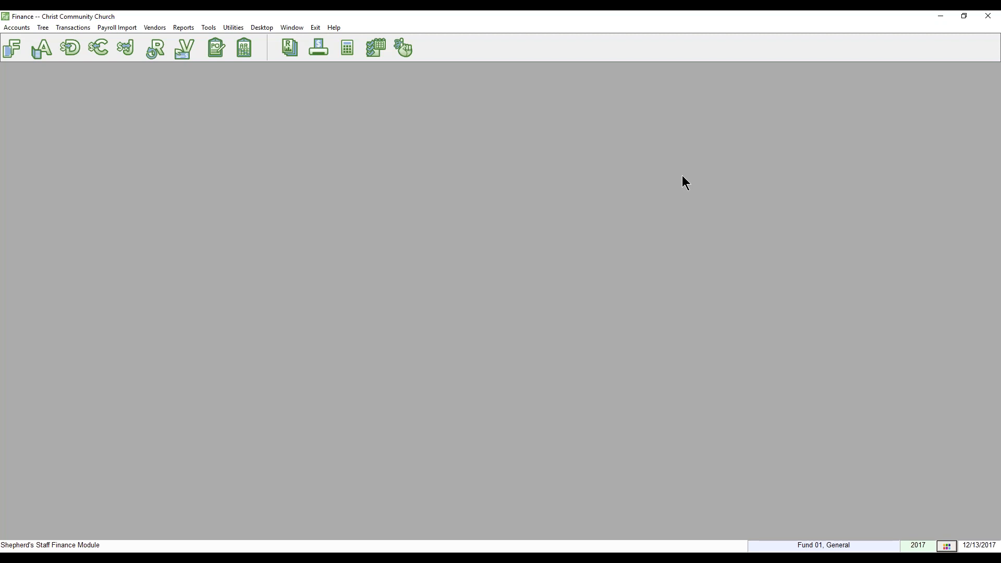
Export the Budget Worksheet report to a spreadsheet, opening SSBUDWRK.CSV in Excel.
{"action": "left_click", "coordinate": [187, 30]}
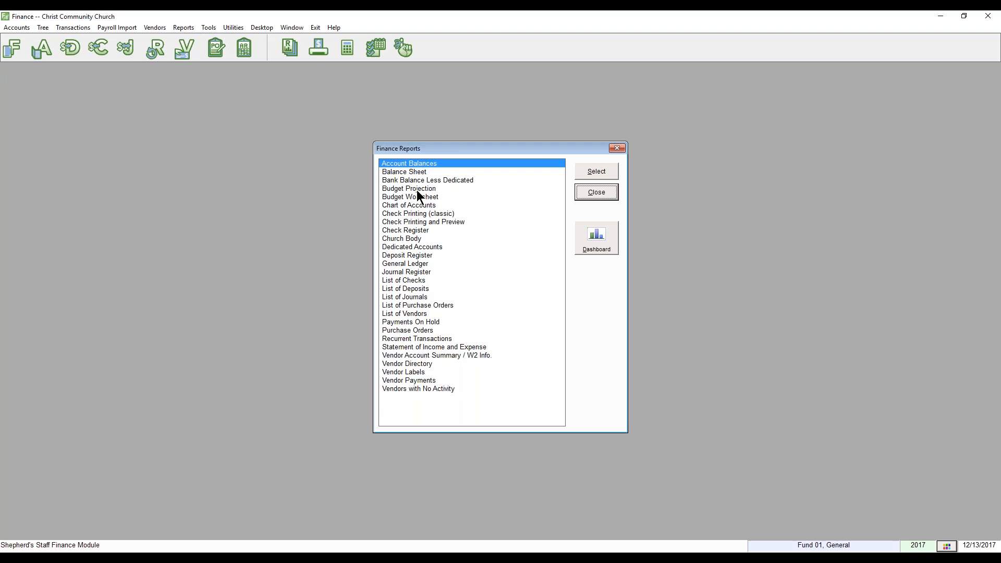
{"action": "left_click", "coordinate": [418, 197]}
{"action": "double_click", "coordinate": [418, 197]}
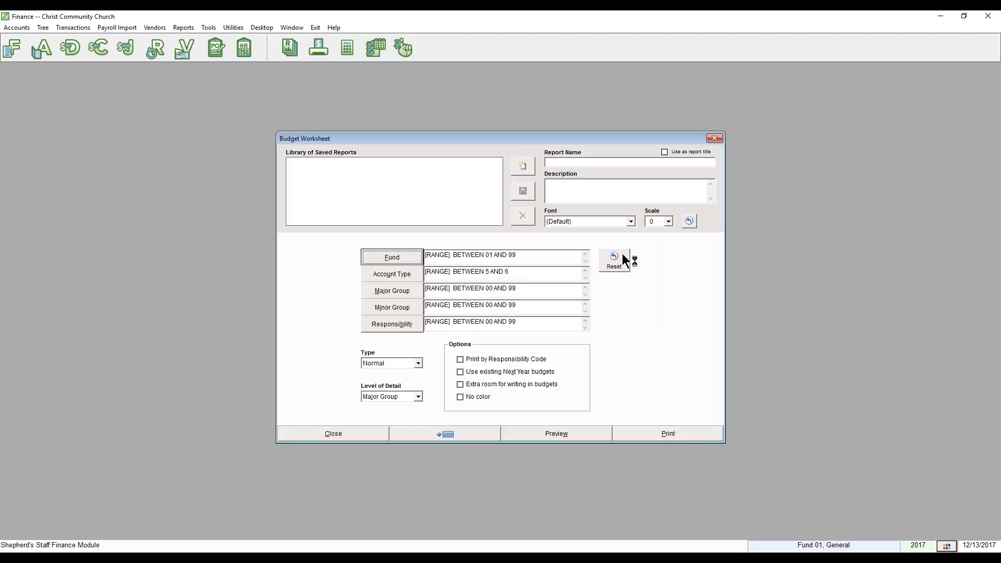
{"action": "left_click", "coordinate": [451, 435]}
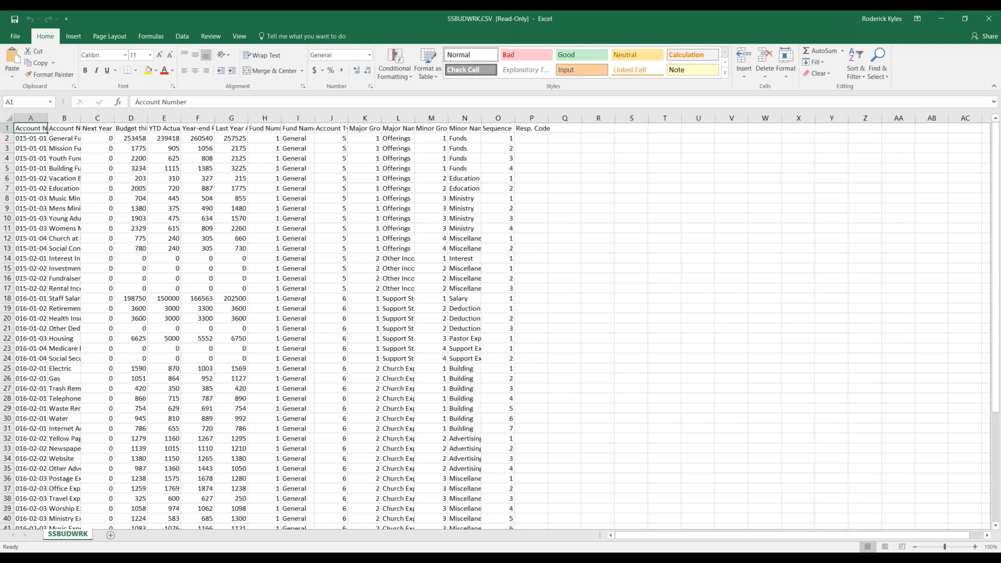
AutoFit every column of the budget sheet so headers like Year-end Projection display in full.
{"action": "double_click", "coordinate": [214, 113]}
{"action": "left_click", "coordinate": [99, 137]}
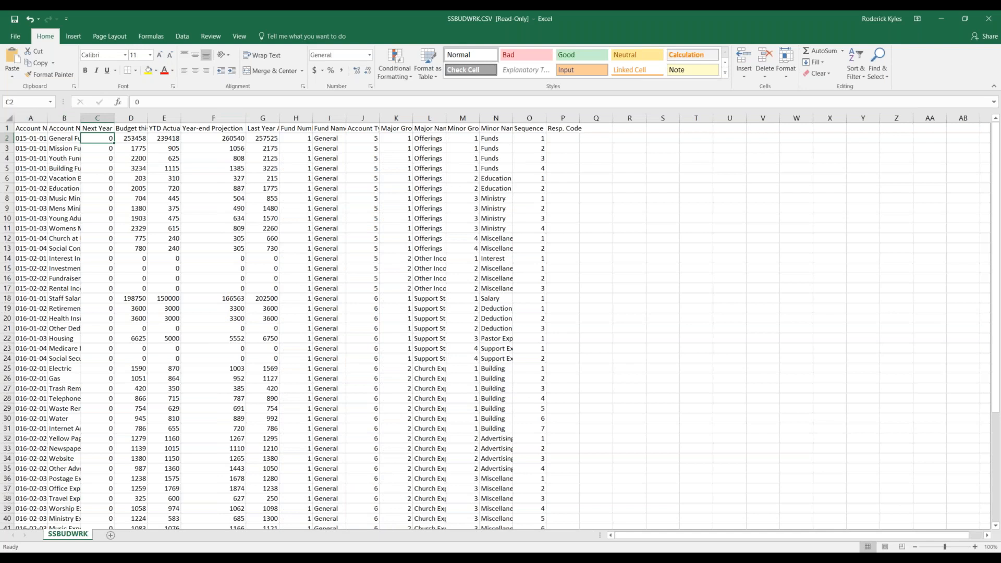
{"action": "key", "text": "ctrl+a"}
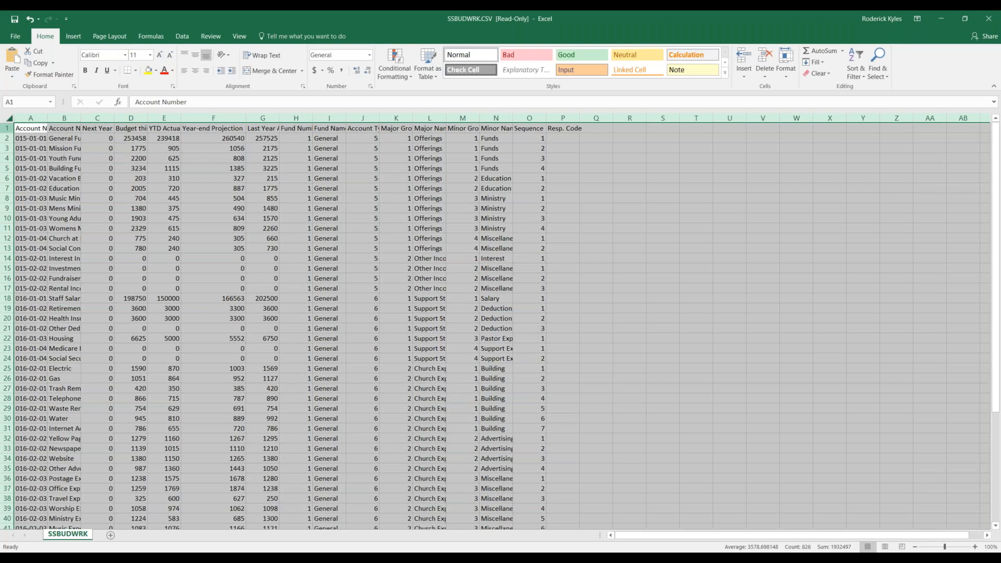
{"action": "double_click", "coordinate": [80, 117]}
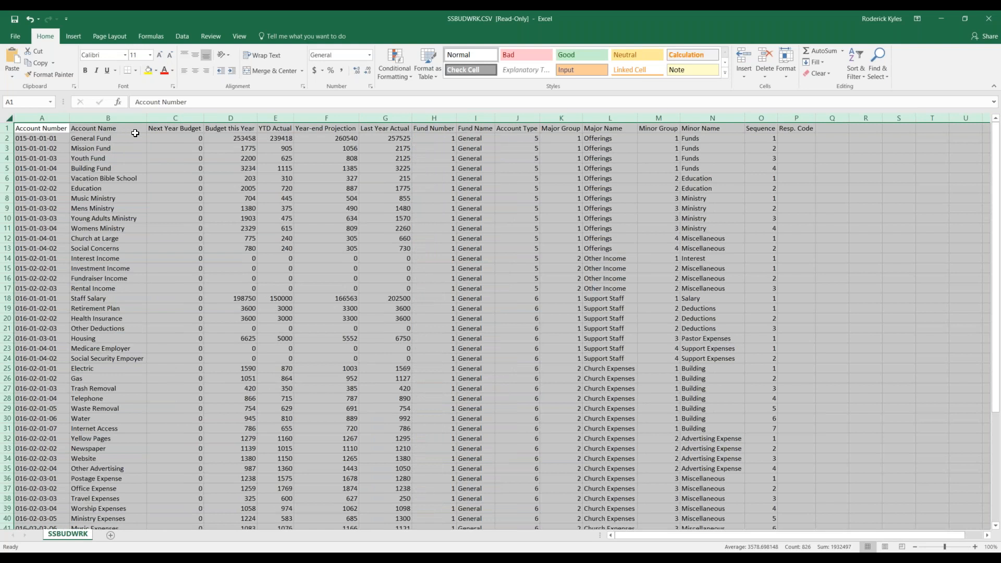
{"action": "left_click", "coordinate": [184, 138]}
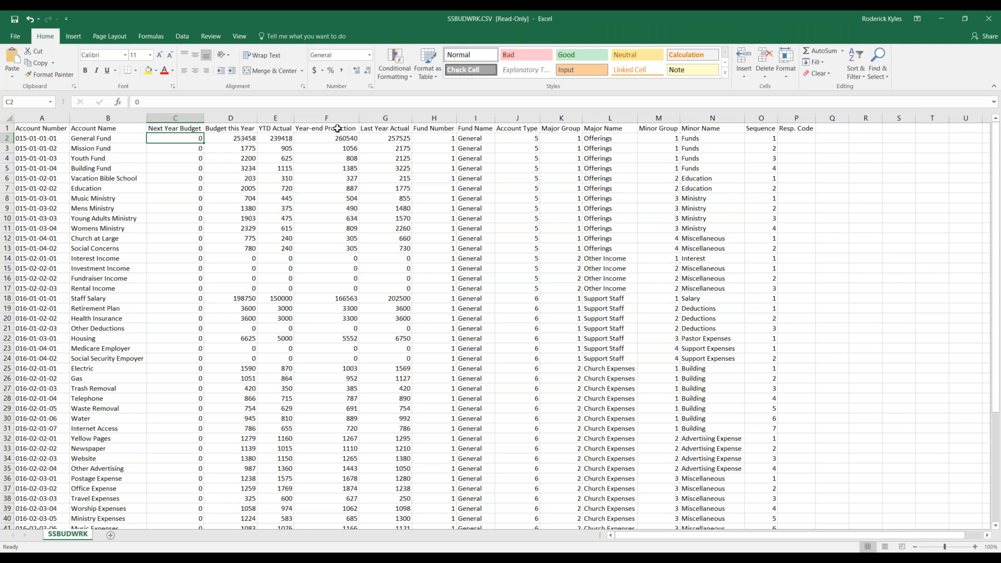
{"action": "left_click", "coordinate": [186, 130]}
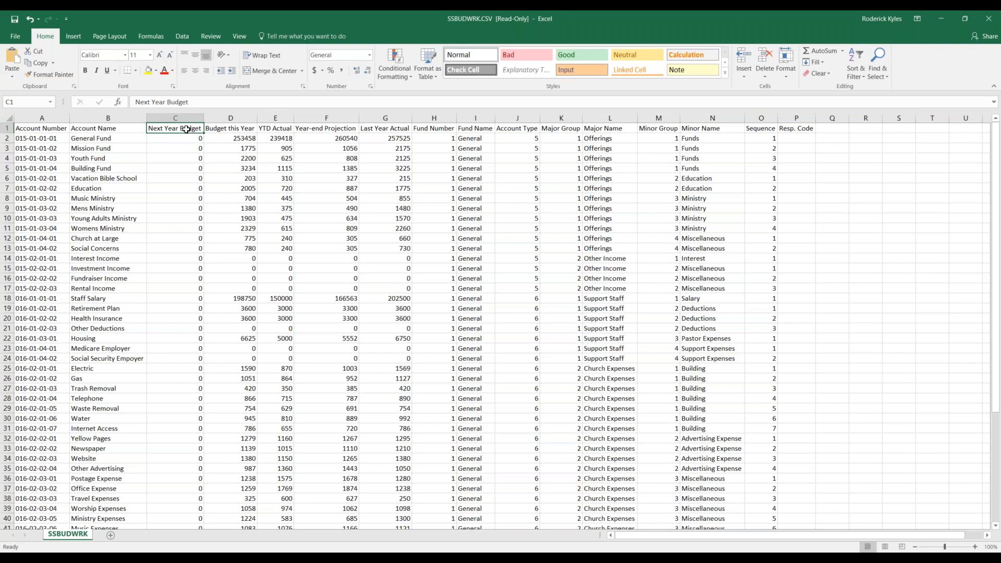
{"action": "type", "text": "Januar"}
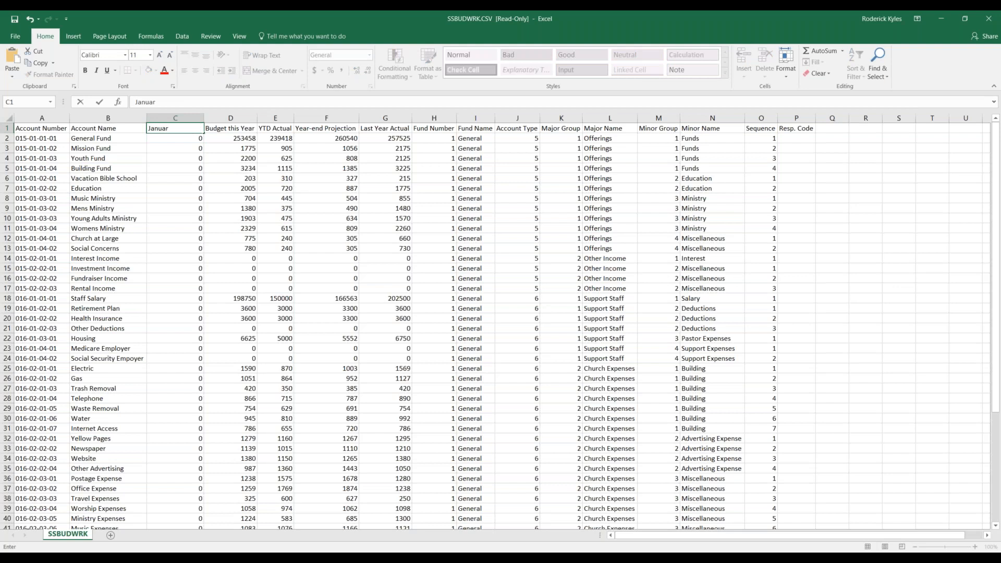
Enter next-year fund budgets: General 255000, Mission 1700, Youth 2225, Building 3250, VBS 195.
{"action": "key", "text": "Escape"}
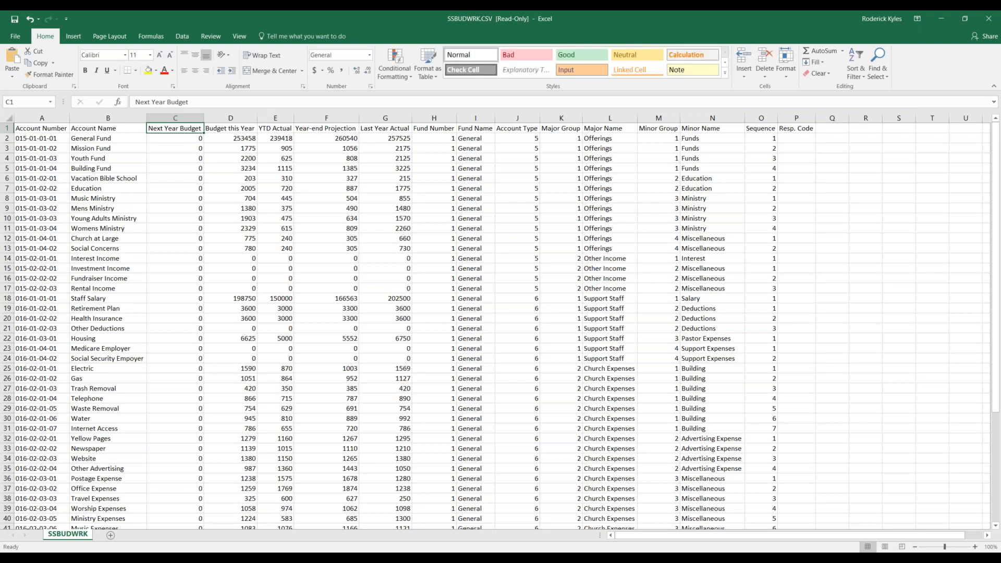
{"action": "left_click", "coordinate": [190, 140]}
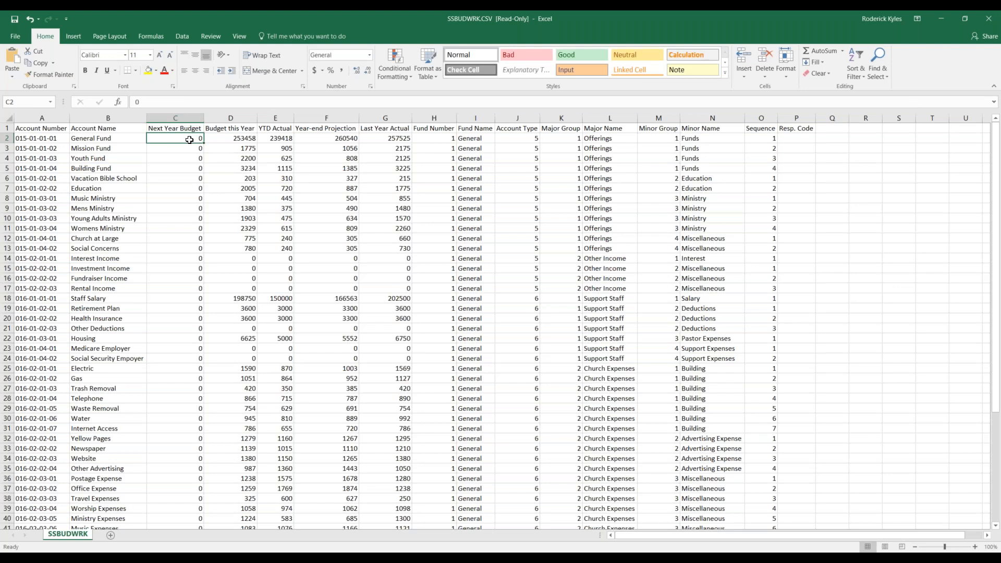
{"action": "type", "text": "255000"}
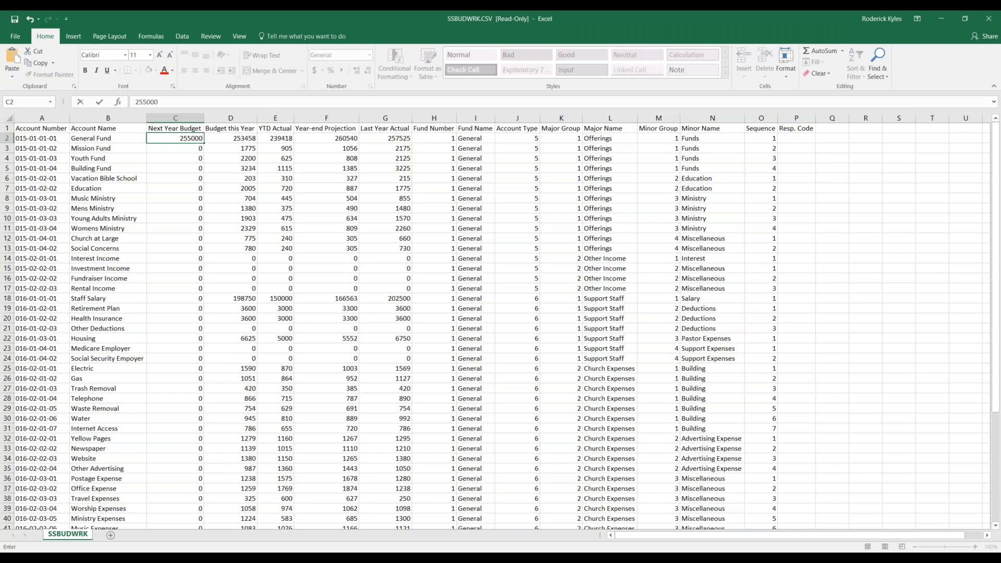
{"action": "key", "text": "Return"}
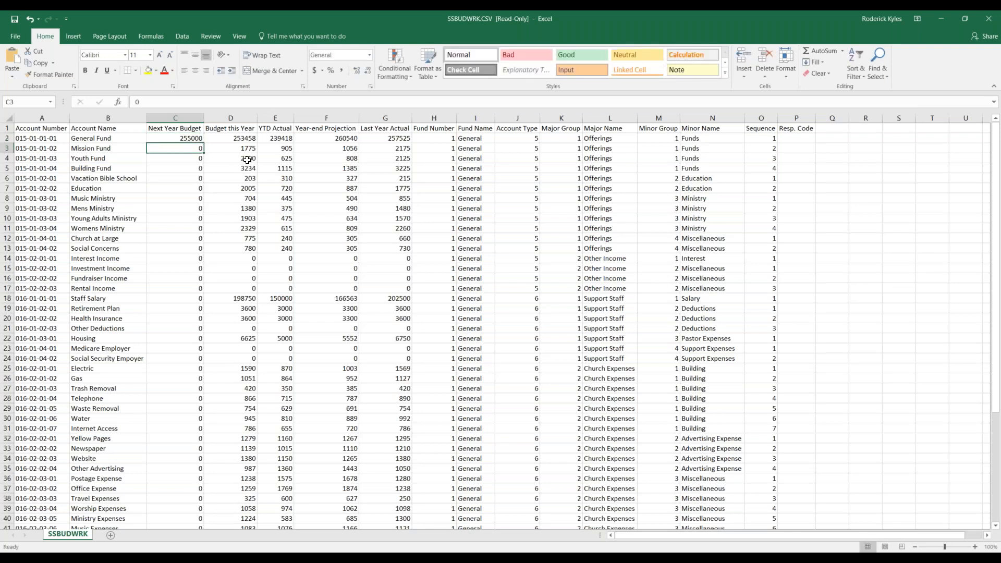
{"action": "type", "text": "1700"}
{"action": "key", "text": "Return"}
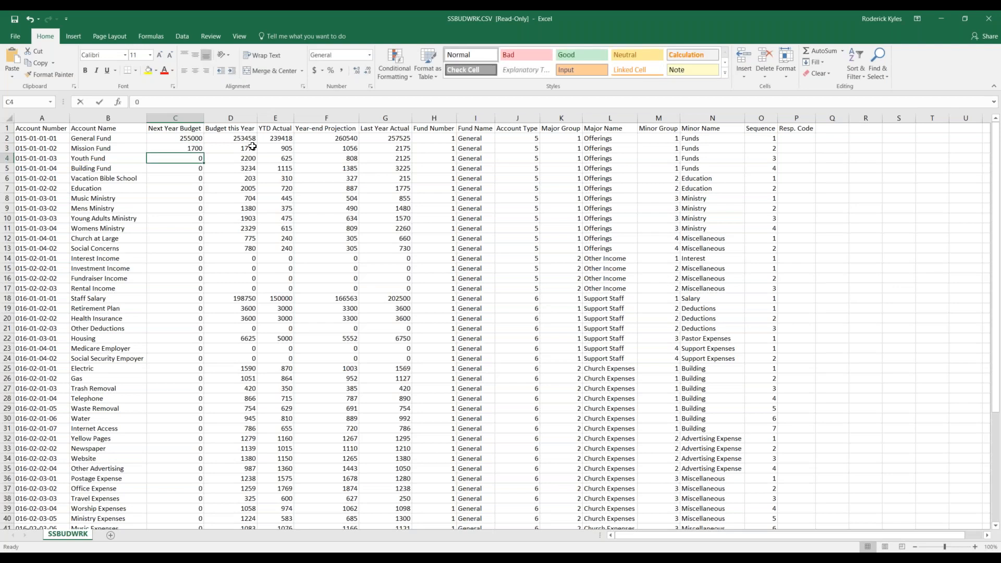
{"action": "type", "text": "2225"}
{"action": "key", "text": "Return"}
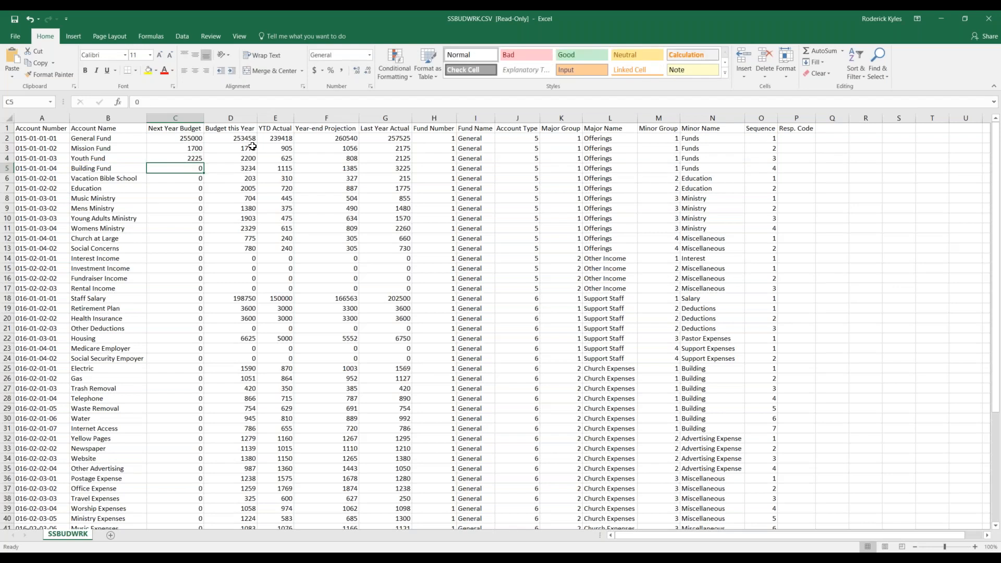
{"action": "type", "text": "3250"}
{"action": "key", "text": "Return"}
{"action": "type", "text": "195"}
{"action": "key", "text": "Return"}
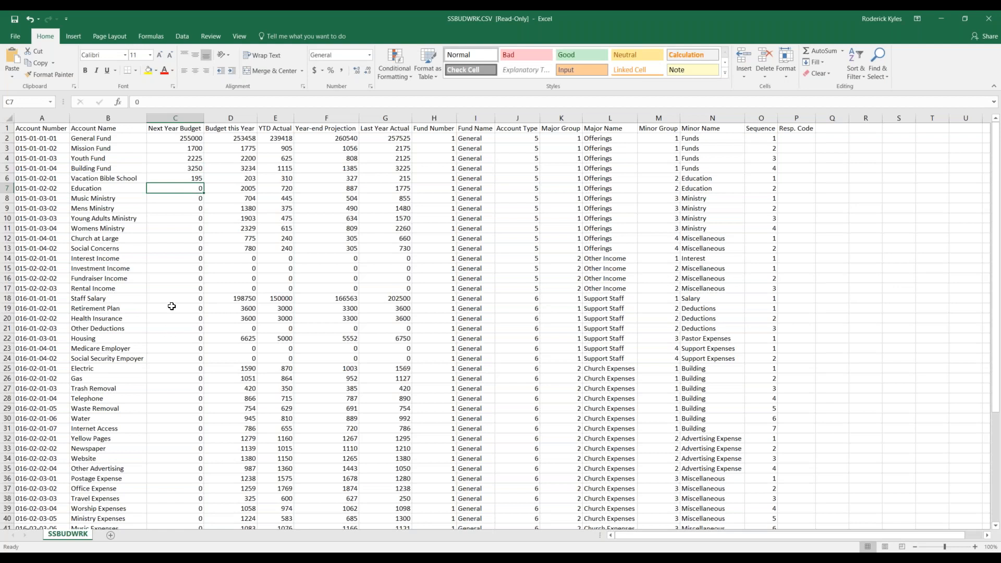
Enter next-year budgets: Staff Salary 200000, Retirement Plan 3750, Health Insurance 3650, Housing 6650.
{"action": "left_click", "coordinate": [169, 286]}
{"action": "left_click", "coordinate": [177, 296]}
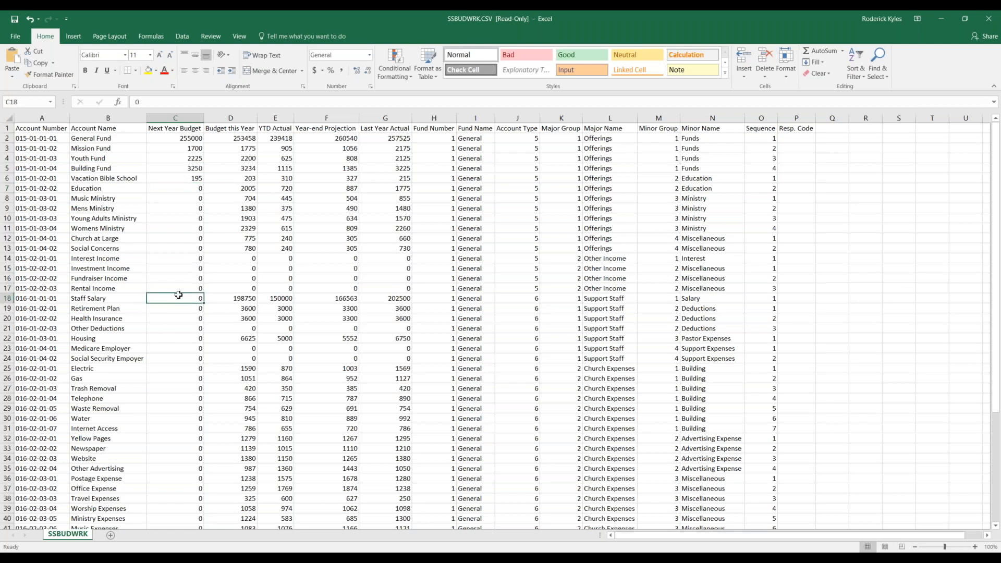
{"action": "type", "text": "20000"}
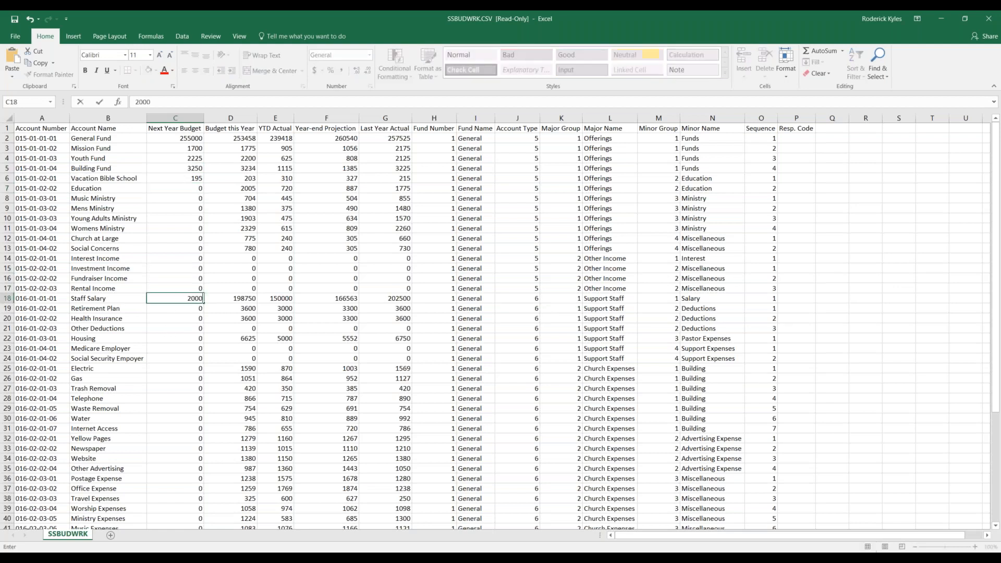
{"action": "key", "text": "Return"}
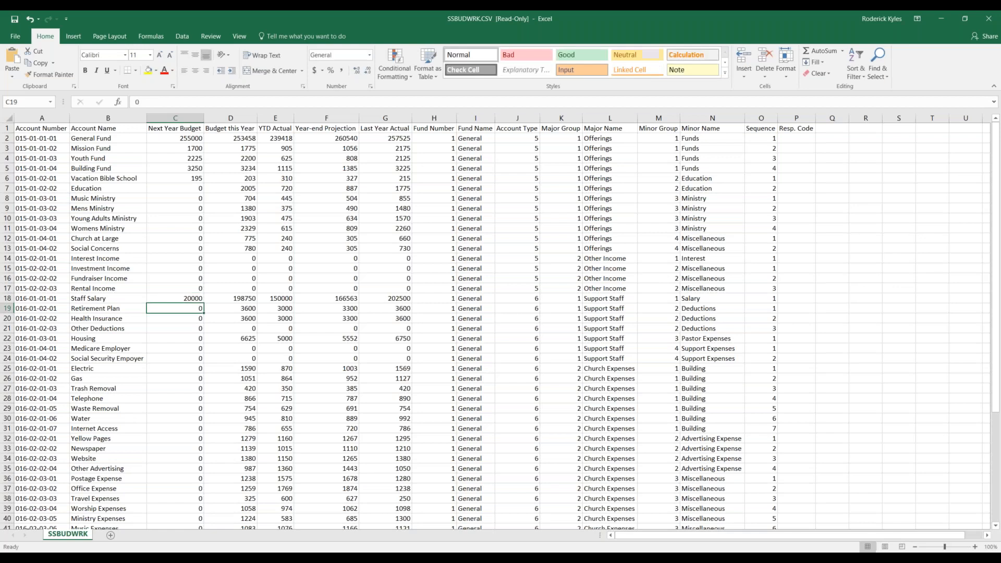
{"action": "key", "text": "Up"}
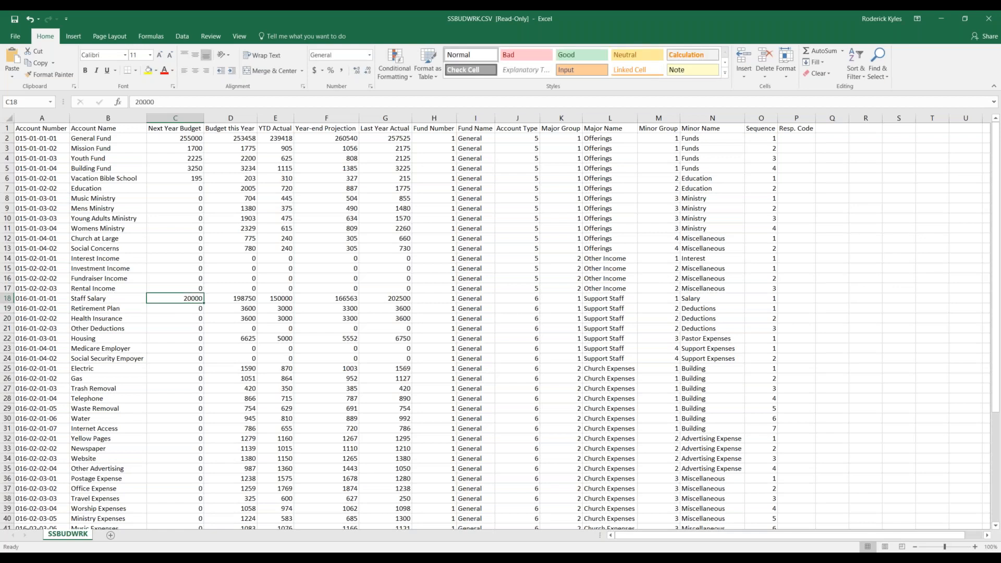
{"action": "type", "text": "200000"}
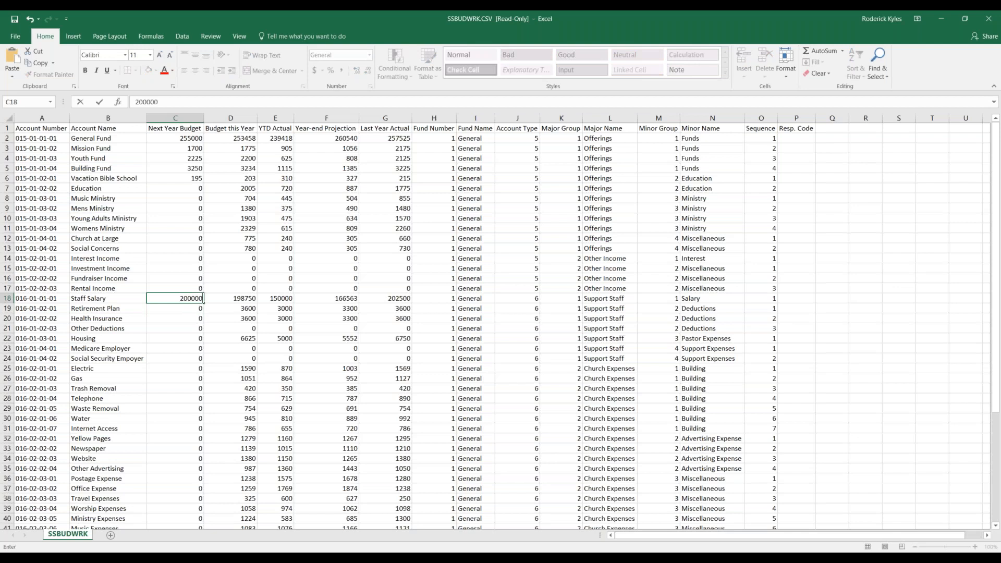
{"action": "key", "text": "Return"}
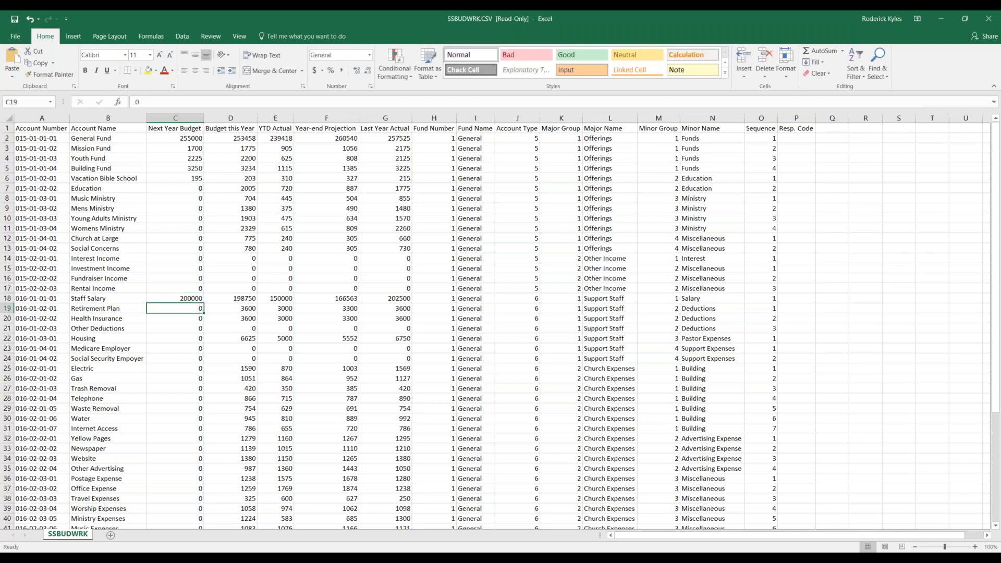
{"action": "type", "text": "3750"}
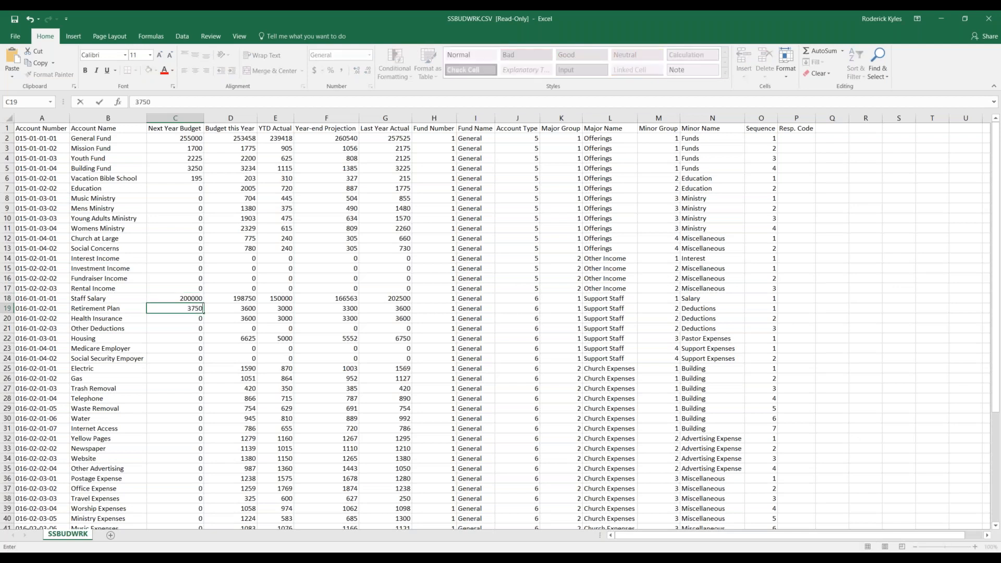
{"action": "key", "text": "Return"}
{"action": "type", "text": "3650"}
{"action": "key", "text": "Return"}
{"action": "key", "text": "Return"}
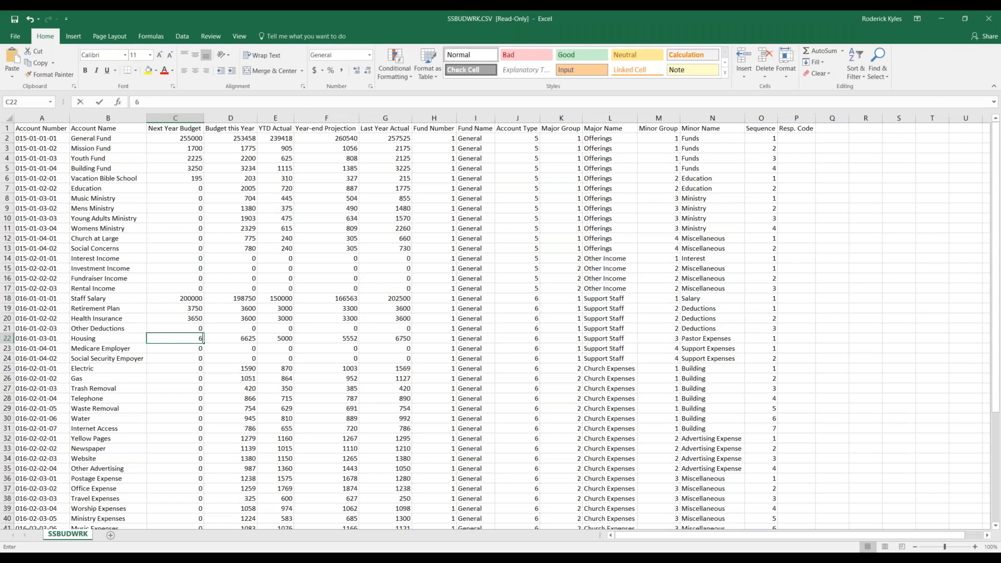
{"action": "type", "text": "6650"}
{"action": "key", "text": "Up"}
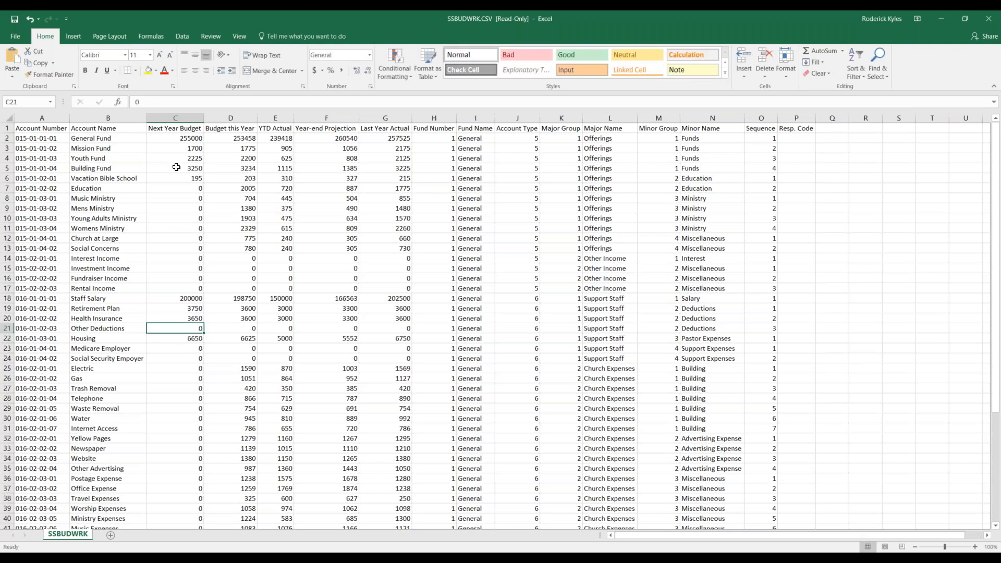
Save the sheet to the P: drive as budgets 2018.xls (Excel 5.0/95 Workbook) and close Excel.
{"action": "left_click", "coordinate": [16, 38]}
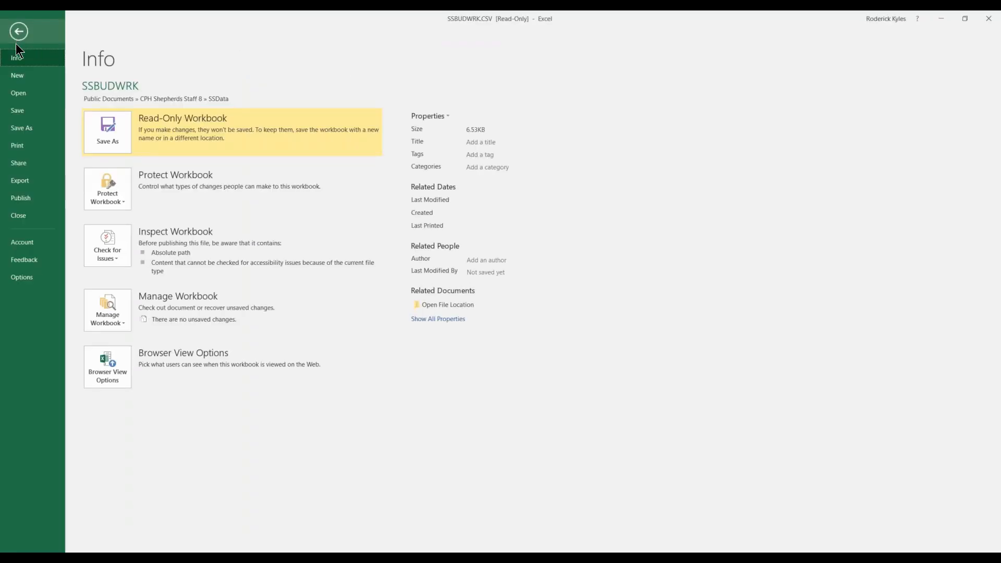
{"action": "left_click", "coordinate": [33, 130]}
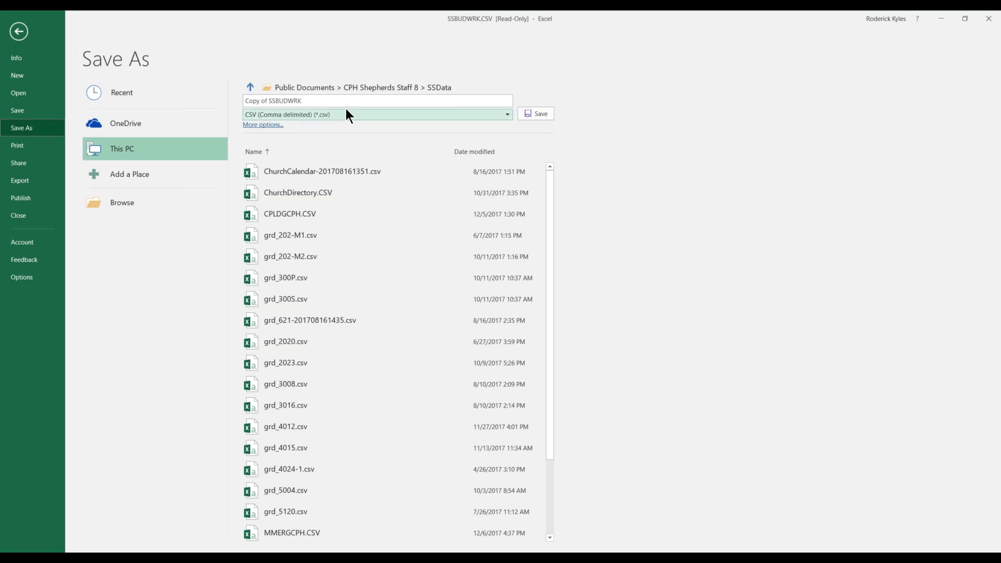
{"action": "left_click", "coordinate": [262, 125]}
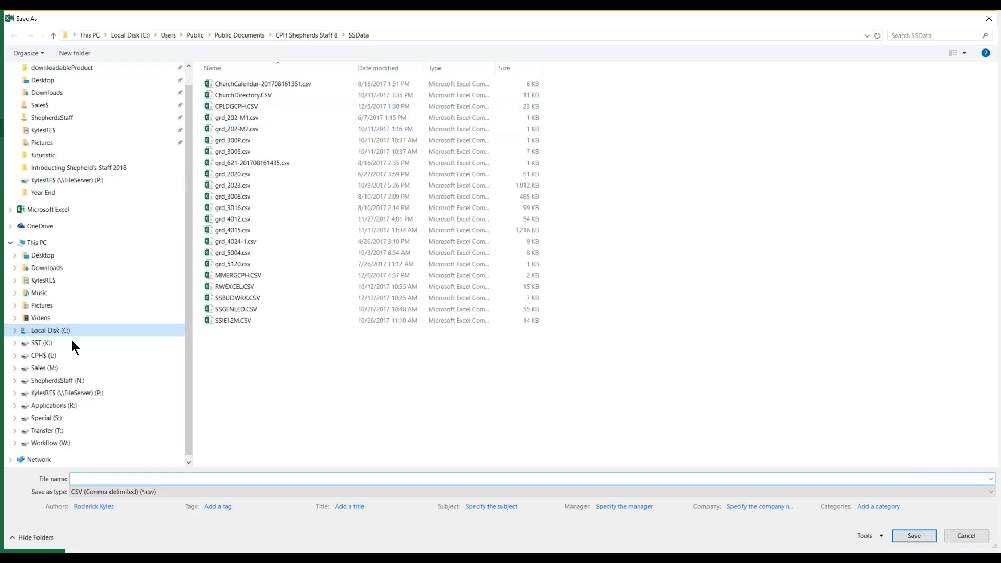
{"action": "left_click", "coordinate": [92, 396]}
{"action": "left_click", "coordinate": [121, 478]}
{"action": "type", "text": "bu"}
{"action": "type", "text": "dgets"}
{"action": "type", "text": " 2017"}
{"action": "type", "text": "8"}
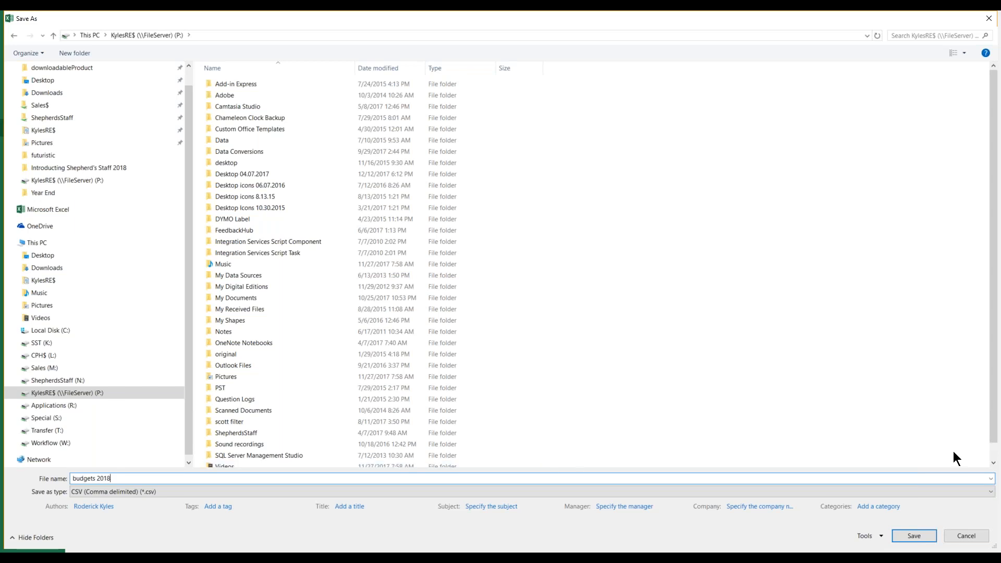
{"action": "left_click", "coordinate": [990, 492]}
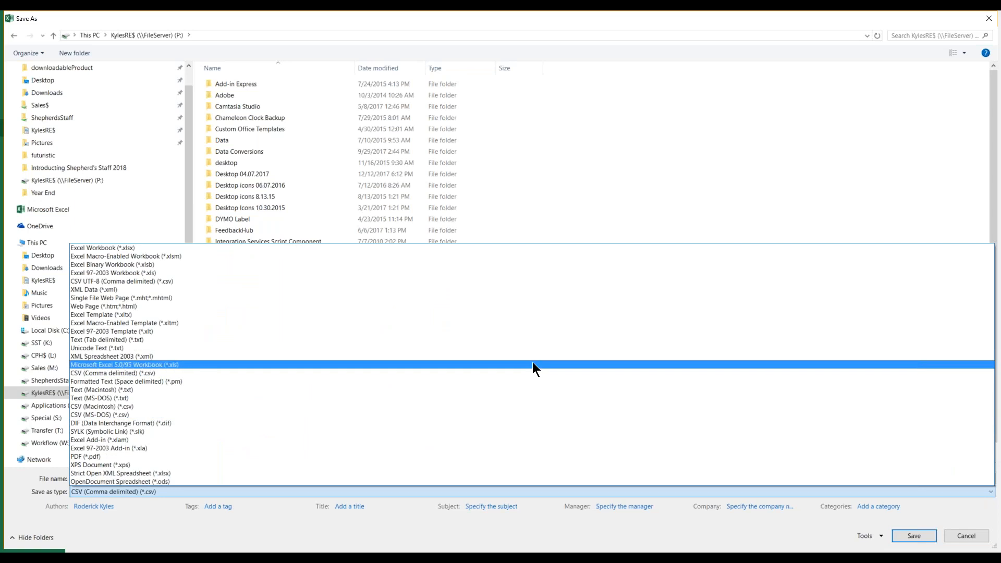
{"action": "left_click", "coordinate": [186, 365]}
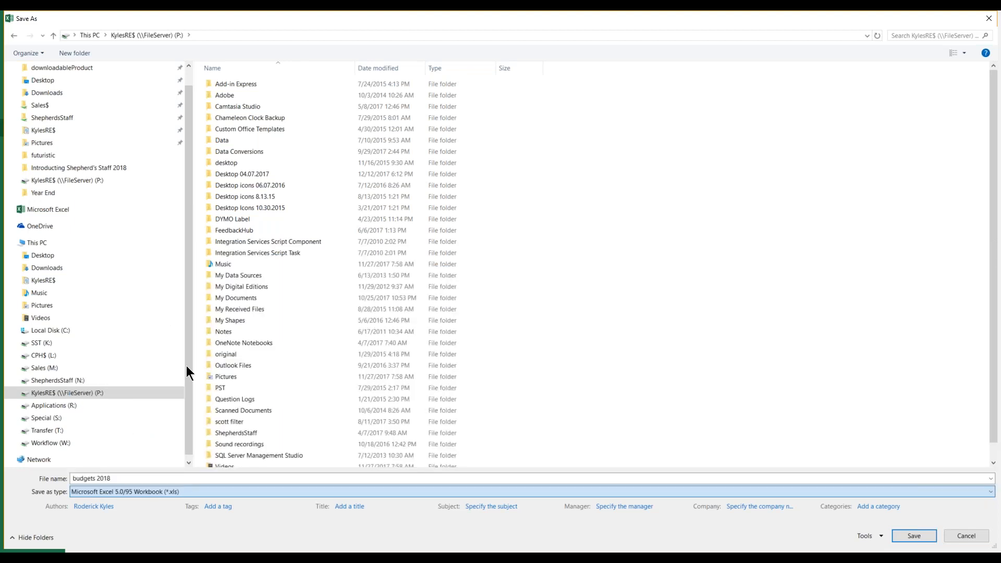
{"action": "left_click", "coordinate": [911, 536]}
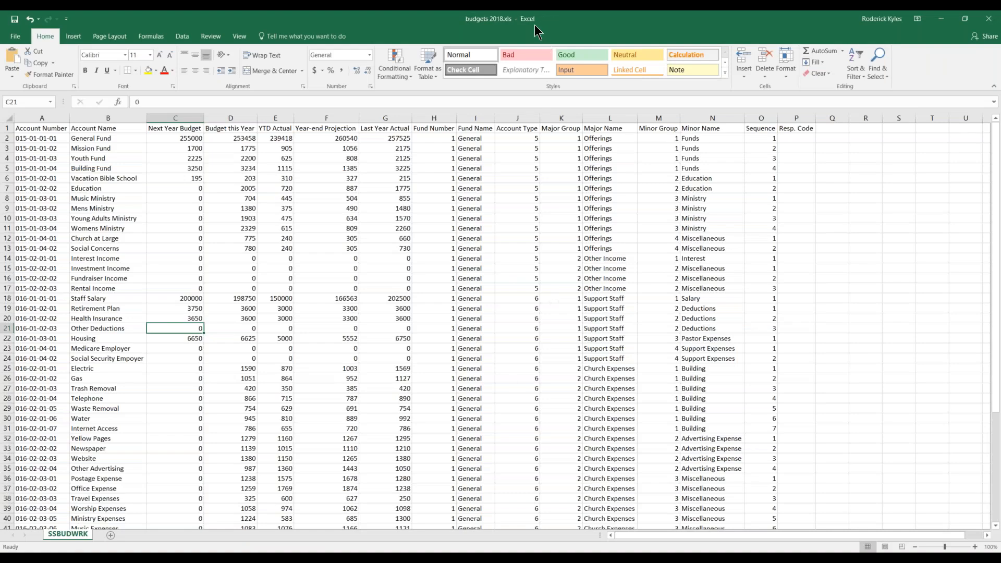
{"action": "right_click", "coordinate": [528, 20]}
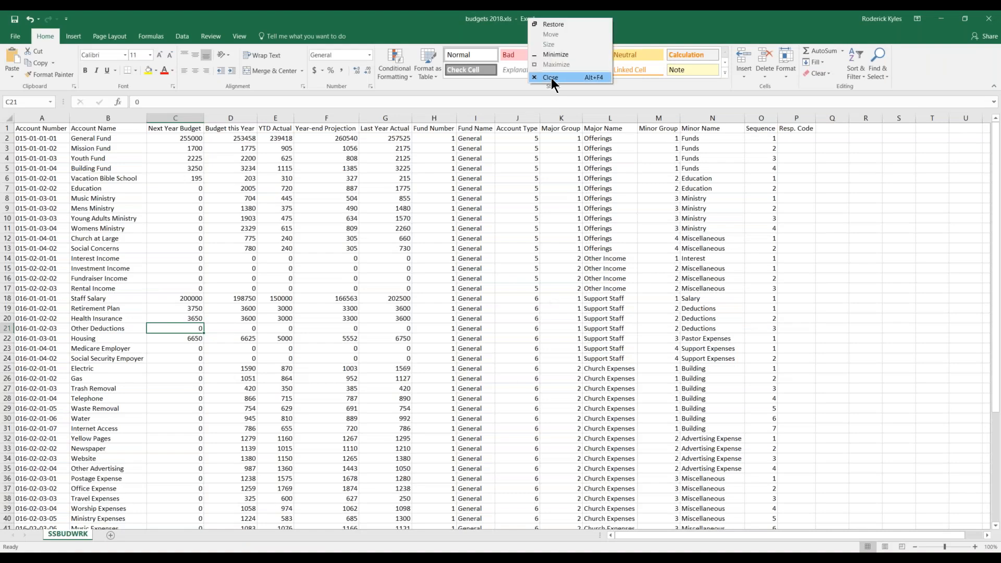
{"action": "left_click", "coordinate": [551, 79]}
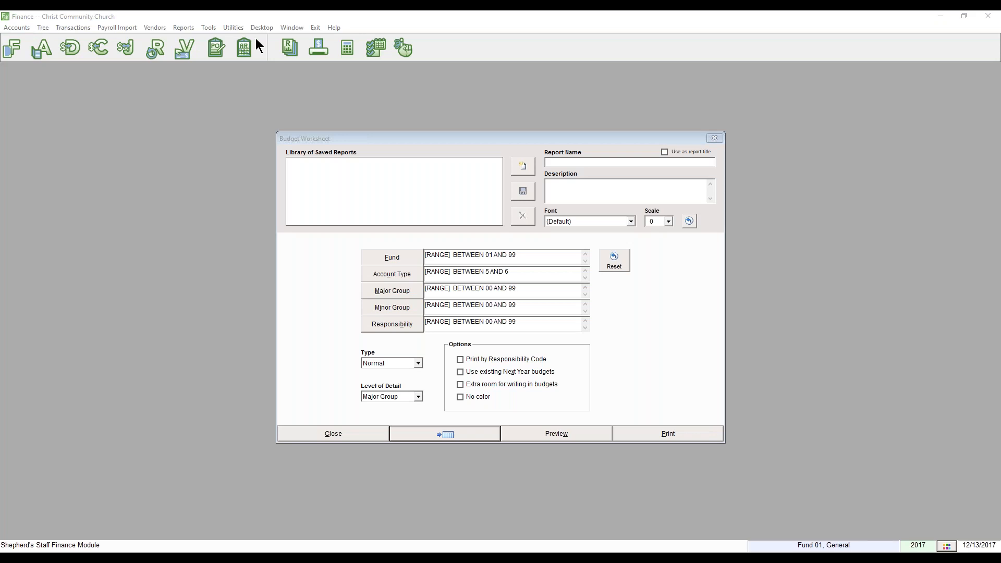
Start Budget Import, confirm a backup exists, and close the Budget Worksheet and Finance Reports windows.
{"action": "left_click", "coordinate": [12, 28]}
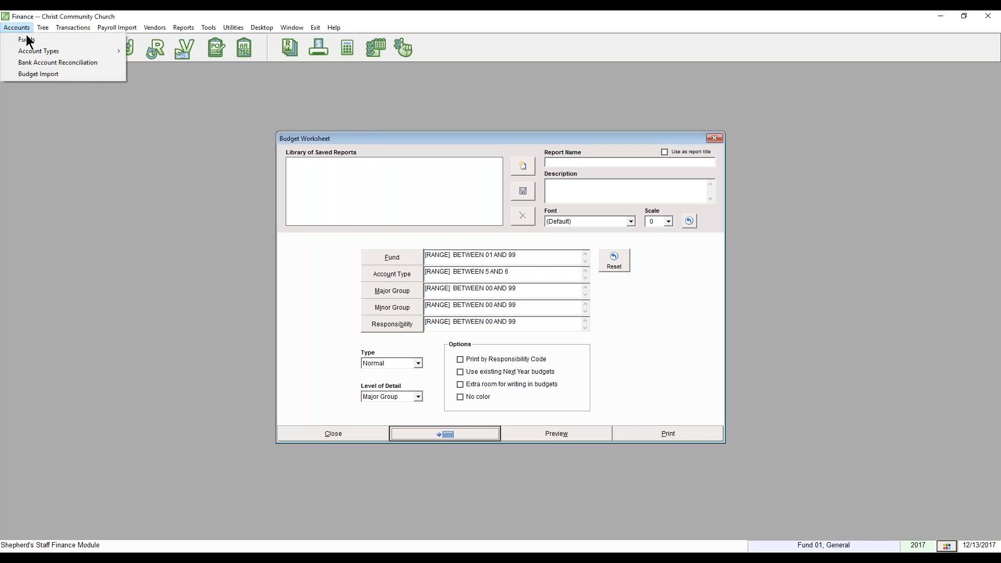
{"action": "left_click", "coordinate": [66, 74]}
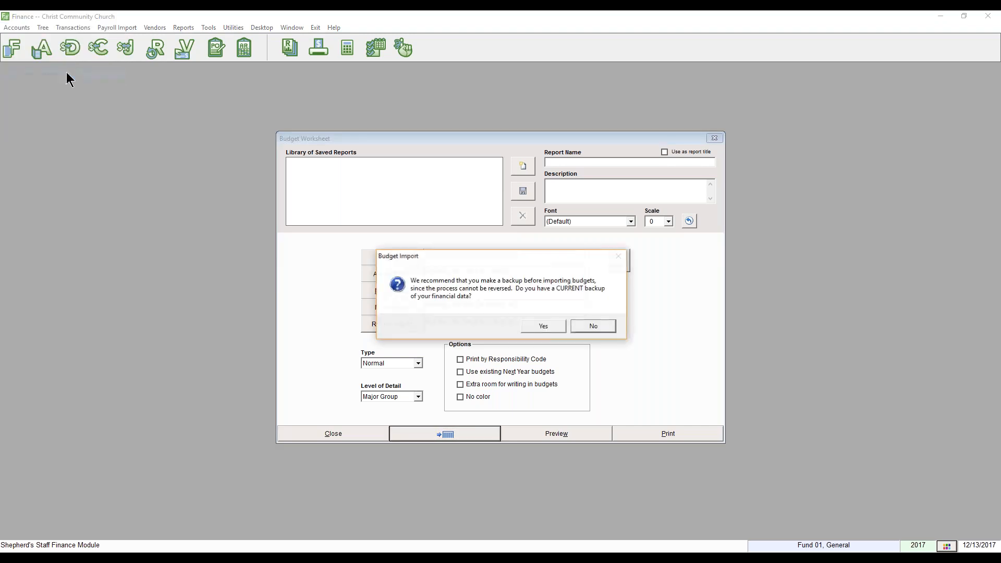
{"action": "left_click", "coordinate": [542, 328]}
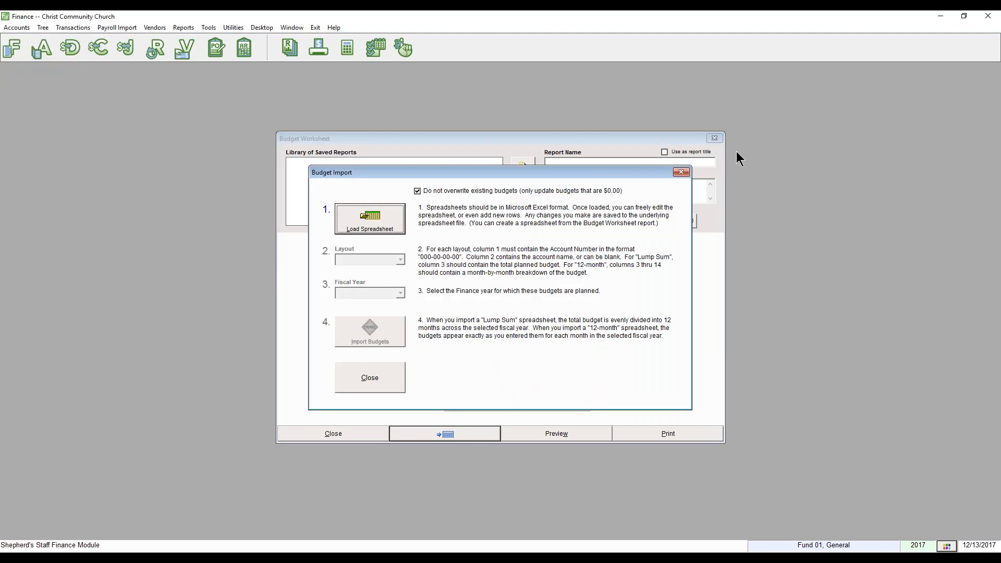
{"action": "left_click", "coordinate": [715, 138]}
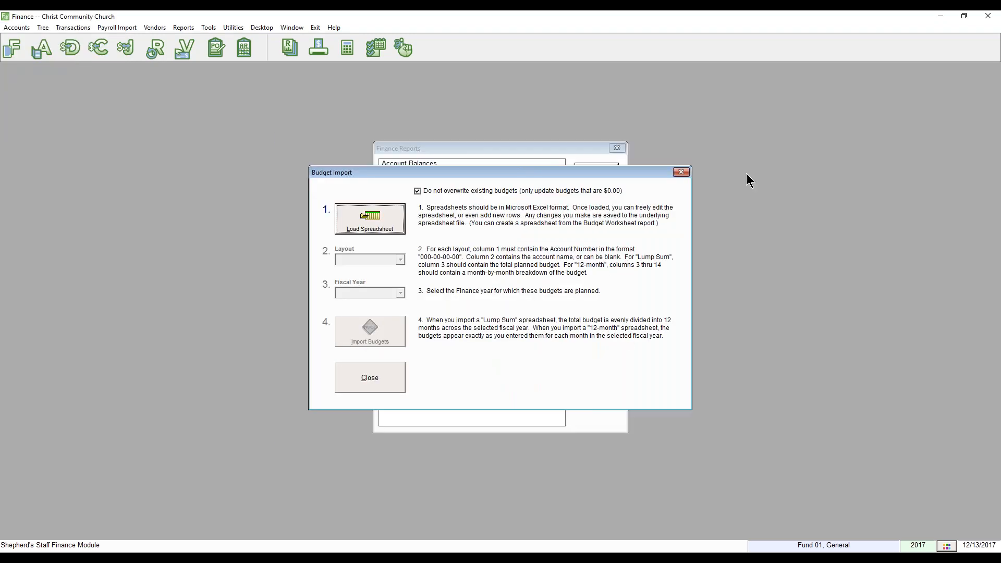
{"action": "left_click", "coordinate": [616, 148]}
Load the spreadsheet budgets 2018.xls from the network drive into the budget import.
{"action": "left_click", "coordinate": [368, 218]}
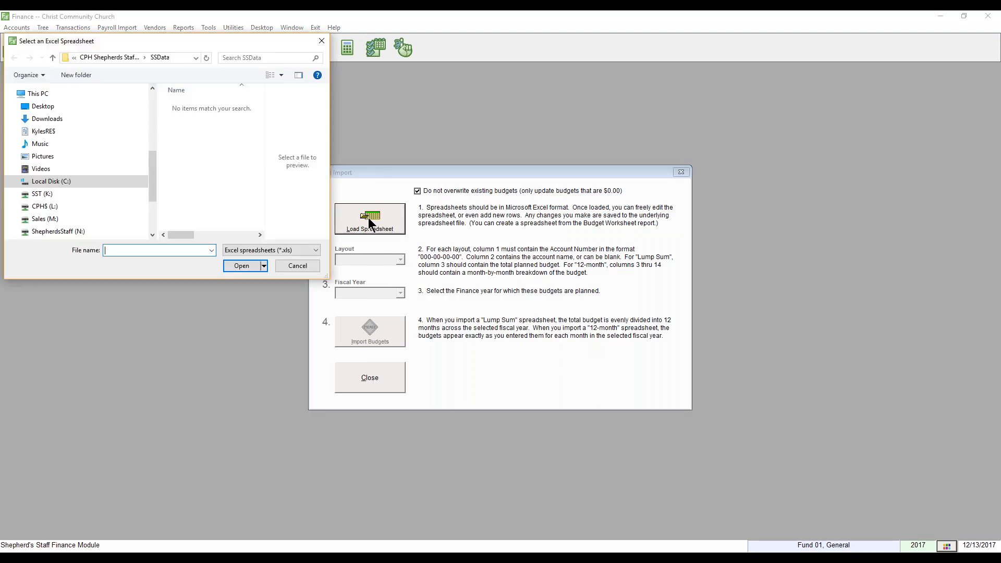
{"action": "left_click", "coordinate": [152, 217]}
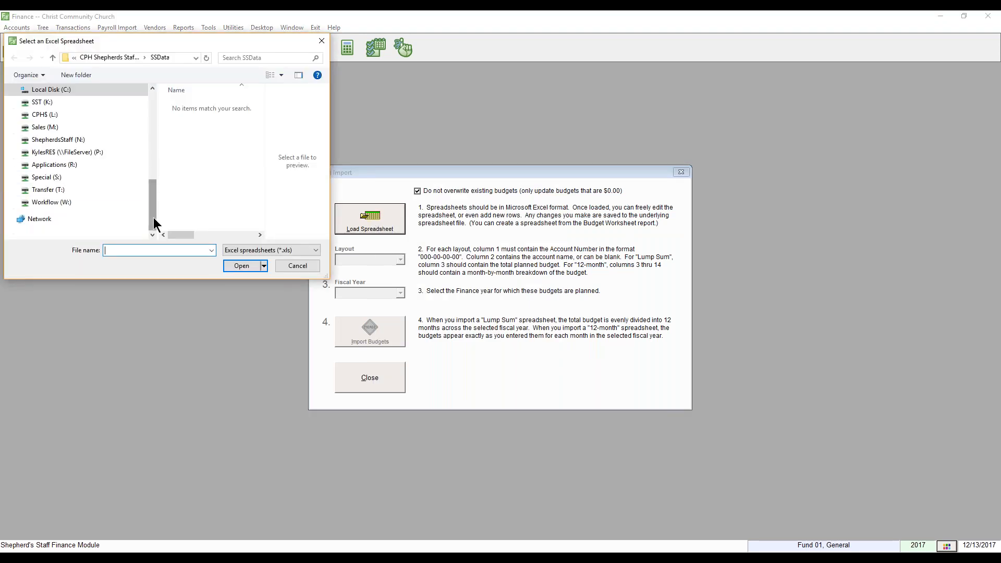
{"action": "left_click", "coordinate": [107, 152]}
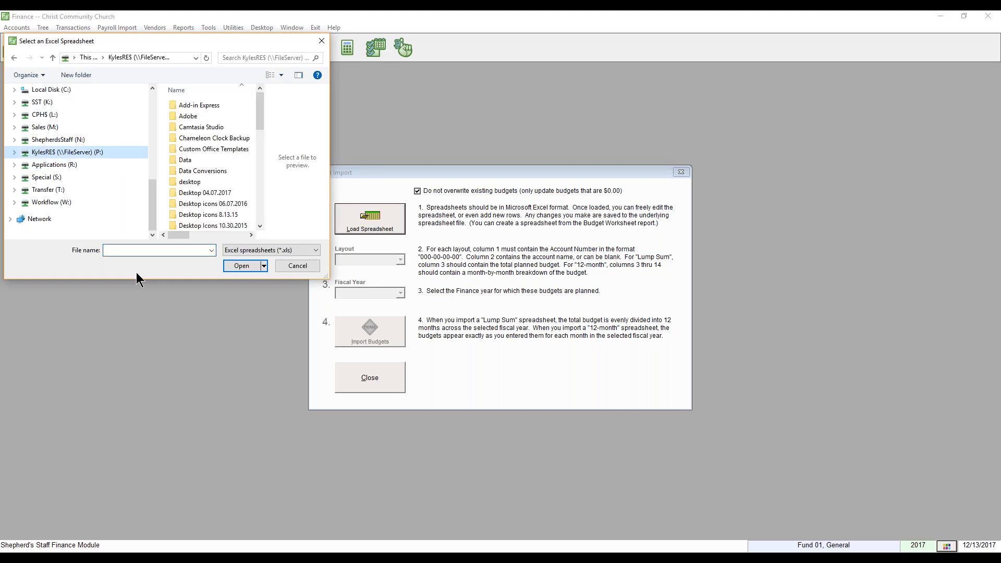
{"action": "left_click", "coordinate": [138, 251]}
{"action": "type", "text": "b"}
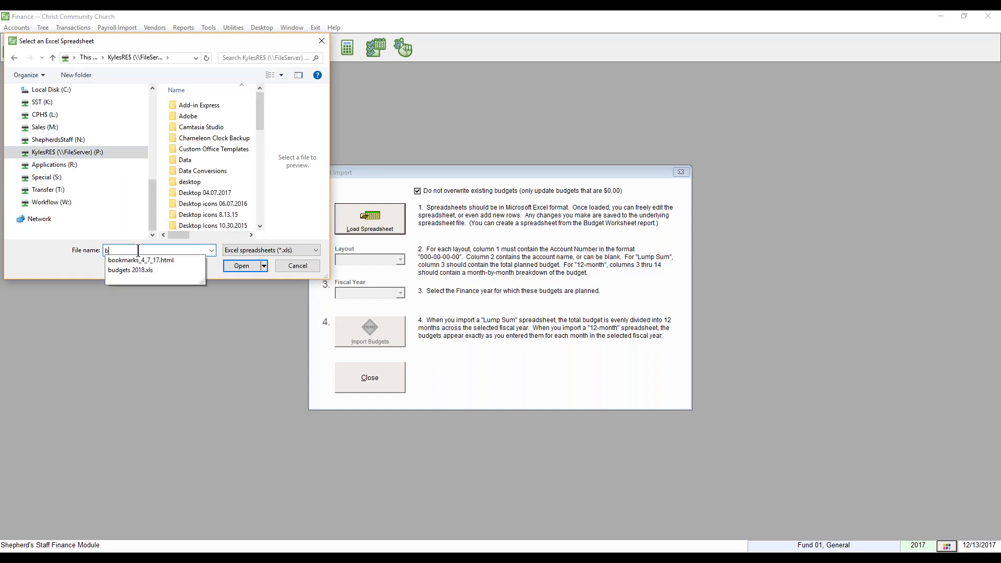
{"action": "key", "text": "Down"}
{"action": "key", "text": "Down"}
{"action": "key", "text": "Return"}
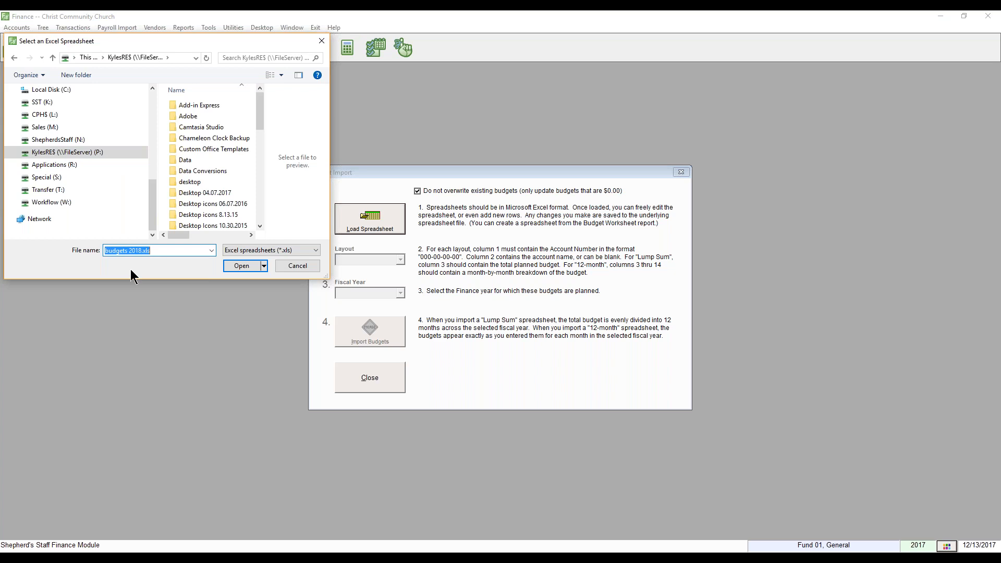
{"action": "left_click", "coordinate": [241, 267]}
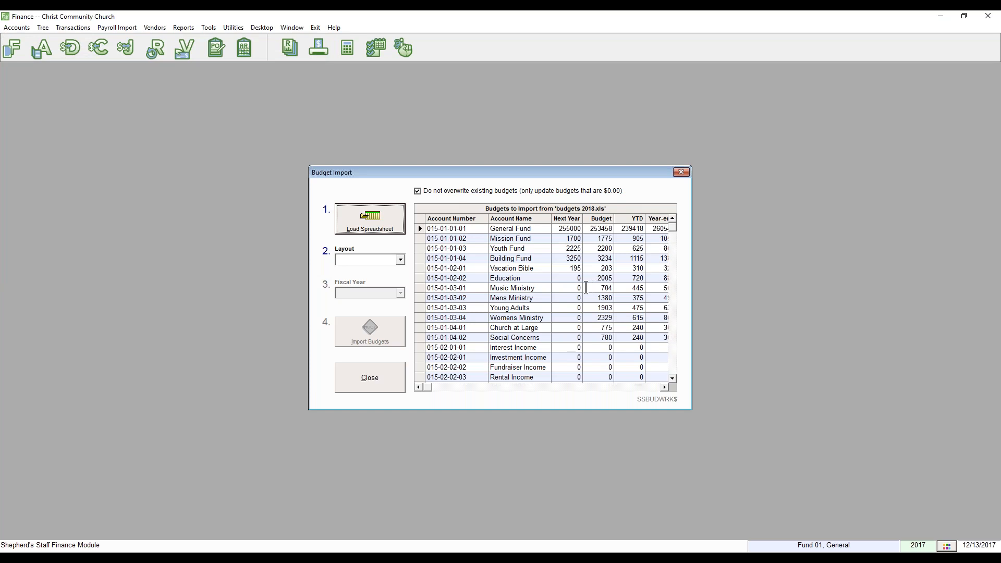
Change the Education account's next-year budget to 2000.
{"action": "left_click", "coordinate": [563, 278]}
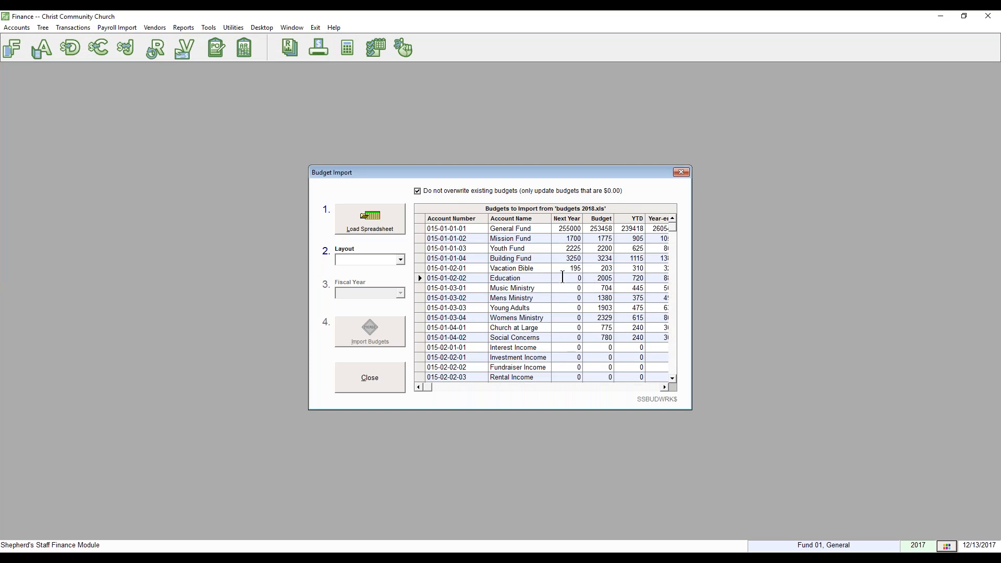
{"action": "type", "text": "2000"}
{"action": "left_click", "coordinate": [402, 261]}
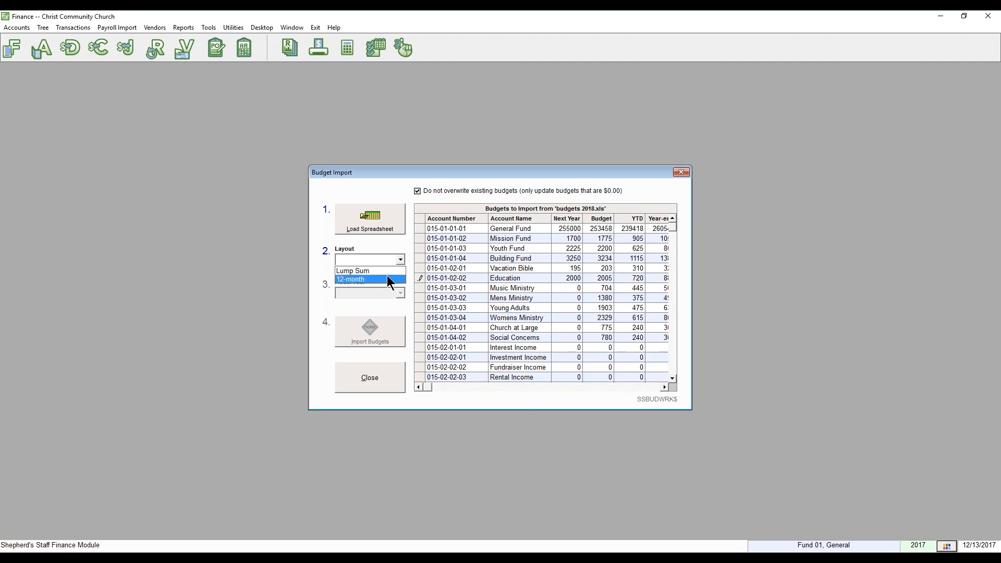
Set the import layout to Lump Sum and the fiscal year to Next Year (2018).
{"action": "left_click", "coordinate": [383, 271]}
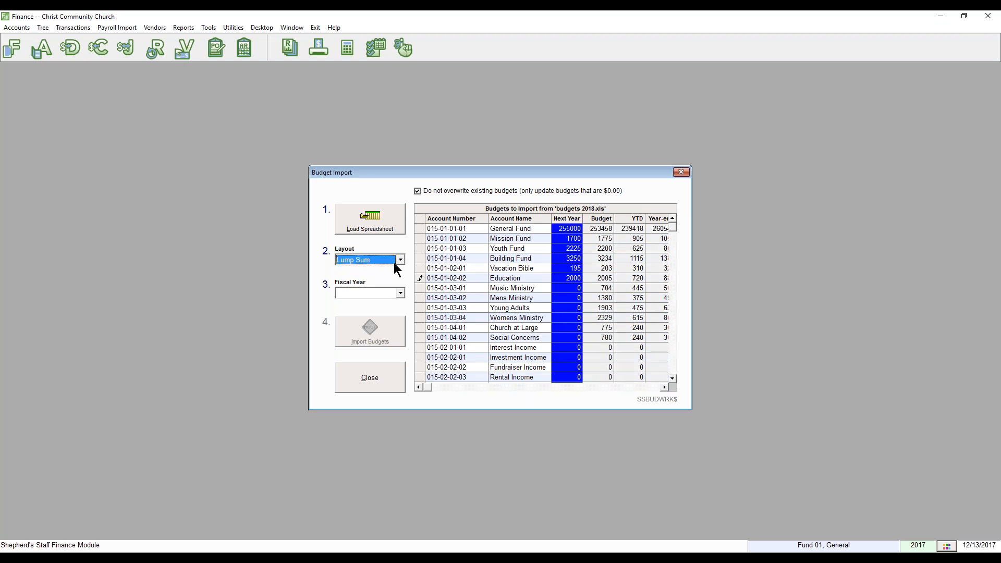
{"action": "left_click", "coordinate": [401, 260]}
{"action": "left_click", "coordinate": [397, 280]}
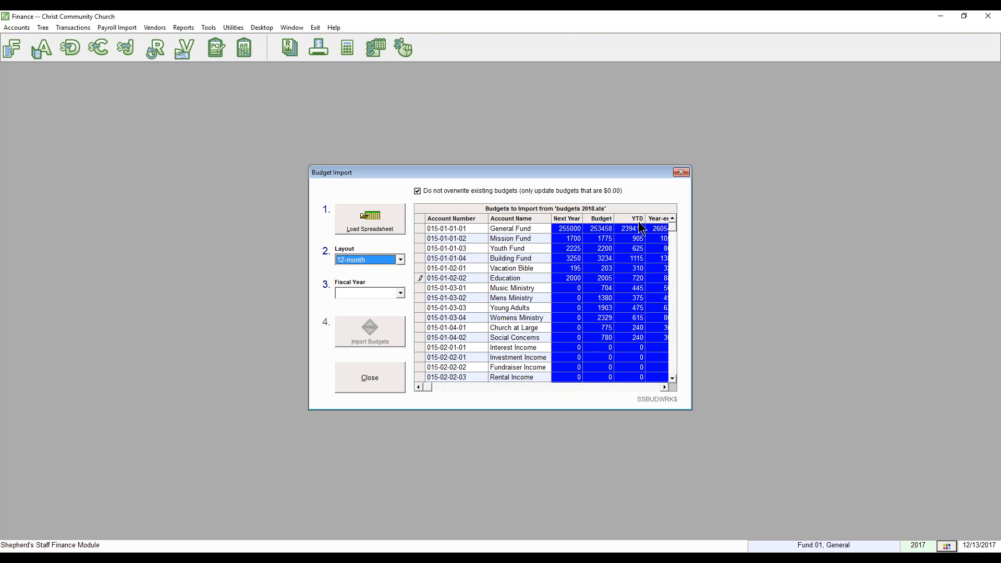
{"action": "left_click", "coordinate": [401, 260]}
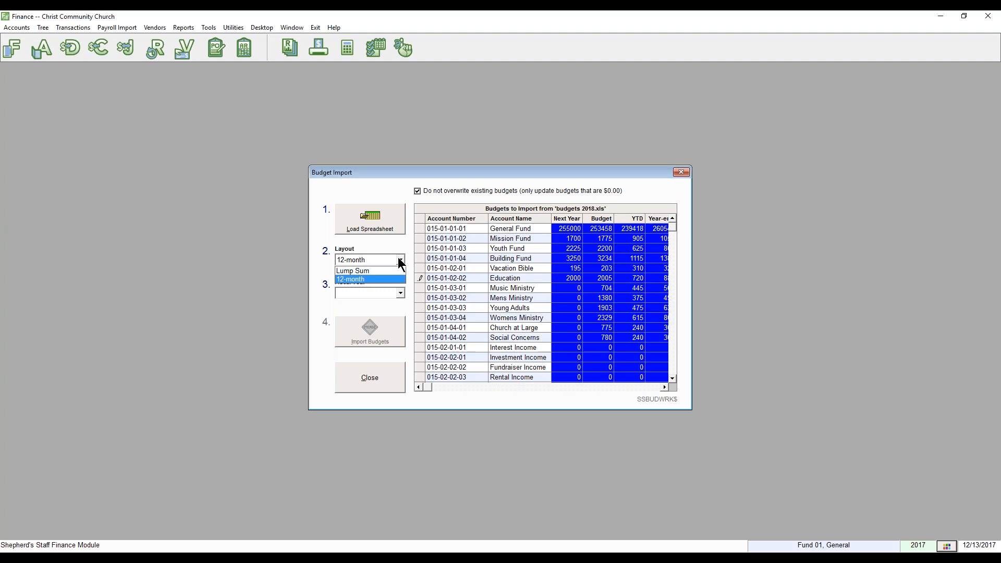
{"action": "left_click", "coordinate": [398, 271]}
{"action": "left_click", "coordinate": [403, 291]}
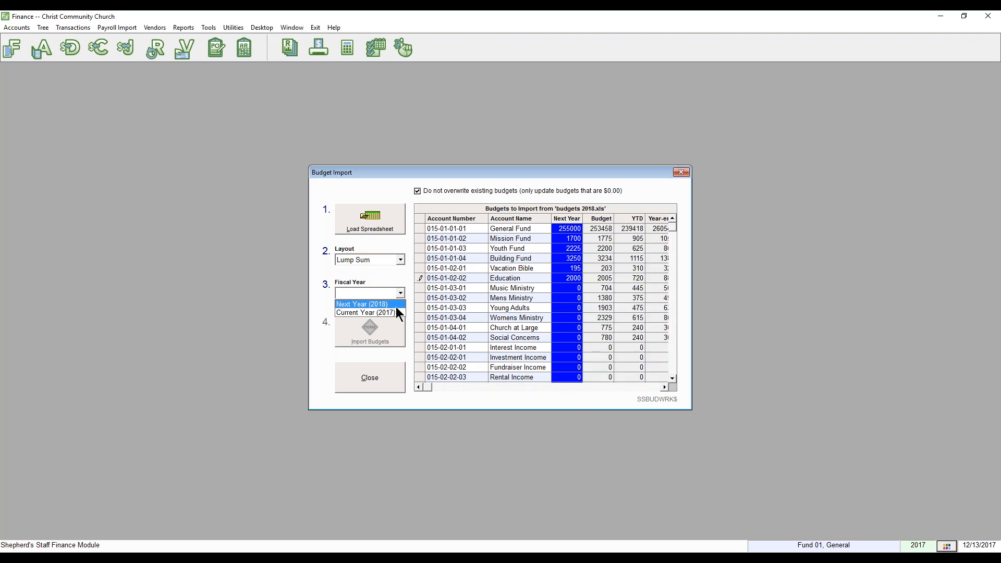
{"action": "left_click", "coordinate": [396, 305]}
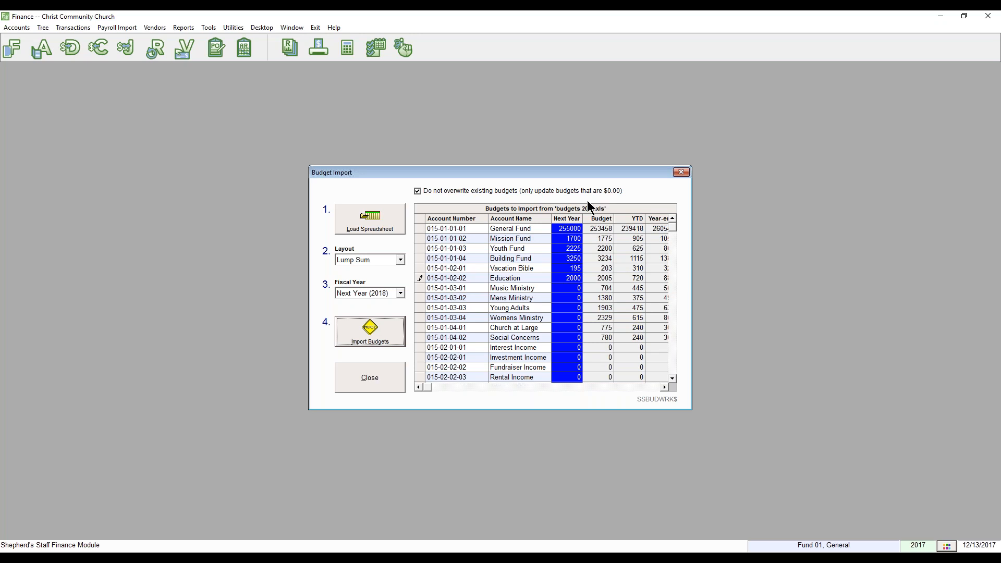
Import the Lump Sum budgets for 2018, confirm, and close the Budget Import window.
{"action": "left_click", "coordinate": [384, 328]}
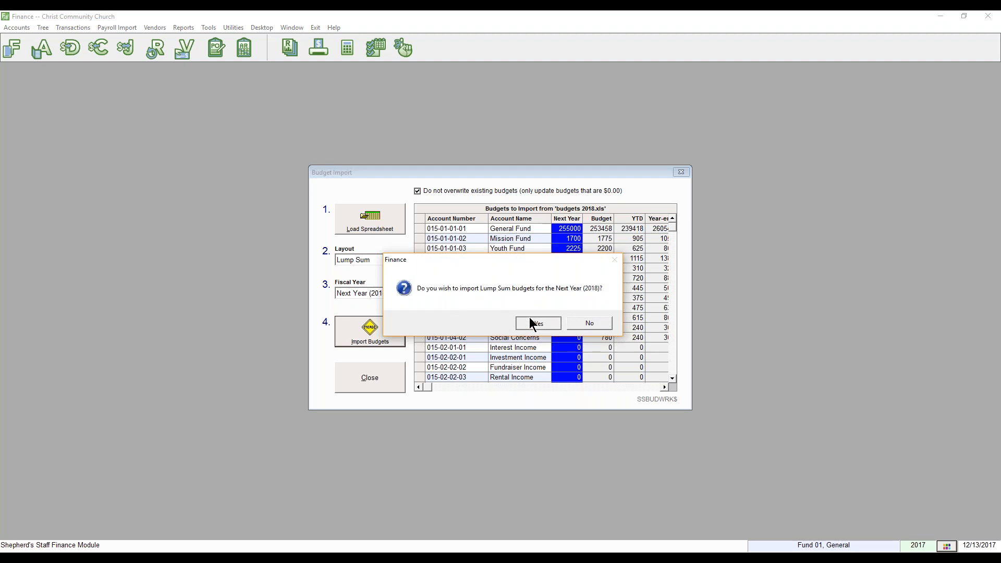
{"action": "left_click", "coordinate": [530, 318]}
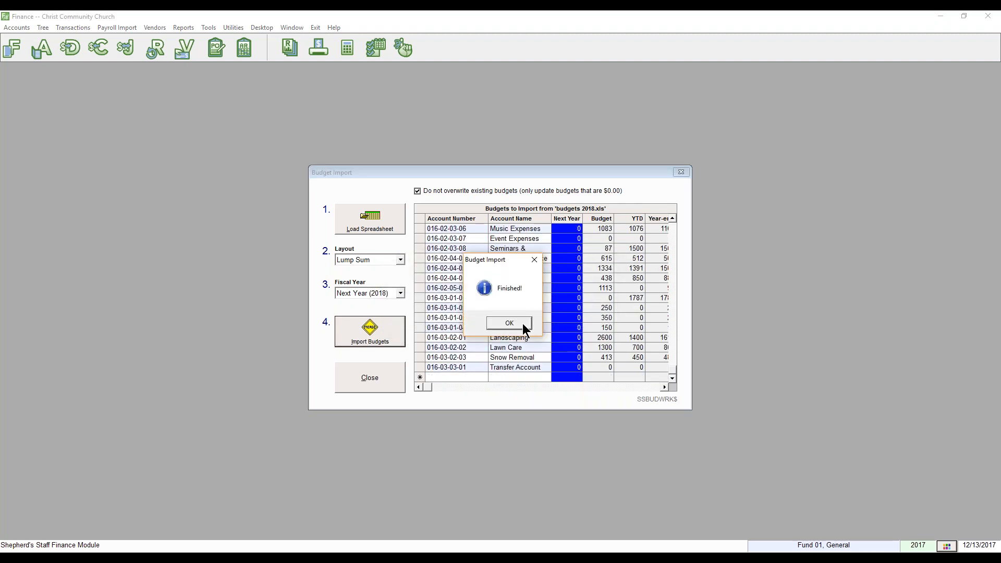
{"action": "left_click", "coordinate": [522, 323]}
{"action": "left_click", "coordinate": [354, 382]}
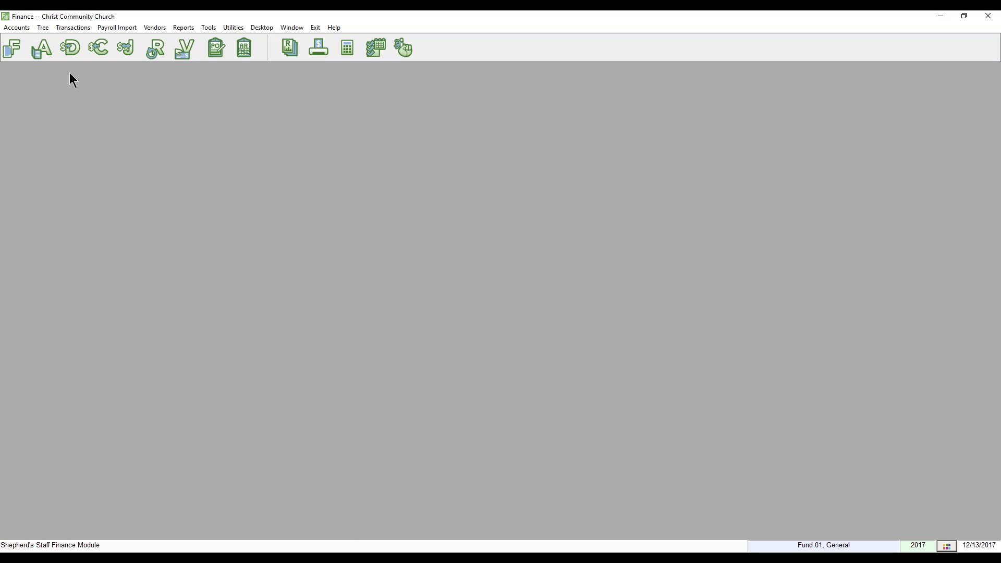
{"action": "left_click", "coordinate": [46, 44]}
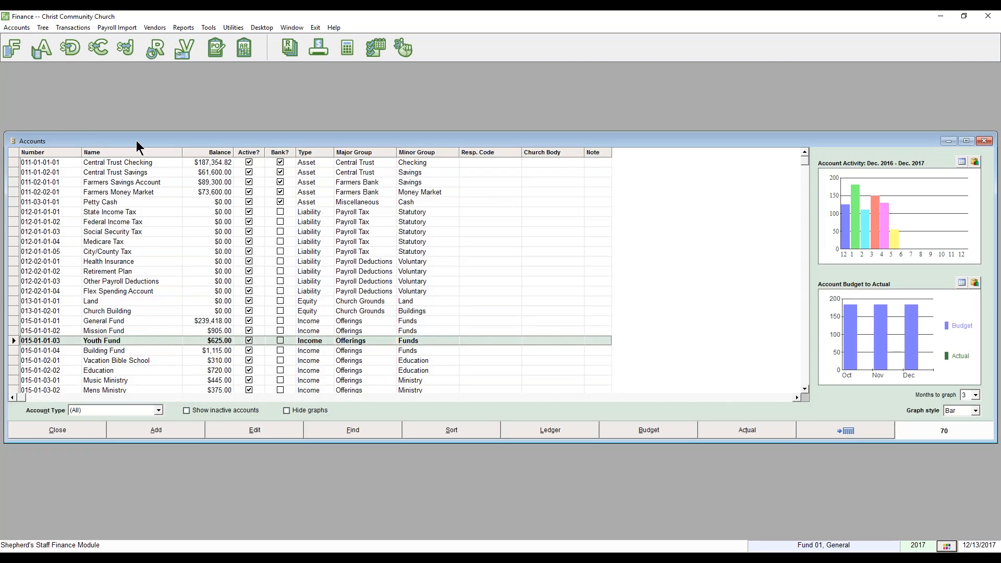
{"action": "left_click_drag", "start_coordinate": [183, 134], "coordinate": [243, 105]}
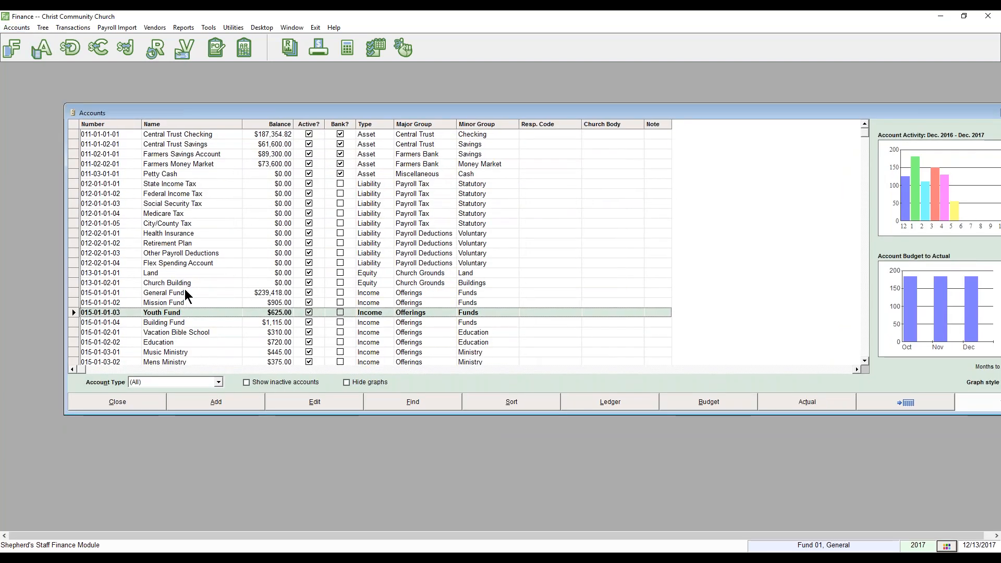
{"action": "left_click", "coordinate": [186, 294]}
{"action": "left_click", "coordinate": [708, 405]}
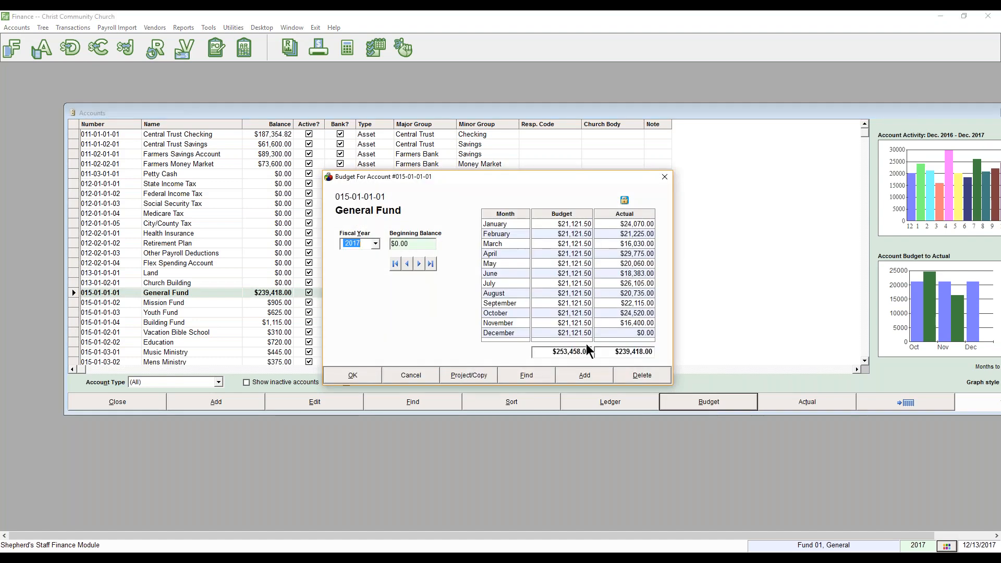
{"action": "left_click", "coordinate": [374, 244]}
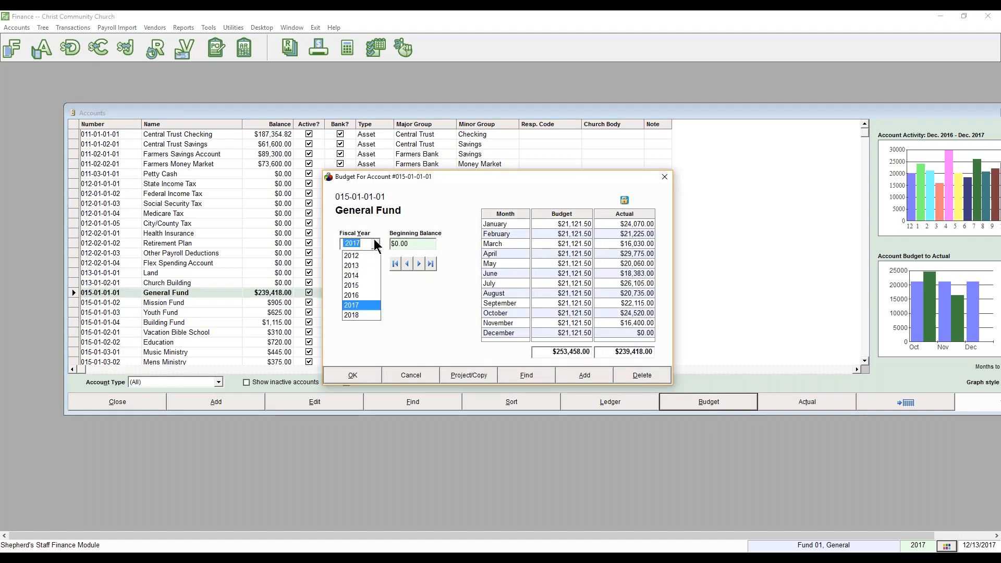
{"action": "left_click", "coordinate": [358, 315]}
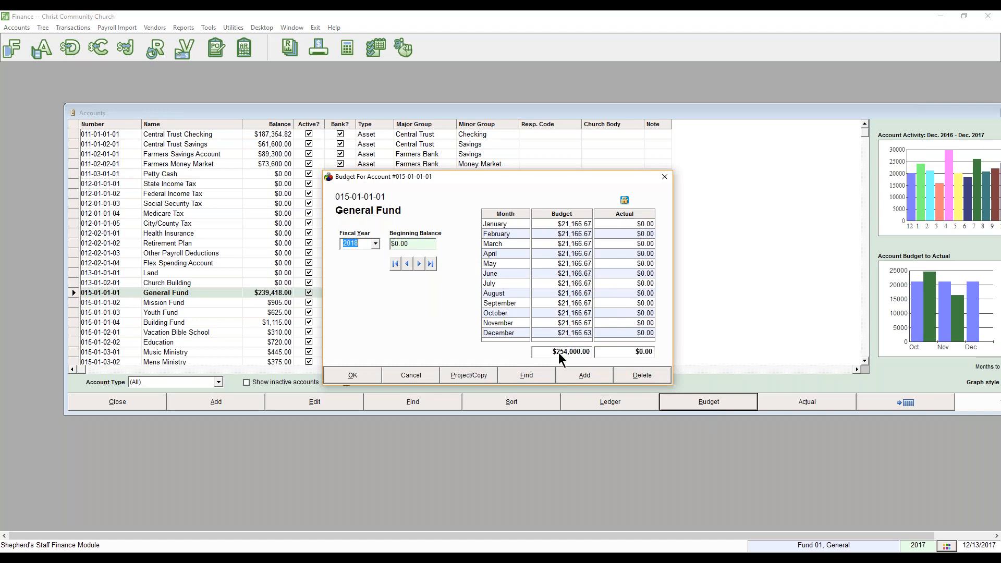
{"action": "left_click", "coordinate": [419, 264]}
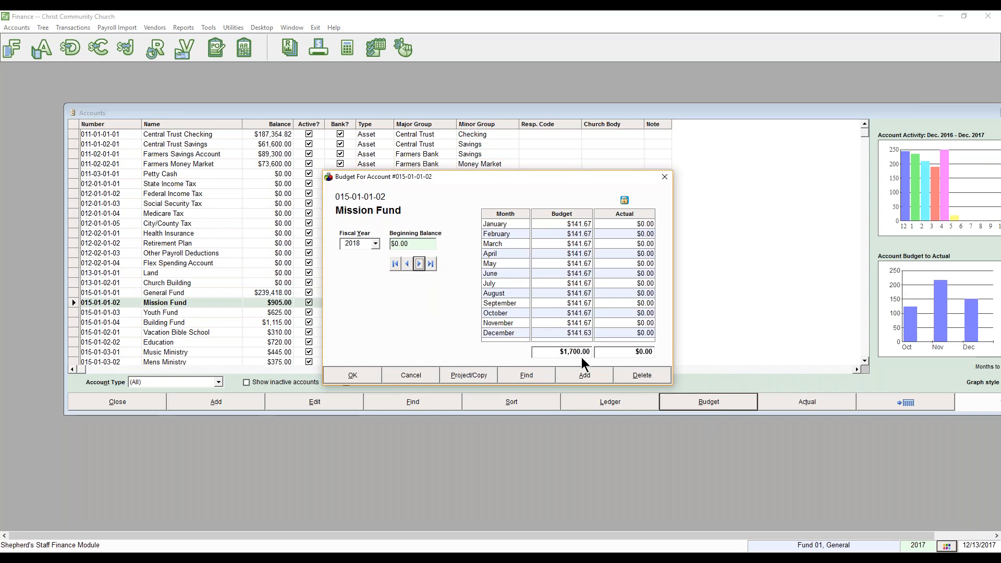
{"action": "left_click", "coordinate": [418, 264]}
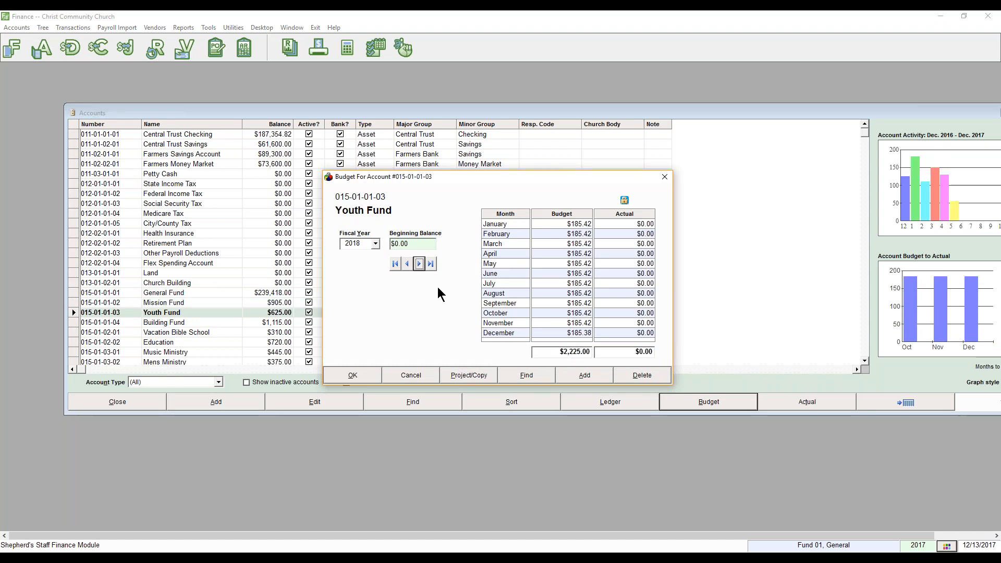
{"action": "left_click", "coordinate": [419, 263]}
{"action": "left_click", "coordinate": [419, 264]}
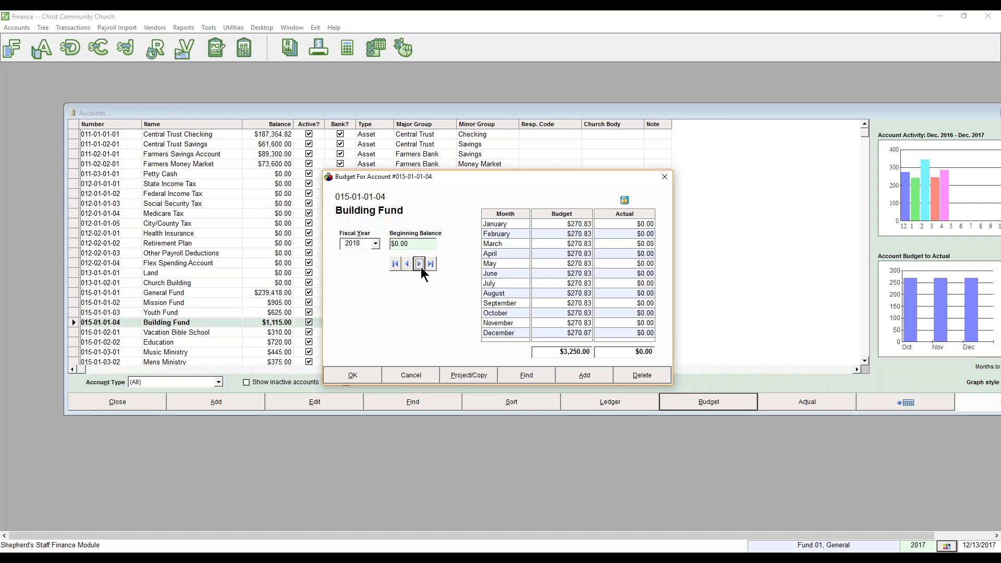
{"action": "left_click", "coordinate": [420, 264]}
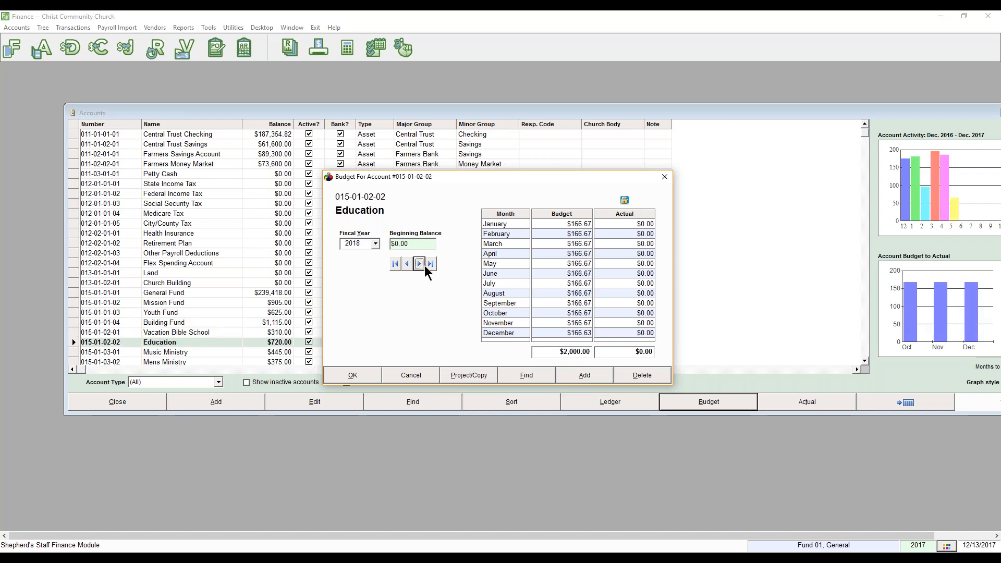
{"action": "left_click", "coordinate": [361, 376]}
{"action": "left_click", "coordinate": [123, 406]}
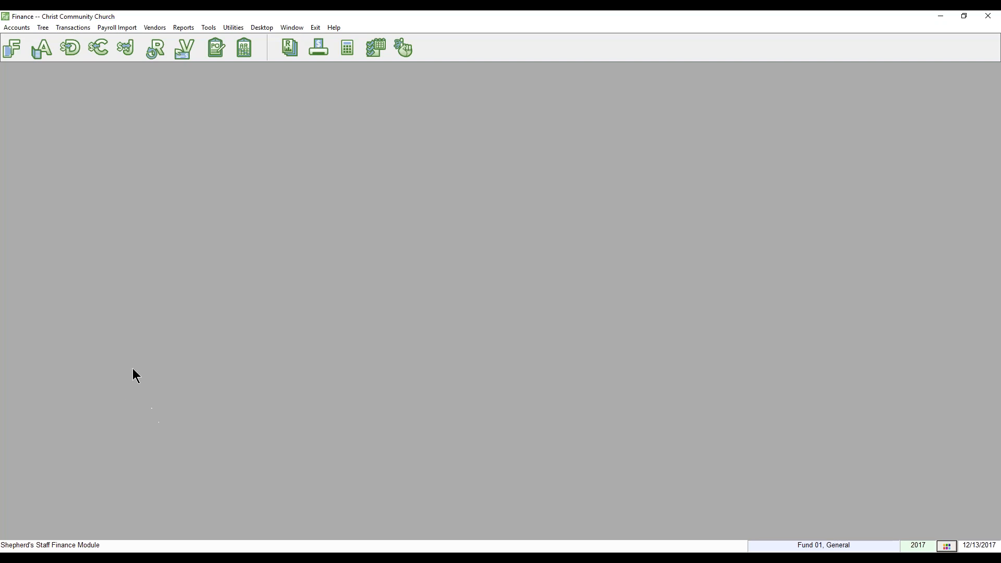
Start a bank account reconciliation for Central Trust Checking.
{"action": "left_click", "coordinate": [22, 27]}
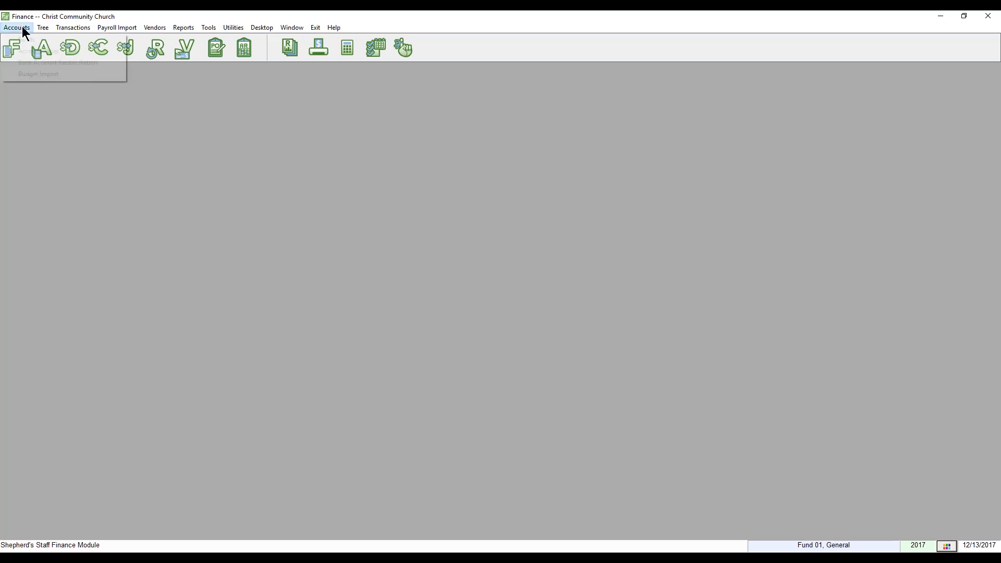
{"action": "left_click", "coordinate": [44, 62]}
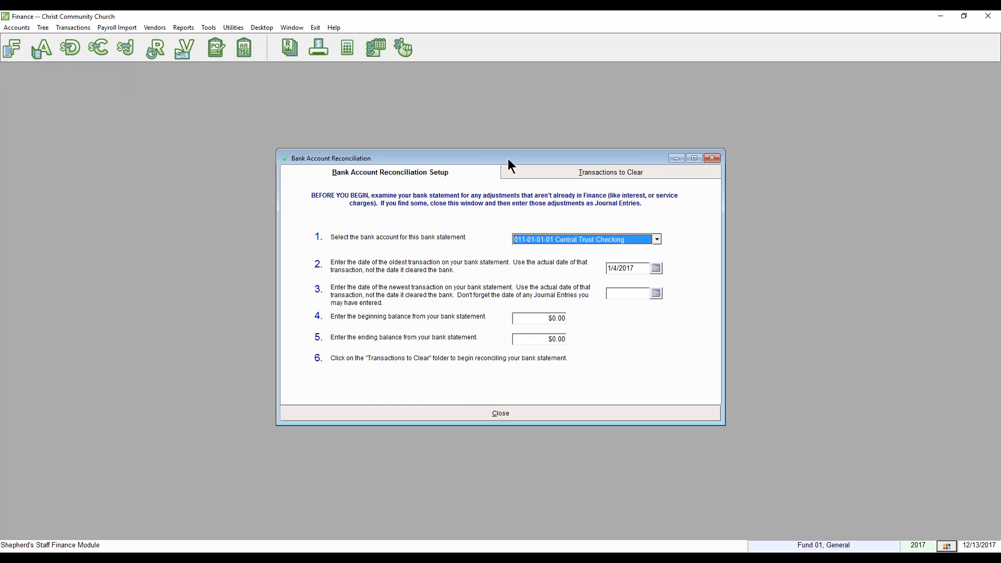
{"action": "left_click", "coordinate": [637, 240]}
{"action": "left_click", "coordinate": [640, 250]}
Set the reconciliation date range to 10/01/2017 through 10/31/2017.
{"action": "left_click", "coordinate": [636, 269]}
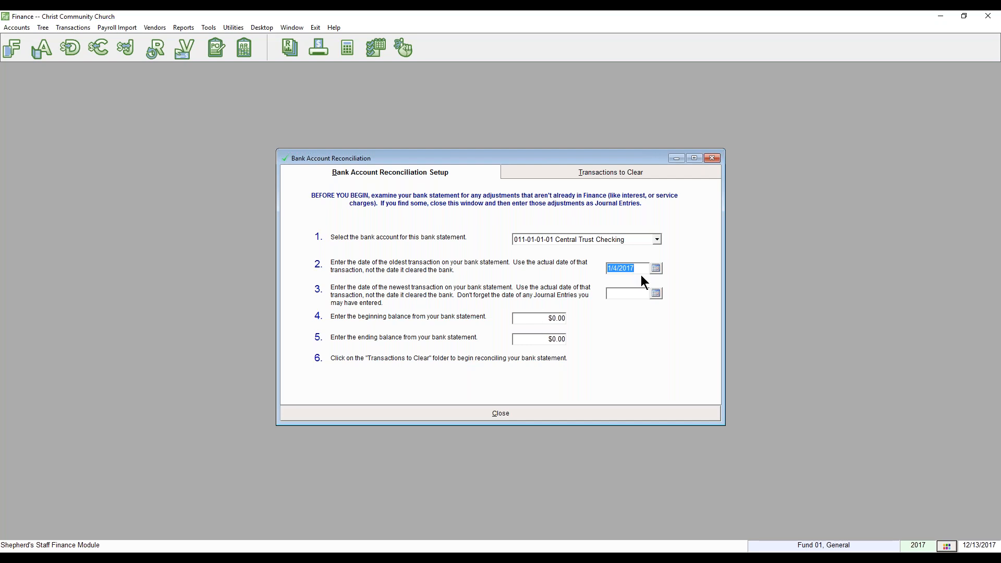
{"action": "type", "text": "10/1/20171tm"}
{"action": "left_click", "coordinate": [644, 268]}
{"action": "left_click_drag", "start_coordinate": [643, 268], "coordinate": [593, 258]}
{"action": "type", "text": "10/01/2017"}
{"action": "left_click", "coordinate": [615, 292]}
{"action": "type", "text": "10/31/2017"}
Enter beginning balance 10000 and ending balance 12000, then view the transactions to clear.
{"action": "left_click", "coordinate": [529, 314]}
{"action": "type", "text": "100"}
{"action": "key", "text": "BackSpace"}
{"action": "key", "text": "BackSpace"}
{"action": "key", "text": "BackSpace"}
{"action": "key", "text": "BackSpace"}
{"action": "key", "text": "BackSpace"}
{"action": "key", "text": "BackSpace"}
{"action": "key", "text": "BackSpace"}
{"action": "key", "text": "BackSpace"}
{"action": "type", "text": "10000"}
{"action": "key", "text": "Tab"}
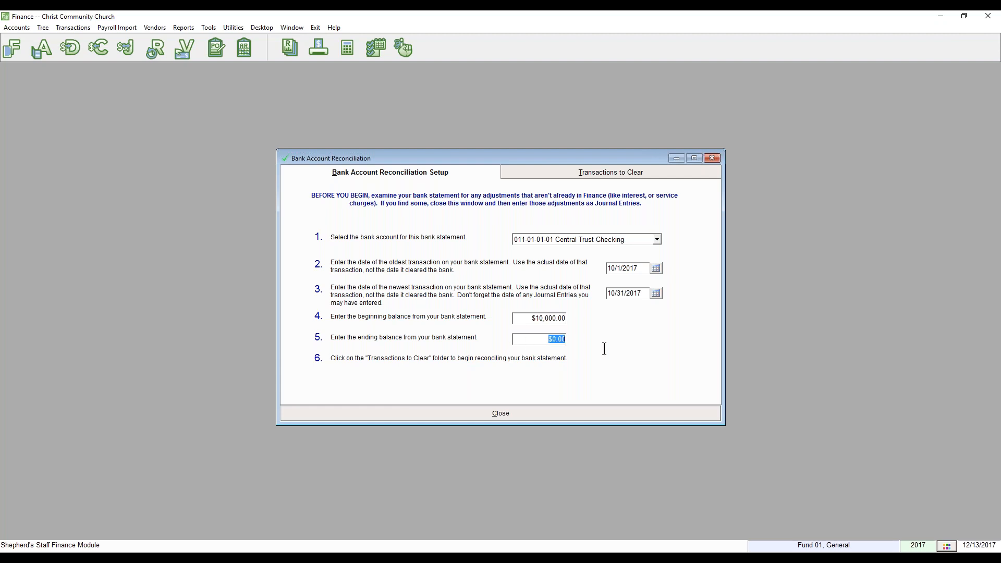
{"action": "type", "text": "12000"}
{"action": "left_click", "coordinate": [618, 170]}
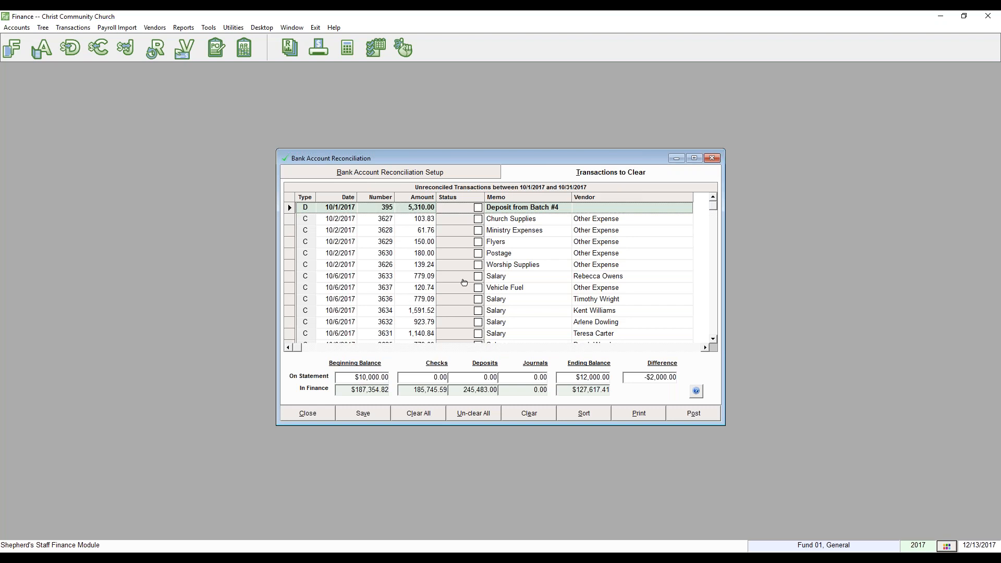
Mark checks 3627, 3628, 3637, 3633 and deposit 395 as cleared.
{"action": "left_click", "coordinate": [465, 221]}
{"action": "left_click", "coordinate": [462, 231]}
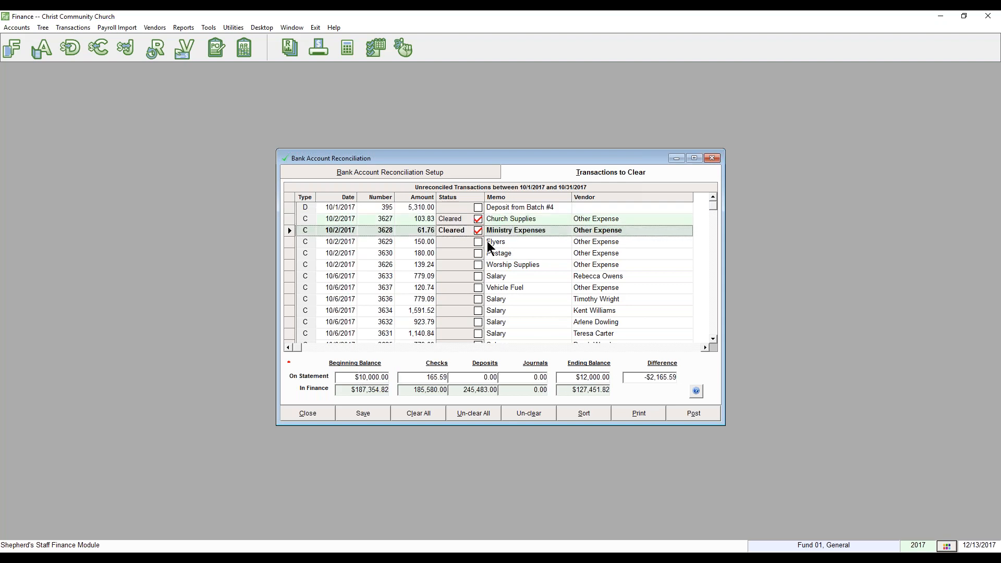
{"action": "left_click", "coordinate": [465, 211]}
{"action": "left_click", "coordinate": [466, 209]}
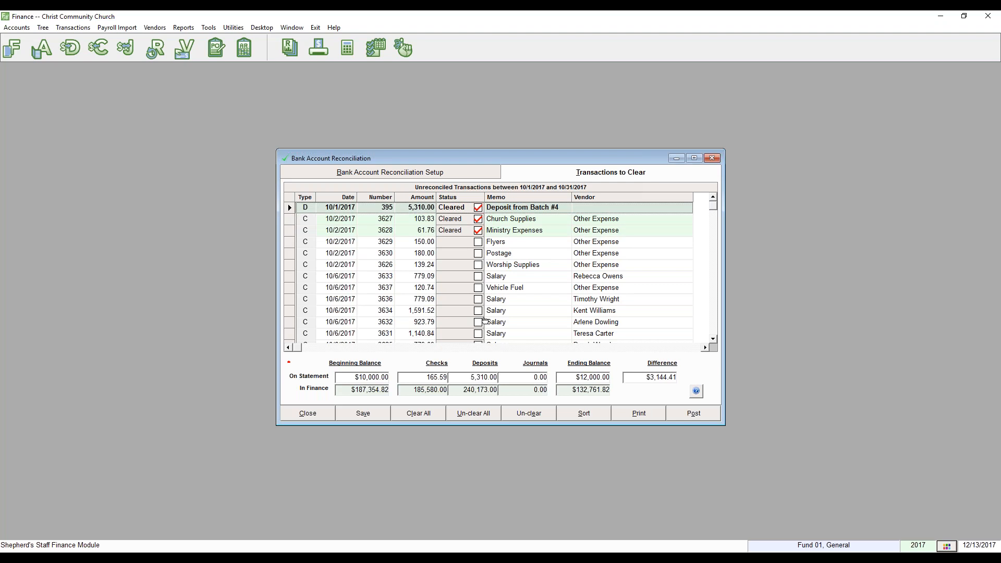
{"action": "left_click", "coordinate": [462, 288]}
{"action": "left_click", "coordinate": [459, 277]}
{"action": "left_click", "coordinate": [460, 278]}
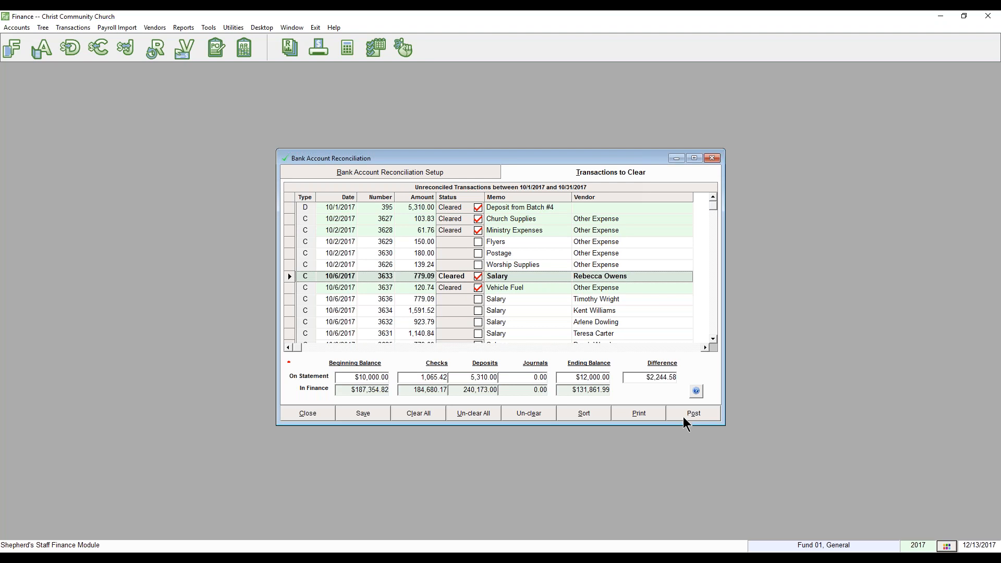
Close the Bank Account Reconciliation window and answer the save-changes prompt.
{"action": "left_click", "coordinate": [323, 411]}
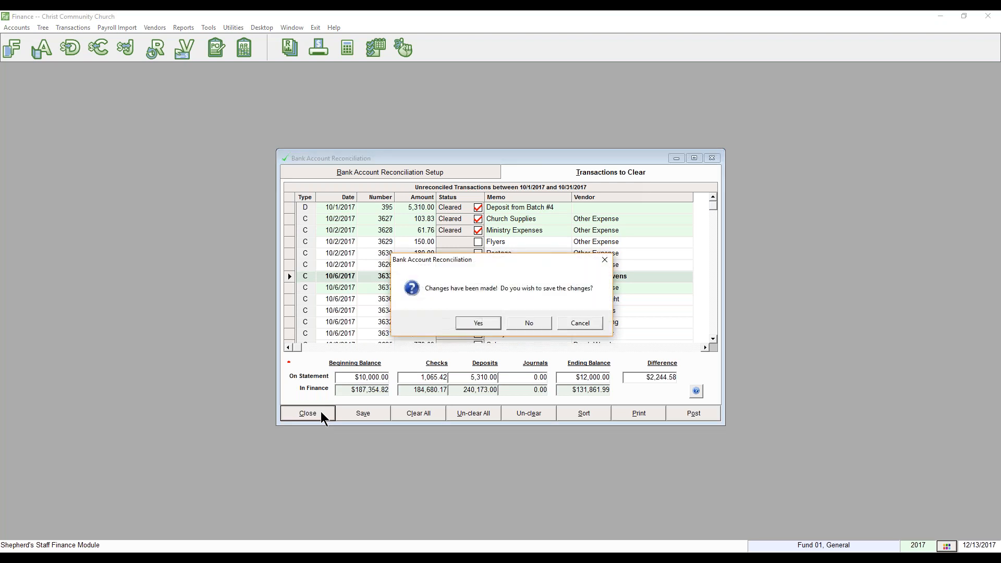
{"action": "left_click", "coordinate": [530, 324]}
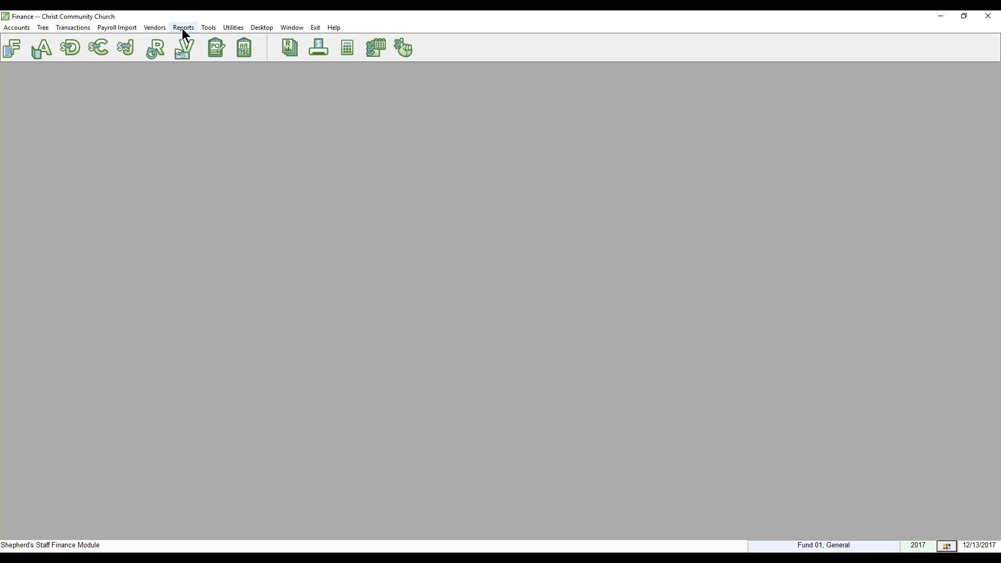
Open the General Ledger report options from the Finance Reports list.
{"action": "left_click", "coordinate": [180, 48]}
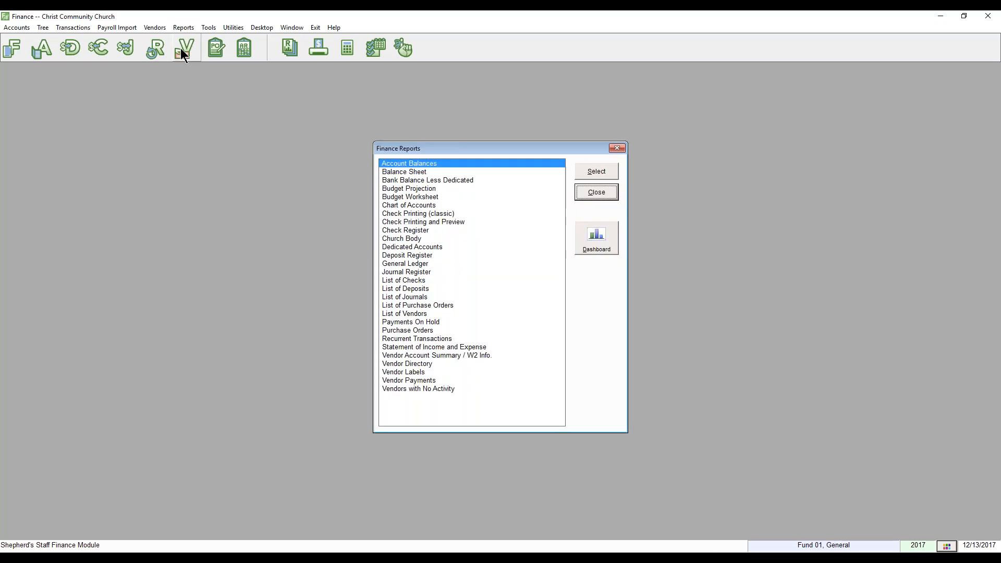
{"action": "left_click", "coordinate": [428, 265]}
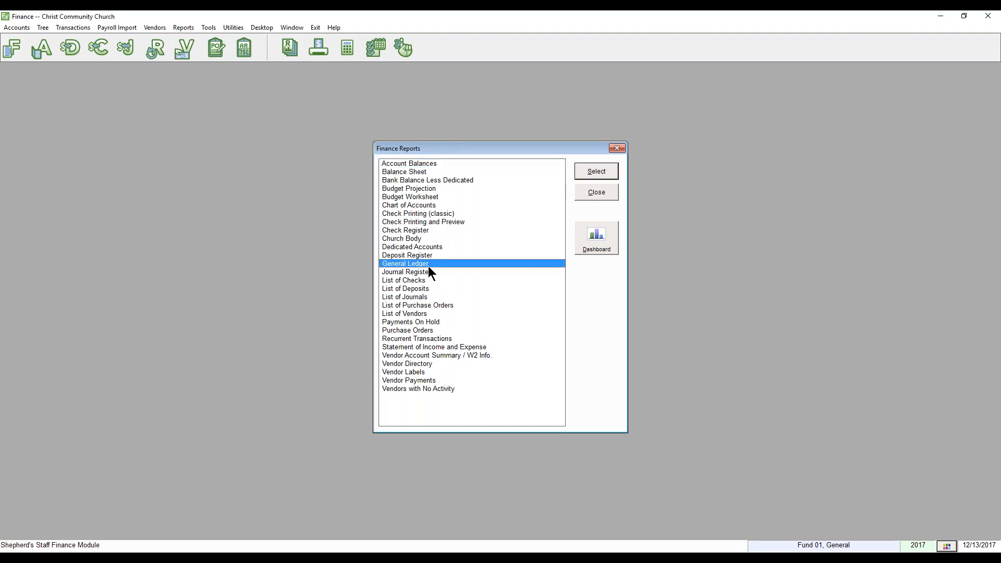
{"action": "double_click", "coordinate": [430, 261]}
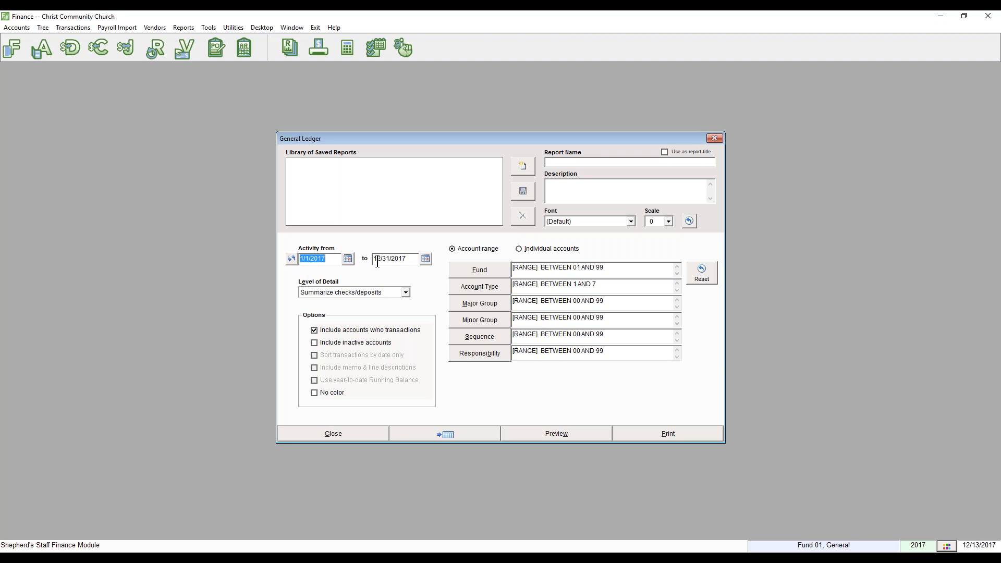
Set the General Ledger to detail checks/deposits with inactive accounts, memo descriptions, YTD running balance, no colour.
{"action": "left_click", "coordinate": [405, 293]}
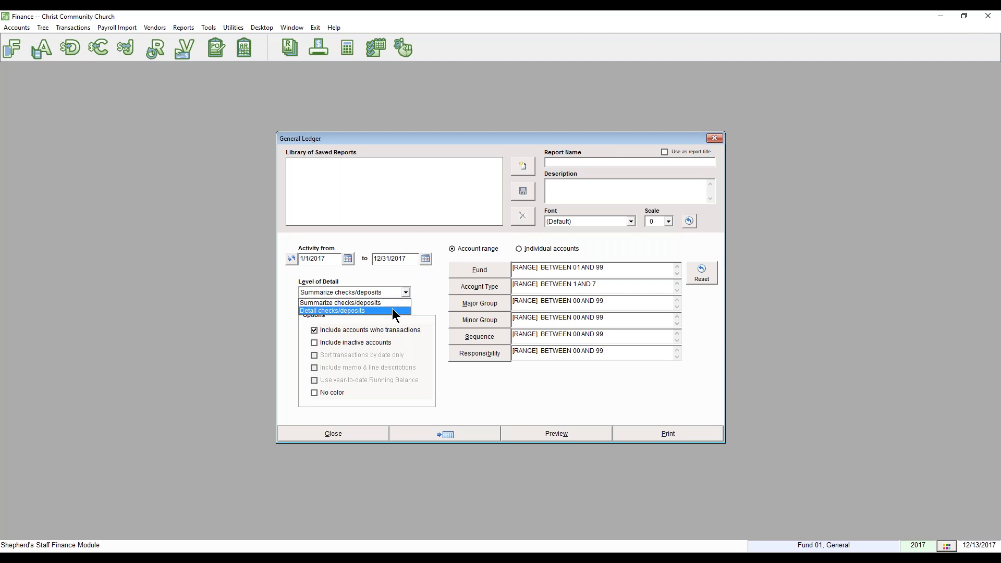
{"action": "left_click", "coordinate": [389, 311]}
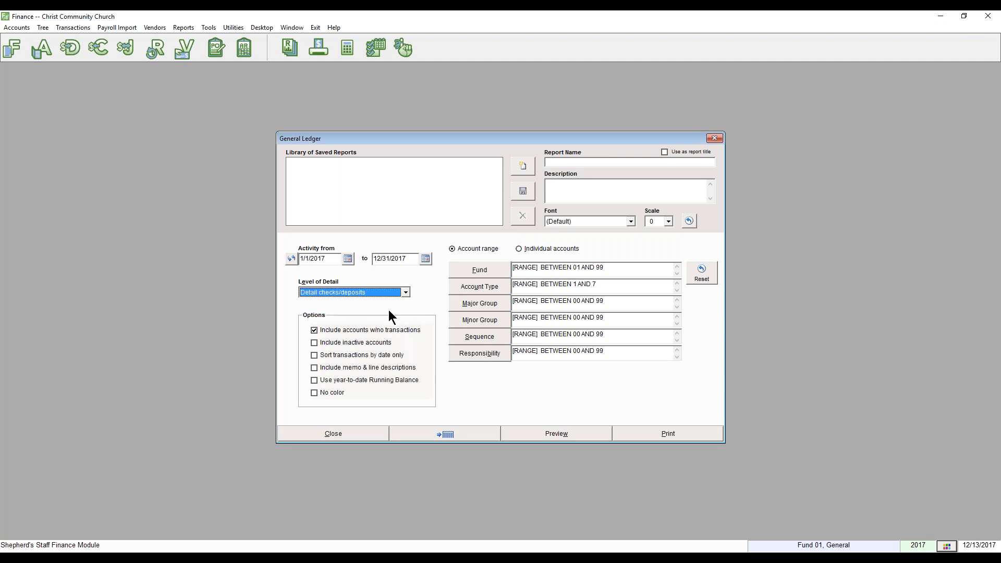
{"action": "left_click", "coordinate": [353, 343]}
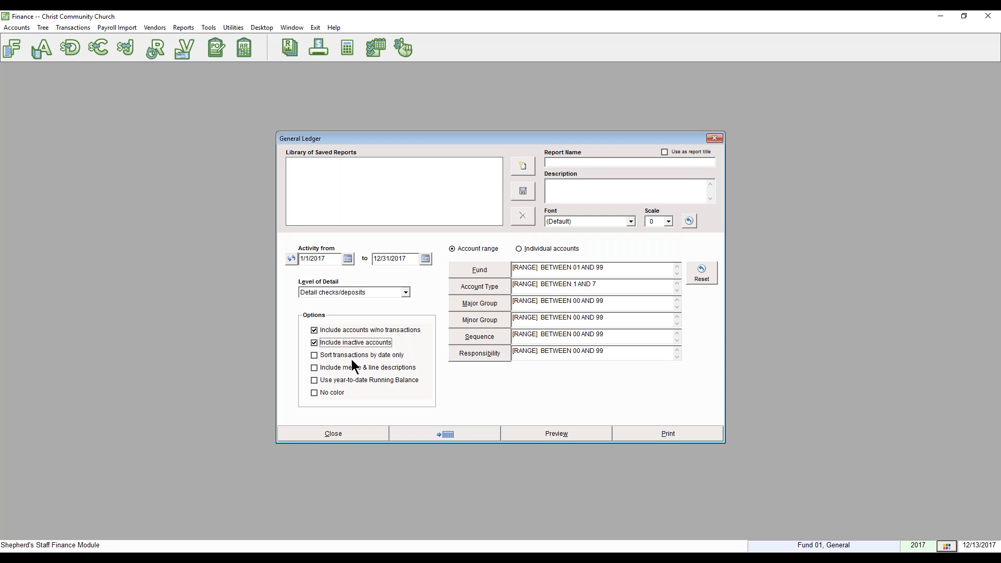
{"action": "left_click", "coordinate": [352, 366]}
{"action": "left_click", "coordinate": [357, 381]}
{"action": "left_click", "coordinate": [319, 393]}
{"action": "left_click", "coordinate": [530, 248]}
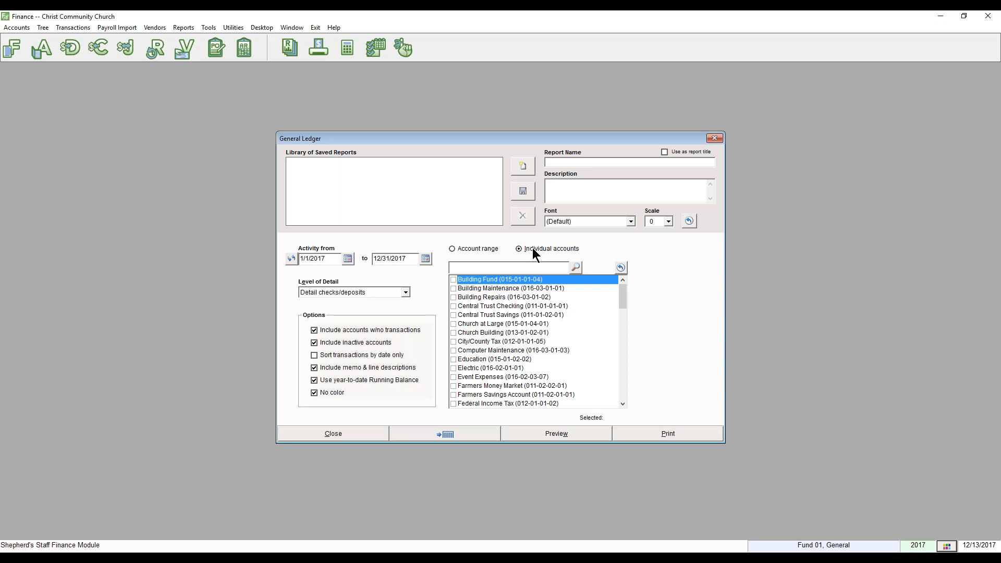
{"action": "left_click", "coordinate": [478, 250]}
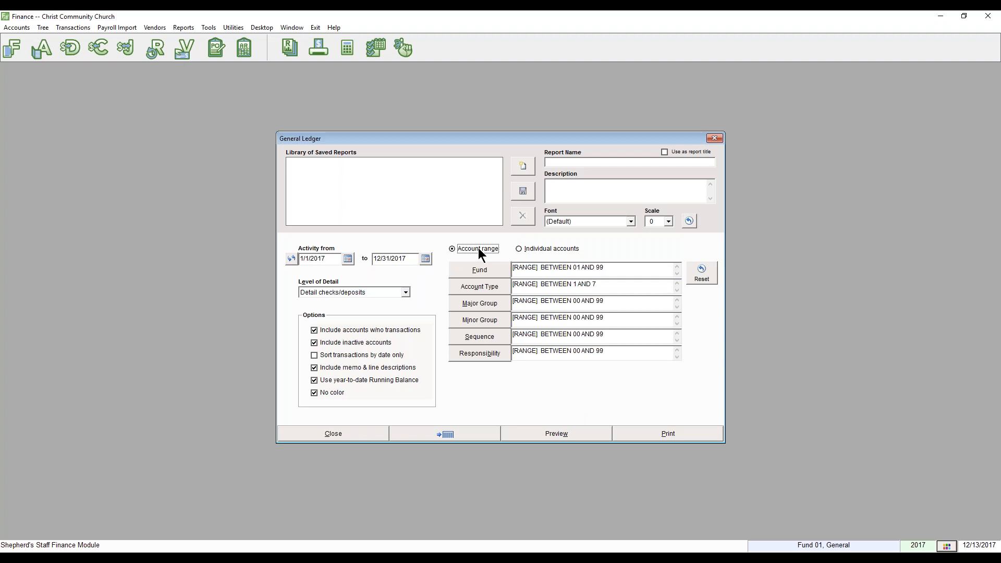
Restrict the General Ledger account types to 1 Asset only.
{"action": "left_click", "coordinate": [490, 287]}
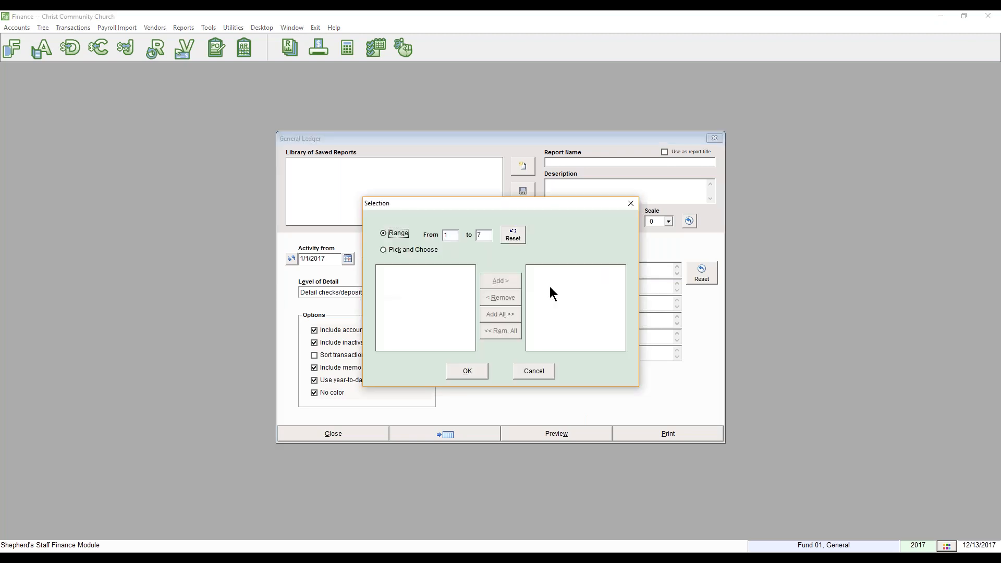
{"action": "left_click", "coordinate": [423, 250]}
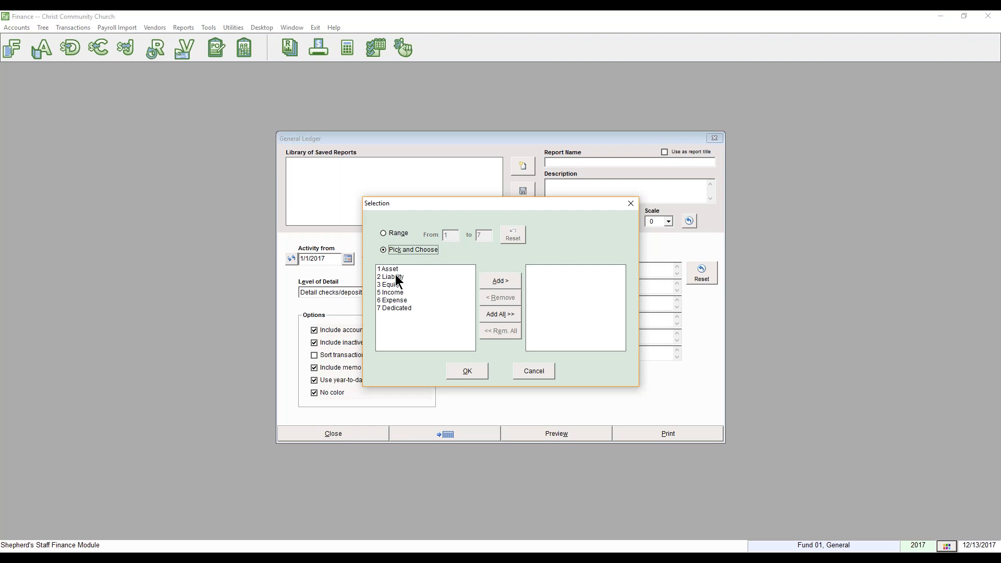
{"action": "left_click", "coordinate": [390, 269]}
{"action": "left_click", "coordinate": [501, 281]}
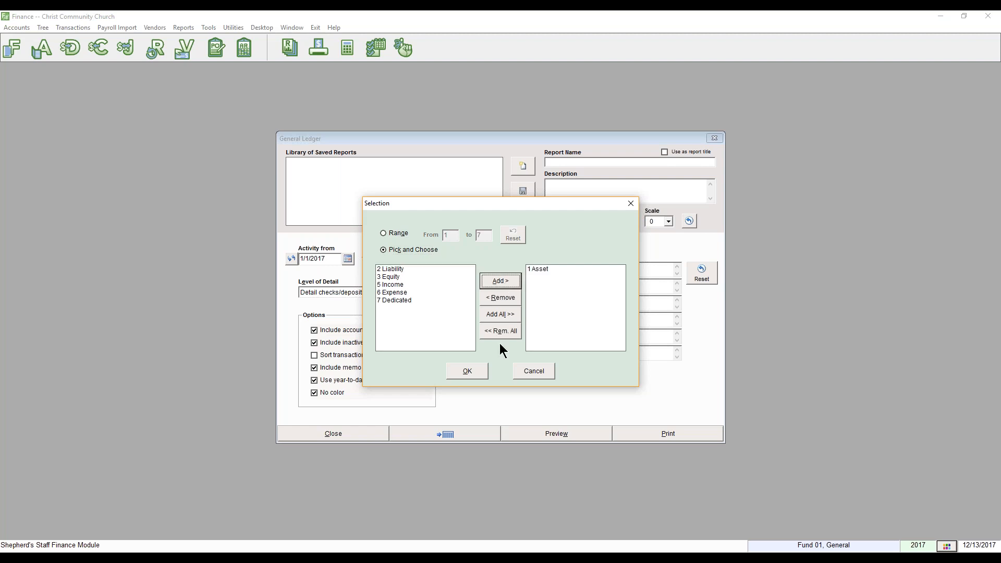
{"action": "left_click", "coordinate": [468, 372]}
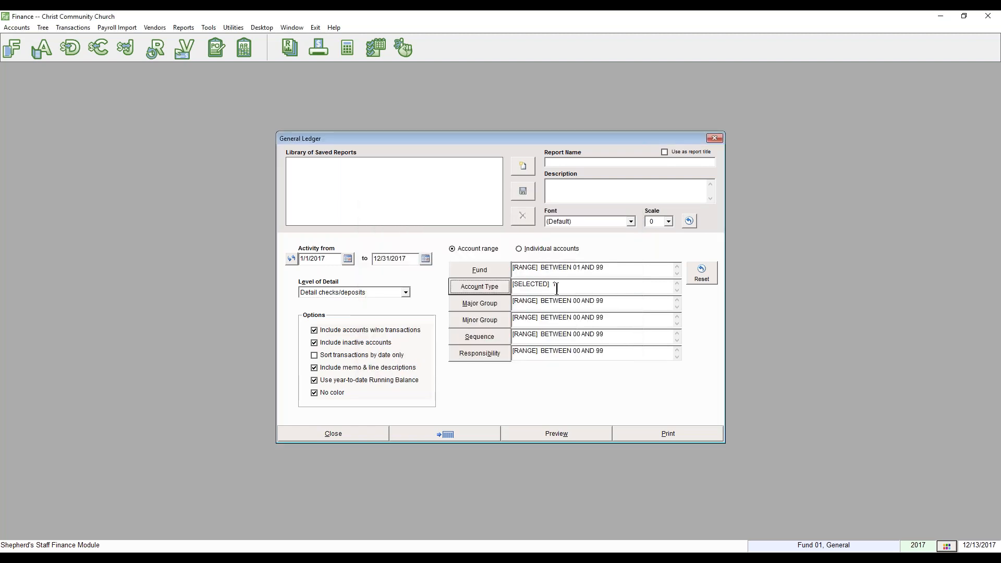
{"action": "left_click", "coordinate": [543, 249]}
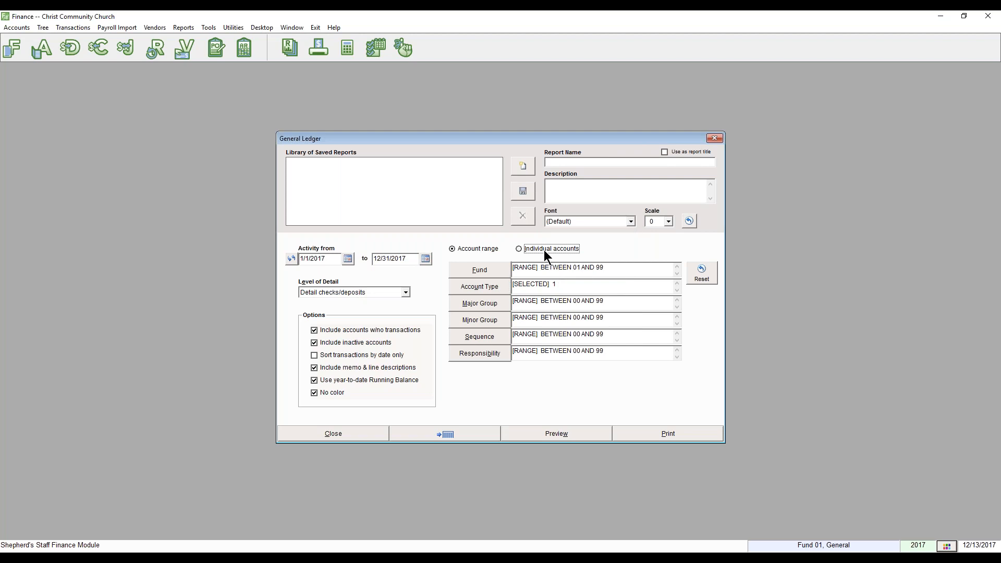
Preview the ledger for Central Trust Checking, Central Trust Savings, Farmers Savings Account and Farmers Money Market.
{"action": "scroll", "coordinate": [521, 309], "scroll_direction": "down", "scroll_amount": 3}
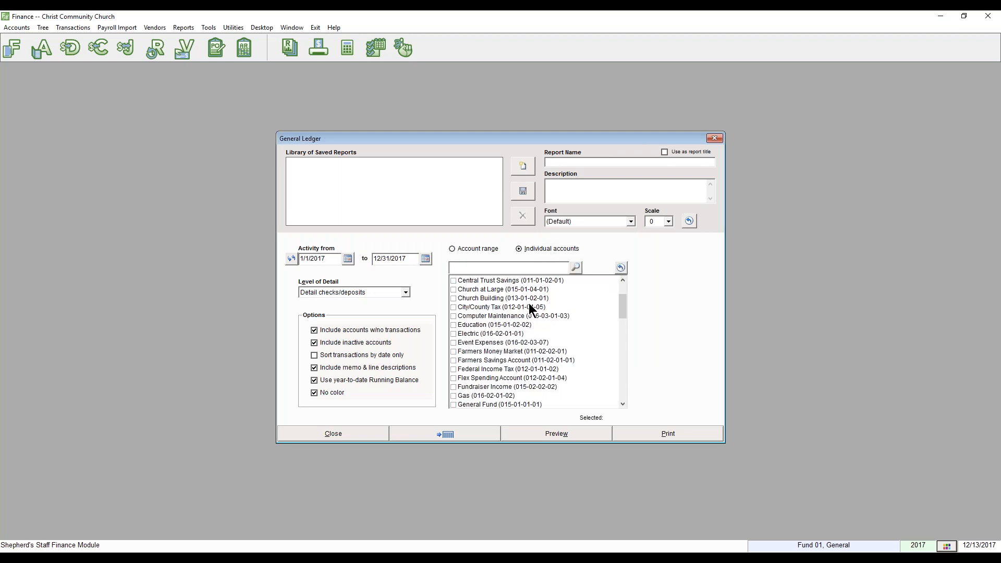
{"action": "scroll", "coordinate": [489, 359], "scroll_direction": "down", "scroll_amount": 4}
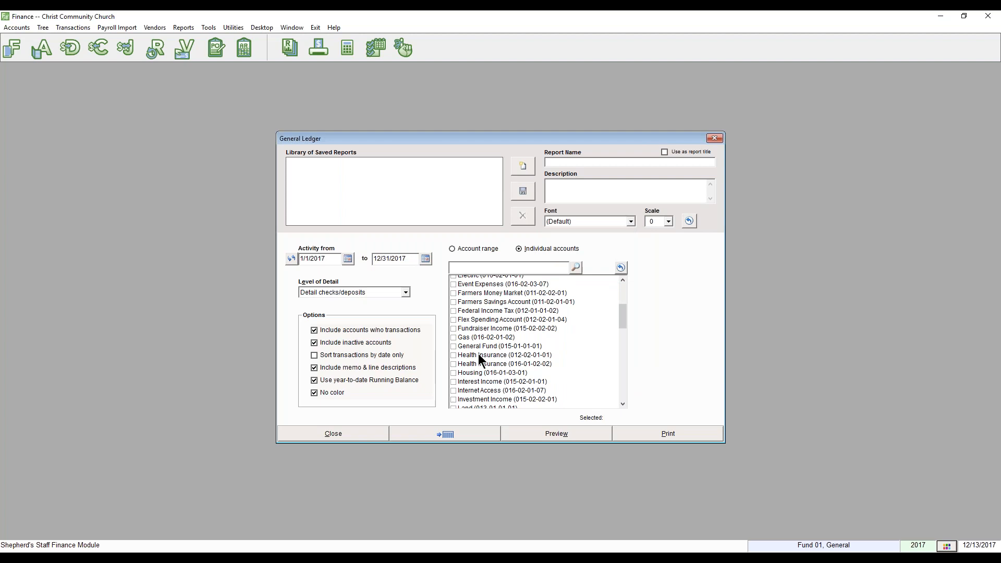
{"action": "scroll", "coordinate": [489, 347], "scroll_direction": "down", "scroll_amount": 1}
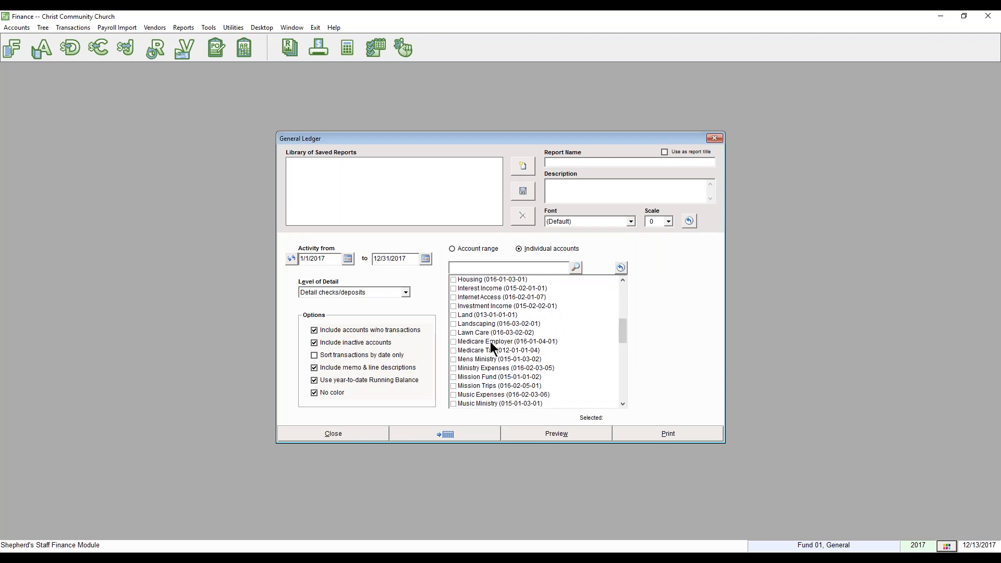
{"action": "scroll", "coordinate": [492, 342], "scroll_direction": "up", "scroll_amount": 5}
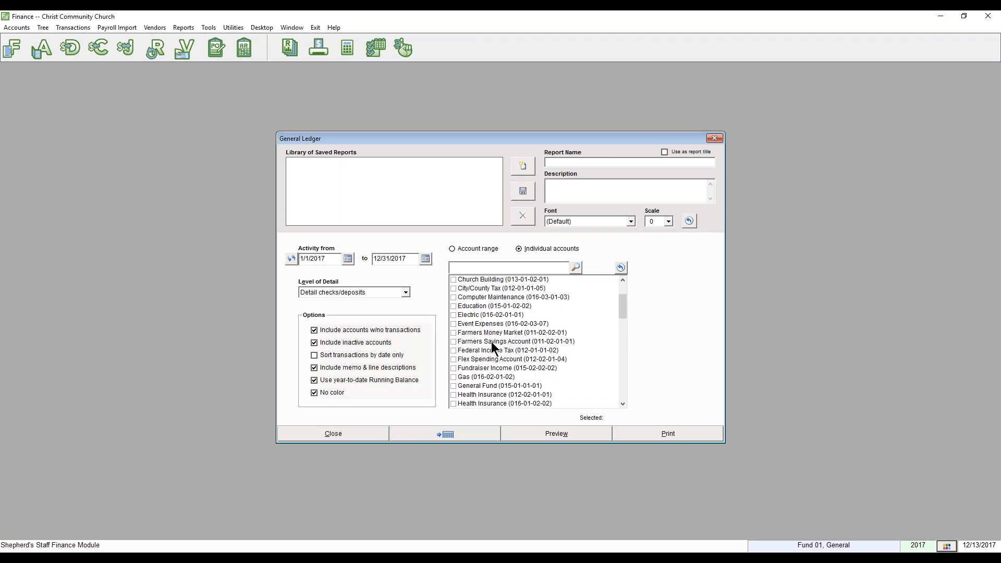
{"action": "scroll", "coordinate": [491, 342], "scroll_direction": "up", "scroll_amount": 2}
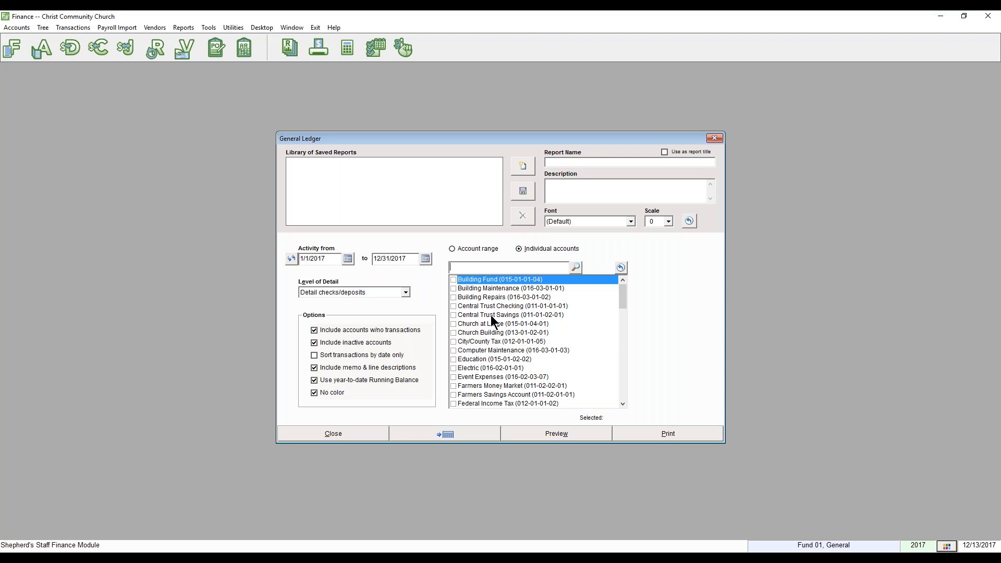
{"action": "left_click", "coordinate": [453, 306]}
{"action": "left_click", "coordinate": [453, 315]}
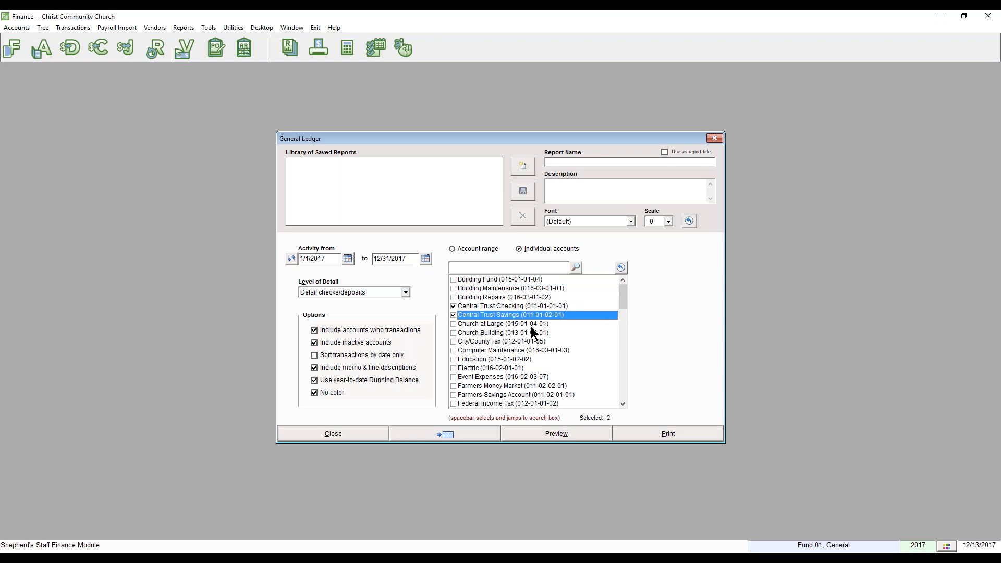
{"action": "scroll", "coordinate": [531, 327], "scroll_direction": "down", "scroll_amount": 1}
{"action": "left_click", "coordinate": [453, 367]}
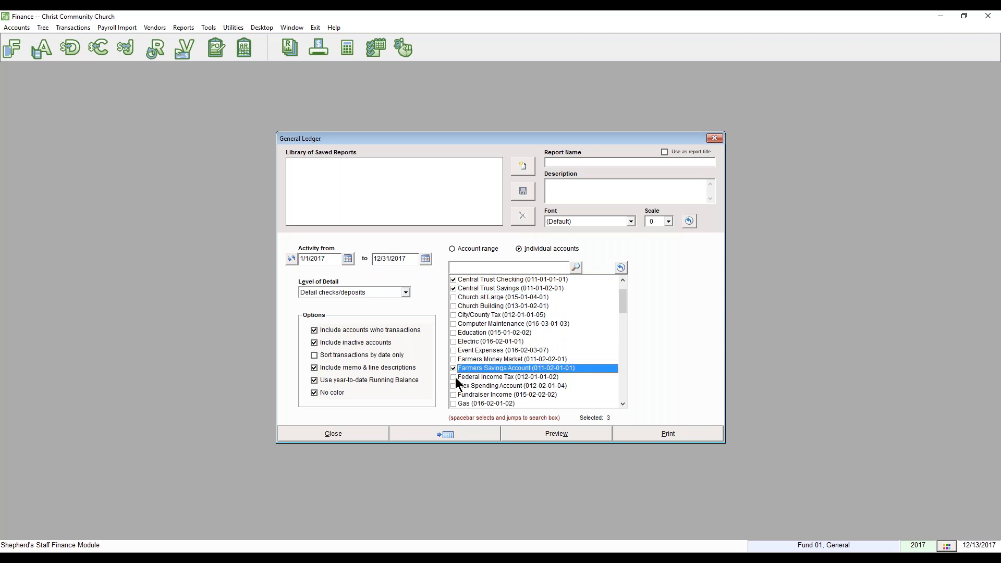
{"action": "left_click", "coordinate": [454, 359]}
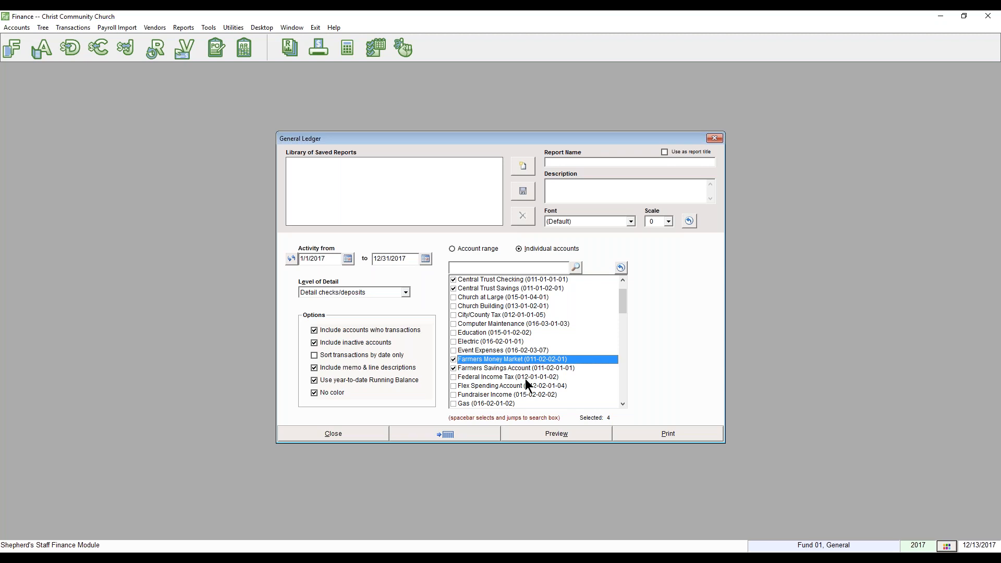
{"action": "left_click", "coordinate": [537, 433]}
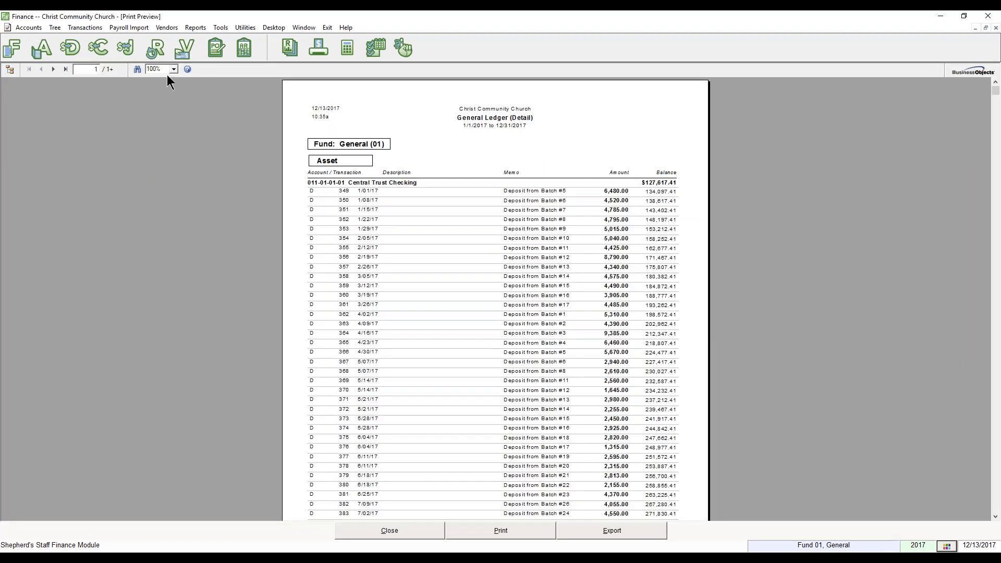
Enlarge the General Ledger preview to 150%.
{"action": "left_click", "coordinate": [174, 69]}
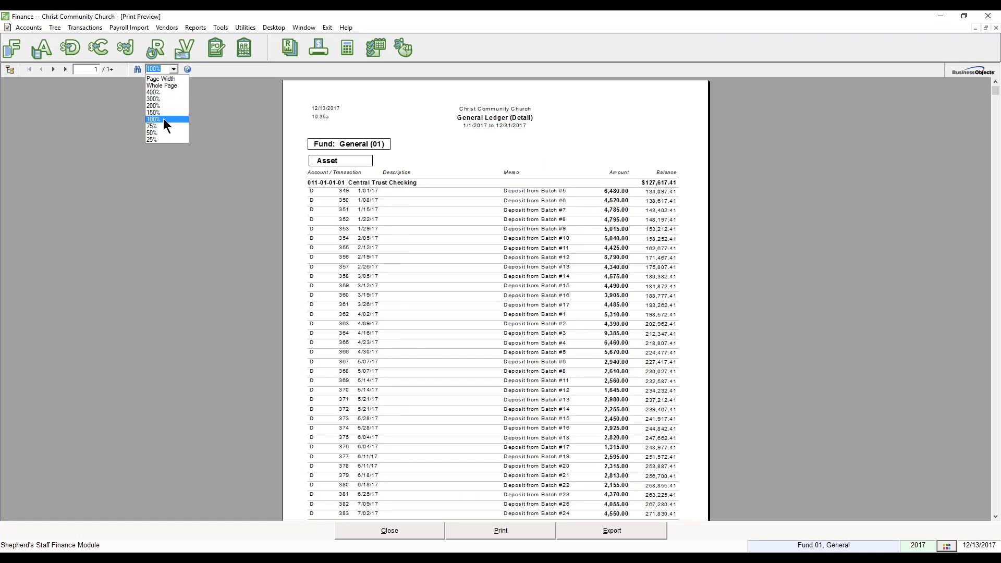
{"action": "left_click", "coordinate": [163, 112]}
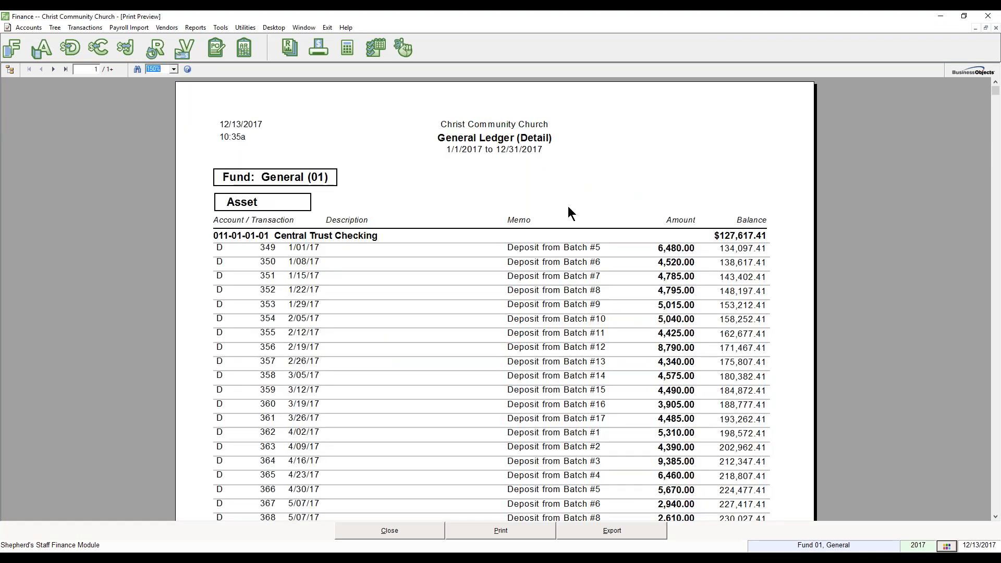
{"action": "scroll", "coordinate": [457, 265], "scroll_direction": "down", "scroll_amount": 10}
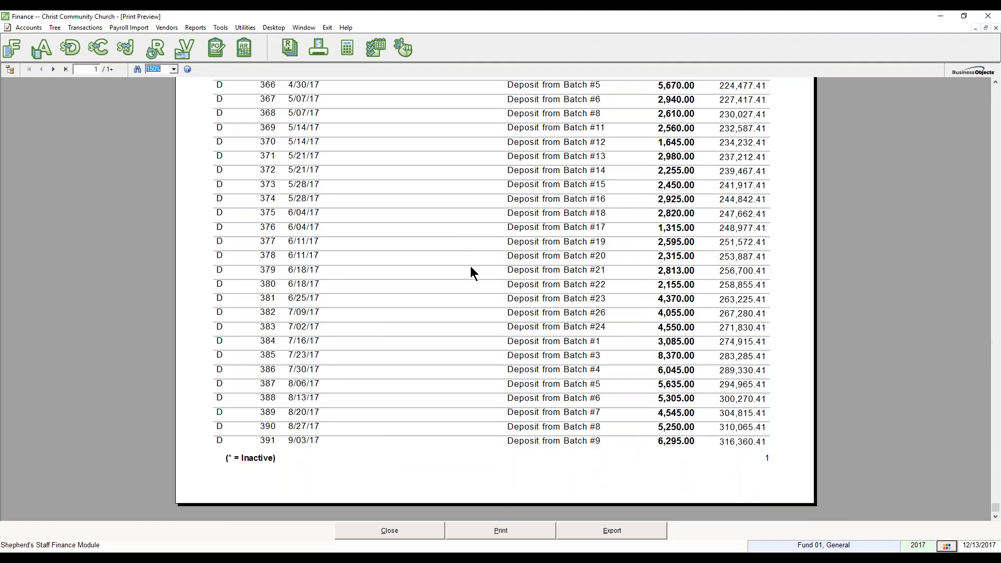
{"action": "scroll", "coordinate": [475, 265], "scroll_direction": "up", "scroll_amount": 10}
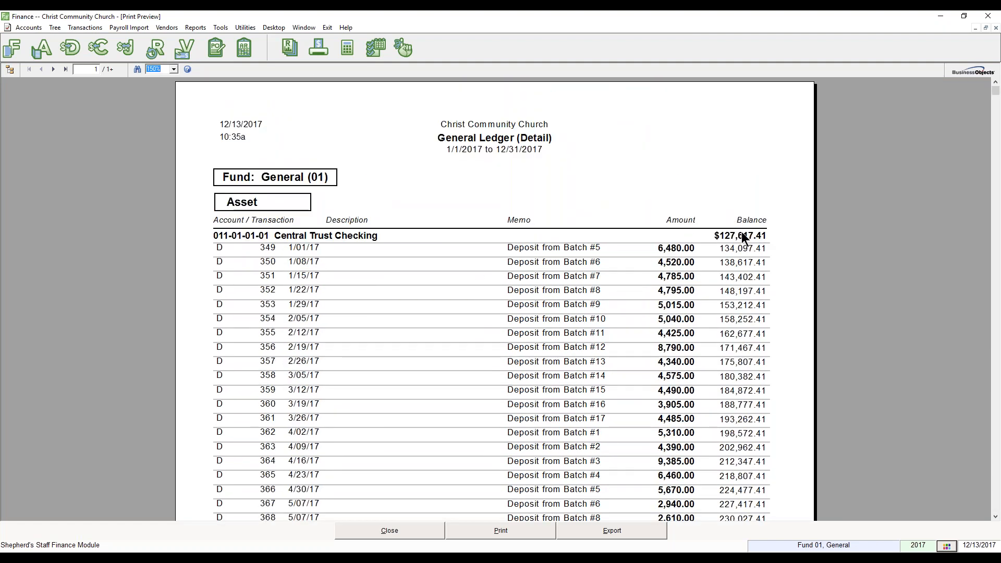
Page forward through the ledger preview to its last page.
{"action": "left_click", "coordinate": [53, 69]}
{"action": "left_click", "coordinate": [54, 69]}
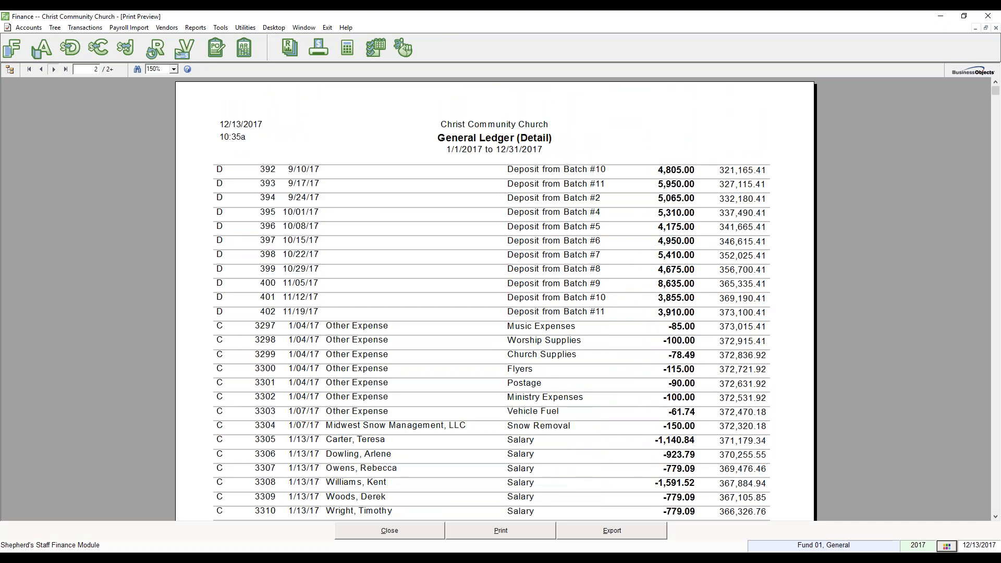
{"action": "left_click", "coordinate": [53, 70]}
{"action": "left_click", "coordinate": [54, 69]}
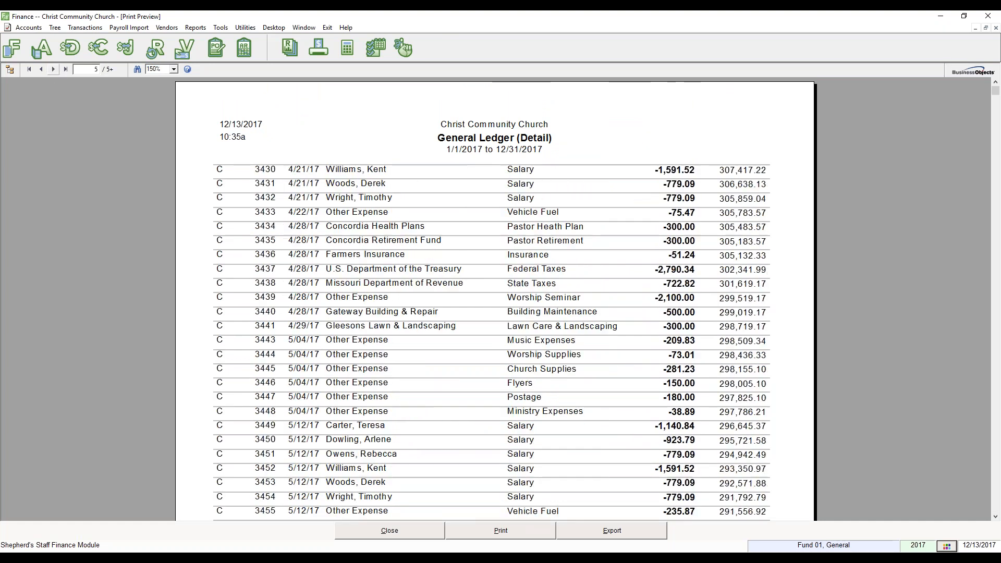
{"action": "left_click", "coordinate": [54, 70]}
{"action": "left_click", "coordinate": [54, 70]}
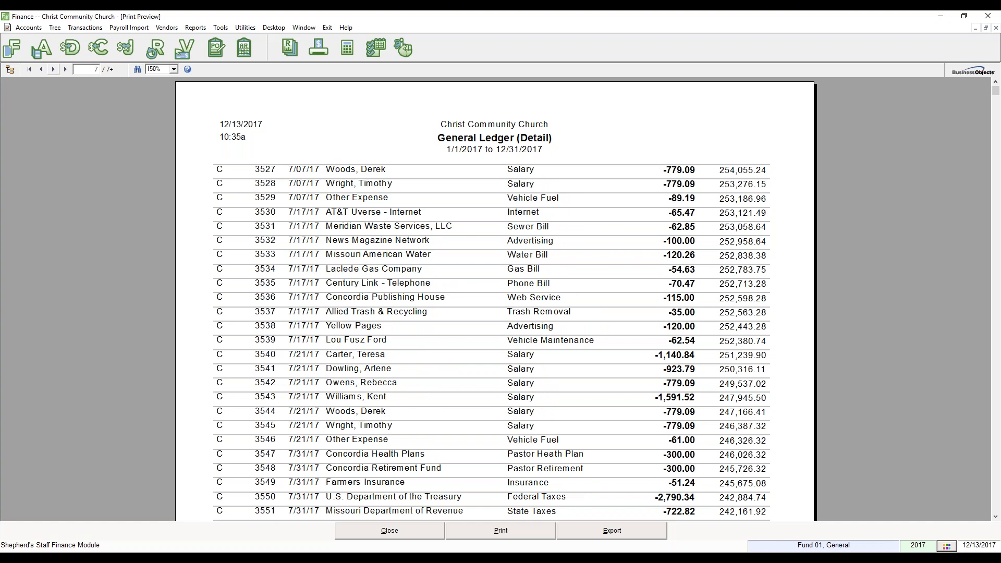
{"action": "left_click", "coordinate": [44, 70]}
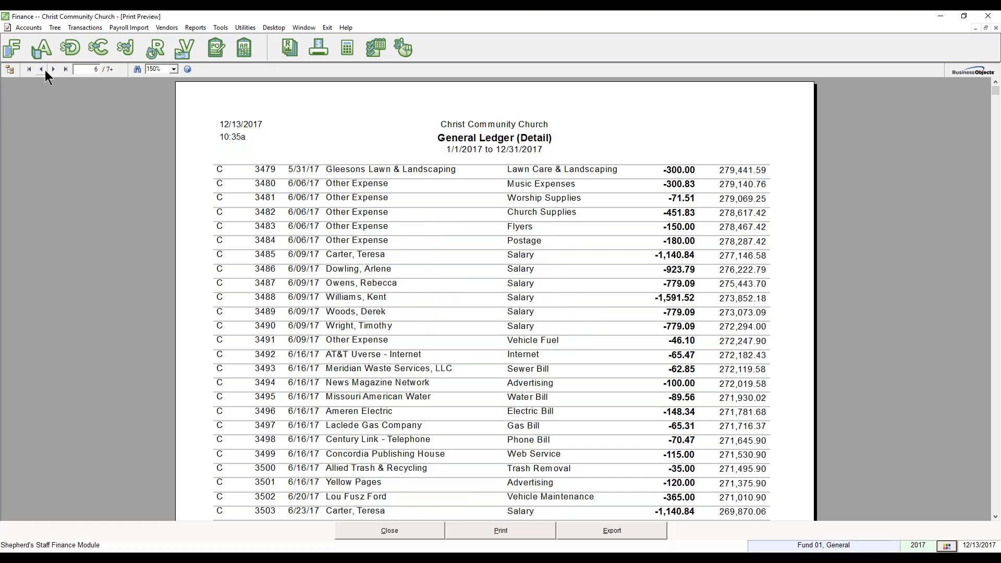
{"action": "left_click", "coordinate": [54, 69]}
{"action": "left_click", "coordinate": [54, 70]}
{"action": "left_click", "coordinate": [54, 69]}
{"action": "left_click", "coordinate": [53, 69]}
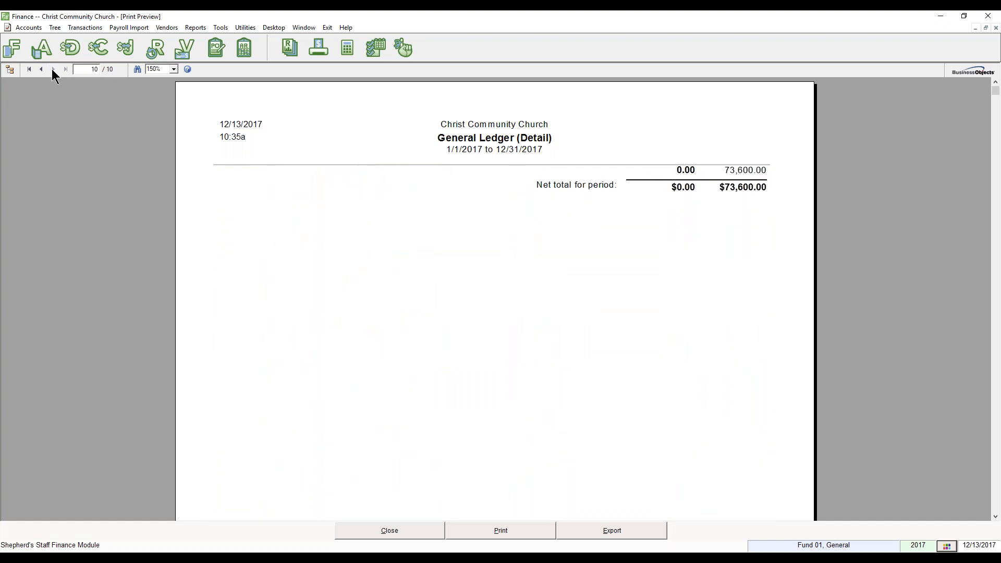
Review page 9 of the ledger, then close the preview.
{"action": "left_click", "coordinate": [41, 70]}
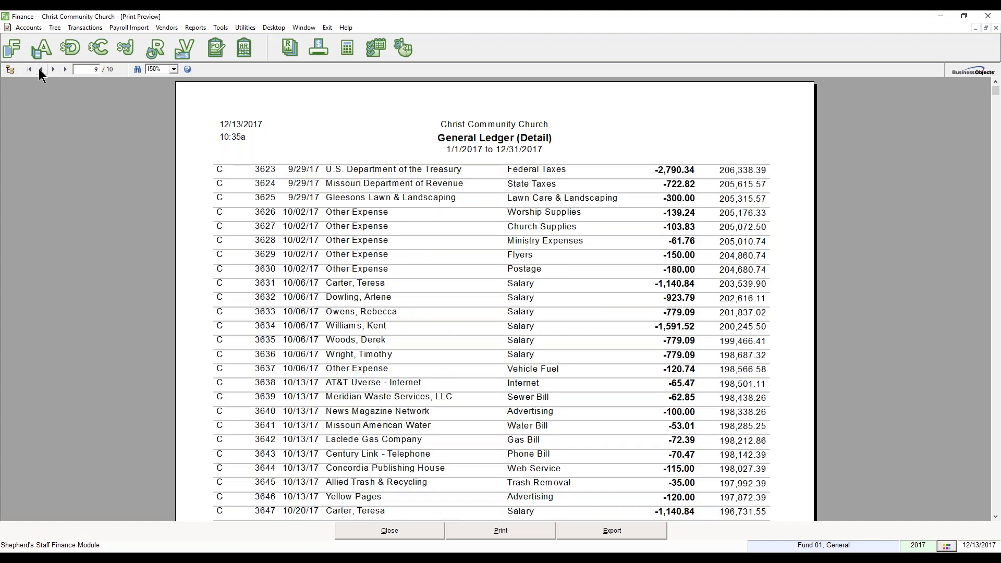
{"action": "scroll", "coordinate": [465, 252], "scroll_direction": "down", "scroll_amount": 5}
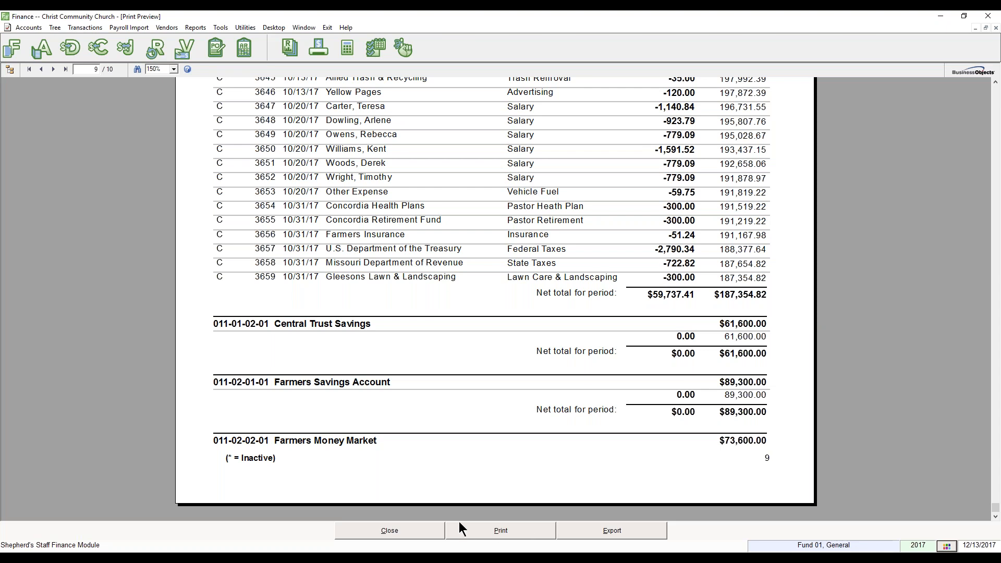
{"action": "scroll", "coordinate": [461, 465], "scroll_direction": "up", "scroll_amount": 10}
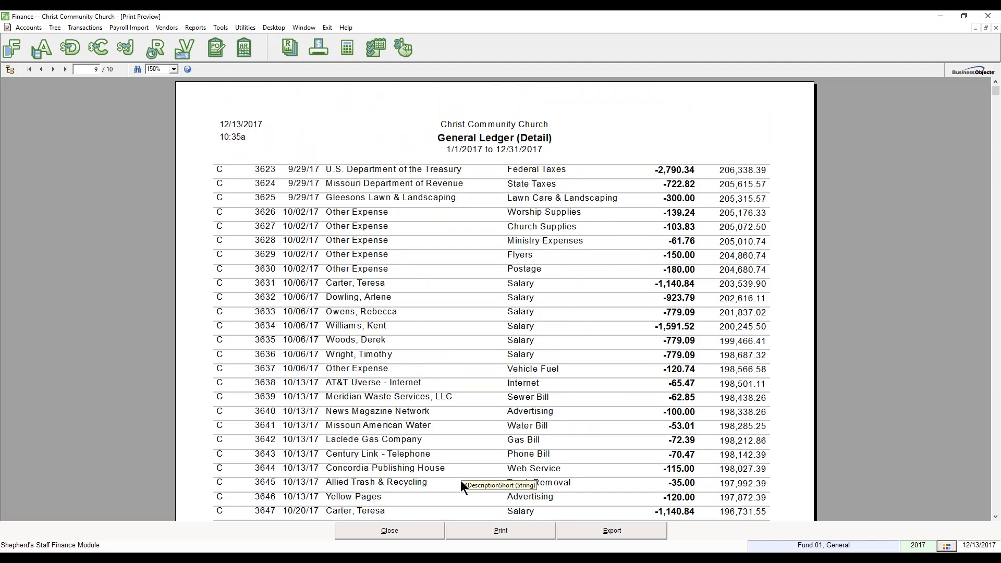
{"action": "left_click", "coordinate": [417, 534]}
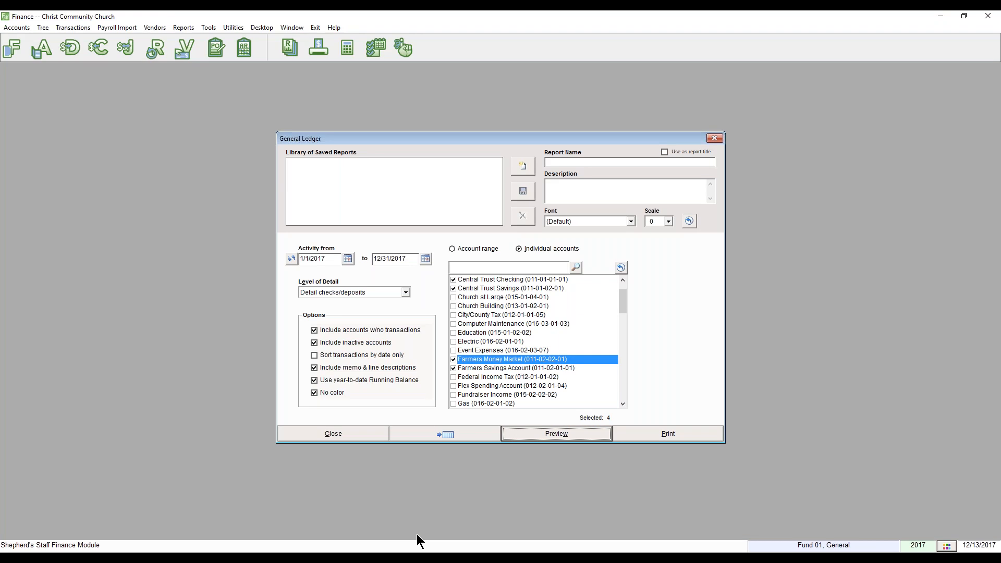
Close the General Ledger options and open the Account Balances report settings.
{"action": "left_click", "coordinate": [368, 433]}
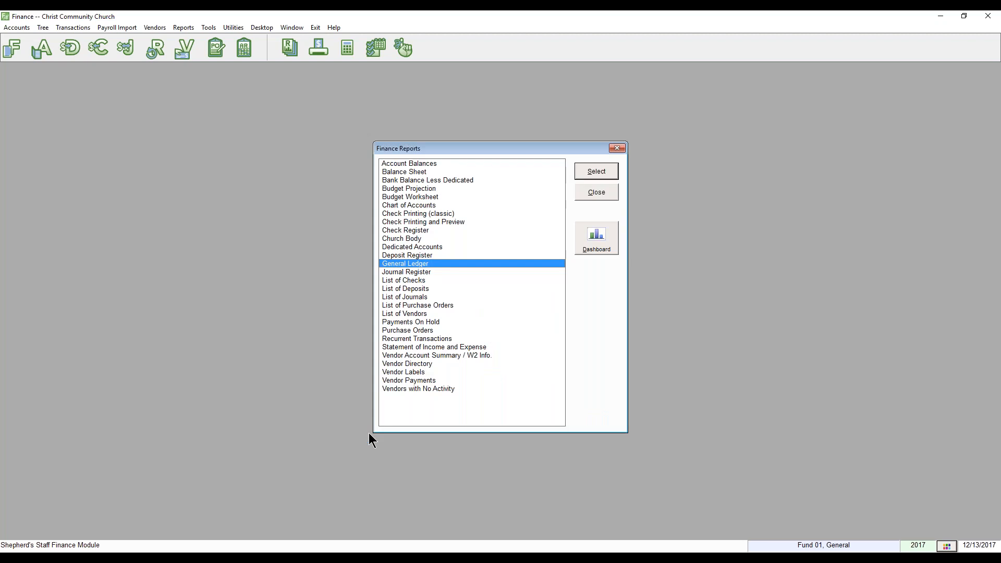
{"action": "left_click", "coordinate": [413, 163]}
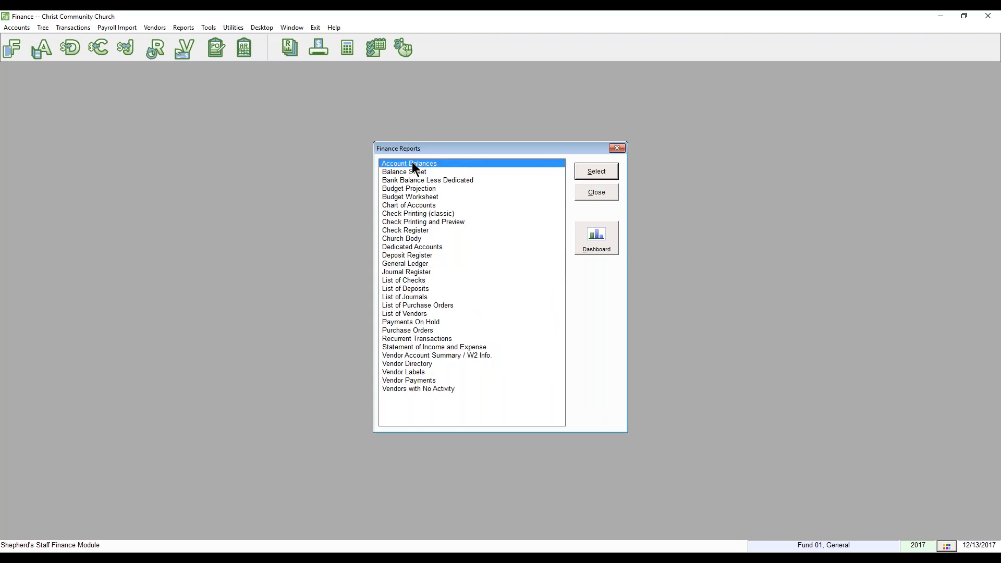
{"action": "double_click", "coordinate": [413, 165]}
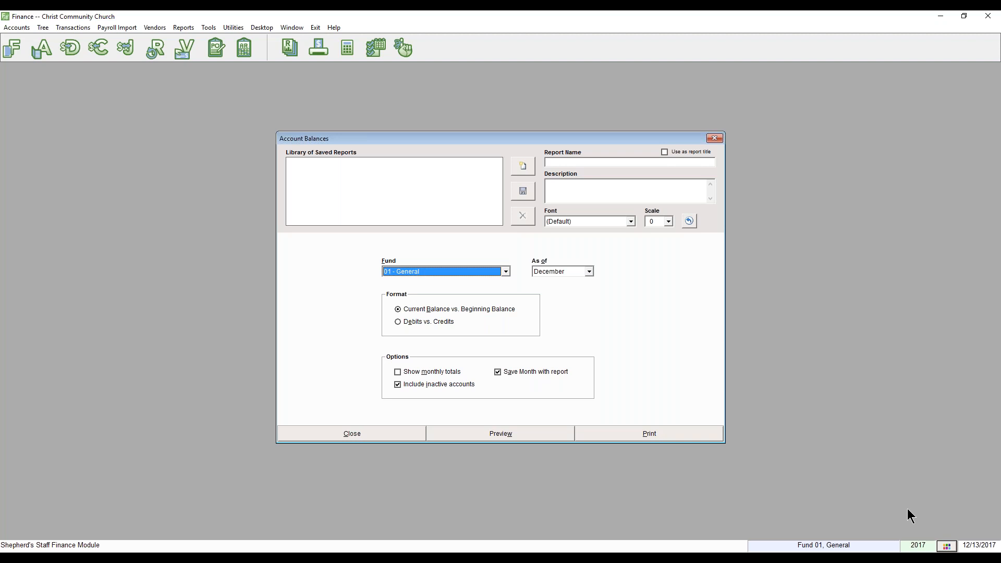
Check that the fiscal year runs 1/1/2017 to 12/31/2017, then dismiss the message.
{"action": "left_click", "coordinate": [920, 546]}
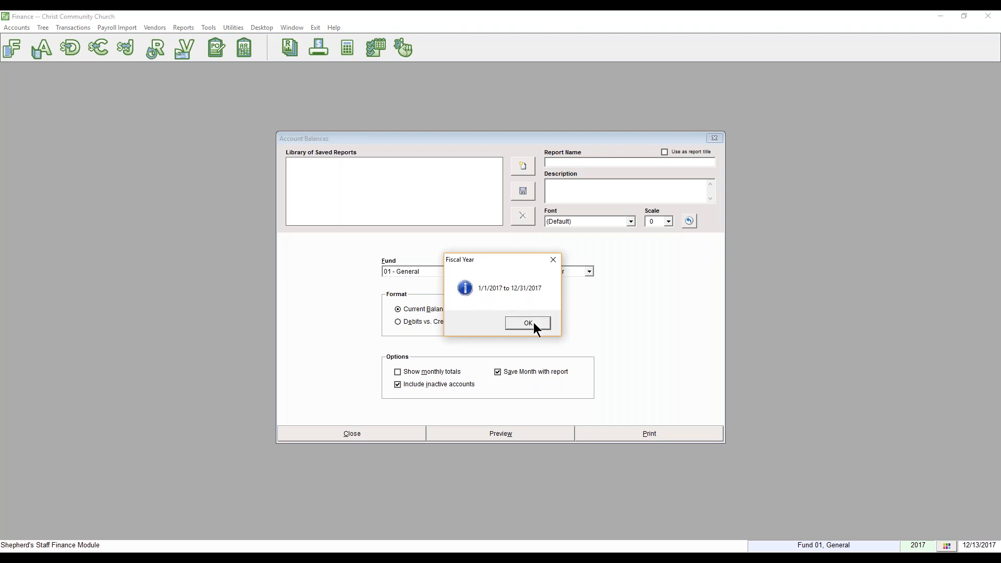
{"action": "left_click_drag", "start_coordinate": [507, 262], "coordinate": [695, 281]}
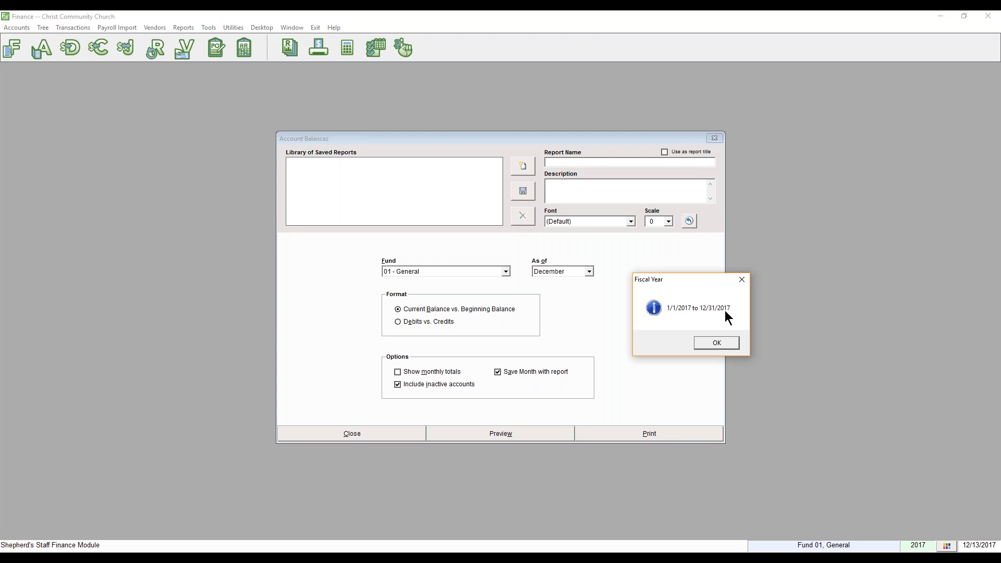
{"action": "left_click", "coordinate": [726, 344]}
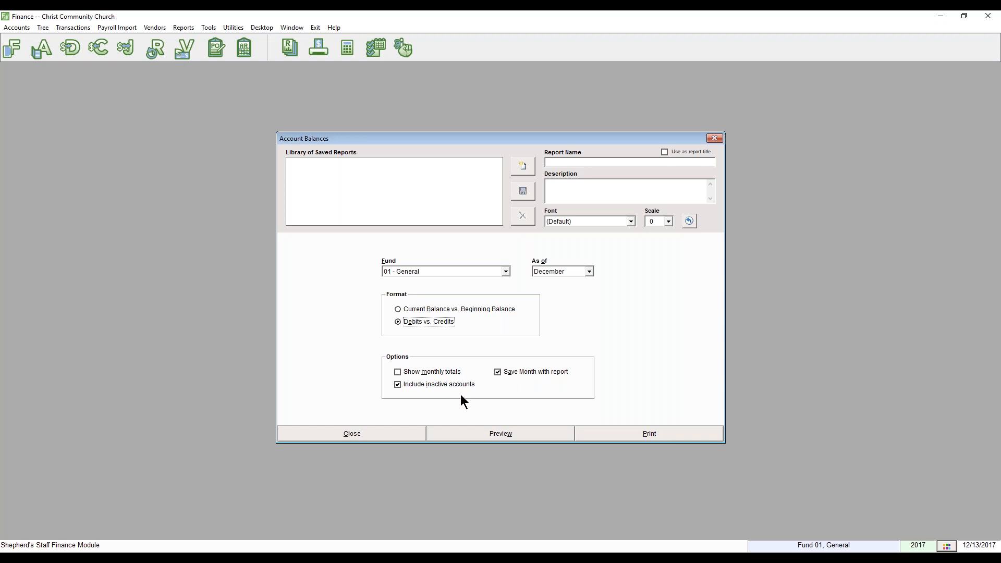
{"action": "left_click", "coordinate": [485, 433]}
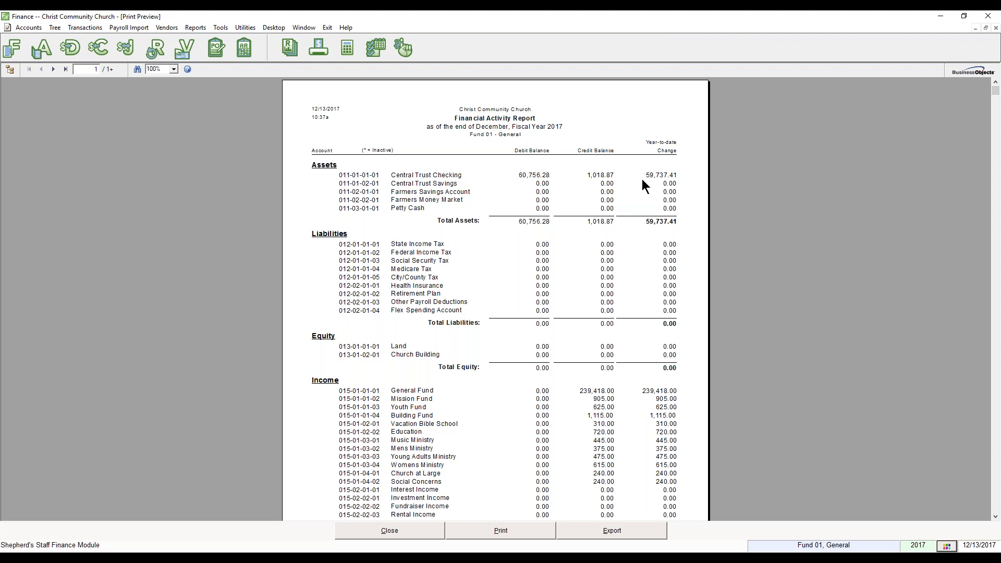
{"action": "left_click", "coordinate": [430, 530]}
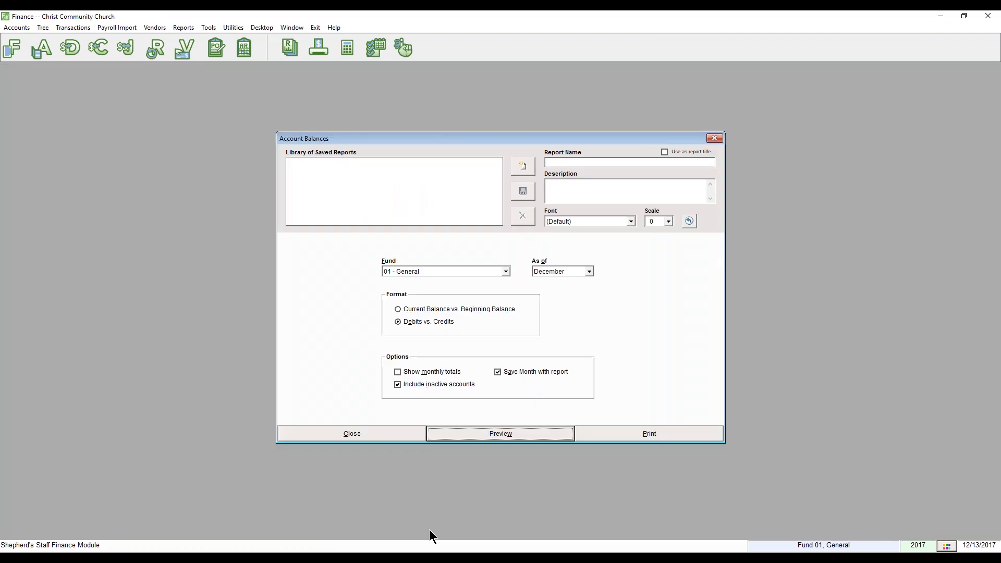
Close the Account Balances options and open the Balance Sheet report settings.
{"action": "left_click", "coordinate": [396, 435]}
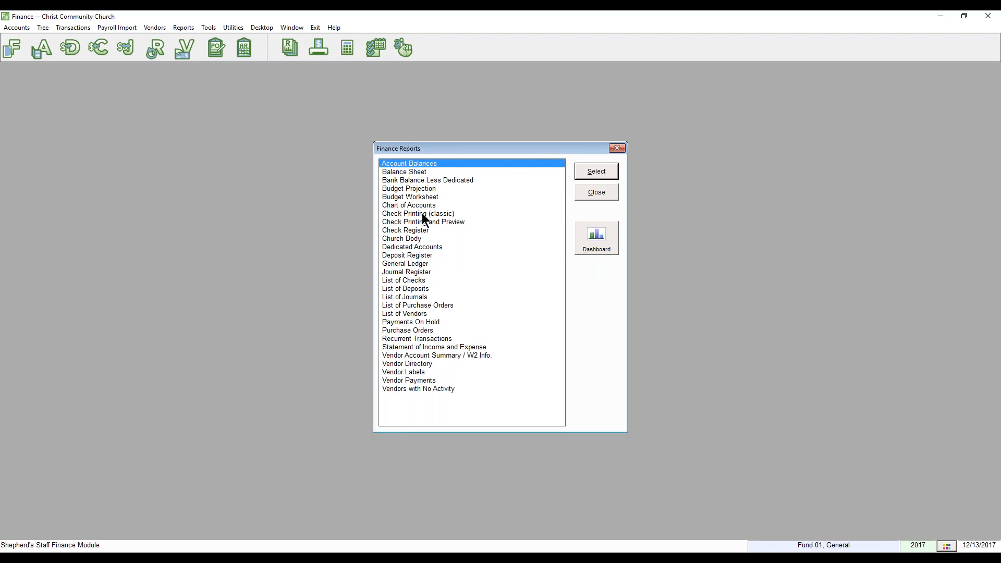
{"action": "left_click", "coordinate": [417, 173]}
{"action": "left_click", "coordinate": [583, 164]}
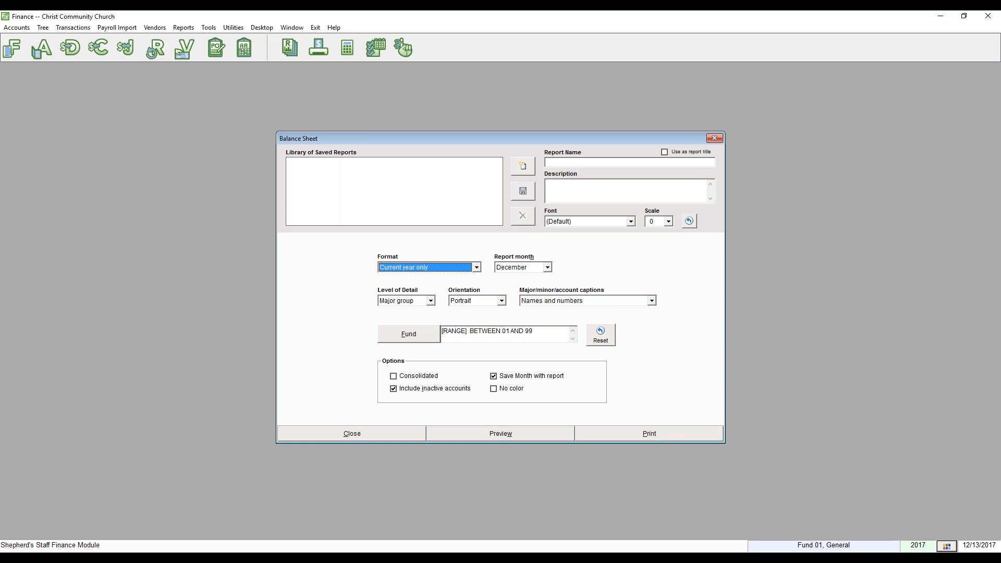
Keep the Balance Sheet at current year only, with account-level detail and portrait orientation.
{"action": "left_click", "coordinate": [474, 270]}
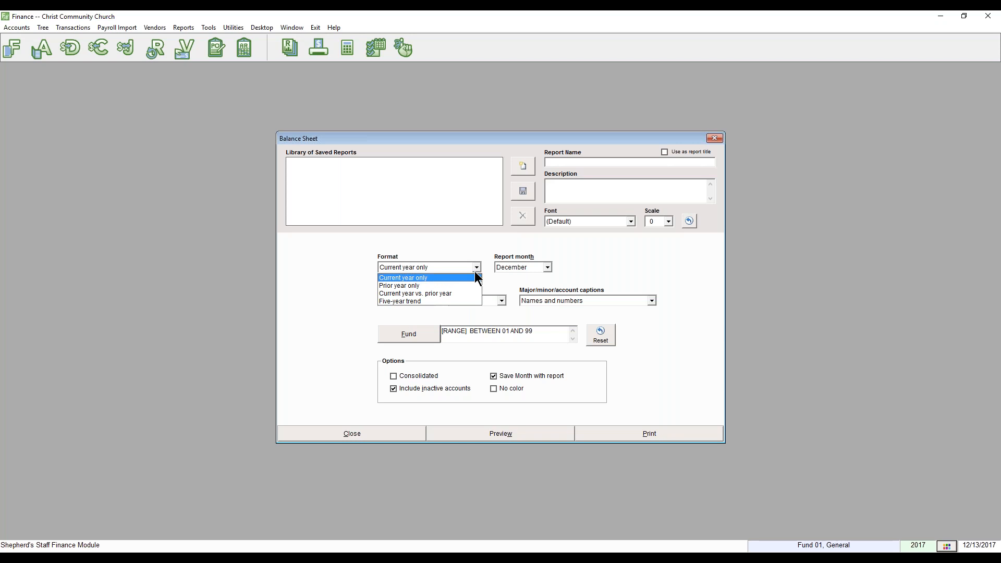
{"action": "left_click", "coordinate": [449, 278]}
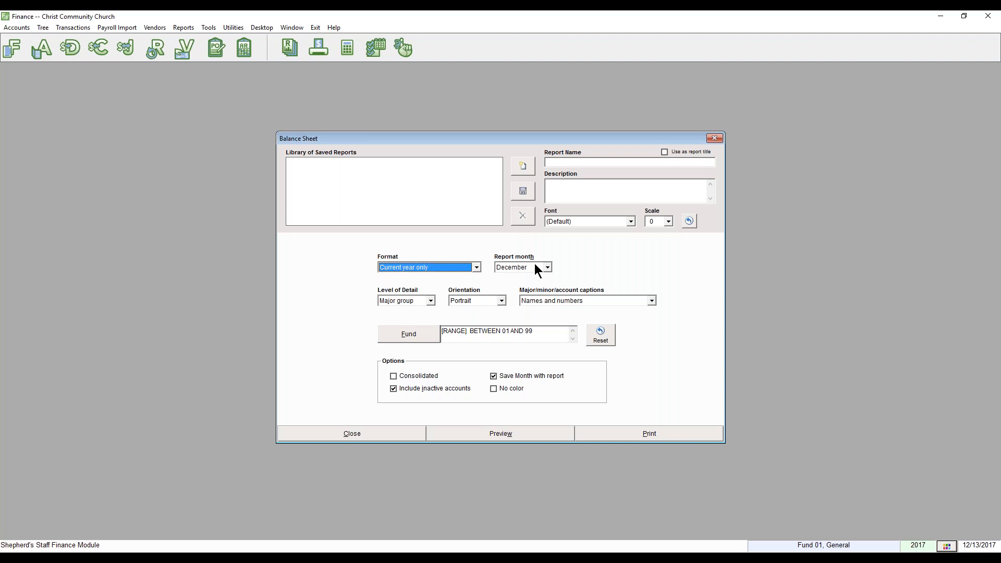
{"action": "left_click", "coordinate": [430, 302]}
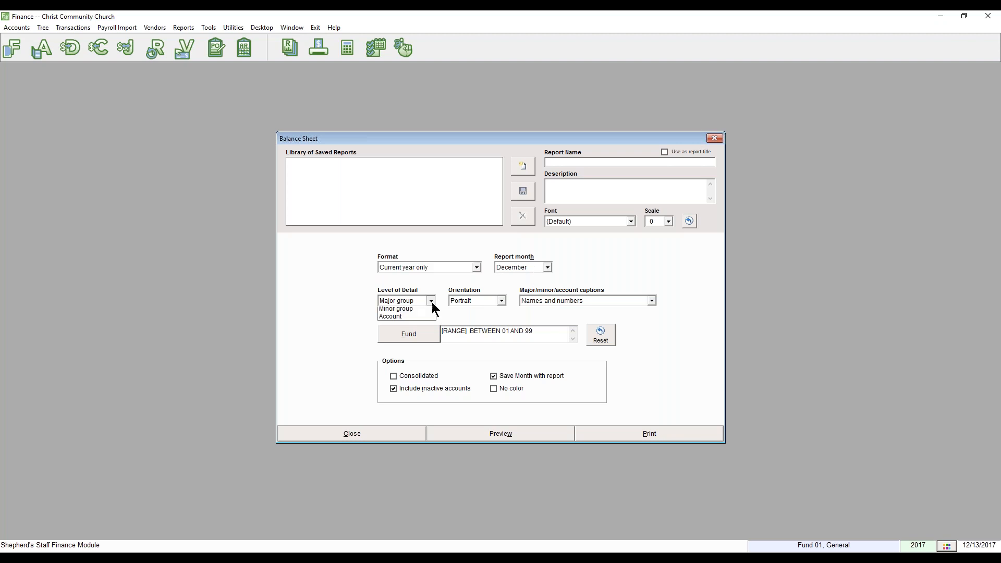
{"action": "left_click", "coordinate": [419, 327]}
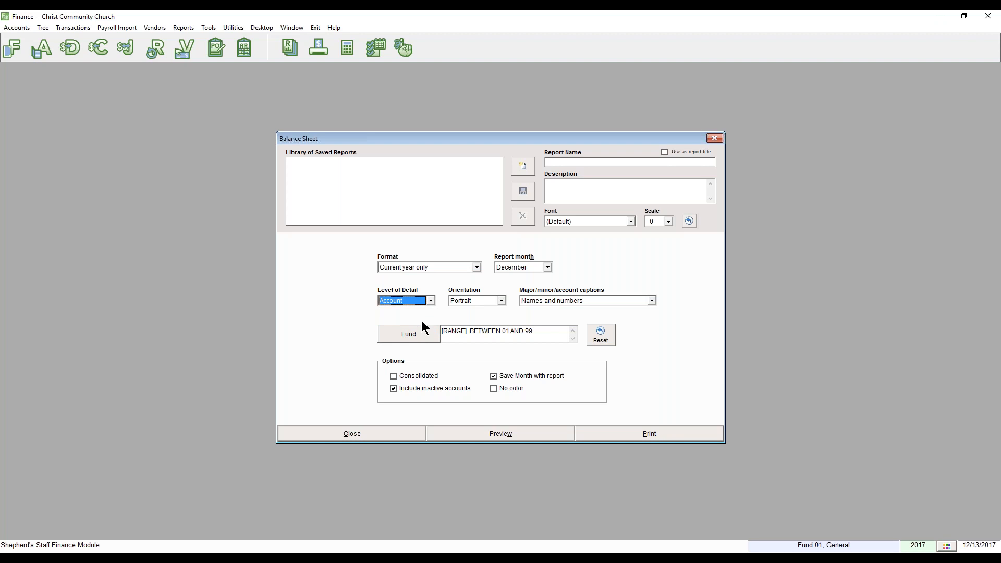
{"action": "left_click", "coordinate": [488, 300]}
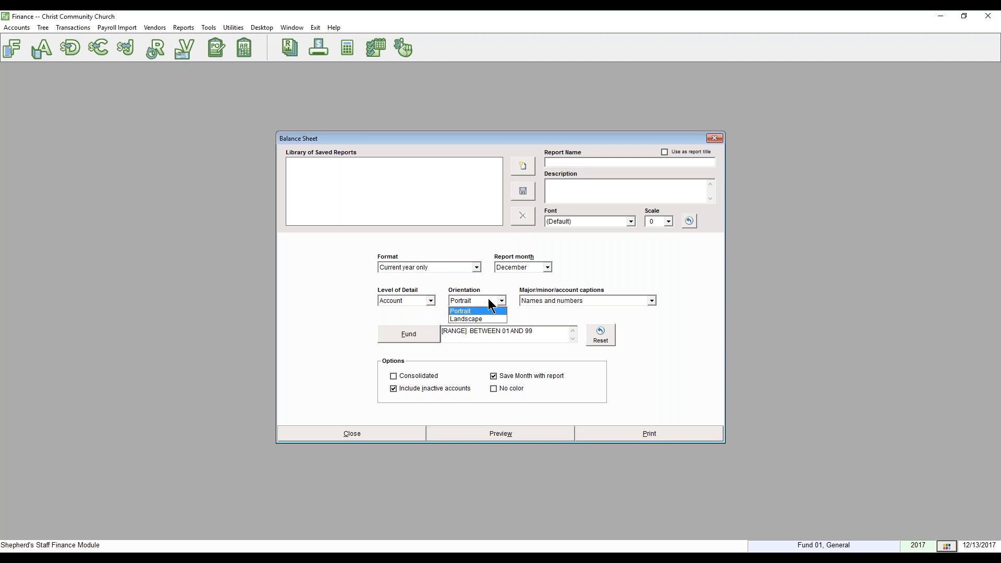
{"action": "left_click", "coordinate": [487, 311]}
Caption rows with names and full account numbers, then preview the Balance Sheet.
{"action": "left_click", "coordinate": [541, 300]}
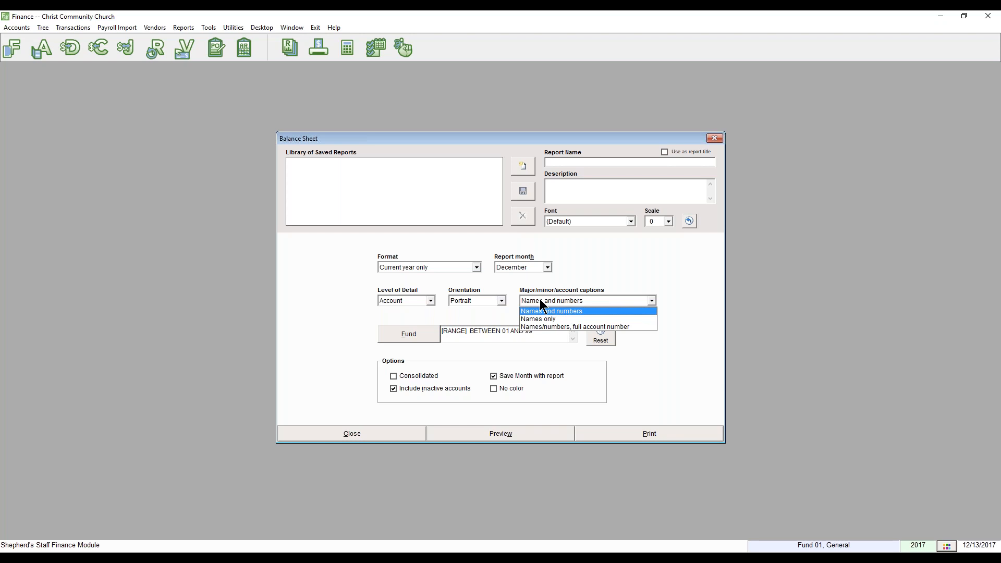
{"action": "left_click", "coordinate": [555, 327]}
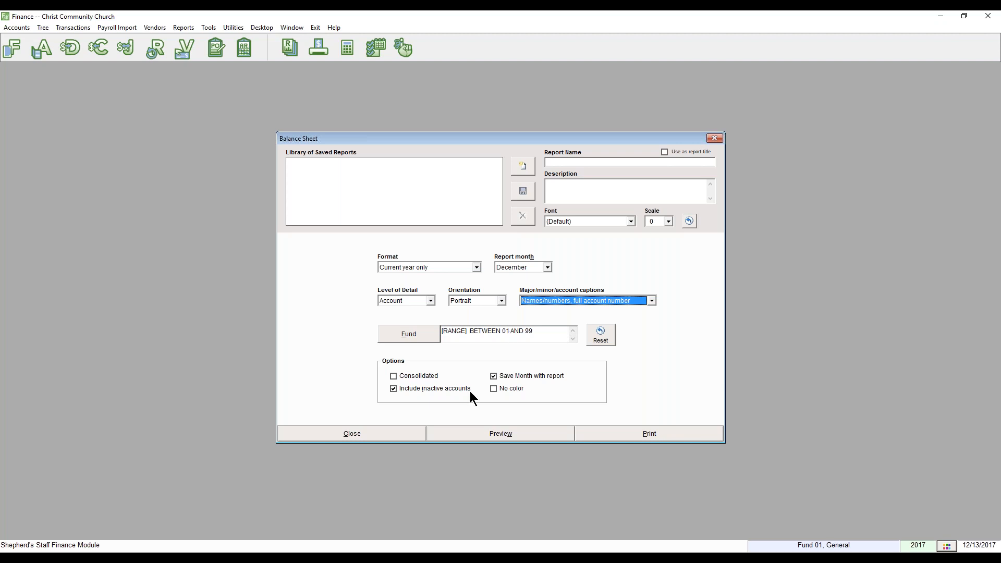
{"action": "left_click", "coordinate": [430, 377]}
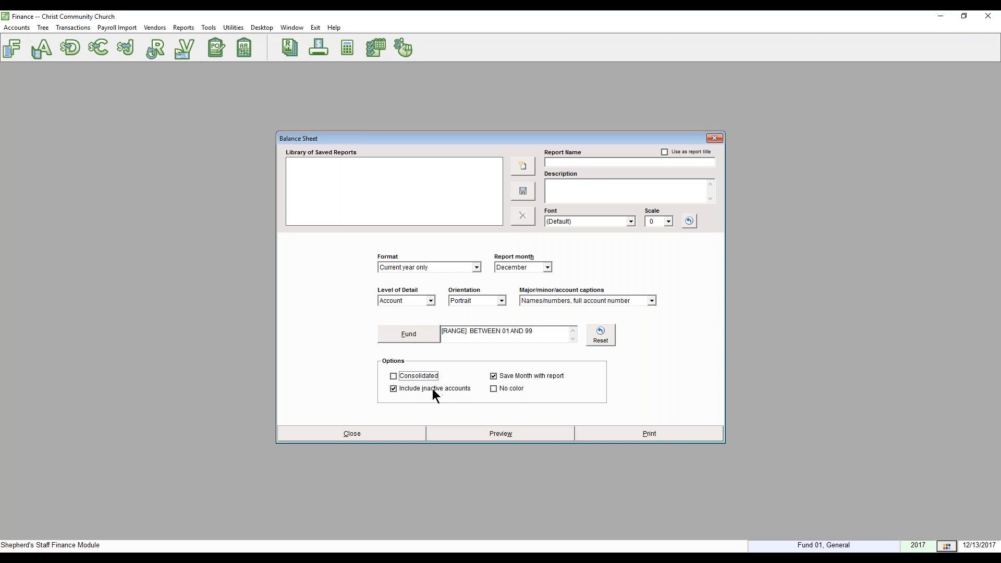
{"action": "left_click", "coordinate": [509, 388]}
{"action": "left_click", "coordinate": [513, 435]}
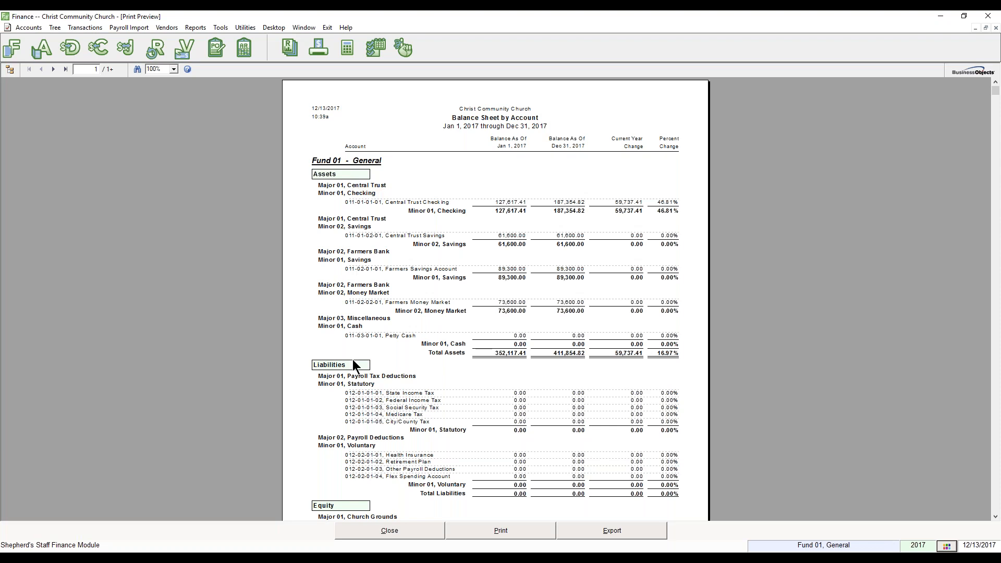
{"action": "scroll", "coordinate": [356, 373], "scroll_direction": "down", "scroll_amount": 3}
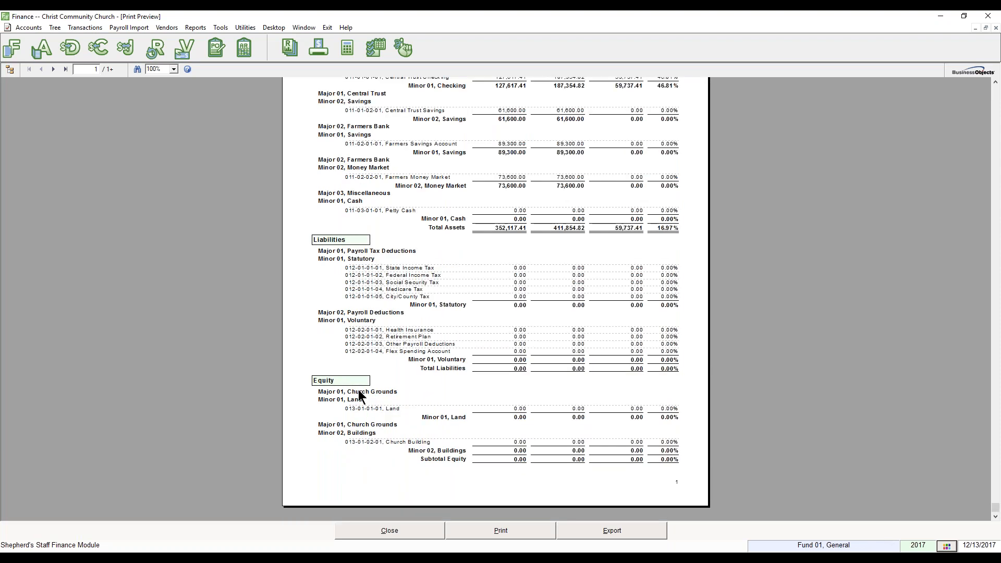
{"action": "scroll", "coordinate": [352, 383], "scroll_direction": "up", "scroll_amount": 3}
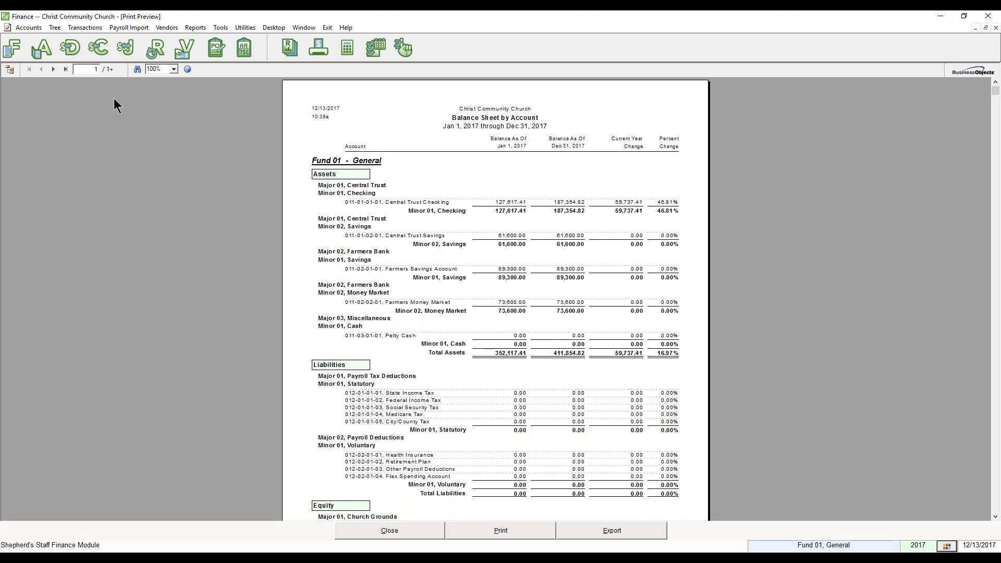
{"action": "left_click", "coordinate": [53, 69]}
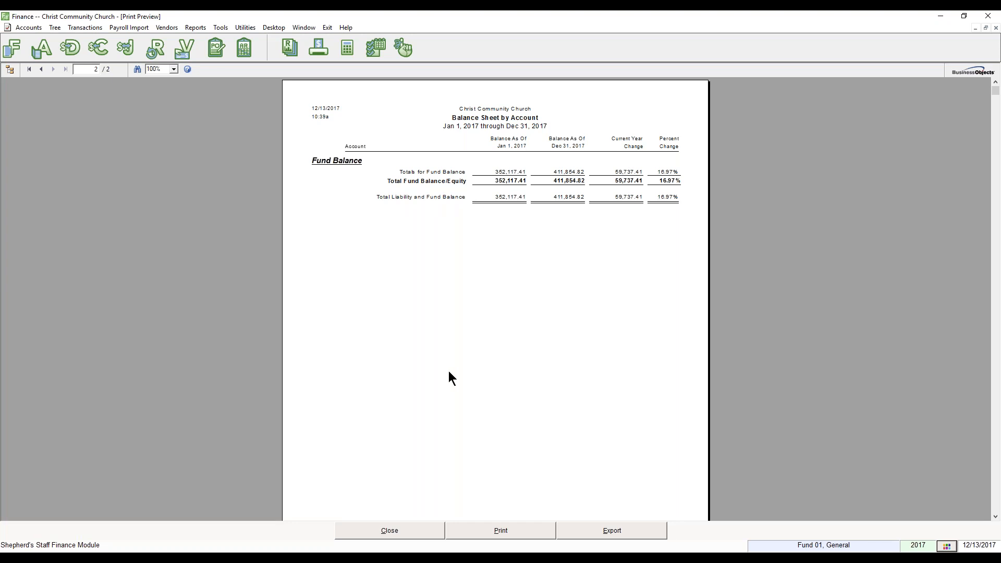
{"action": "left_click", "coordinate": [422, 530]}
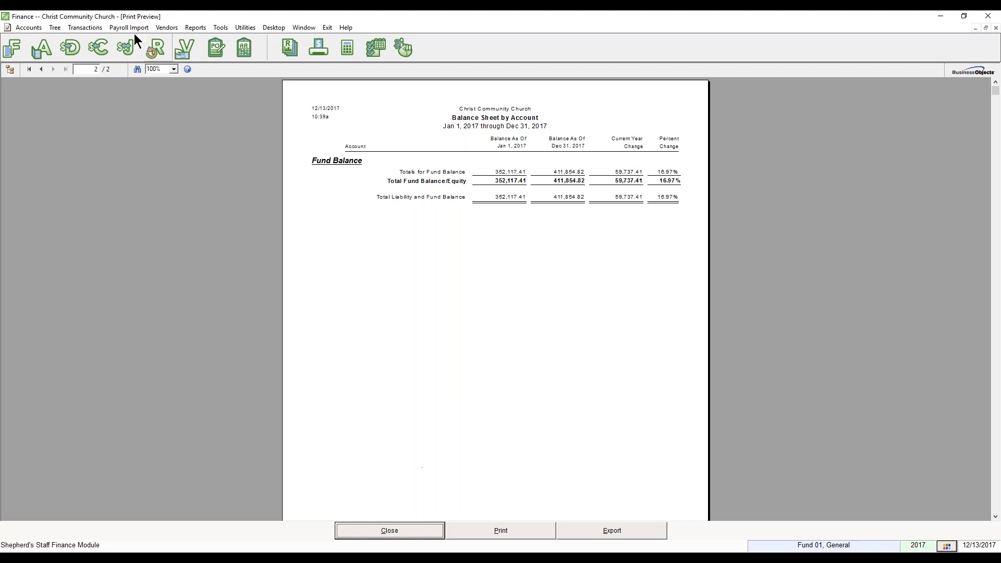
{"action": "left_click", "coordinate": [41, 69]}
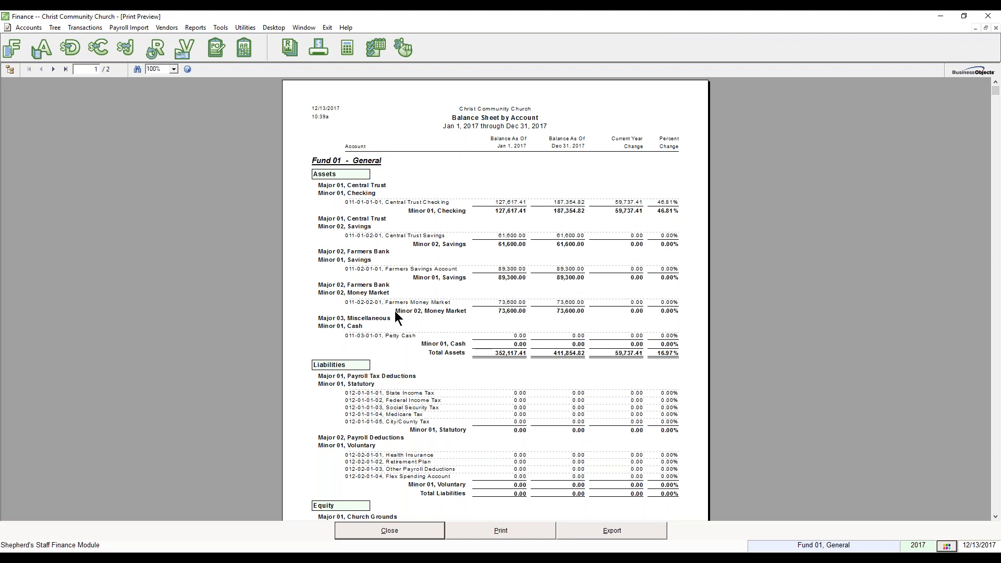
{"action": "left_click", "coordinate": [393, 533]}
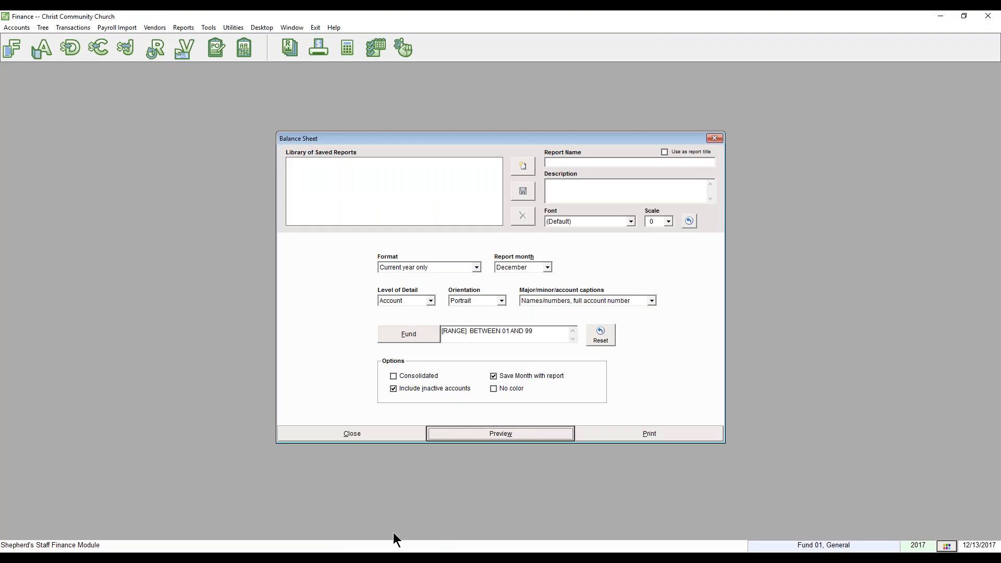
Close the Balance Sheet settings and open the Statement of Income and Expense report options.
{"action": "left_click", "coordinate": [380, 434]}
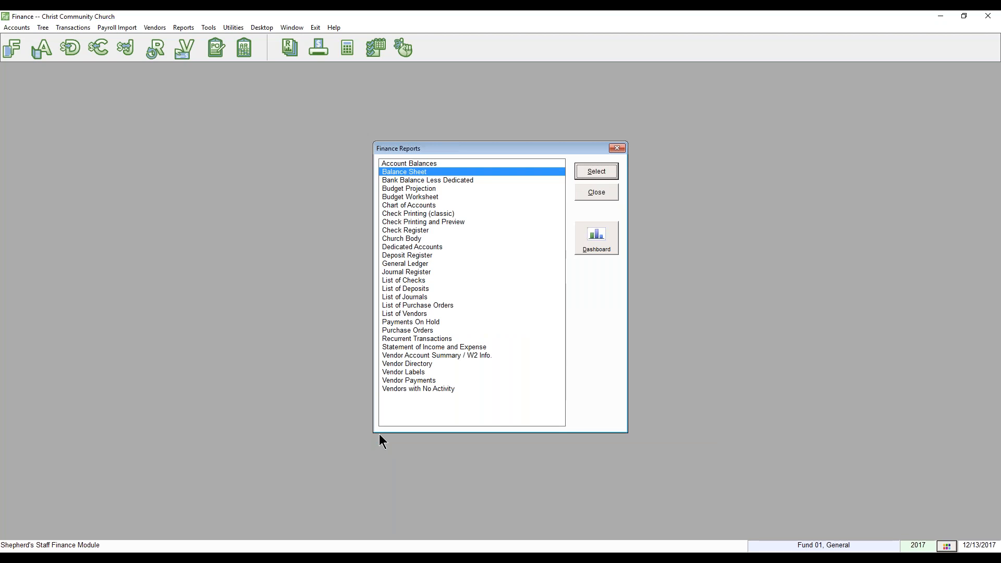
{"action": "left_click", "coordinate": [440, 340]}
{"action": "left_click", "coordinate": [440, 344]}
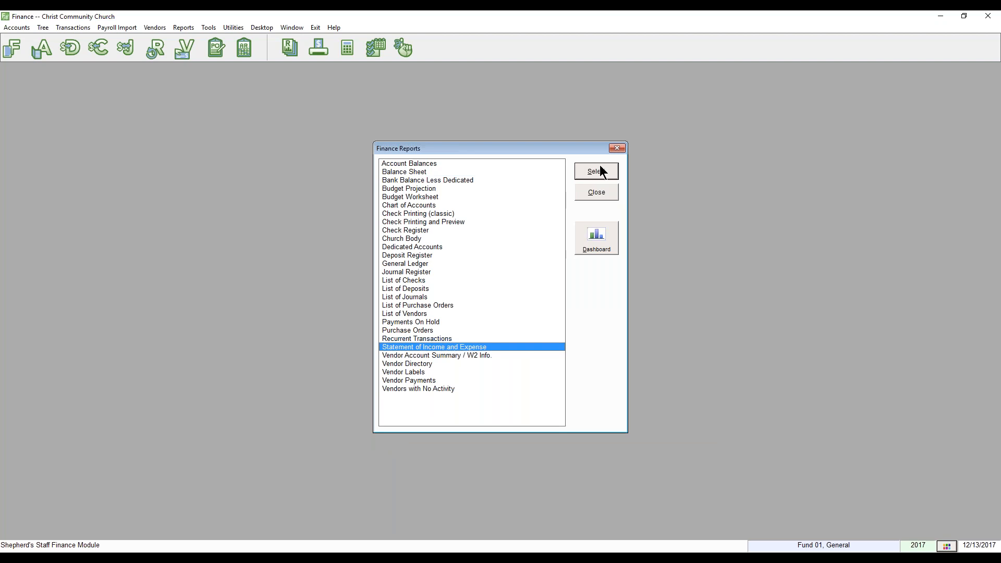
{"action": "key", "text": "Return"}
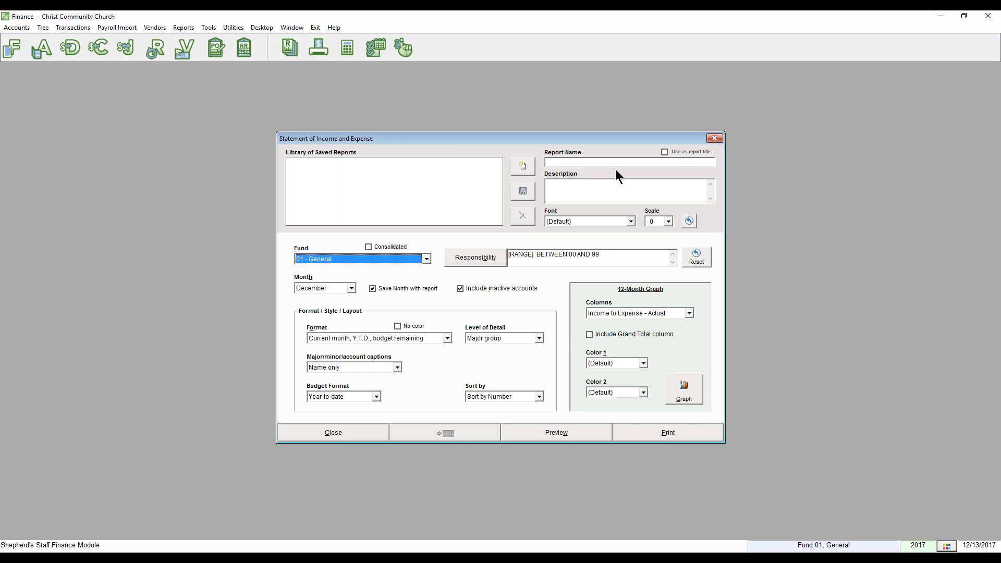
Keep Fund 01 - General and list the available report formats.
{"action": "left_click", "coordinate": [419, 262]}
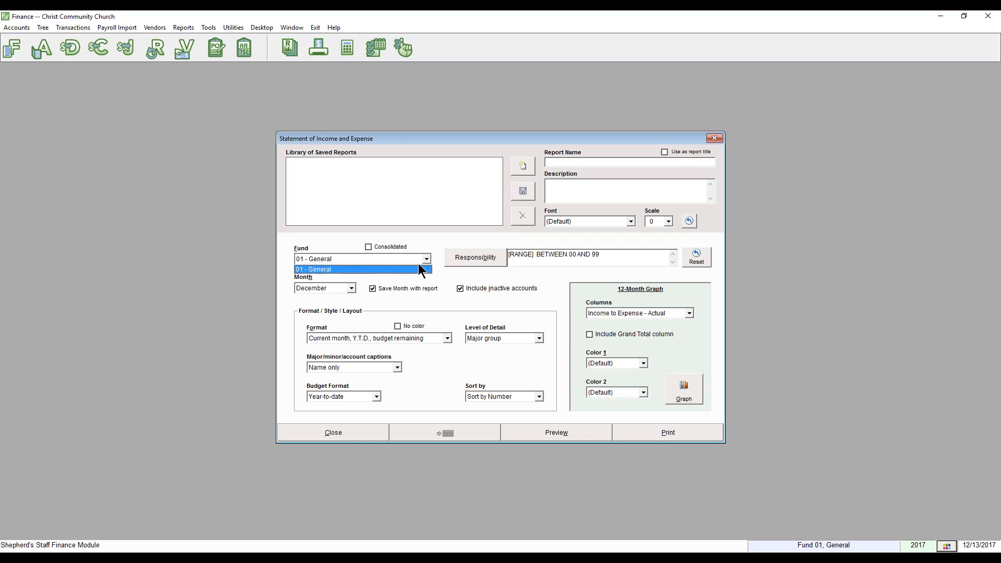
{"action": "left_click", "coordinate": [419, 265]}
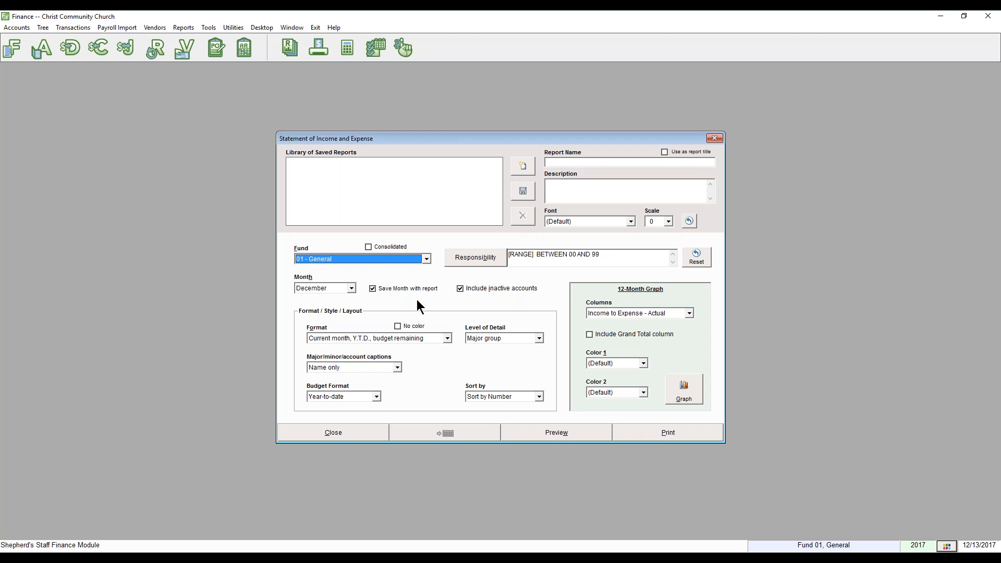
{"action": "left_click", "coordinate": [329, 339]}
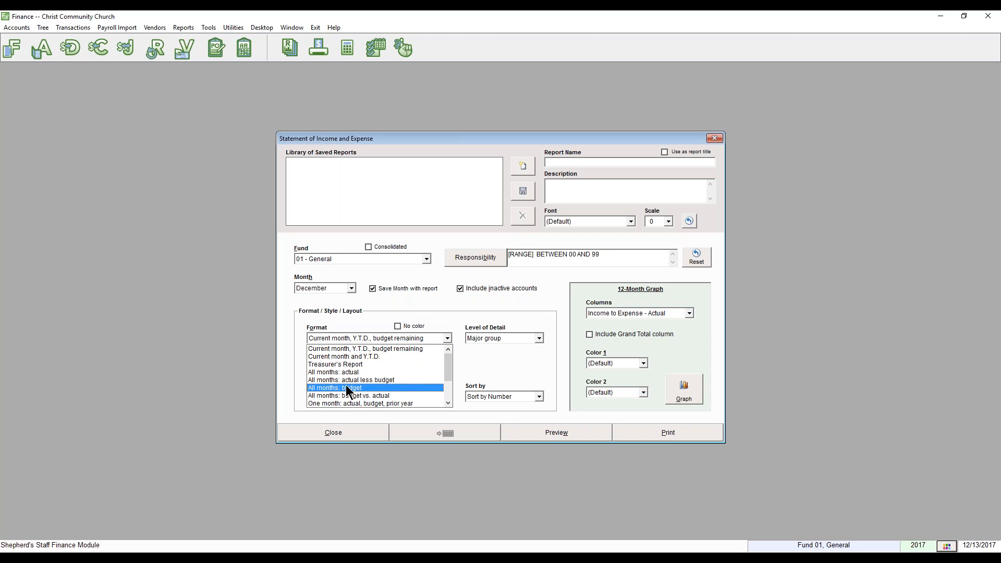
Keep fiscal year 2017 and switch the format to Treasurer's Report.
{"action": "left_click", "coordinate": [348, 388]}
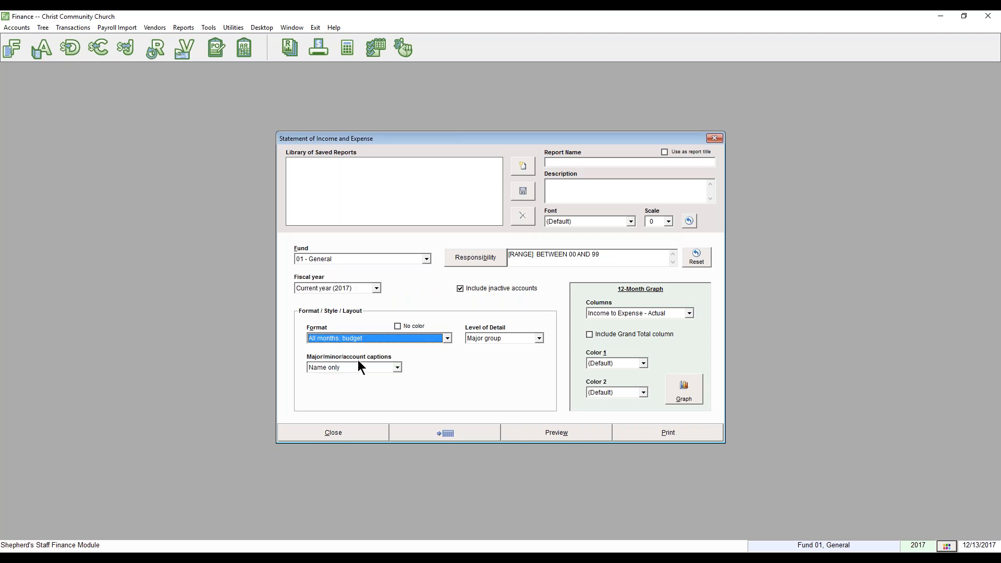
{"action": "left_click", "coordinate": [367, 289]}
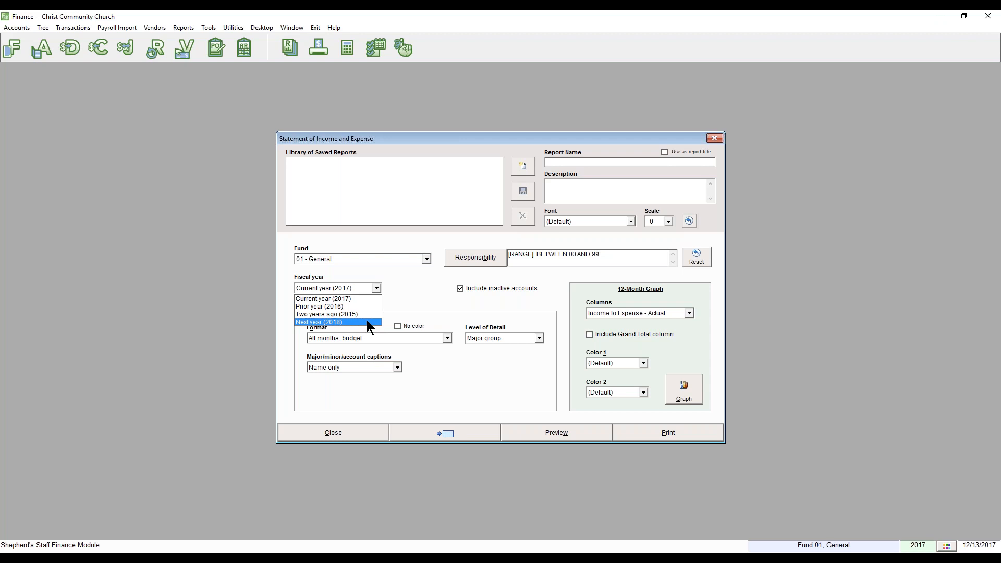
{"action": "left_click", "coordinate": [411, 300]}
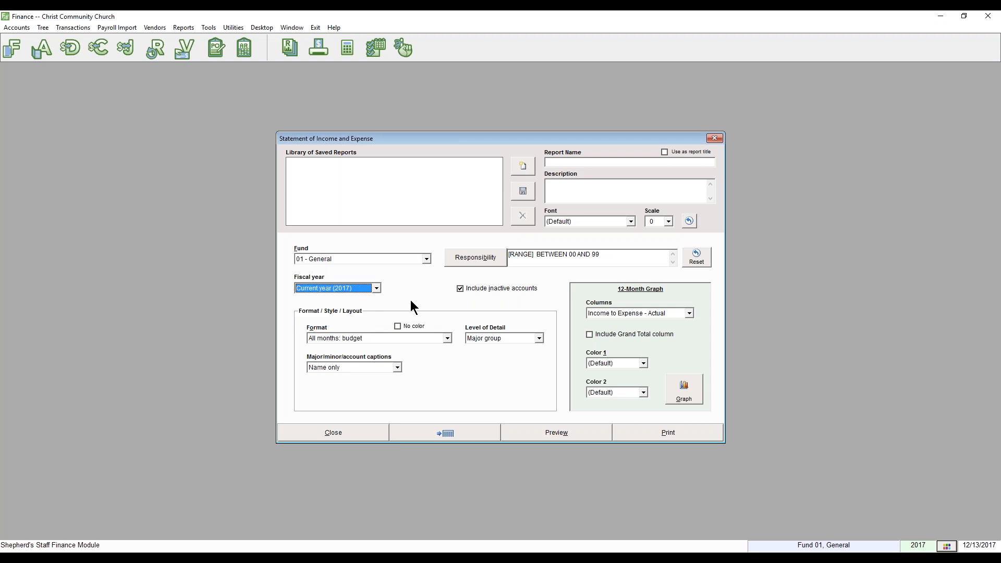
{"action": "left_click", "coordinate": [397, 339]}
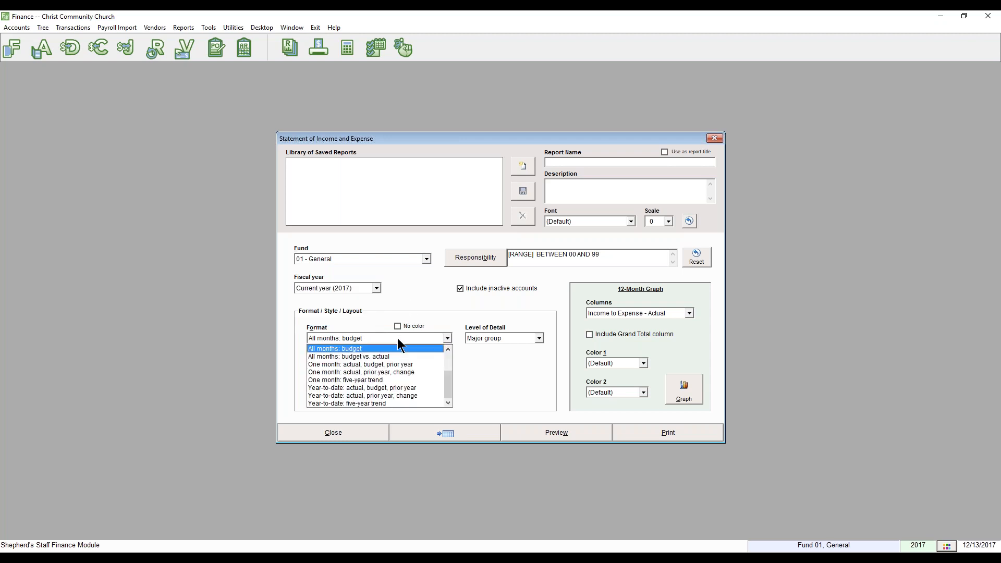
{"action": "scroll", "coordinate": [400, 351], "scroll_direction": "up", "scroll_amount": 2}
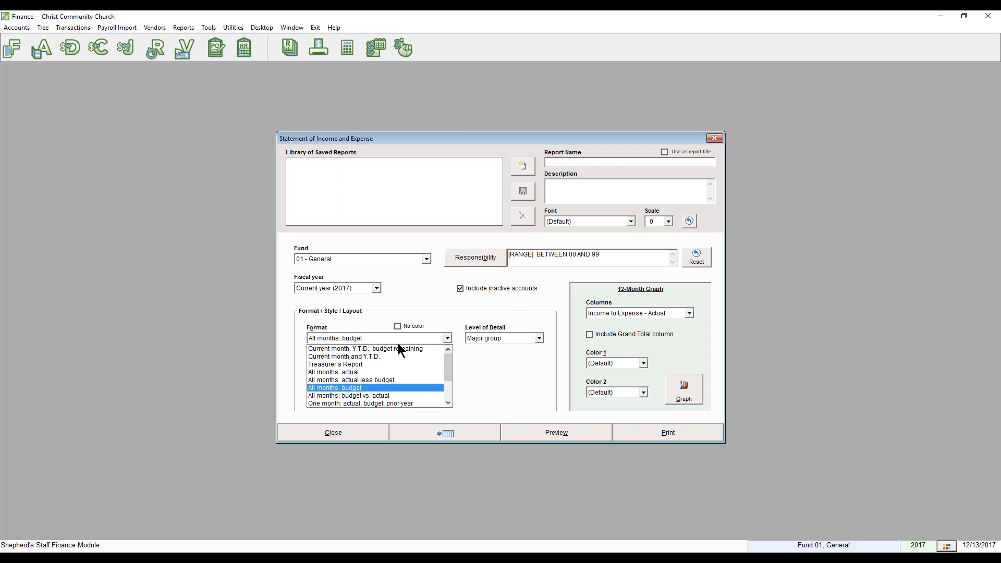
{"action": "left_click", "coordinate": [382, 364]}
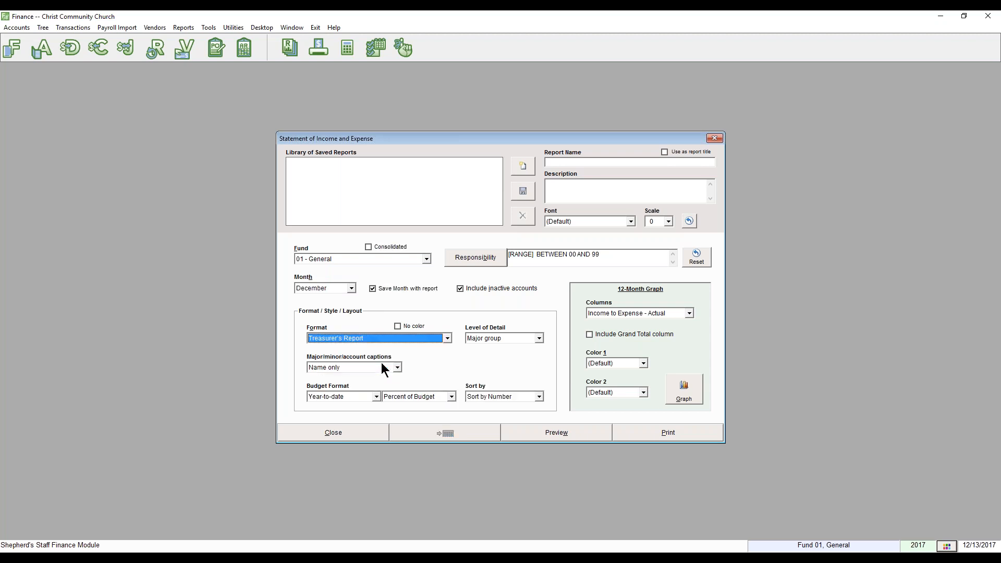
Set Account level of detail, Annual budget with Remaining Budget, sorted by name.
{"action": "left_click", "coordinate": [512, 338]}
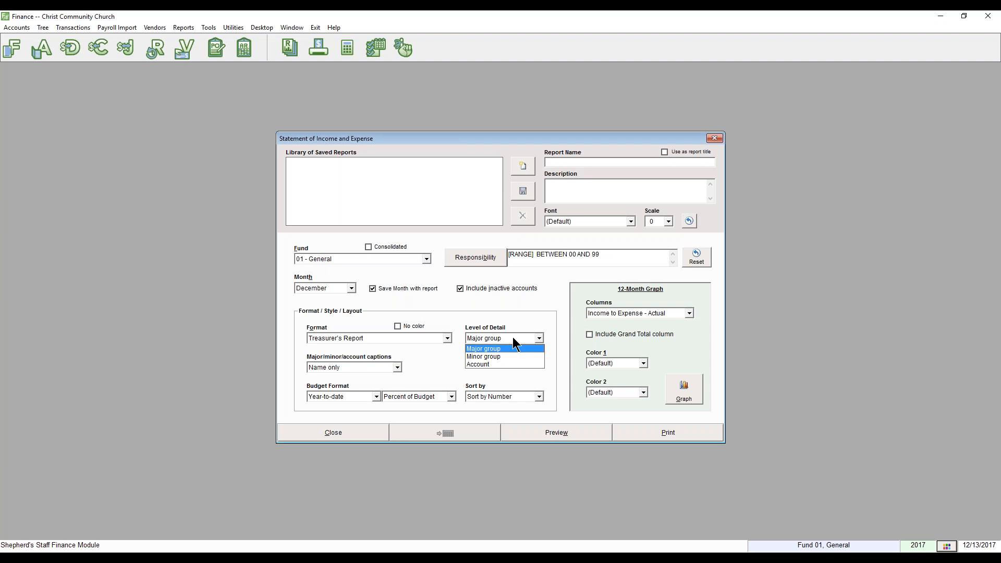
{"action": "left_click", "coordinate": [508, 364]}
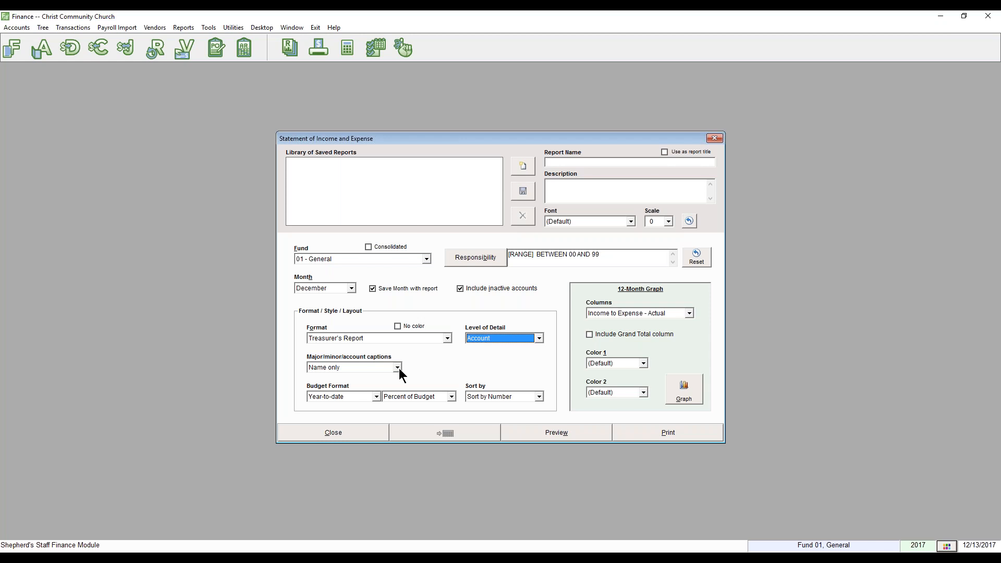
{"action": "left_click", "coordinate": [375, 398]}
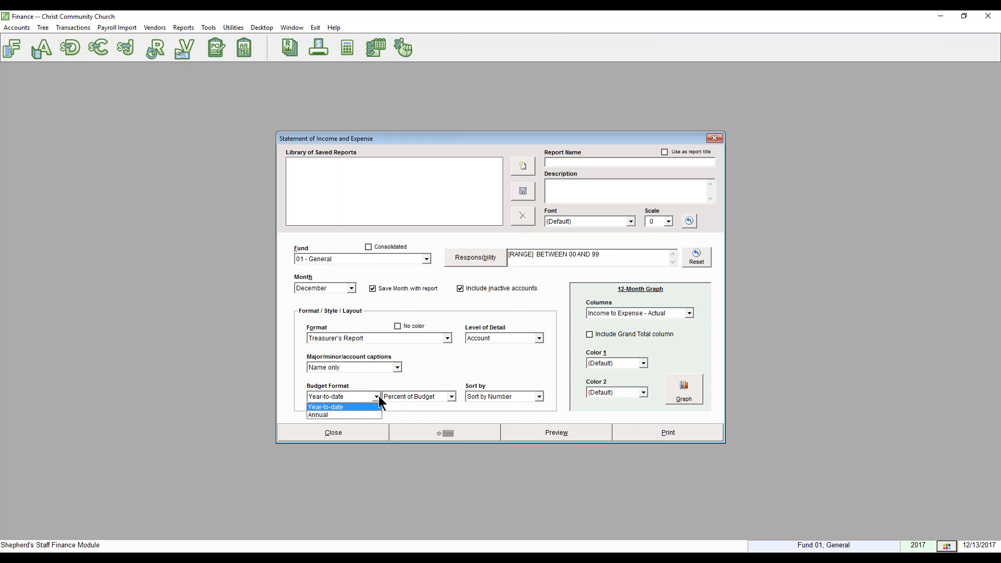
{"action": "left_click", "coordinate": [367, 416]}
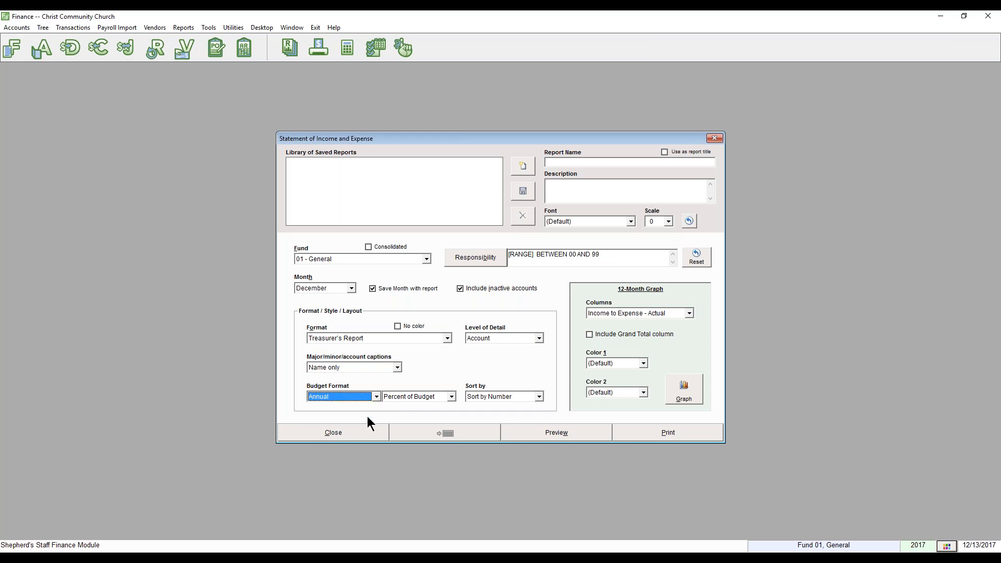
{"action": "left_click", "coordinate": [450, 398]}
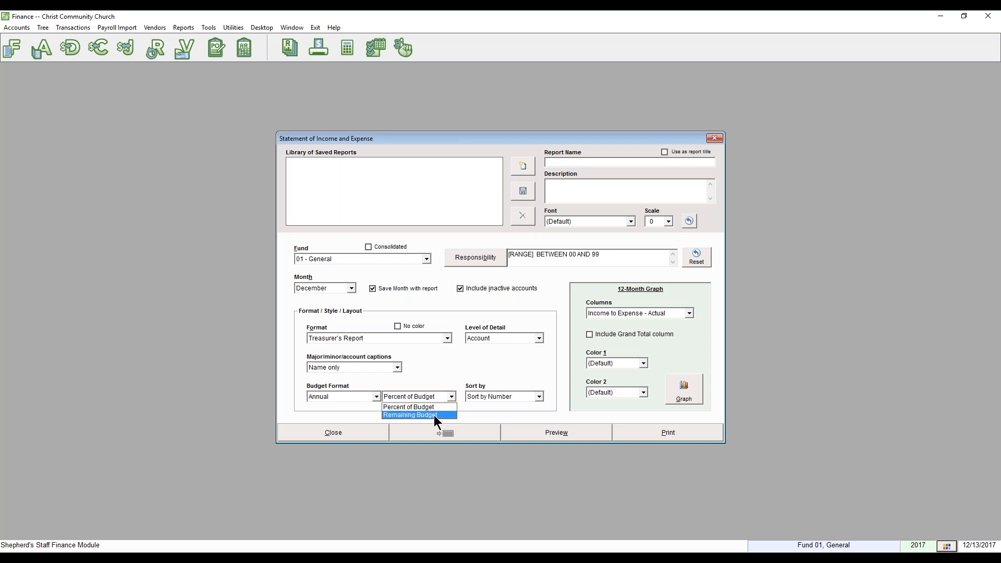
{"action": "left_click", "coordinate": [435, 415]}
{"action": "left_click", "coordinate": [498, 398]}
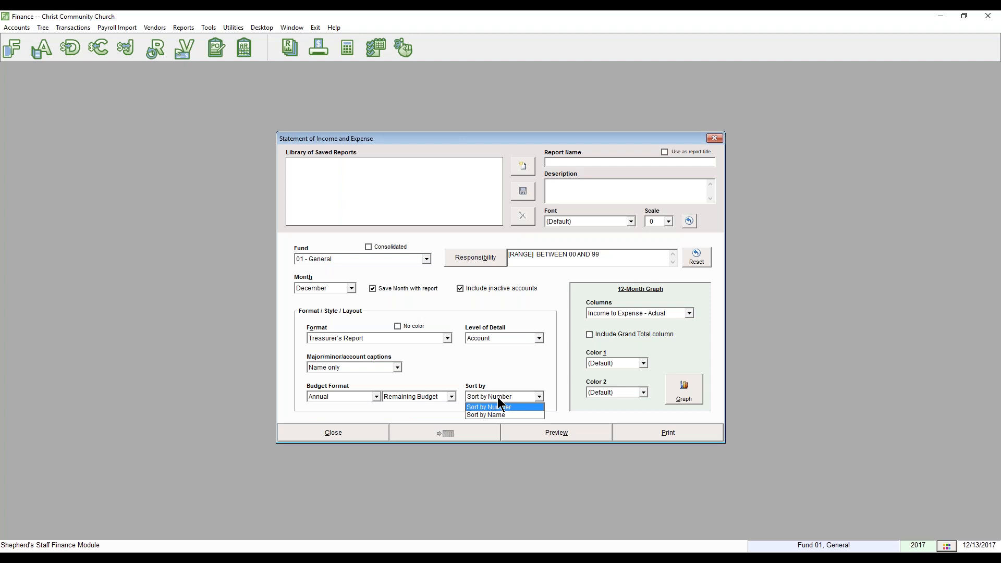
{"action": "left_click", "coordinate": [499, 414]}
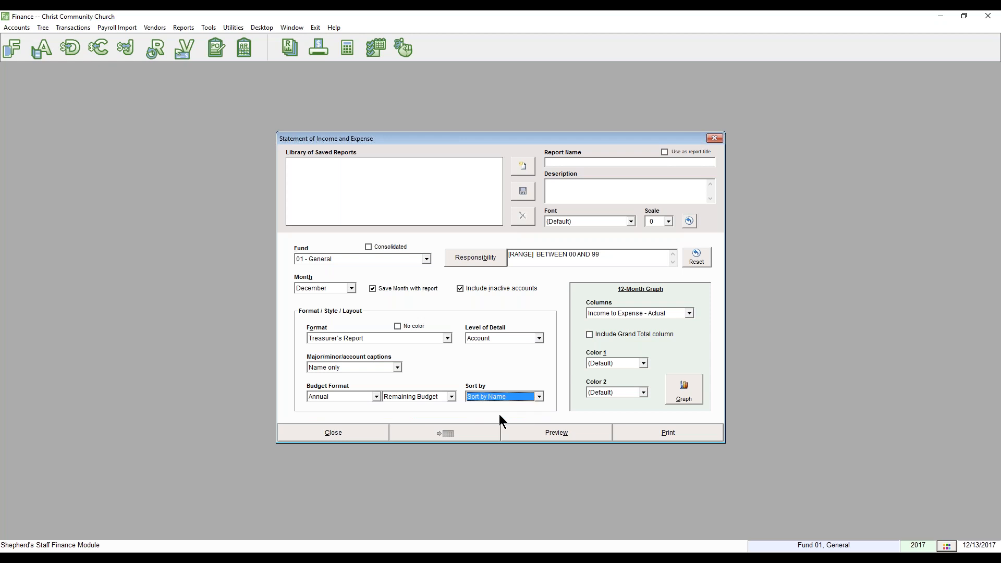
Keep Account detail and Name-only captions, then preview the Treasurer's Report.
{"action": "left_click", "coordinate": [495, 338]}
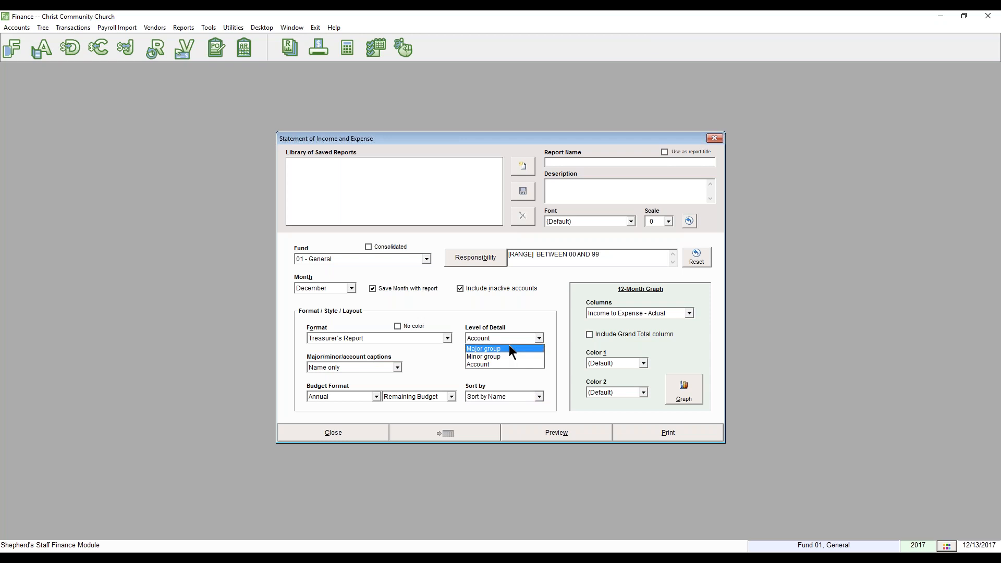
{"action": "left_click", "coordinate": [442, 365]}
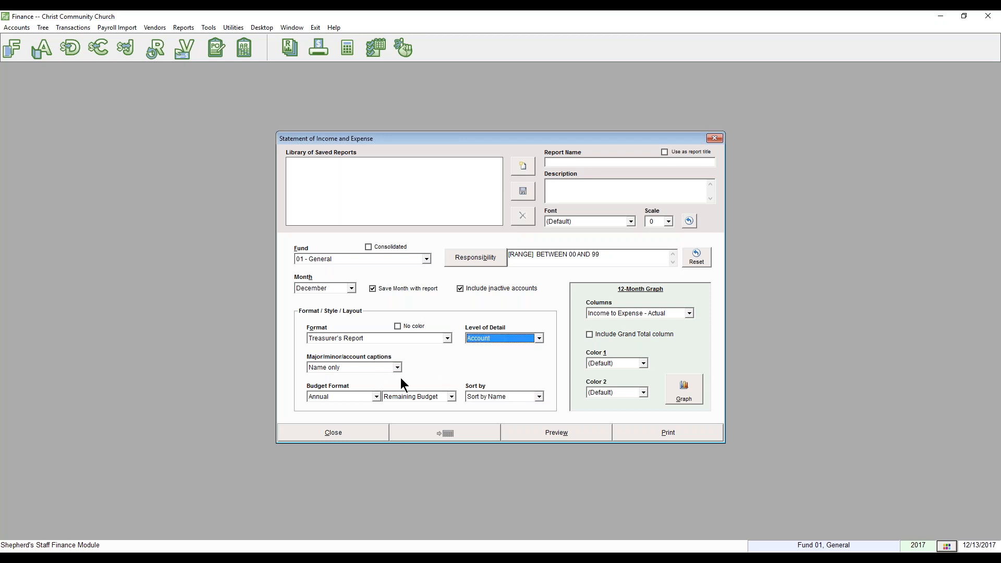
{"action": "left_click", "coordinate": [355, 368]}
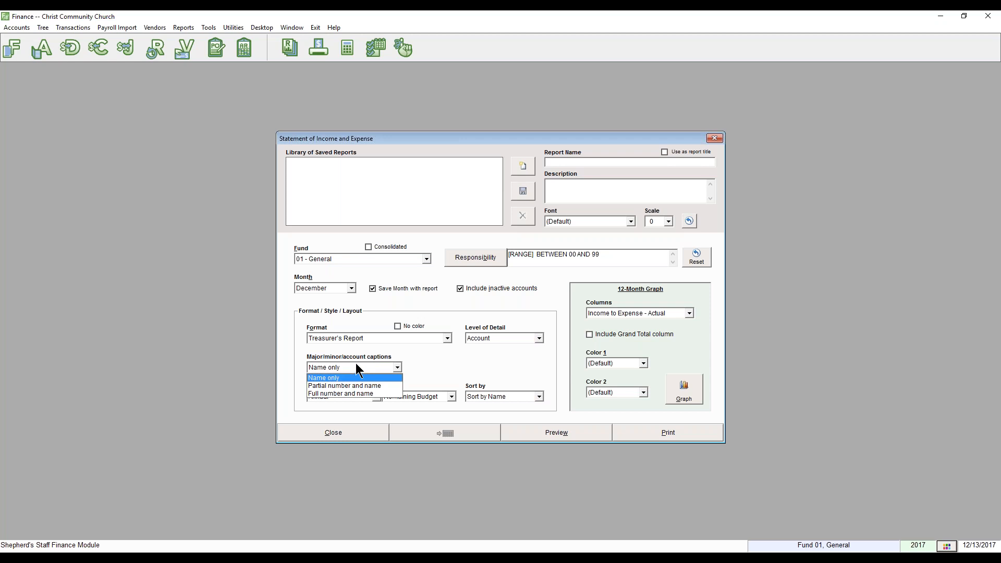
{"action": "left_click", "coordinate": [456, 366]}
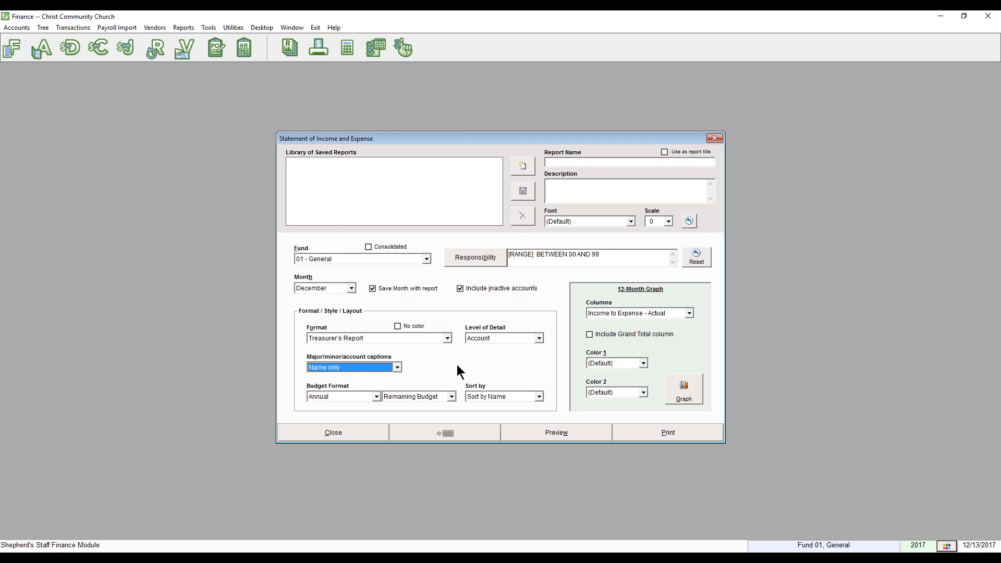
{"action": "left_click", "coordinate": [516, 430]}
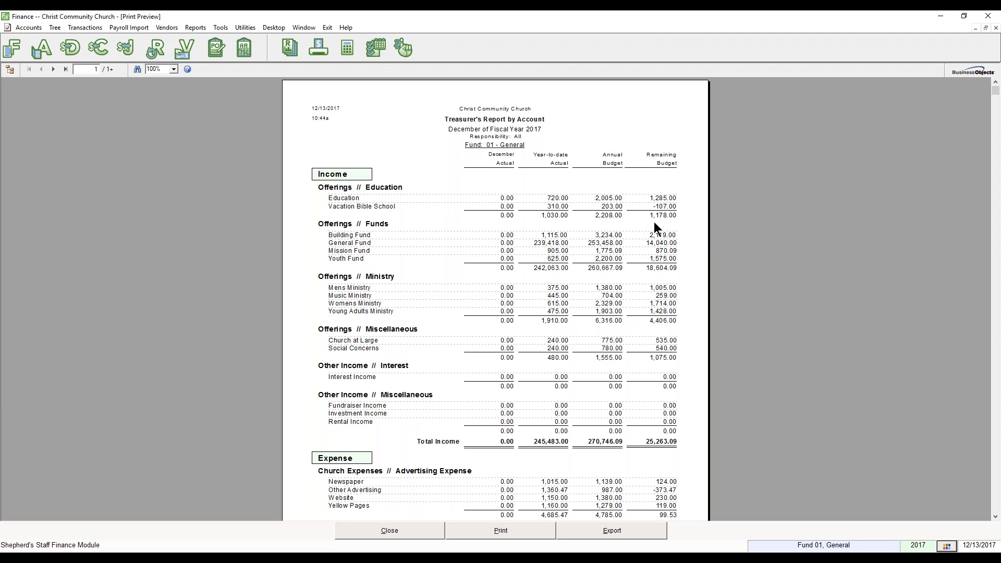
Review the Advertising Expense amounts: 987.00 annual budget, year-to-date actual, -373.47 remaining.
{"action": "scroll", "coordinate": [678, 292], "scroll_direction": "down", "scroll_amount": 5}
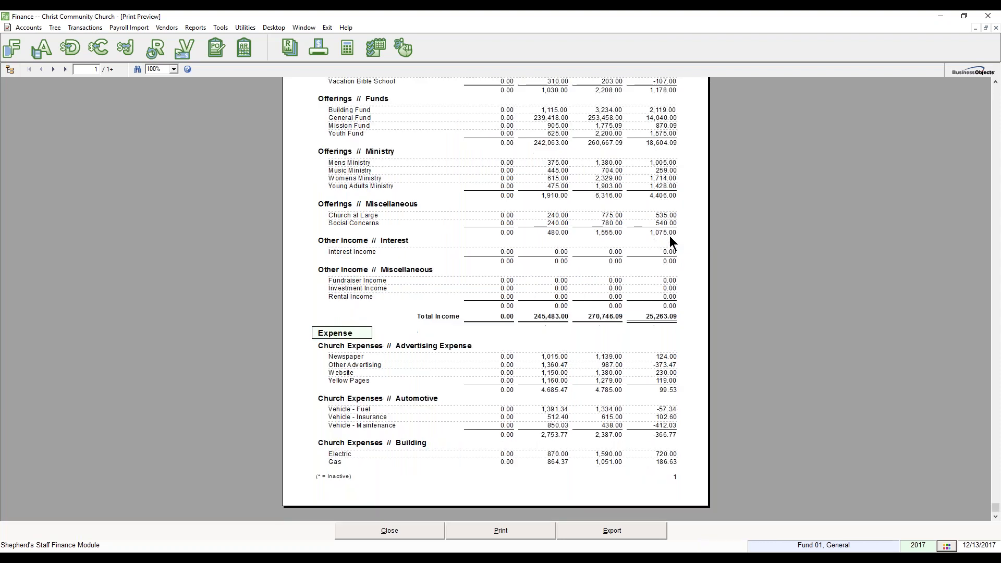
{"action": "left_click", "coordinate": [670, 366]}
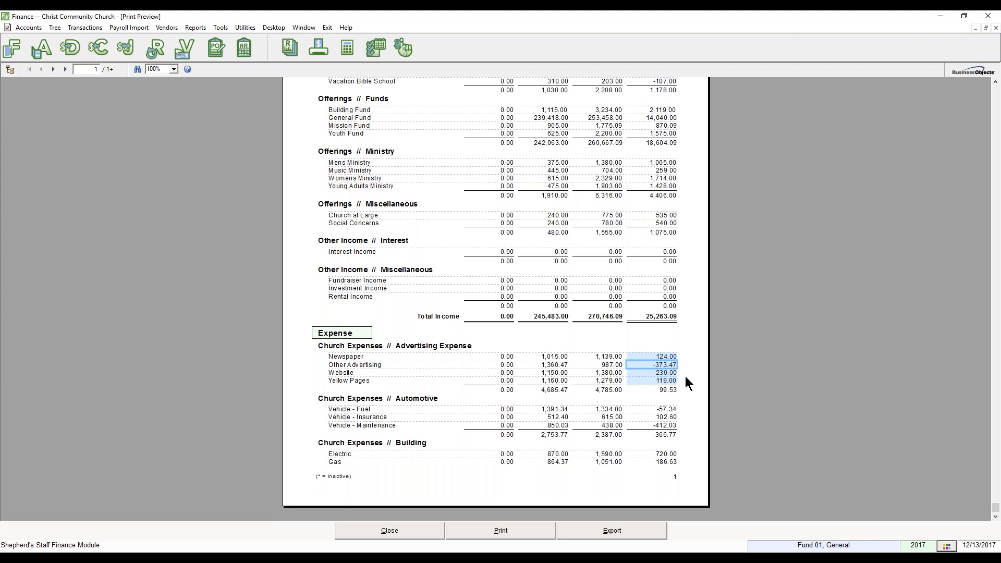
{"action": "left_click", "coordinate": [671, 348]}
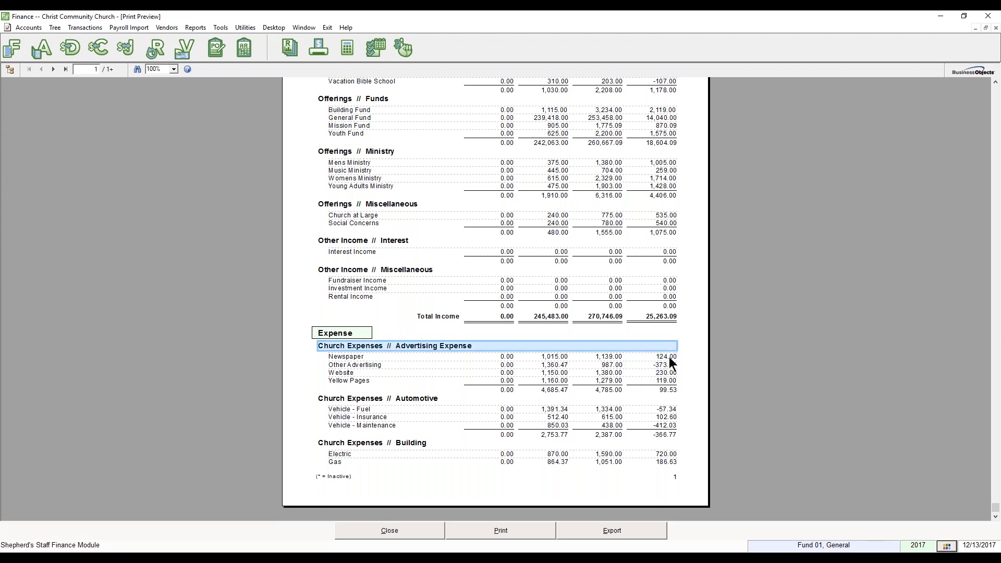
{"action": "left_click", "coordinate": [670, 359]}
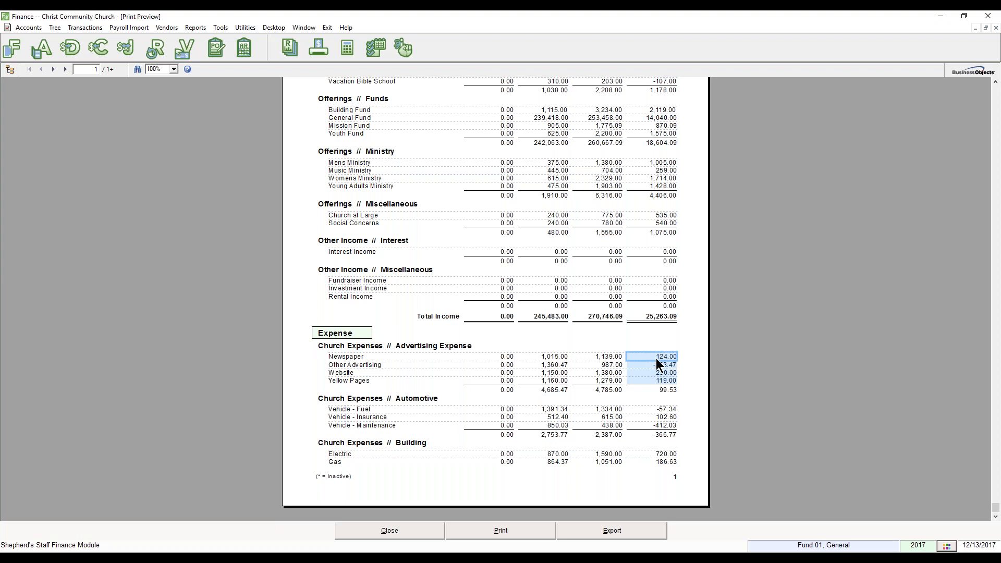
{"action": "scroll", "coordinate": [656, 359], "scroll_direction": "up", "scroll_amount": 3}
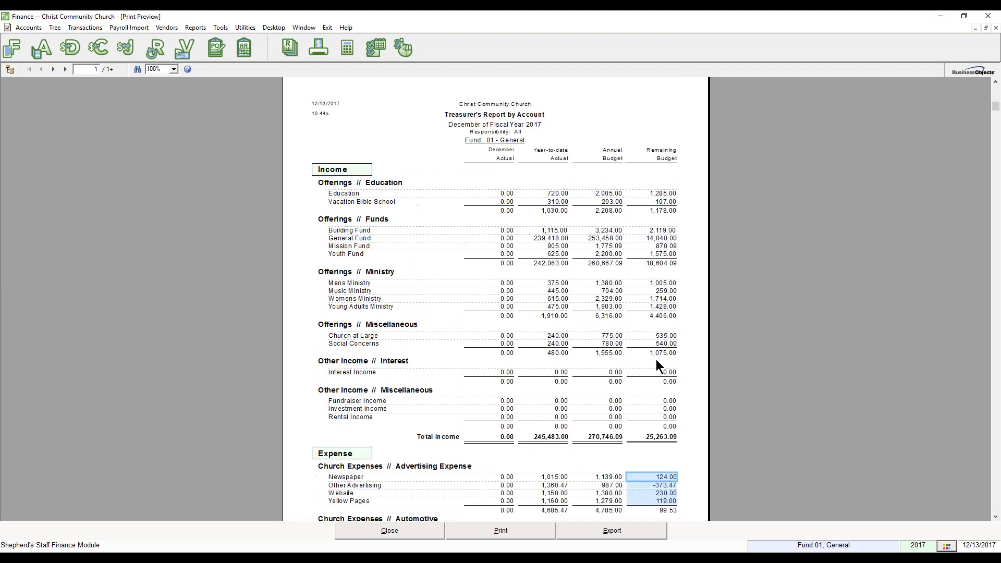
{"action": "left_click", "coordinate": [607, 477]}
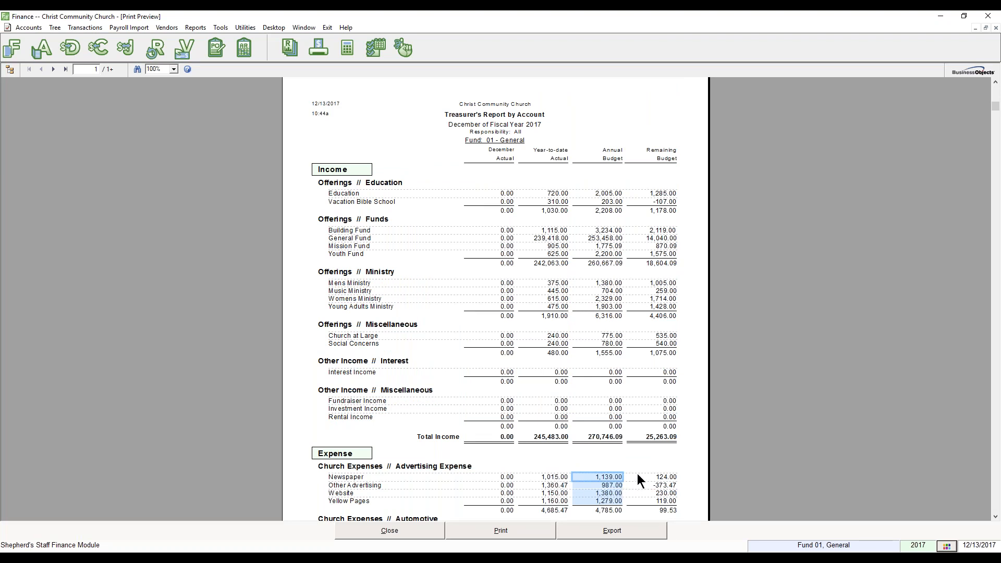
{"action": "left_click", "coordinate": [613, 486]}
{"action": "left_click", "coordinate": [555, 487]}
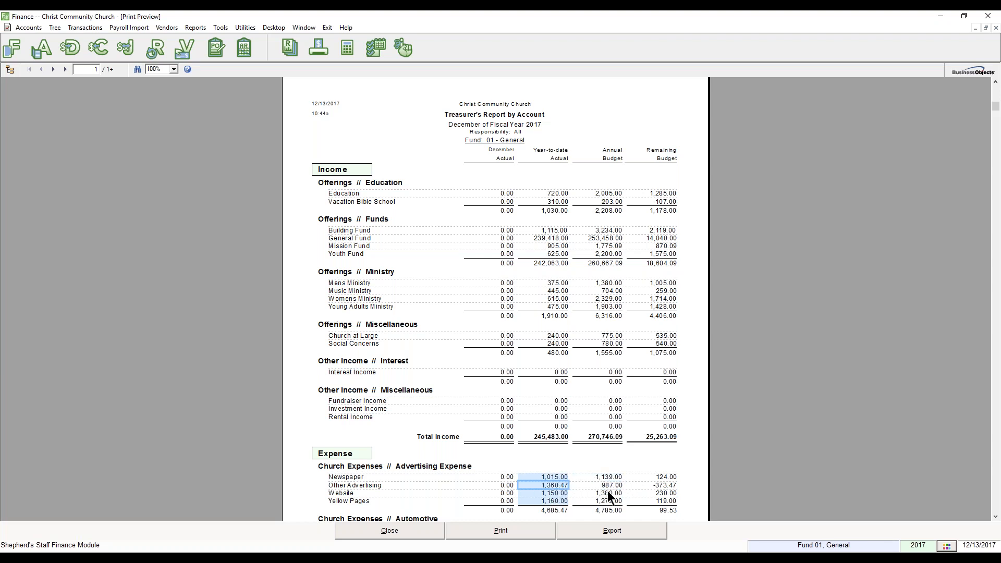
{"action": "left_click", "coordinate": [674, 486]}
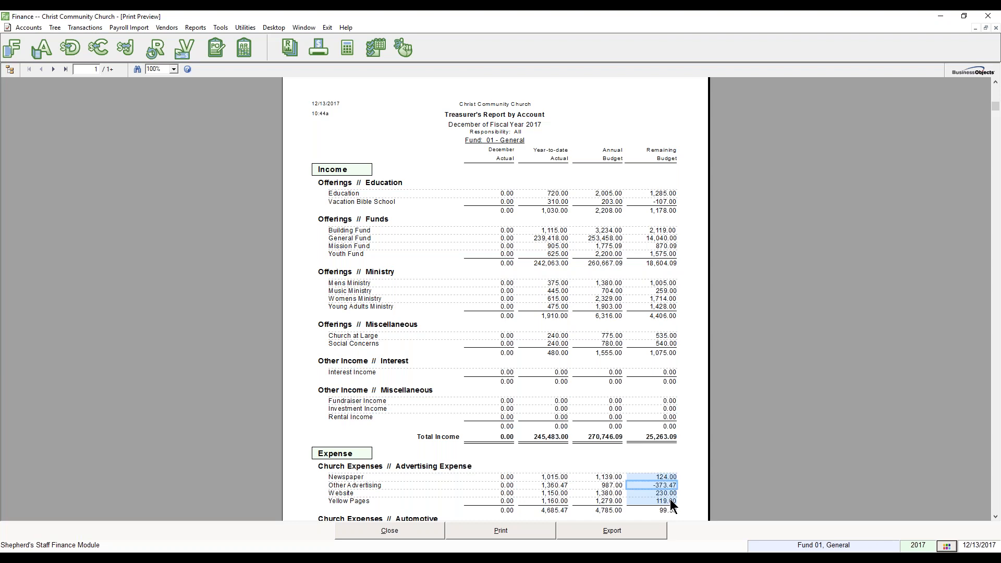
Check the totals on the report's last page, then close the preview.
{"action": "scroll", "coordinate": [662, 485], "scroll_direction": "down", "scroll_amount": 3}
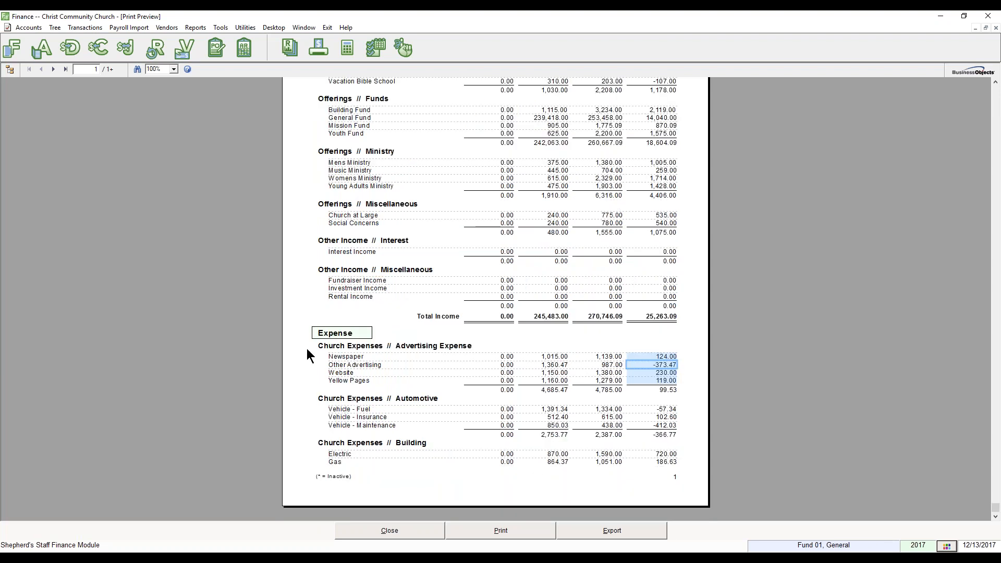
{"action": "left_click", "coordinate": [66, 69]}
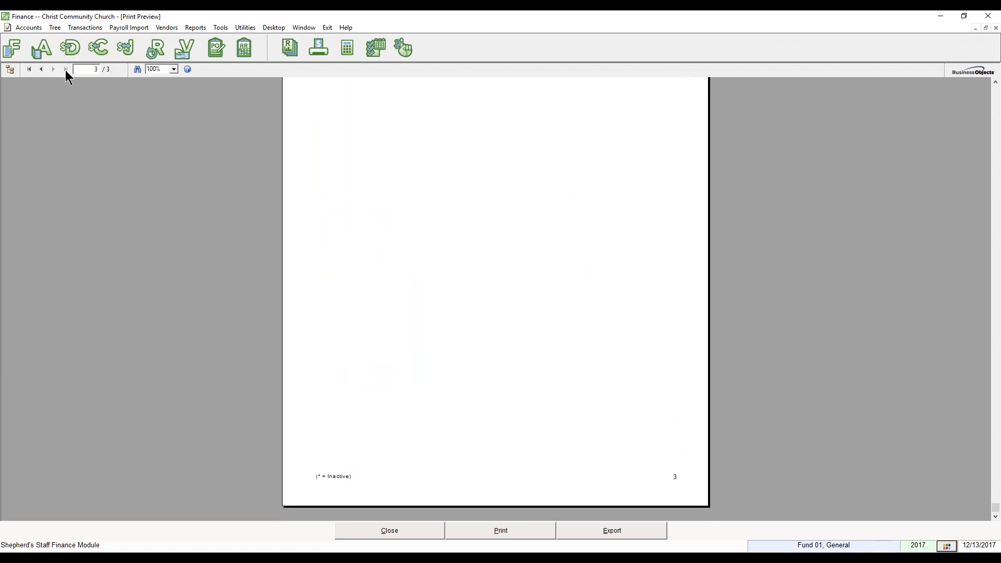
{"action": "scroll", "coordinate": [310, 333], "scroll_direction": "up", "scroll_amount": 5}
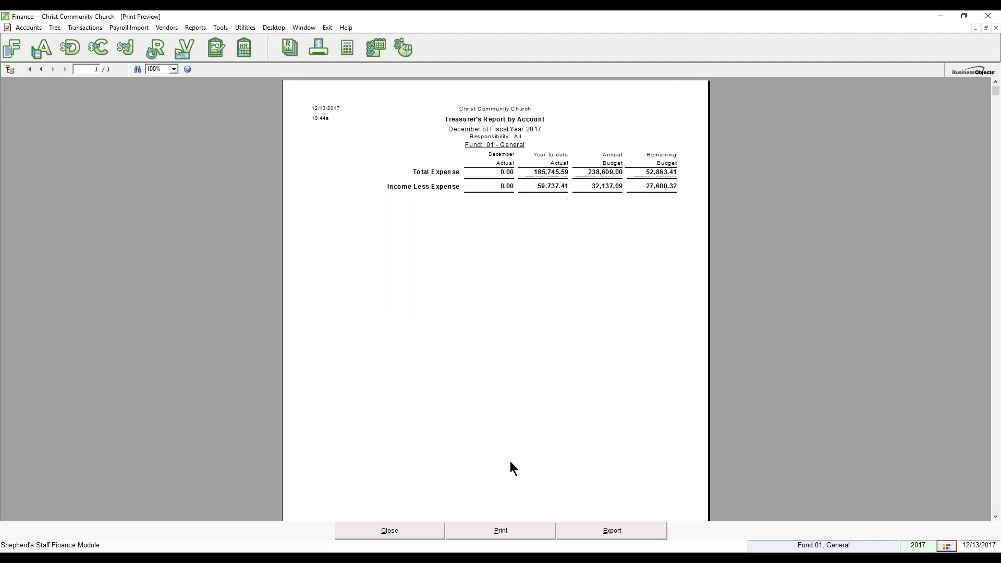
{"action": "left_click", "coordinate": [422, 533]}
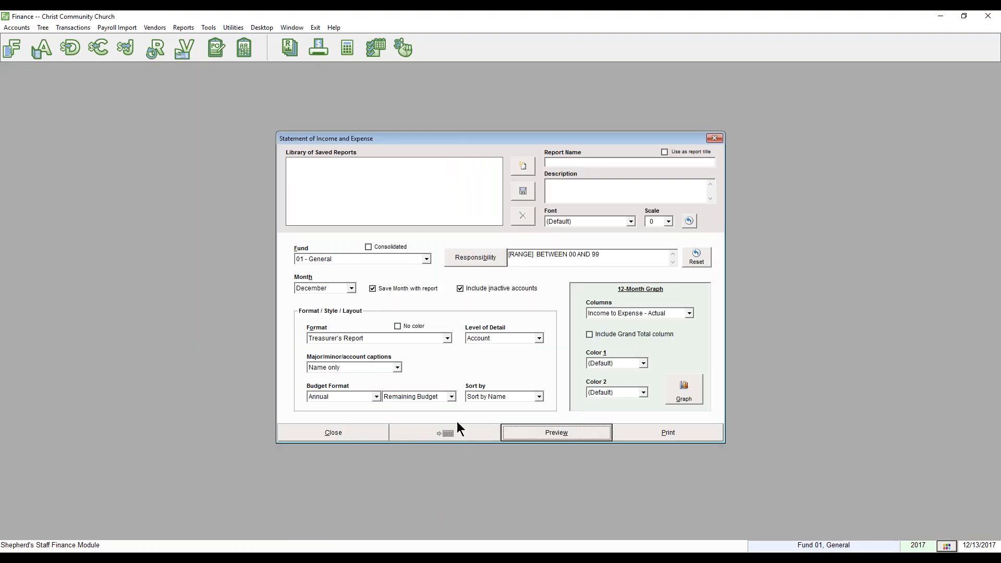
Switch the format to 'Current month, Y.T.D., budget remaining' and preview the statement.
{"action": "left_click", "coordinate": [447, 339]}
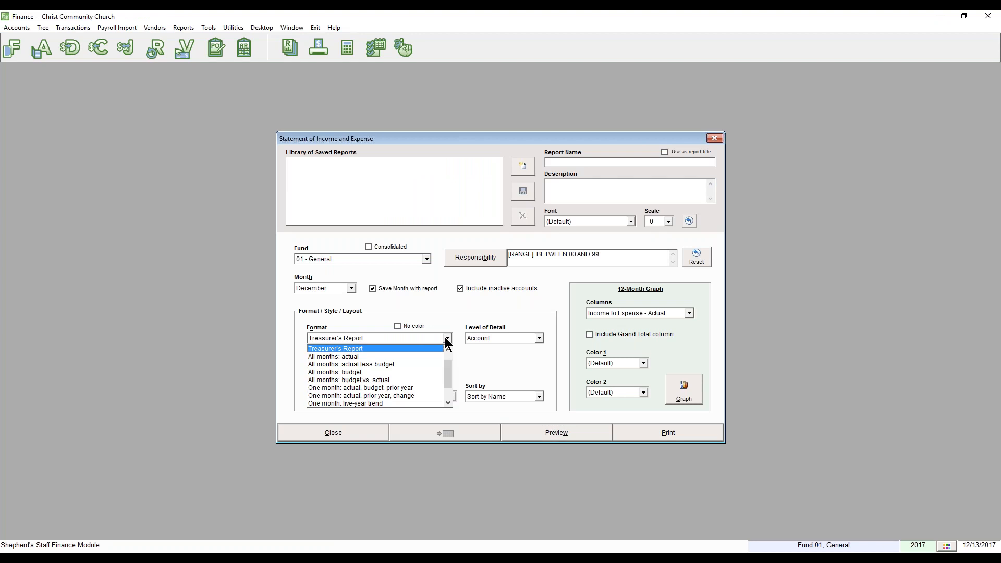
{"action": "scroll", "coordinate": [446, 359], "scroll_direction": "up", "scroll_amount": 1}
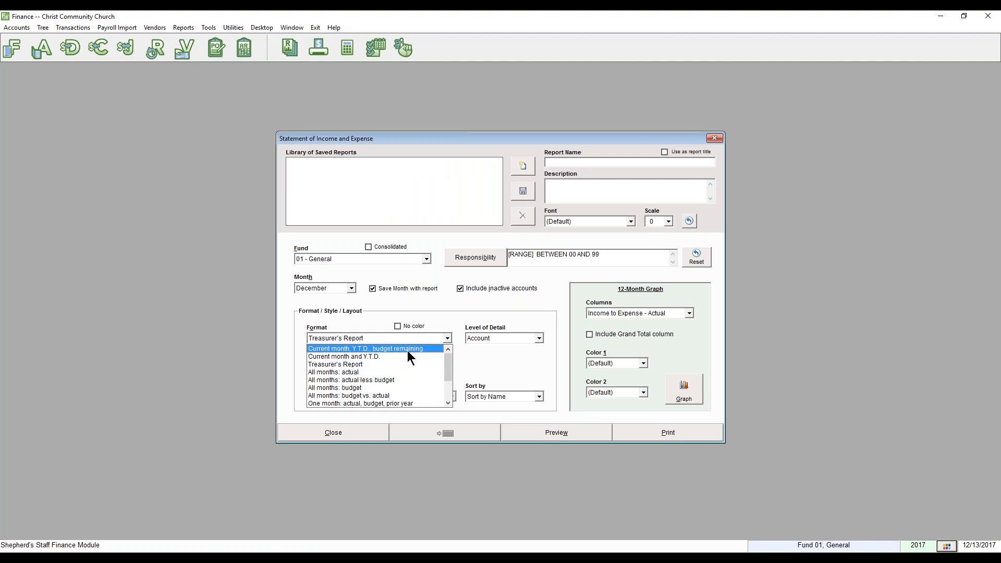
{"action": "left_click", "coordinate": [407, 349]}
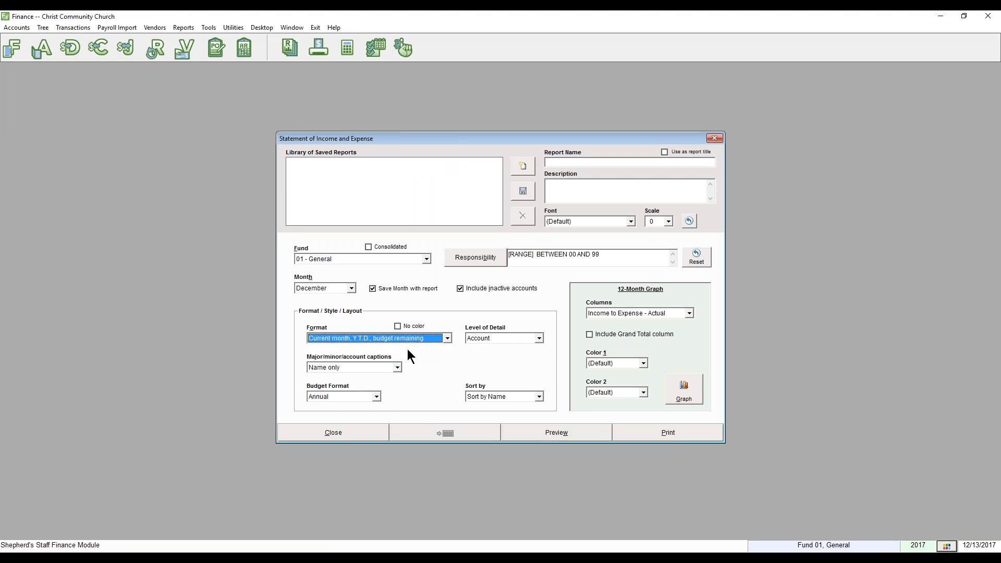
{"action": "left_click", "coordinate": [534, 435]}
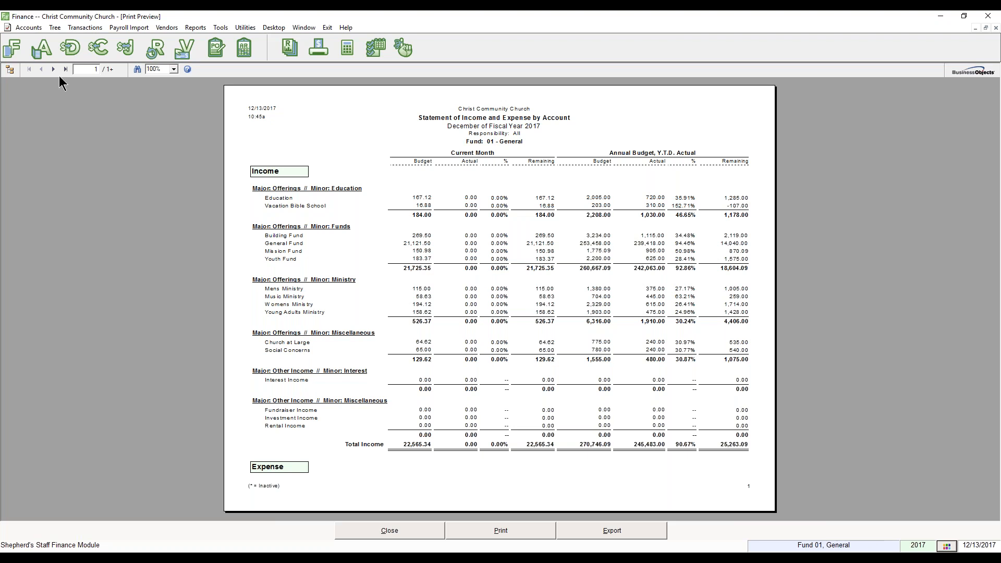
Zoom the Income and Expense preview to 150%, review it, then close it.
{"action": "left_click", "coordinate": [173, 69]}
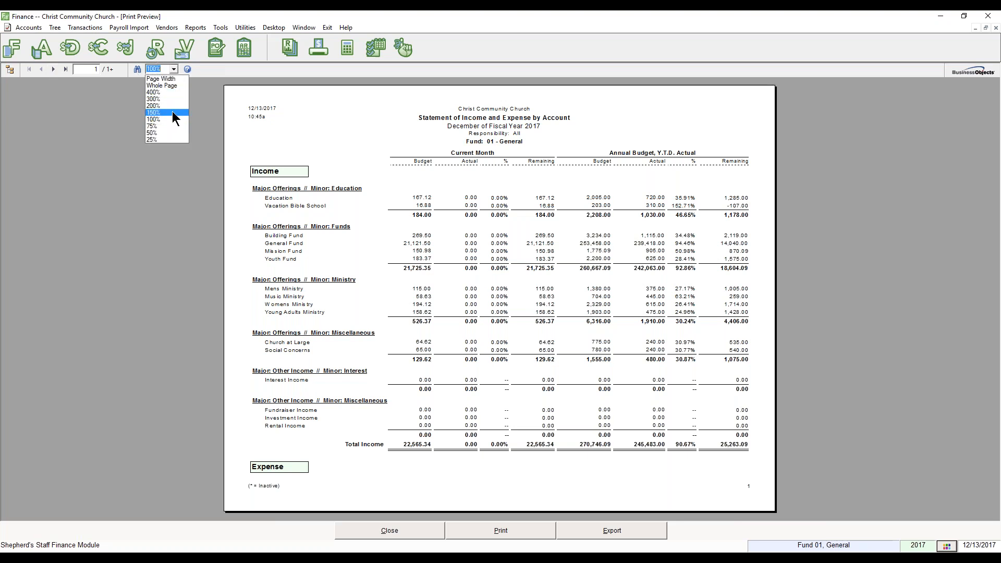
{"action": "left_click", "coordinate": [168, 113]}
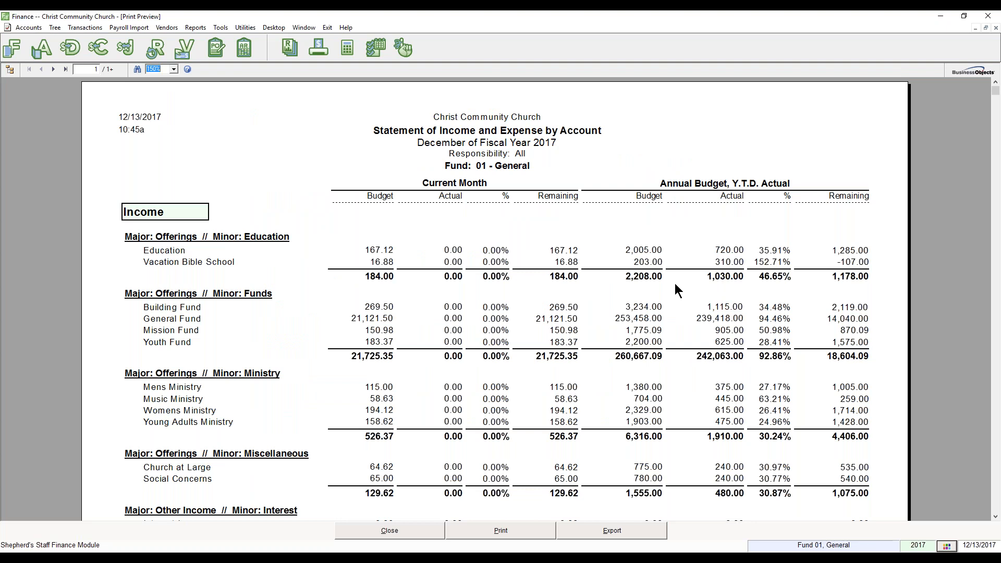
{"action": "left_click", "coordinate": [427, 525]}
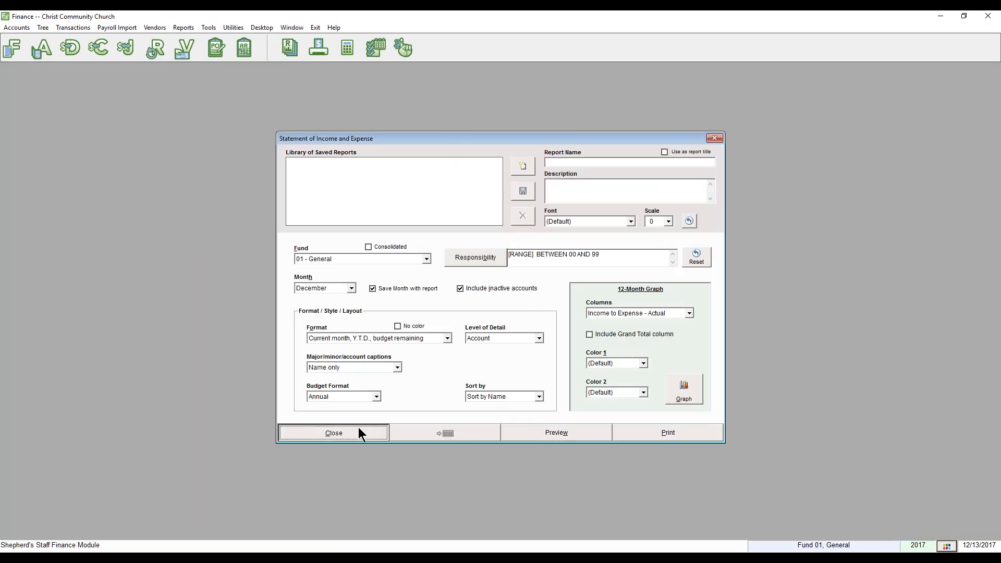
Close the Income and Expense options, open Dedicated Accounts, and bring up the Accounts list.
{"action": "left_click", "coordinate": [358, 429]}
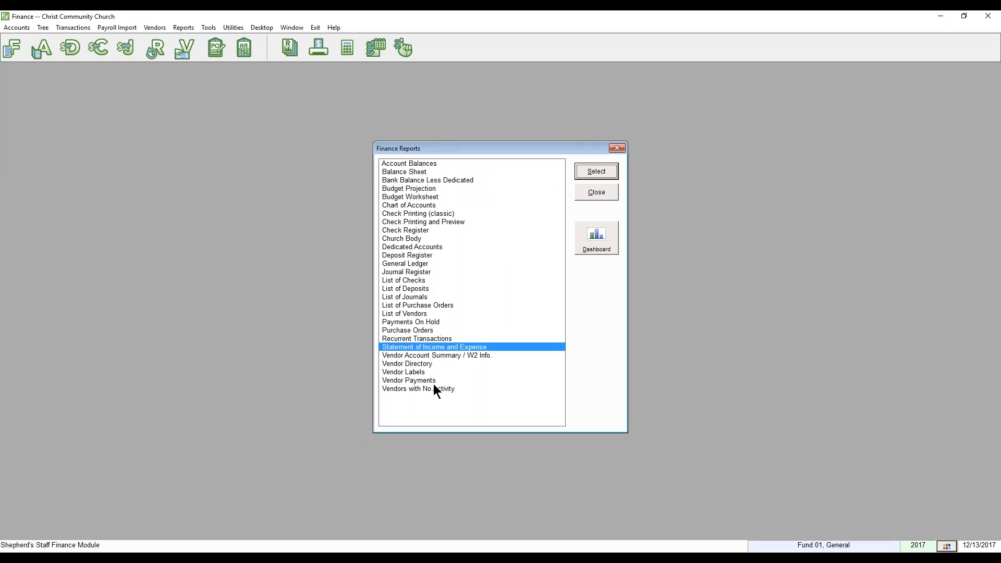
{"action": "left_click", "coordinate": [433, 247]}
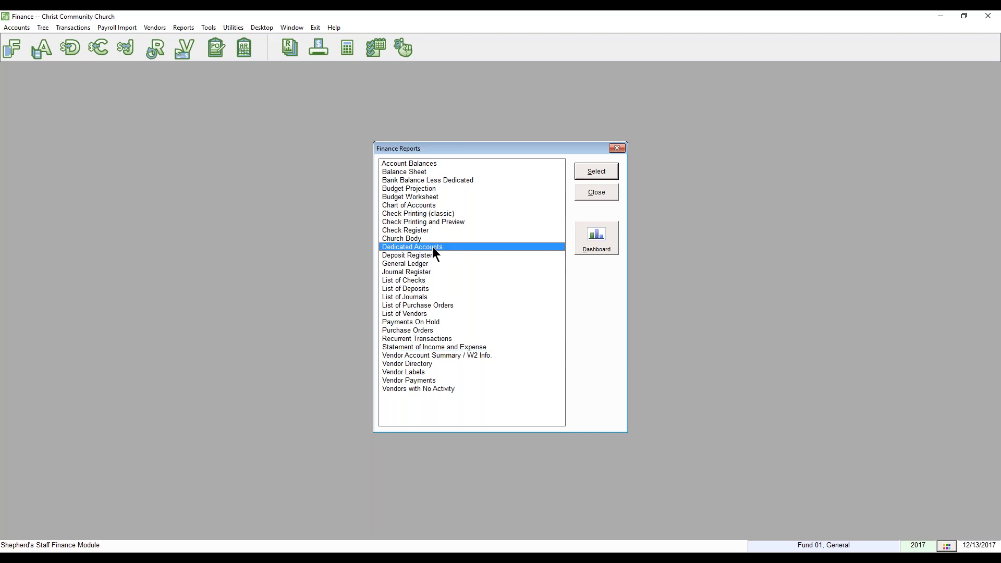
{"action": "double_click", "coordinate": [432, 247]}
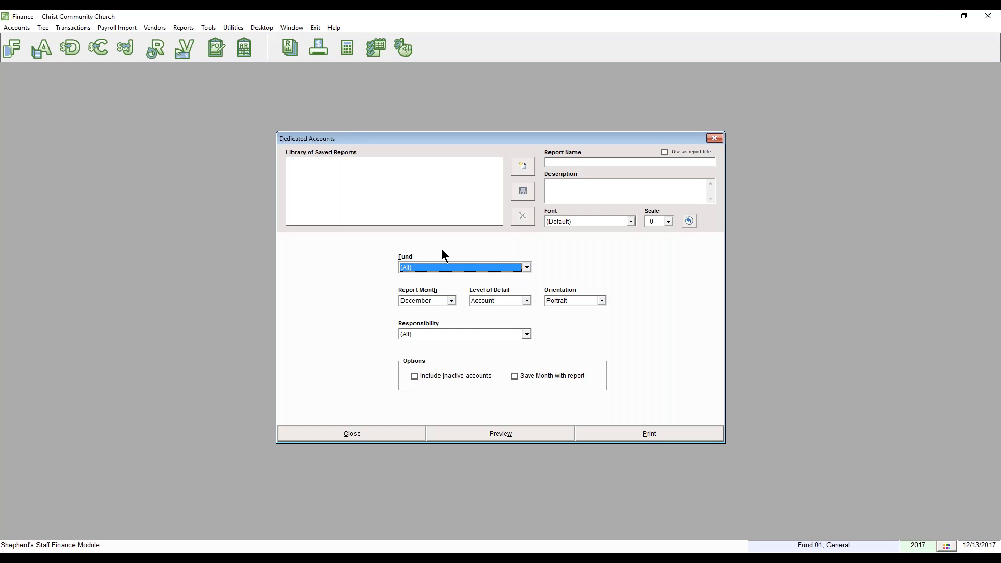
{"action": "left_click", "coordinate": [43, 50]}
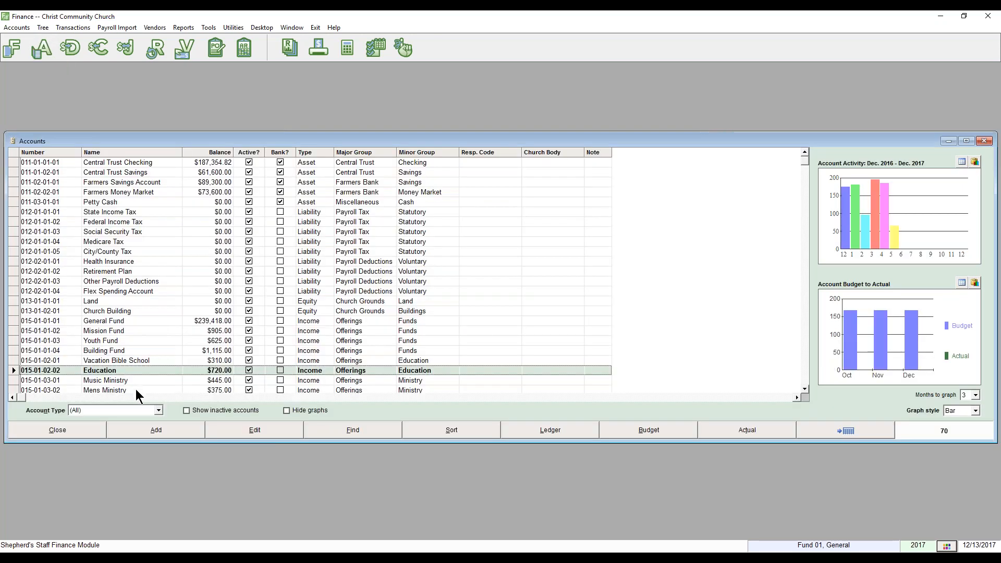
Add a new Dedicated account named Building Fund.
{"action": "scroll", "coordinate": [155, 332], "scroll_direction": "down", "scroll_amount": 15}
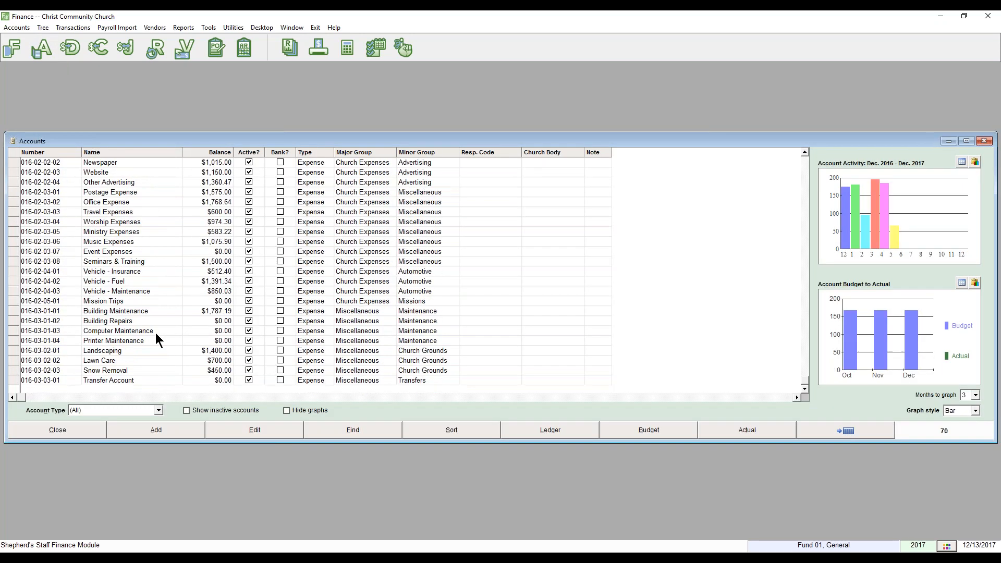
{"action": "left_click", "coordinate": [164, 430]}
{"action": "left_click", "coordinate": [453, 305]}
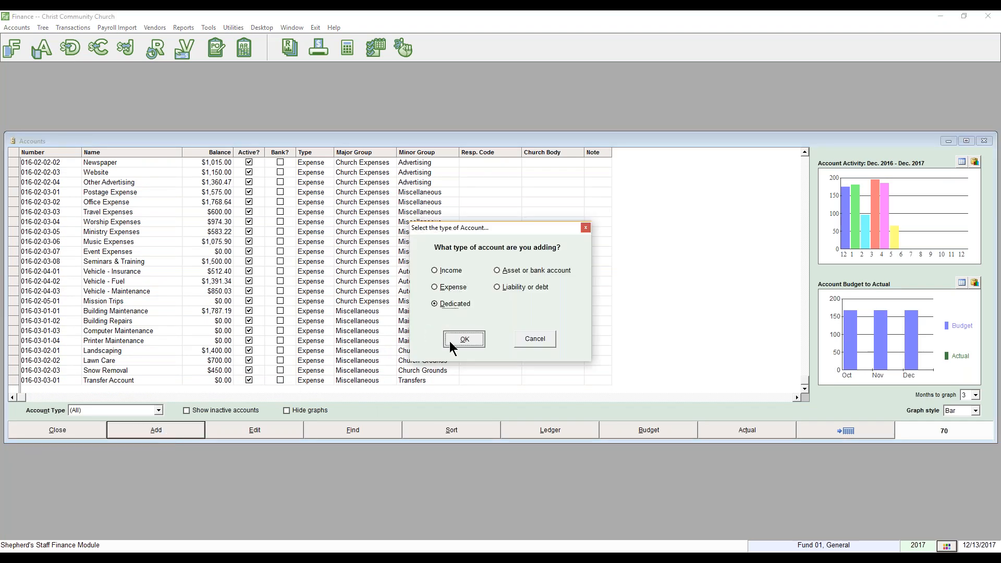
{"action": "left_click", "coordinate": [449, 341]}
{"action": "type", "text": "Sch"}
{"action": "key", "text": "BackSpace"}
{"action": "key", "text": "BackSpace"}
{"action": "key", "text": "BackSpace"}
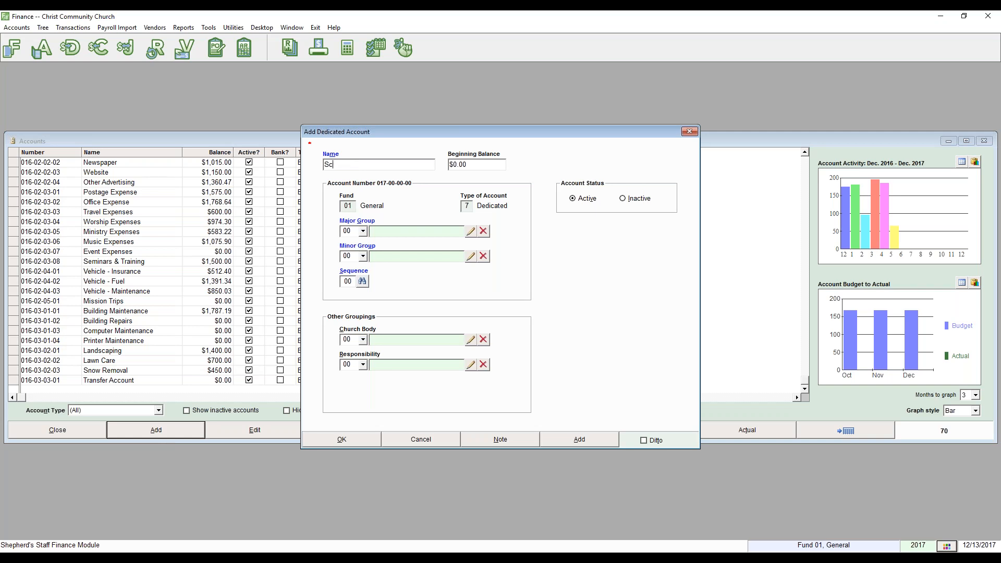
{"action": "type", "text": "Building Fund"}
Give Building Fund a 10000.00 beginning balance and save it, confirming the warning.
{"action": "left_click", "coordinate": [483, 166]}
{"action": "type", "text": "1000."}
{"action": "key", "text": "BackSpace"}
{"action": "type", "text": "0.00"}
{"action": "left_click", "coordinate": [325, 444]}
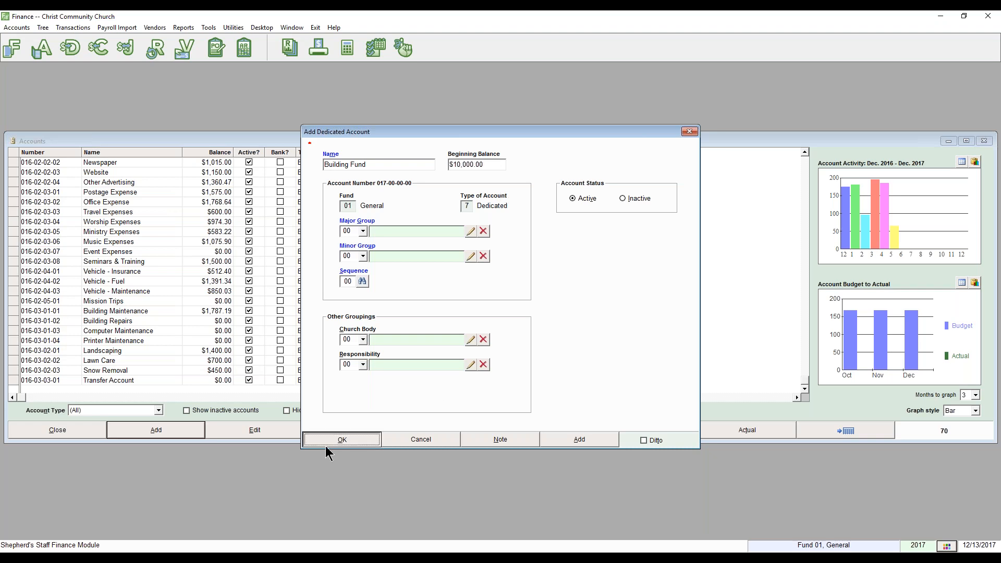
{"action": "left_click", "coordinate": [543, 335]}
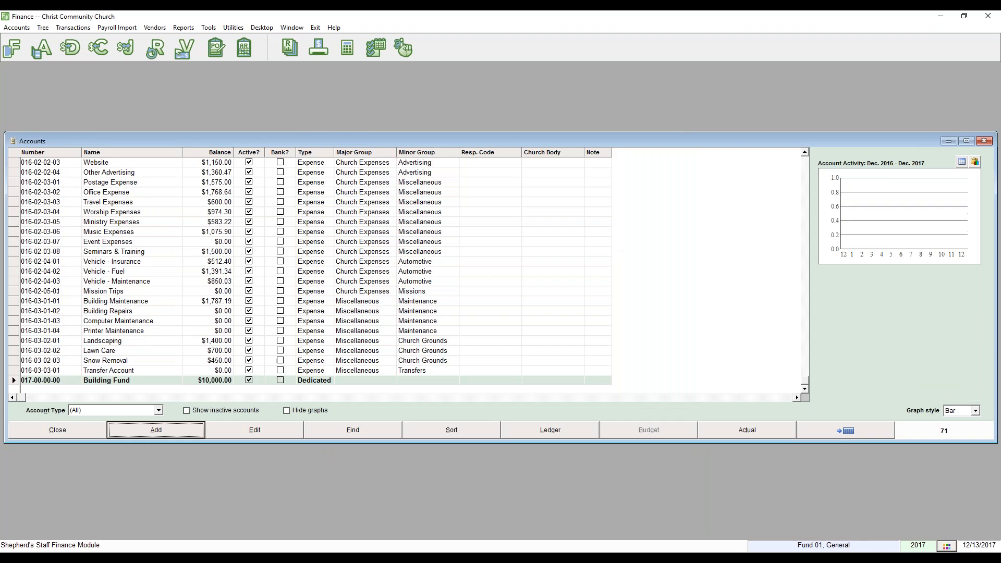
Preview the Dedicated Accounts report with inactive accounts included, then close the preview.
{"action": "left_click", "coordinate": [93, 424]}
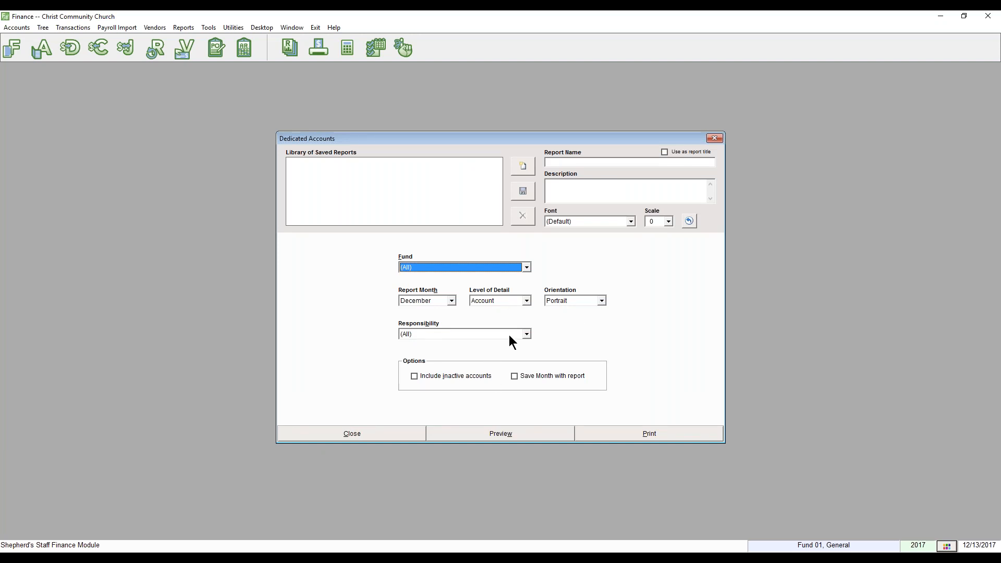
{"action": "left_click", "coordinate": [473, 377]}
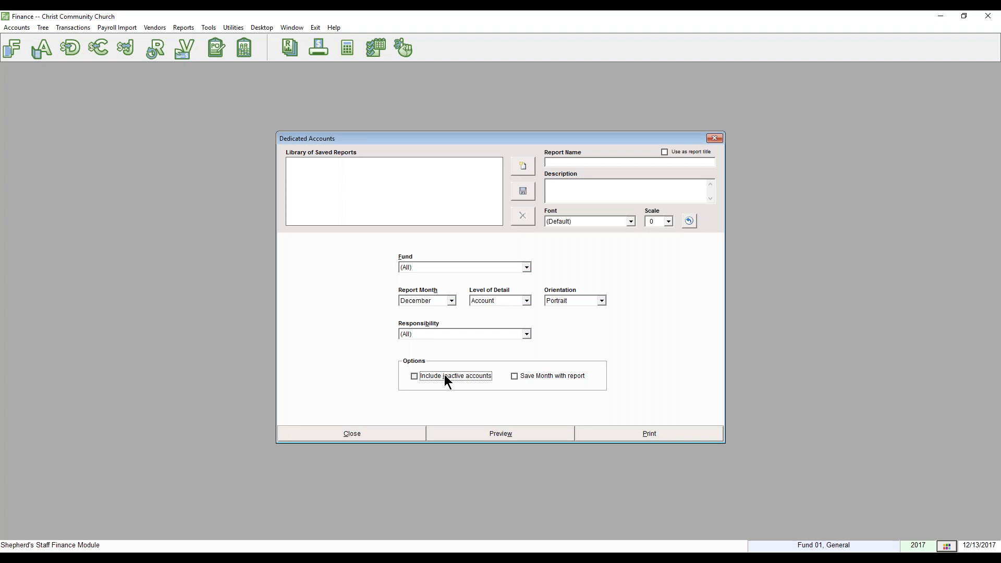
{"action": "left_click", "coordinate": [465, 431]}
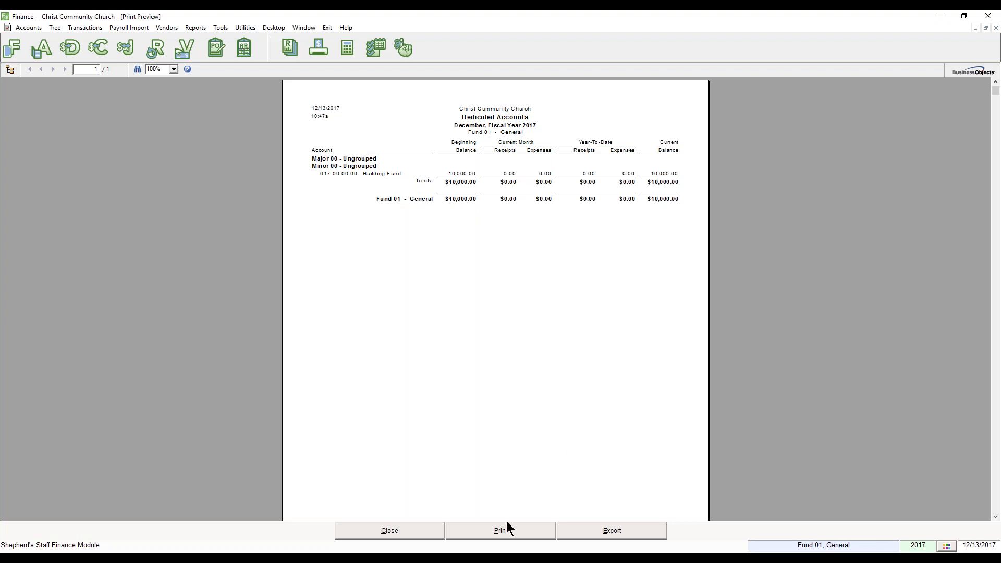
{"action": "left_click", "coordinate": [429, 537]}
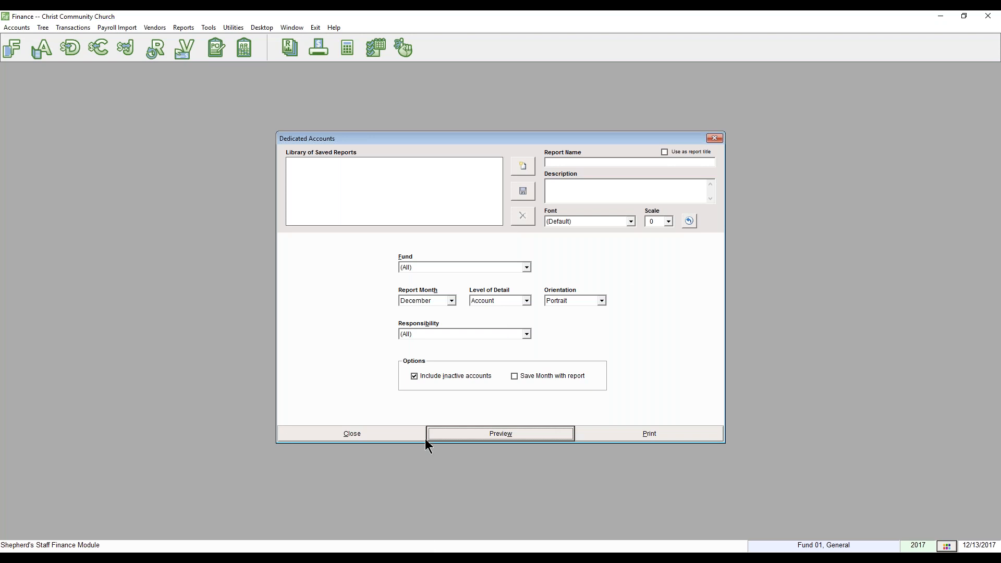
Close the report windows, start Utilities > Year End, and decline at the backup warning.
{"action": "left_click", "coordinate": [382, 440]}
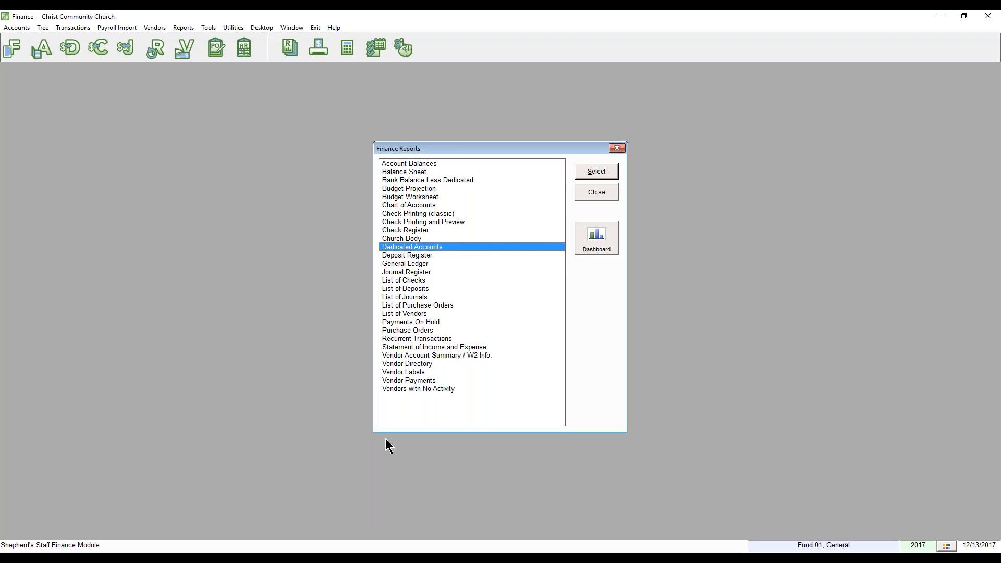
{"action": "left_click", "coordinate": [603, 196]}
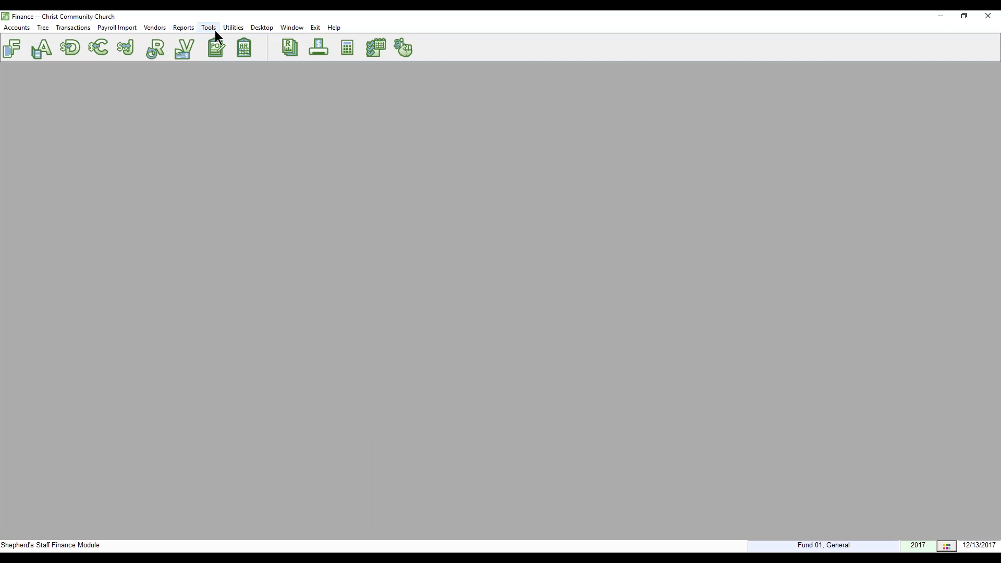
{"action": "left_click", "coordinate": [229, 30]}
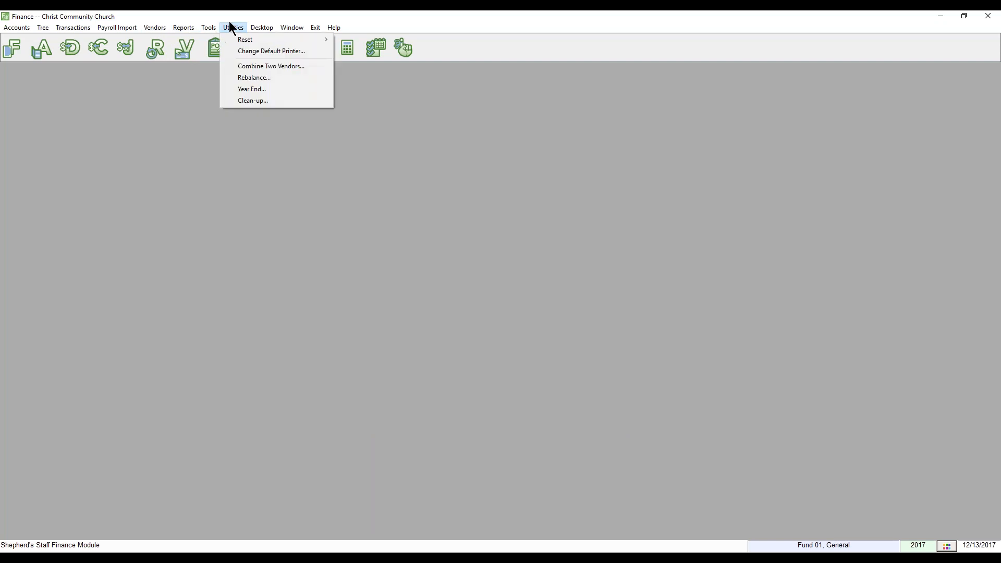
{"action": "left_click", "coordinate": [249, 90]}
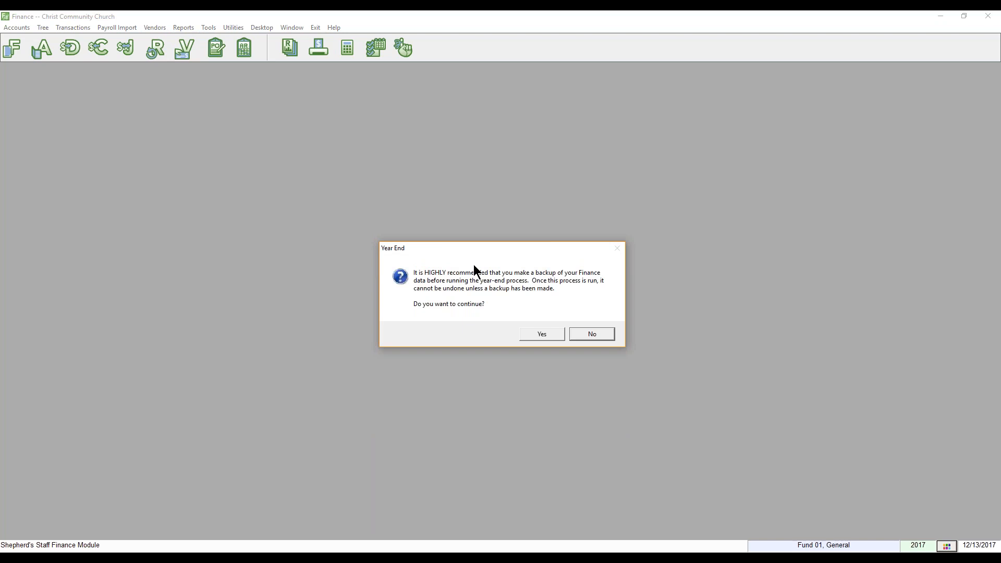
{"action": "left_click", "coordinate": [598, 334]}
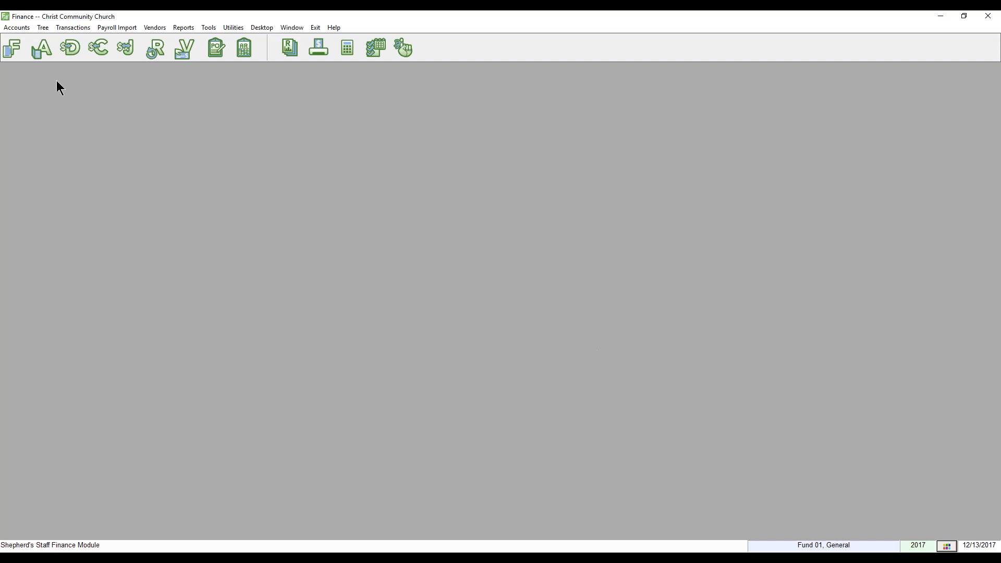
Review the accounts: Central Trust Checking activity, Land, Mission Trips budget, and the new $10,000.00 Building Fund.
{"action": "left_click", "coordinate": [43, 55]}
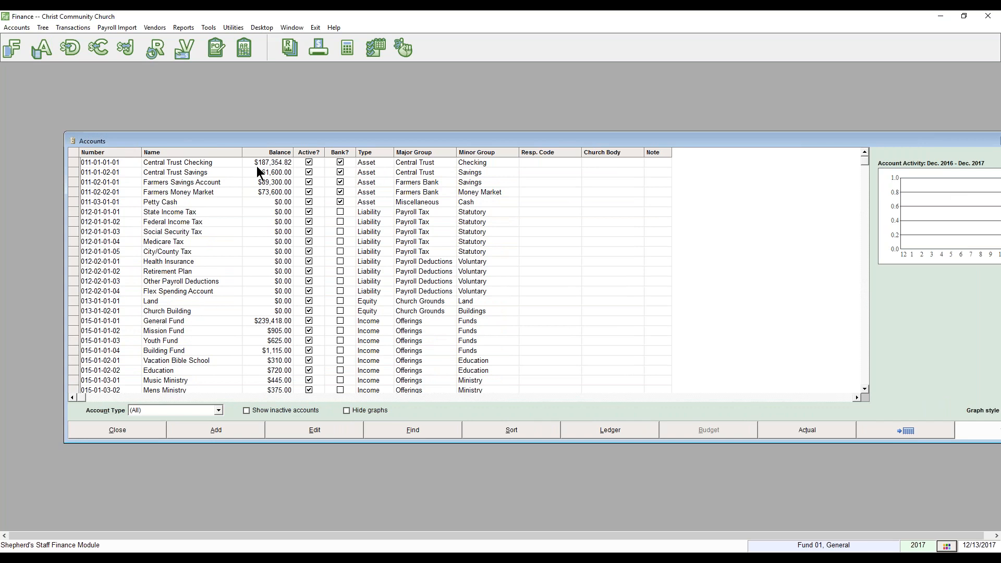
{"action": "left_click", "coordinate": [265, 161]}
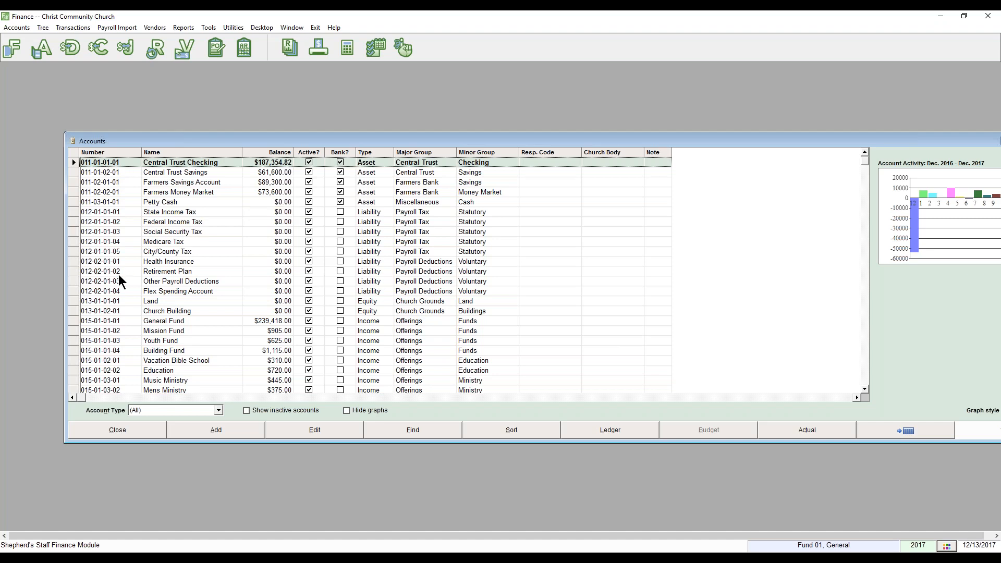
{"action": "left_click", "coordinate": [124, 304]}
{"action": "scroll", "coordinate": [179, 358], "scroll_direction": "down", "scroll_amount": 15}
{"action": "left_click", "coordinate": [162, 382]}
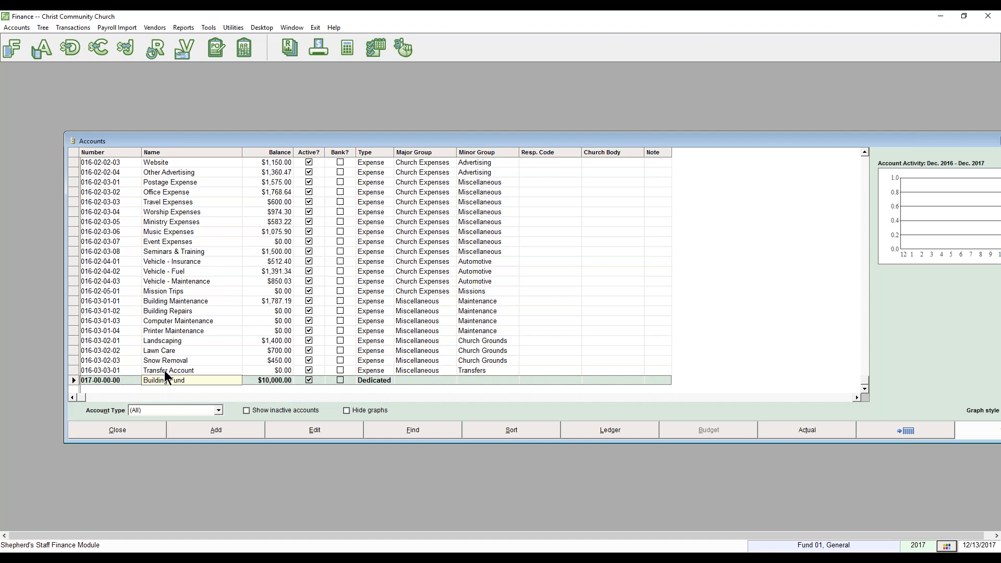
{"action": "left_click", "coordinate": [105, 293]}
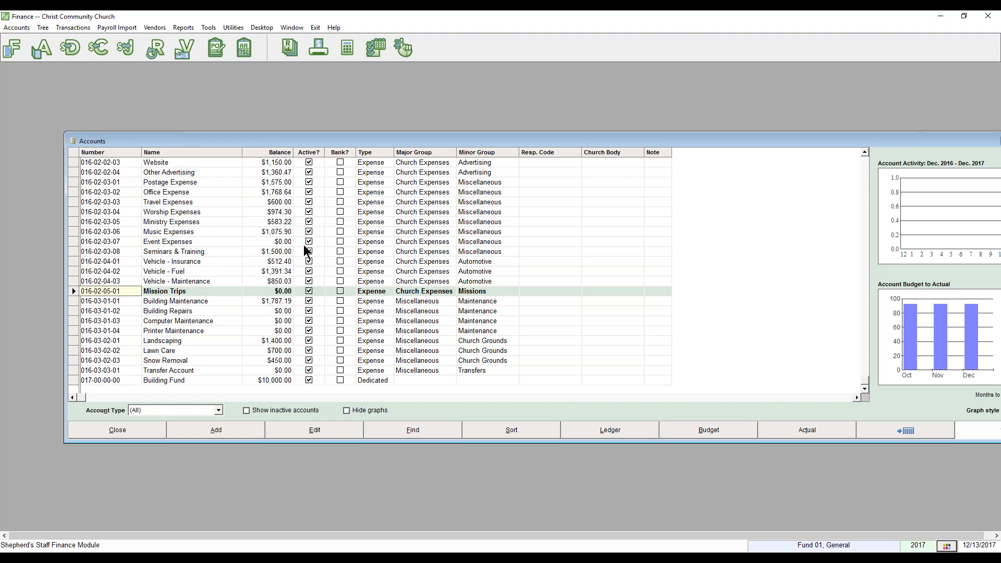
{"action": "left_click", "coordinate": [118, 431]}
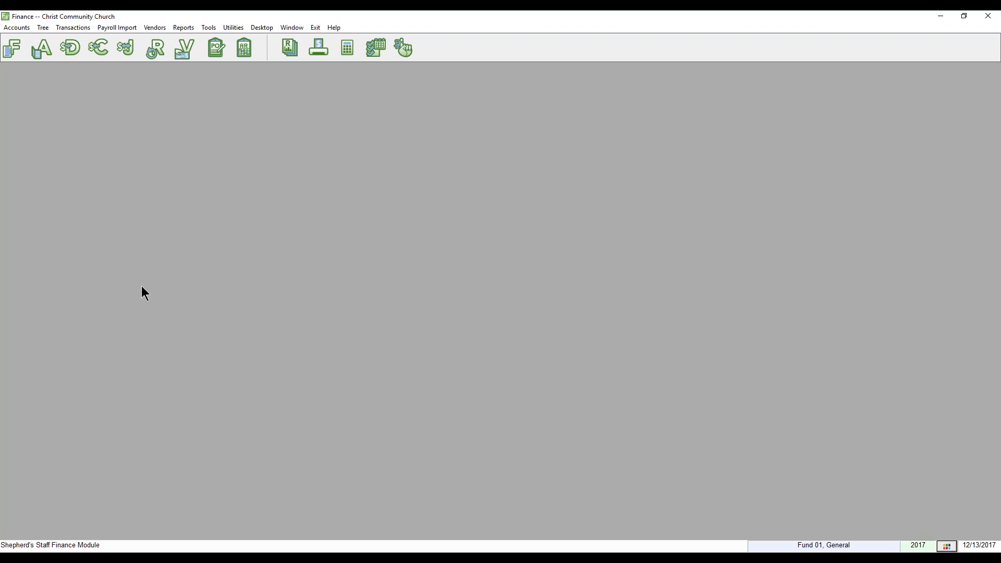
Start Year End, accept the backup warning, and choose to close 2017 and open 1/1/2018–12/31/2018.
{"action": "left_click", "coordinate": [229, 28]}
{"action": "left_click", "coordinate": [254, 92]}
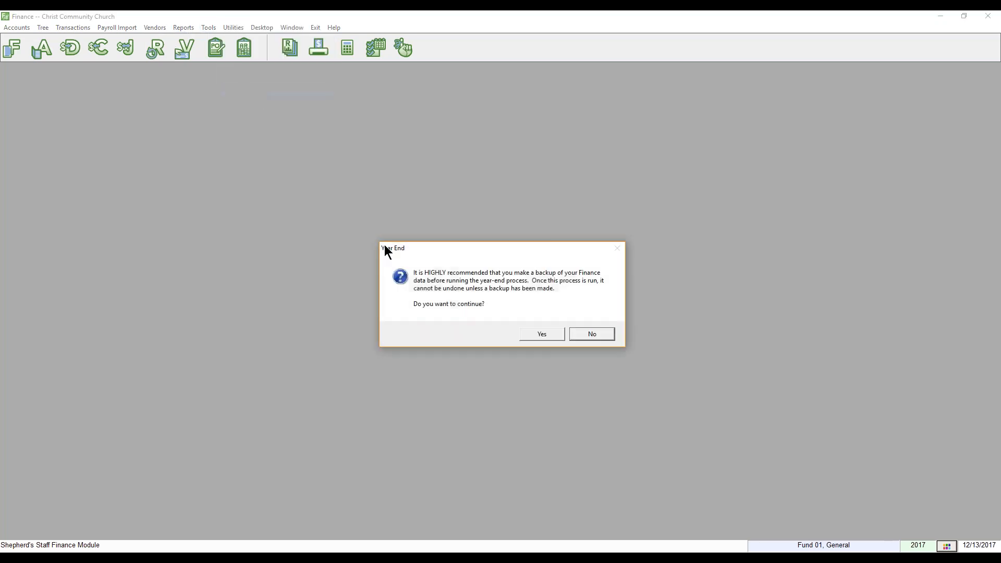
{"action": "left_click", "coordinate": [546, 331]}
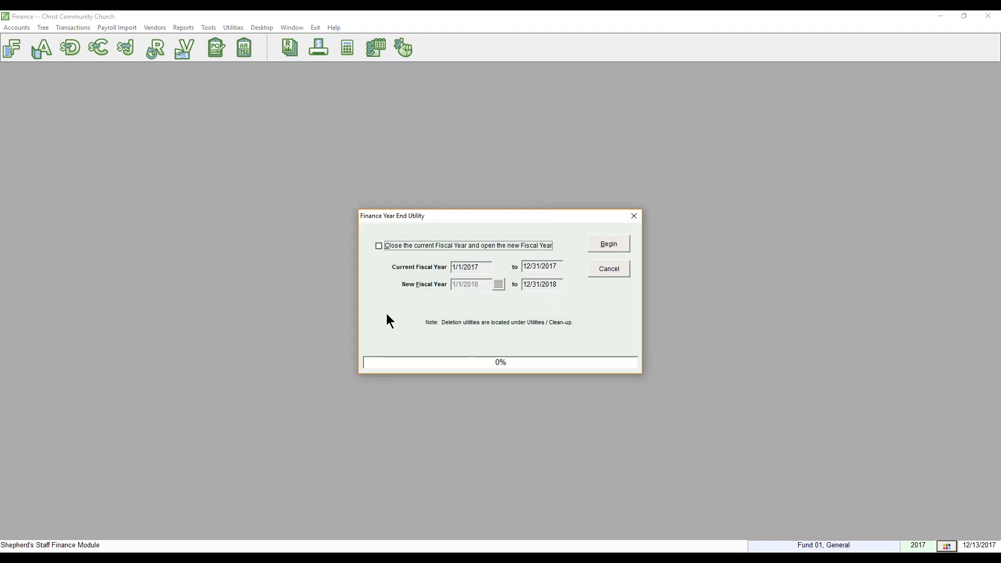
{"action": "left_click", "coordinate": [379, 245]}
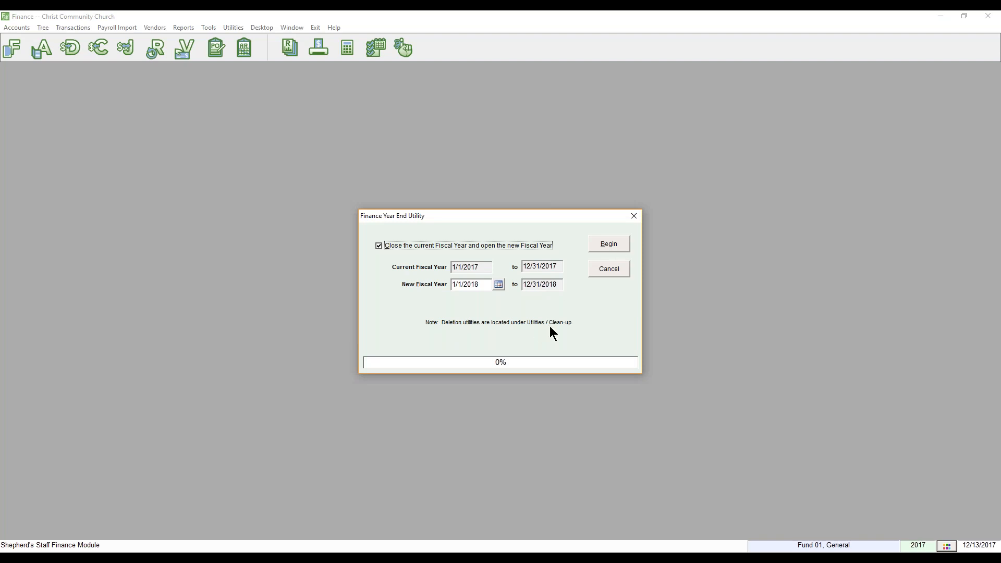
Run the year-end close, confirm no other users are on, and close it at 100% finished.
{"action": "left_click", "coordinate": [612, 245]}
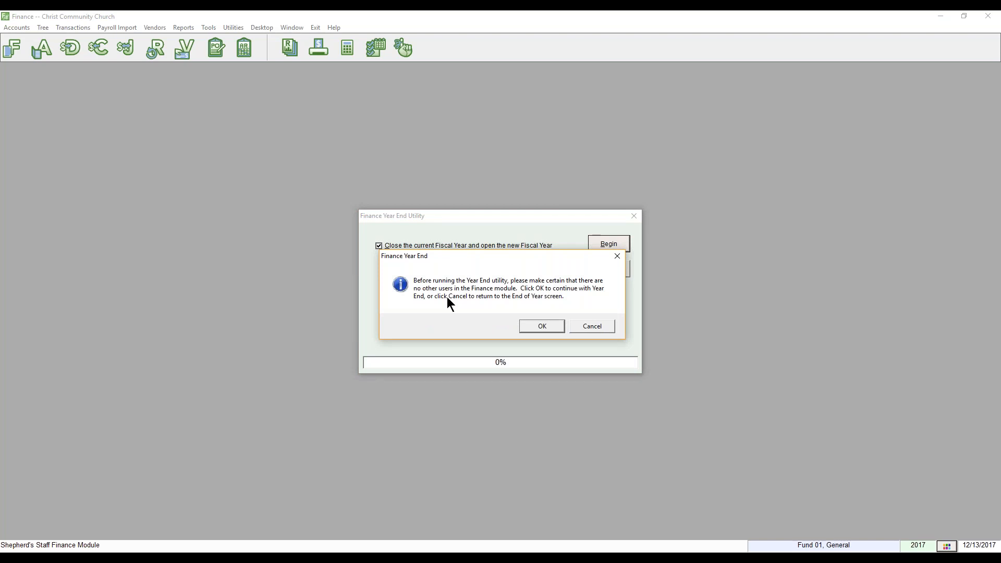
{"action": "left_click", "coordinate": [545, 326]}
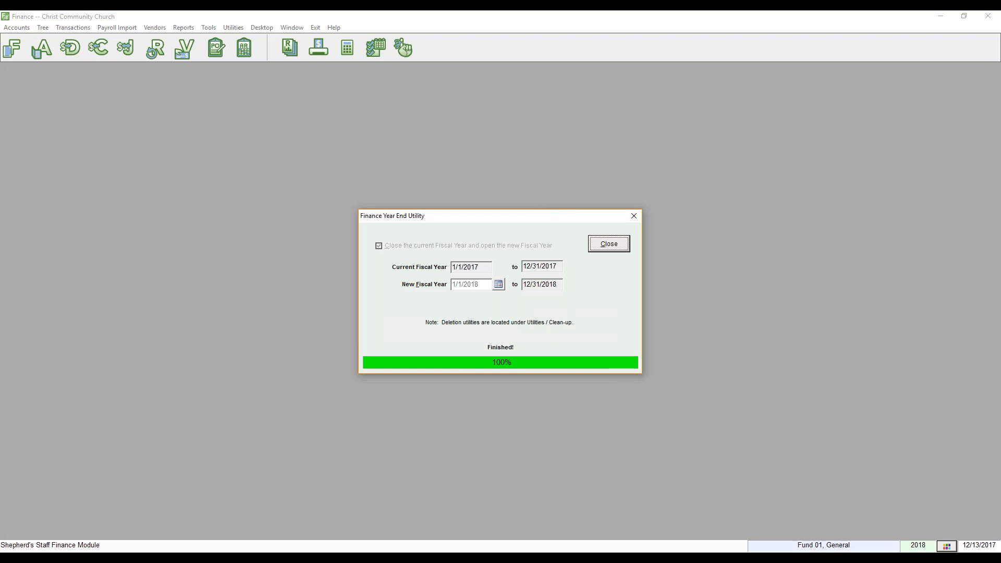
{"action": "left_click", "coordinate": [611, 248]}
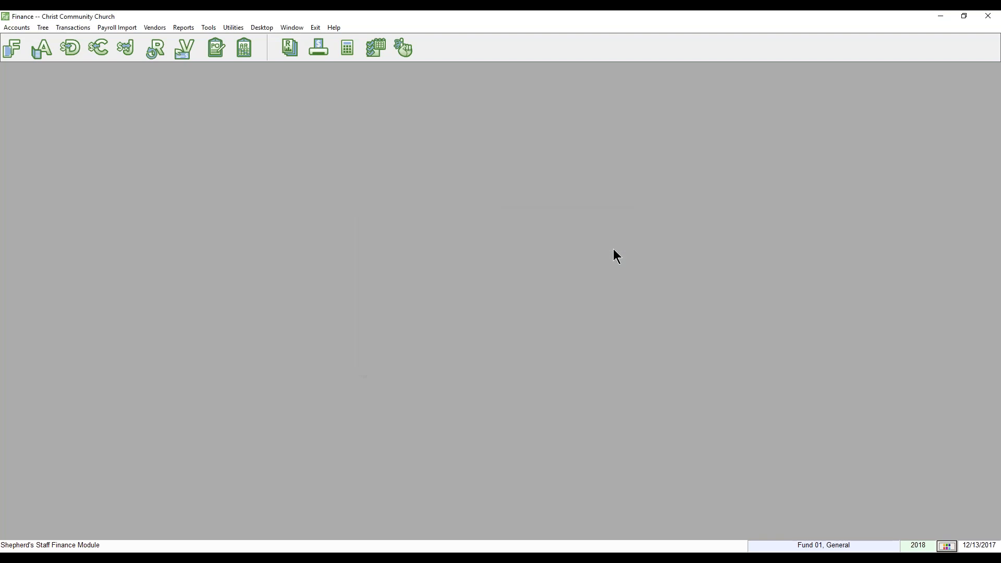
View Central Trust Checking's 2018 monthly actuals with the $187,354.82 carried-forward beginning balance.
{"action": "left_click", "coordinate": [46, 54]}
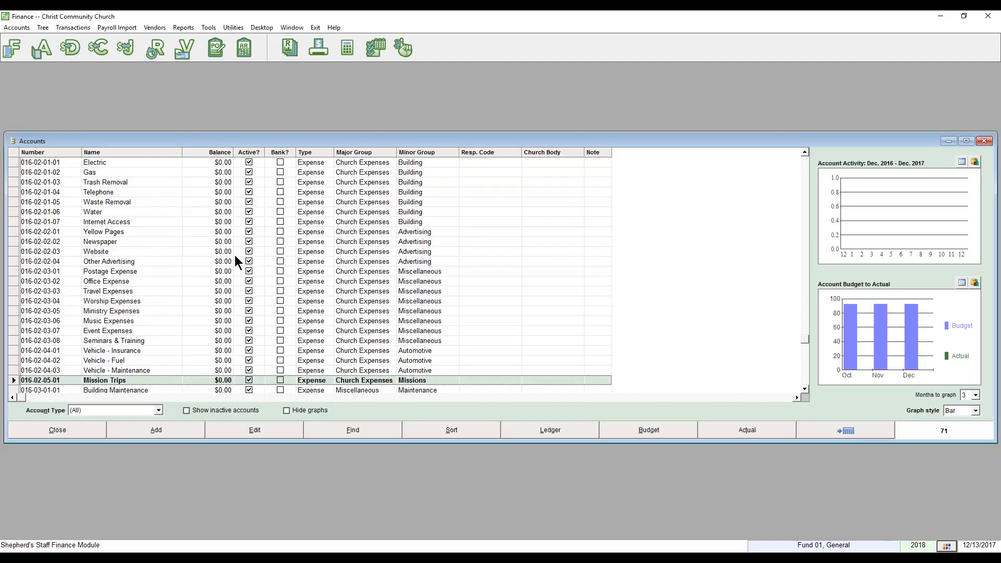
{"action": "scroll", "coordinate": [158, 283], "scroll_direction": "up", "scroll_amount": 15}
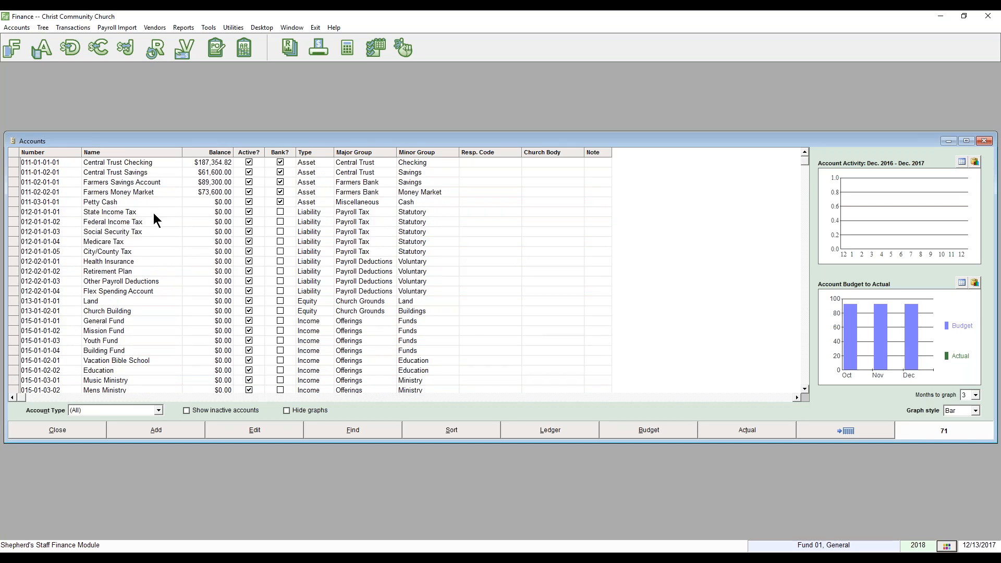
{"action": "left_click", "coordinate": [149, 161]}
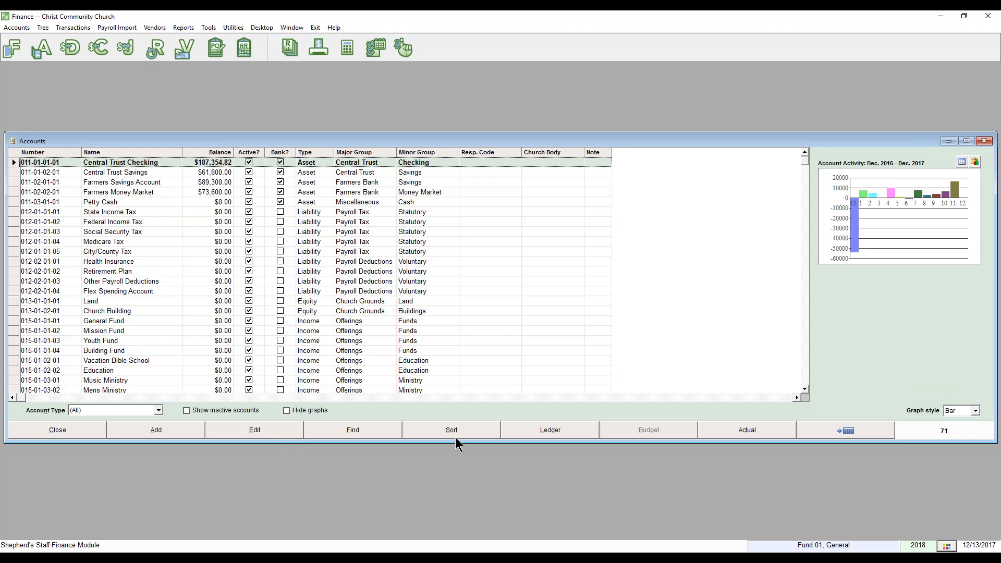
{"action": "left_click", "coordinate": [278, 430]}
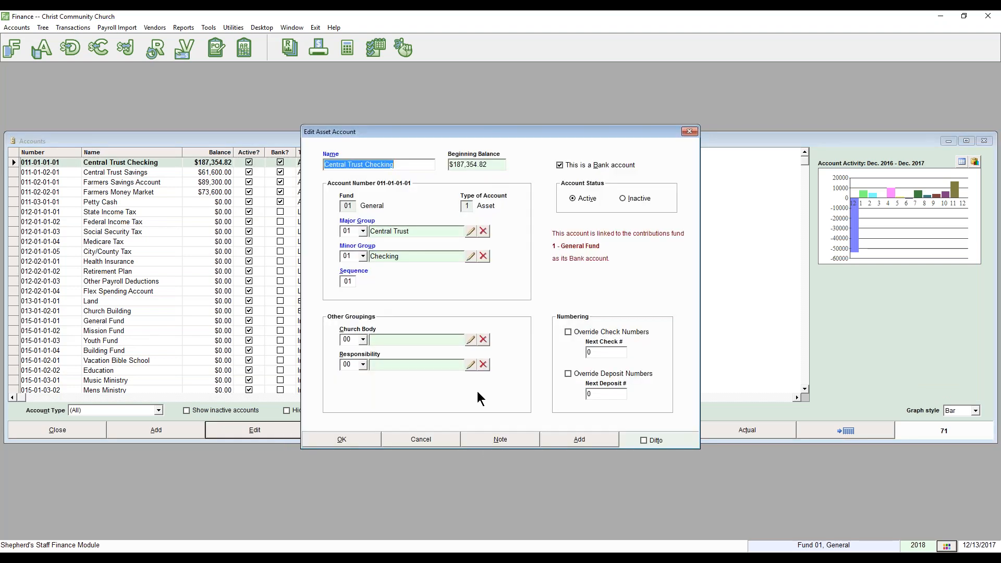
{"action": "left_click", "coordinate": [426, 440]}
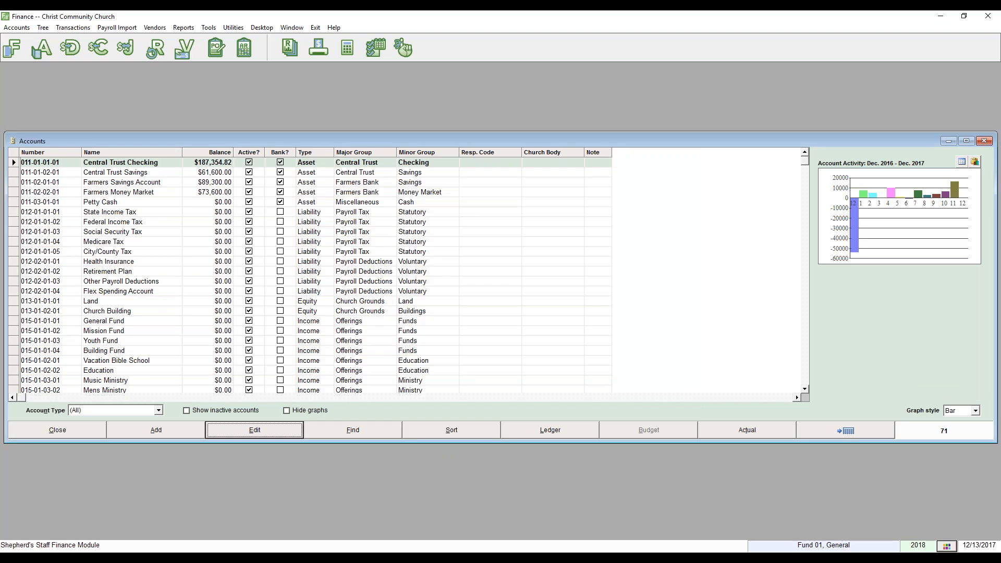
{"action": "left_click", "coordinate": [724, 427]}
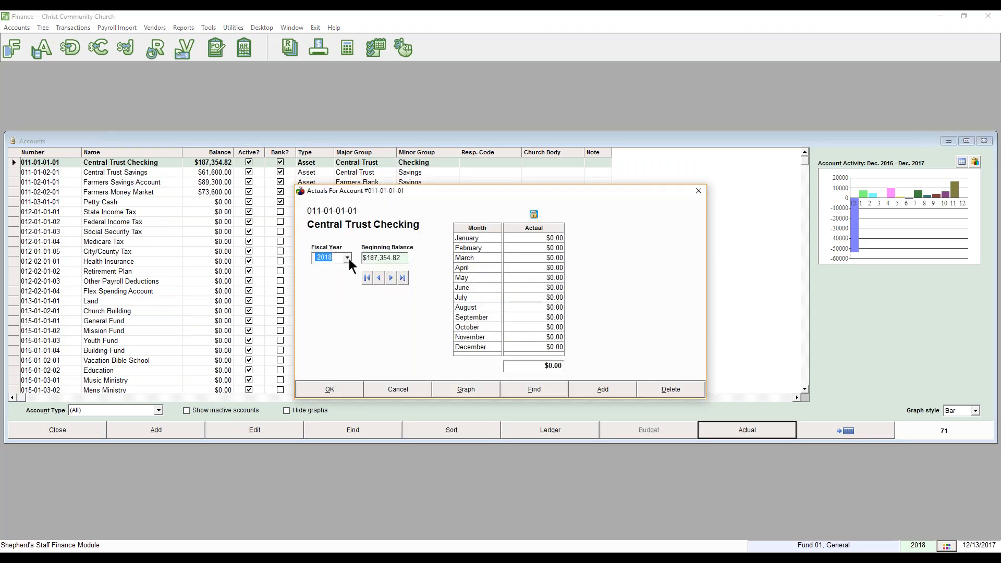
{"action": "left_click", "coordinate": [347, 259]}
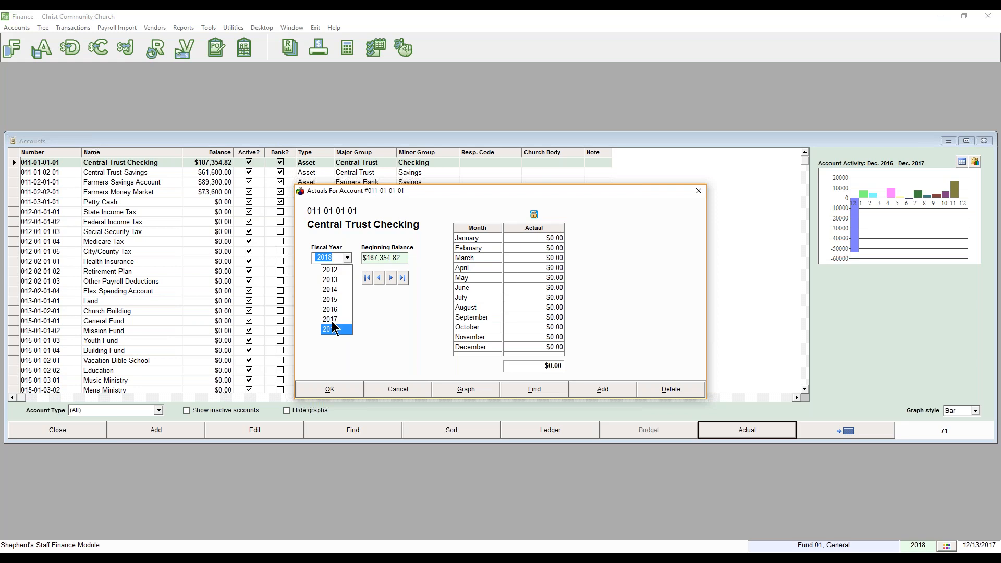
{"action": "left_click", "coordinate": [333, 321]}
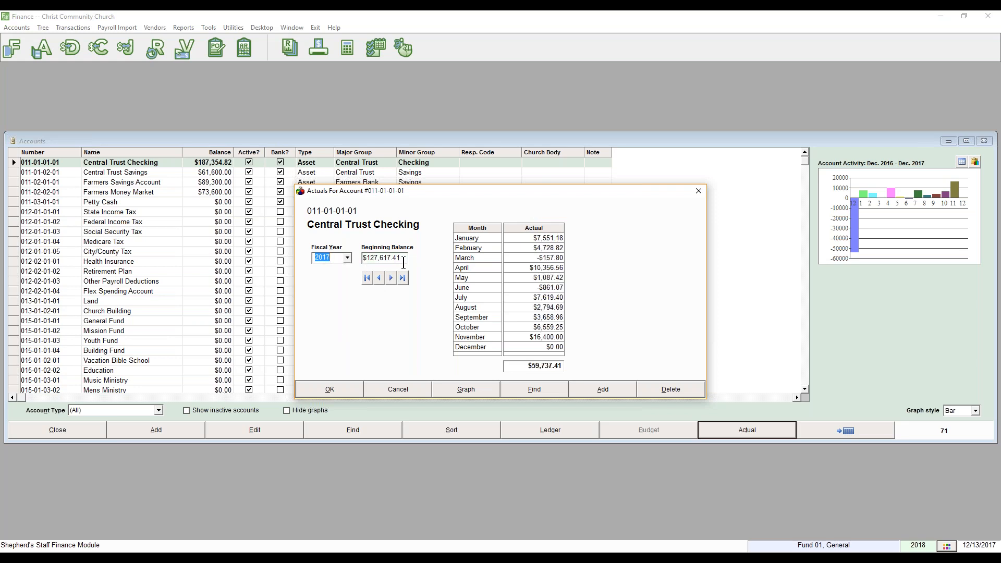
{"action": "left_click", "coordinate": [347, 258]}
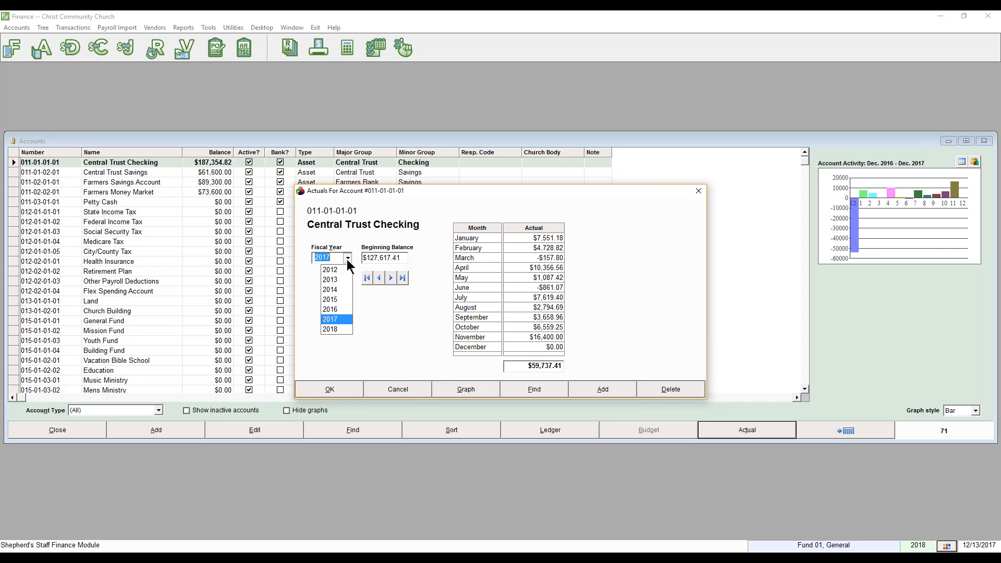
{"action": "left_click", "coordinate": [337, 329]}
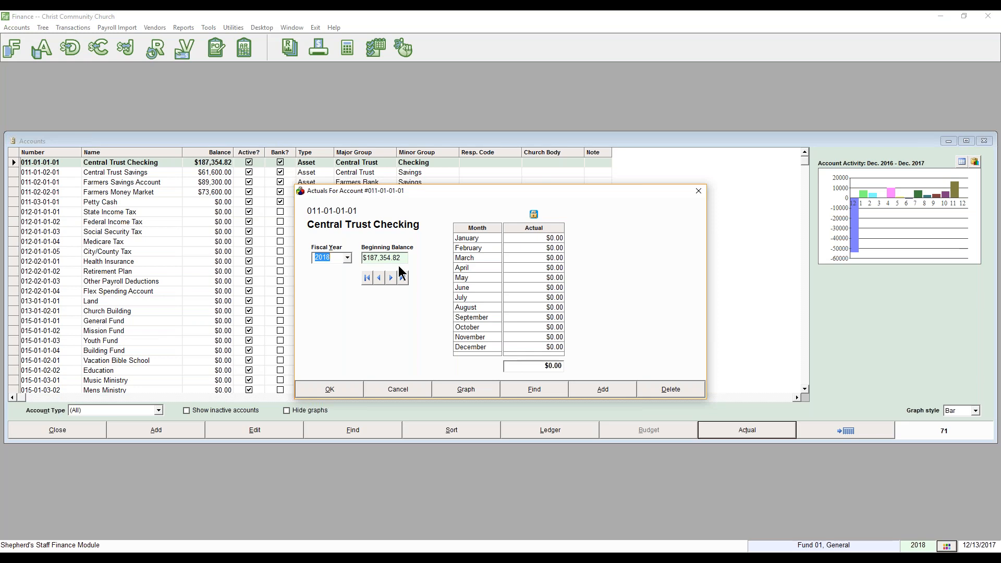
{"action": "left_click", "coordinate": [391, 394]}
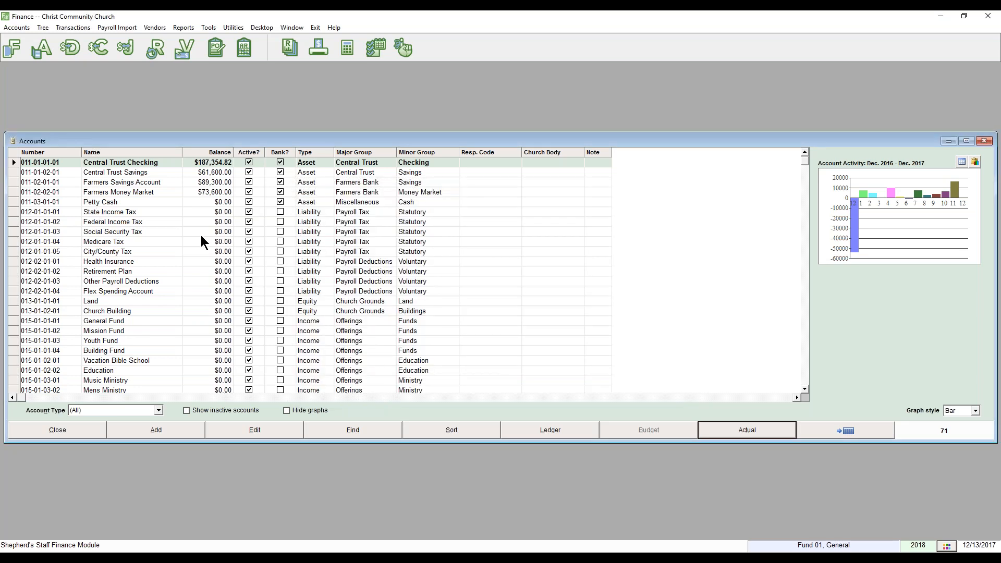
Check the Central Trust Savings balance, close the accounts list, and start the Clean-up utility.
{"action": "left_click", "coordinate": [222, 171]}
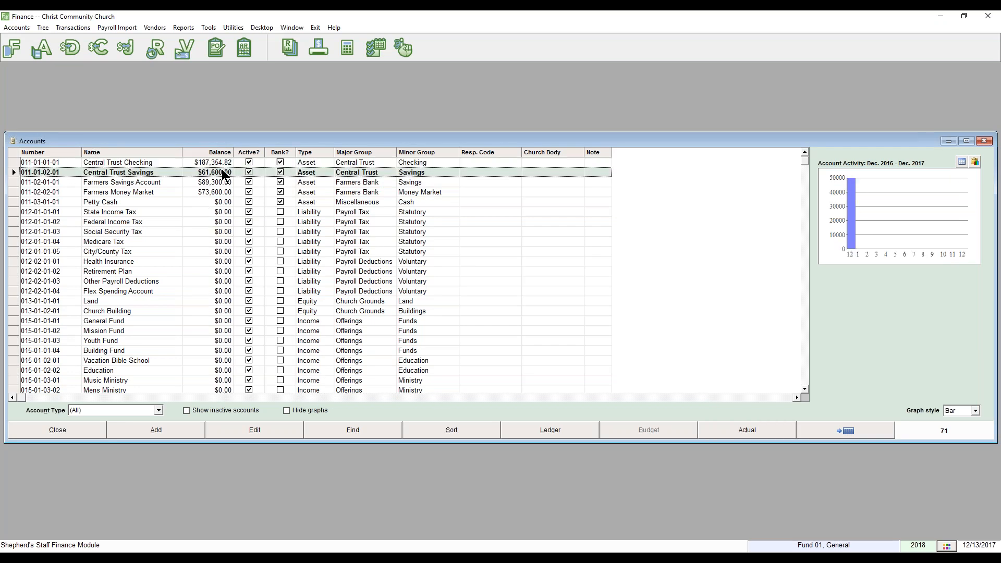
{"action": "left_click", "coordinate": [223, 172]}
{"action": "left_click", "coordinate": [70, 430]}
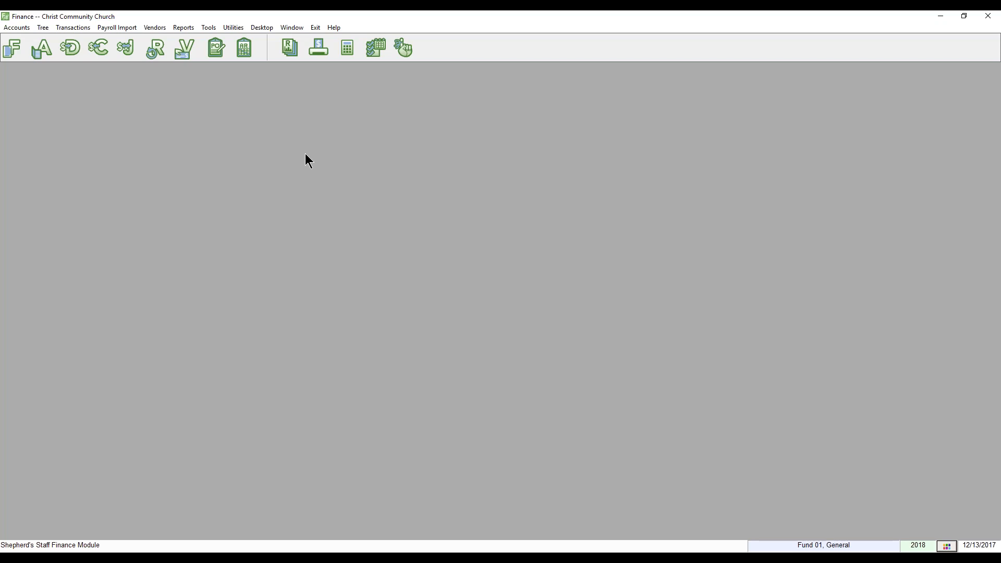
{"action": "left_click", "coordinate": [234, 29]}
{"action": "left_click", "coordinate": [243, 101]}
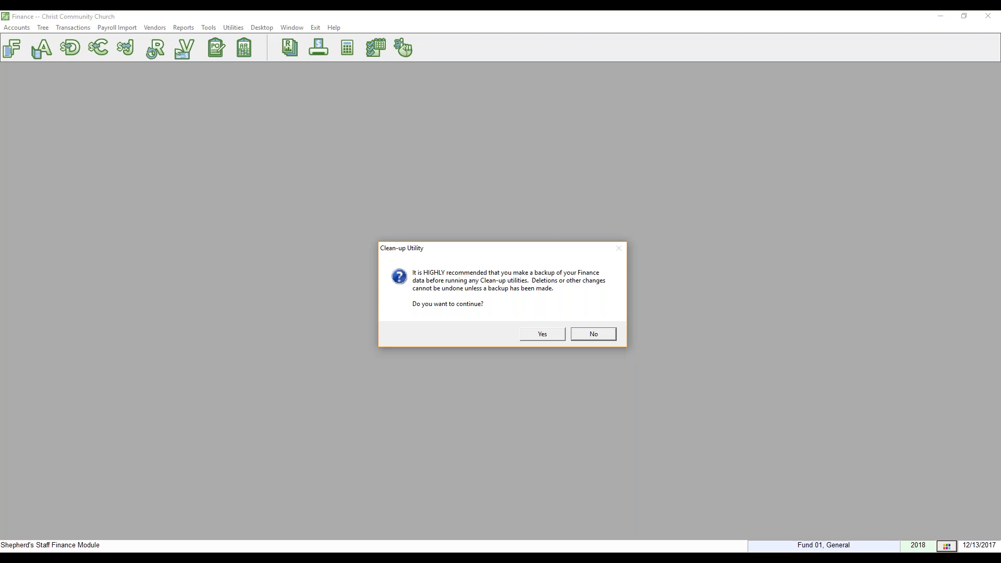
Continue past the backup warning to view the clean-up options, then cancel without running it.
{"action": "left_click", "coordinate": [550, 338]}
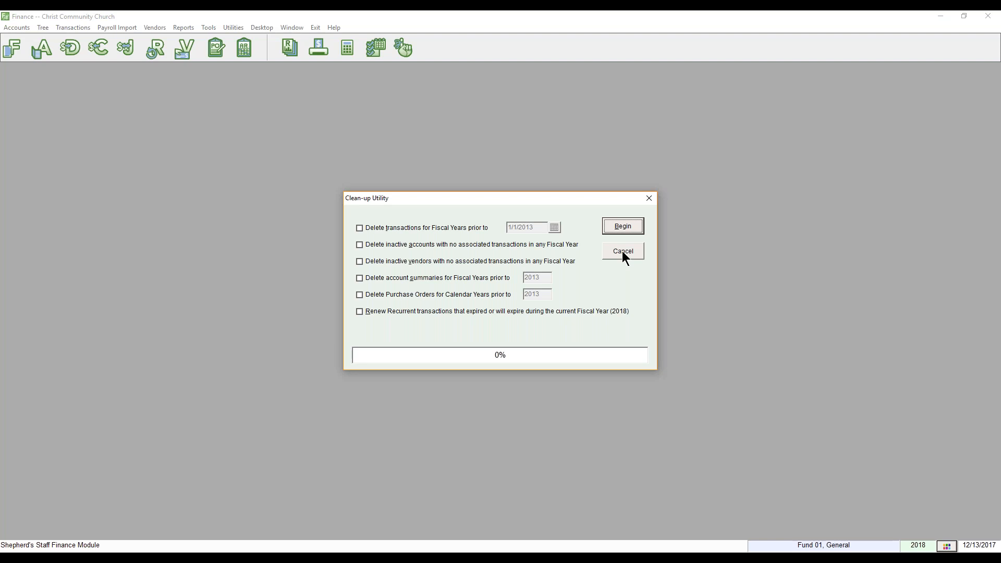
{"action": "left_click", "coordinate": [623, 252]}
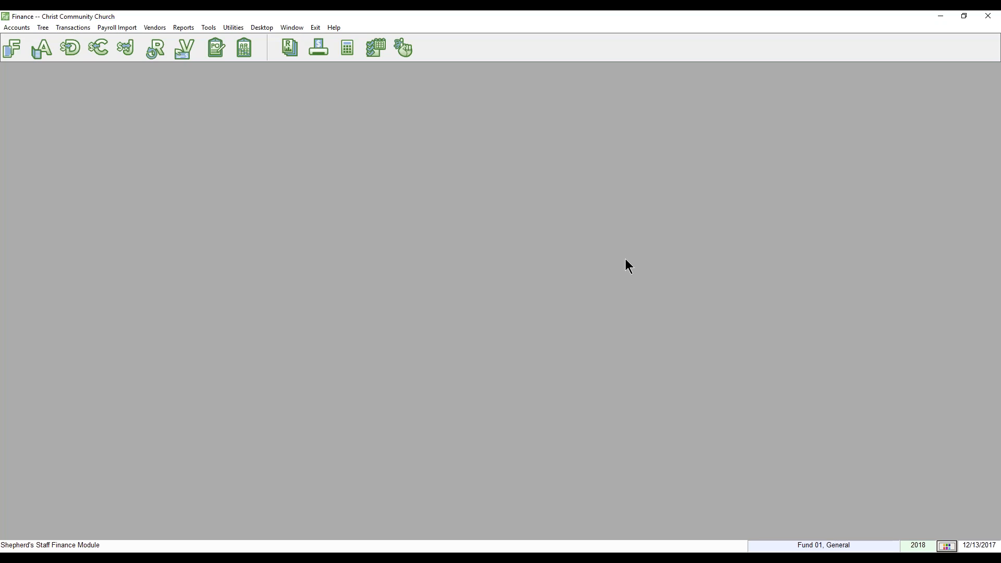
Open the Recurrent Transactions list of 21 recurring checks and reposition its window.
{"action": "left_click", "coordinate": [406, 56]}
{"action": "left_click_drag", "start_coordinate": [407, 73], "coordinate": [524, 96]}
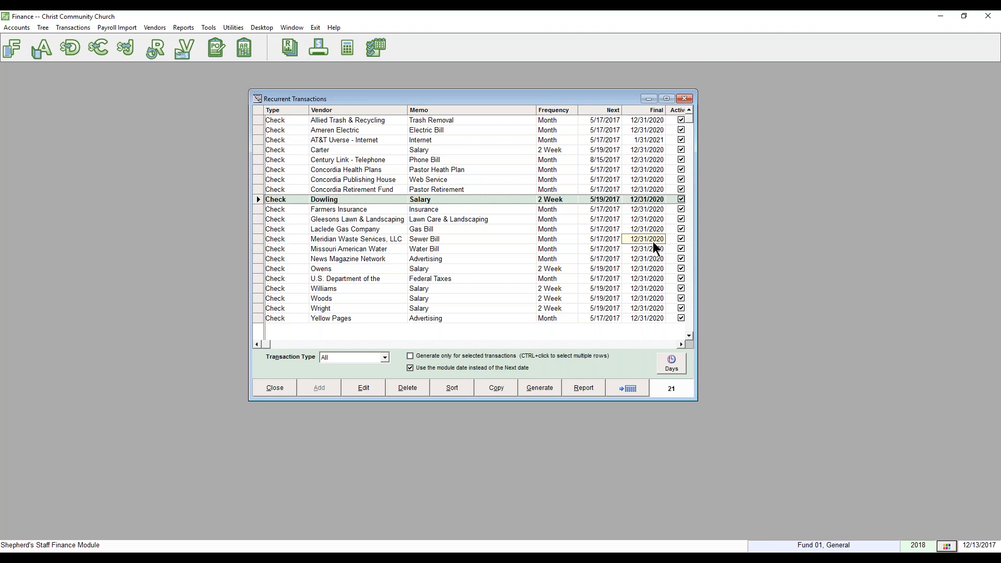
{"action": "key", "text": "alt+Tab"}
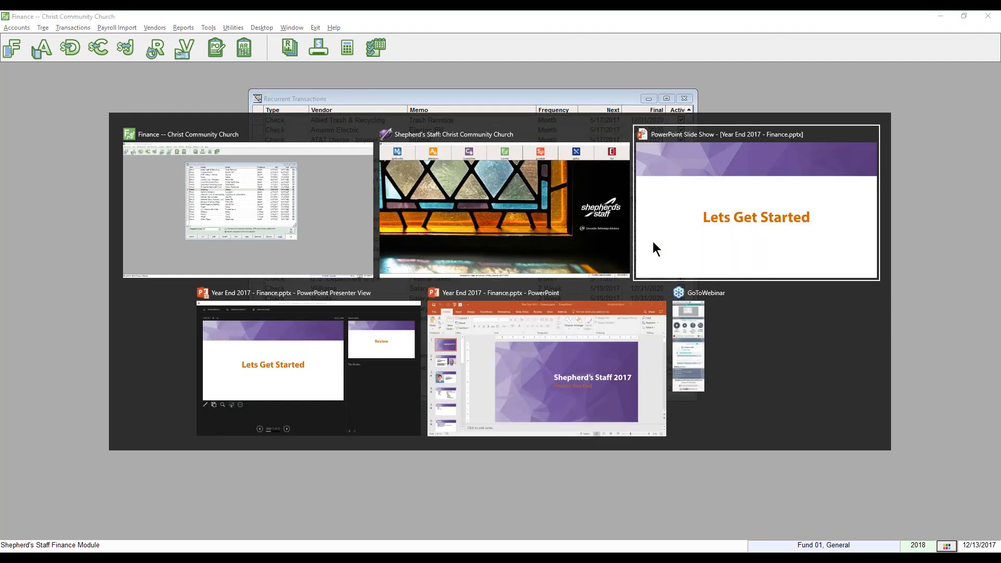
Advance the slideshow to the Review slide and reveal the year-end order text.
{"action": "key", "text": "Right"}
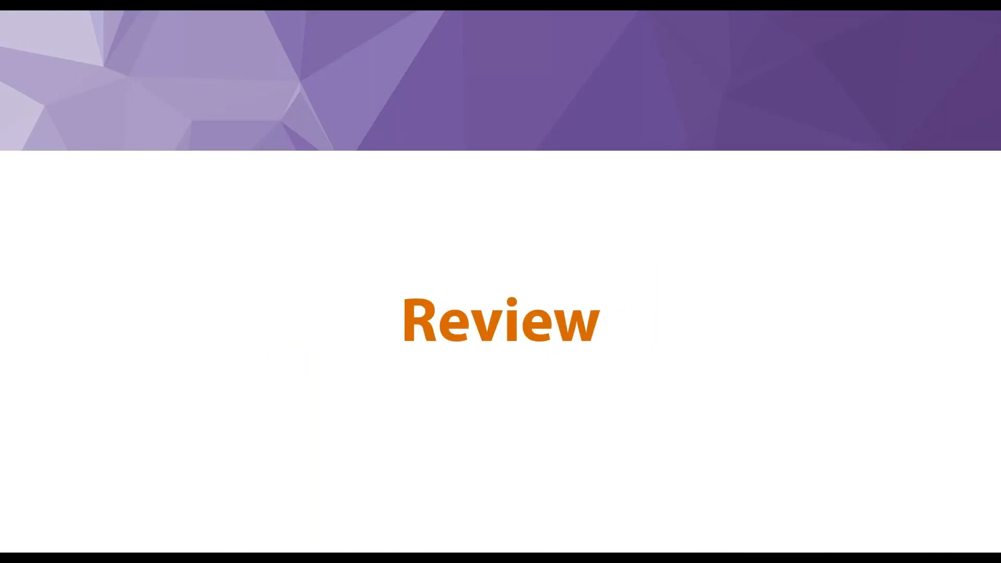
{"action": "key", "text": "Right"}
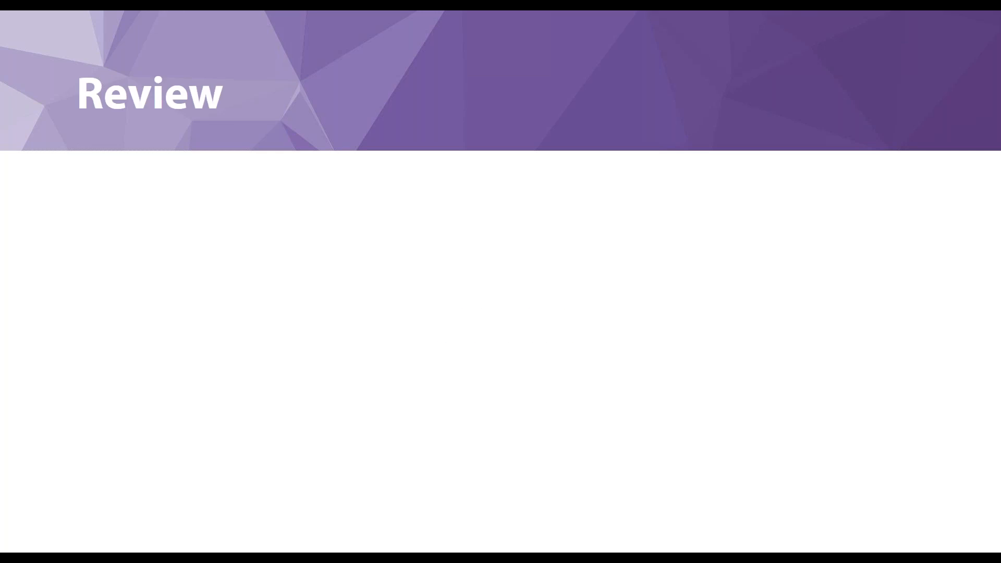
{"action": "key", "text": "Right"}
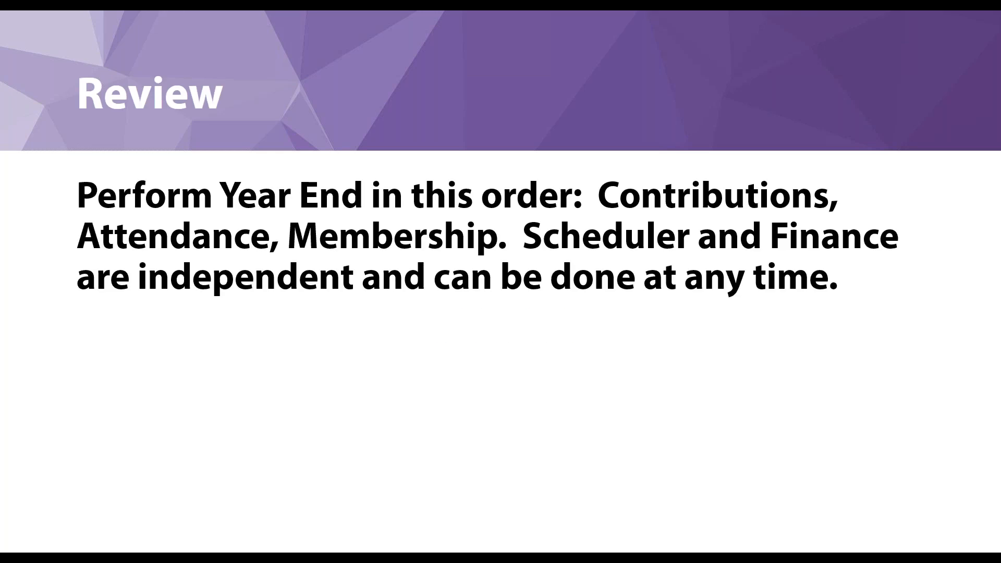
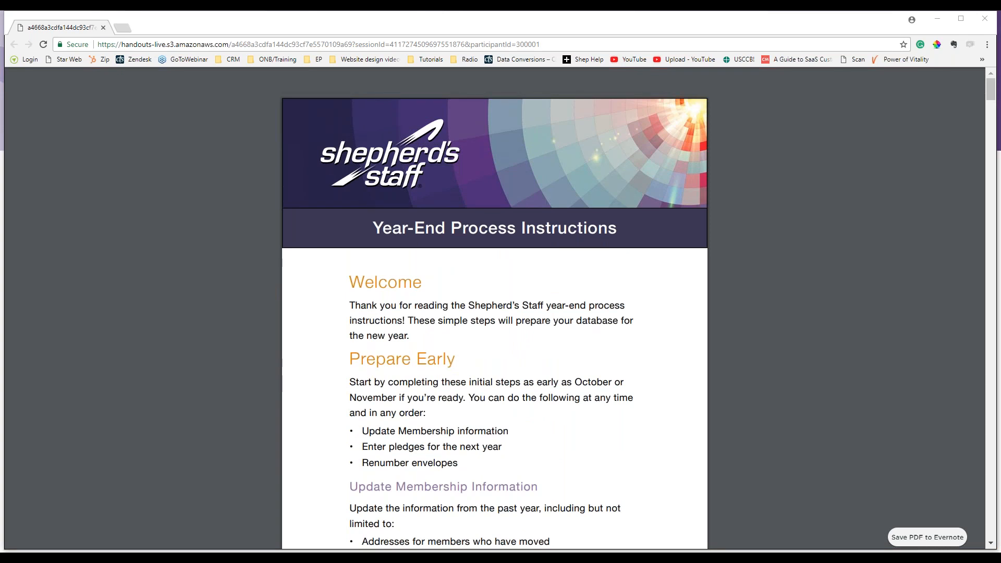
Open the 18-page Year-End Process Instructions PDF in a second Chrome tab.
{"action": "left_click_drag", "start_coordinate": [488, 375], "coordinate": [924, 407]}
Open the purple-bannered instructions handout in a new tab, maximize Chrome, and compare both PDFs.
{"action": "left_click", "coordinate": [893, 382]}
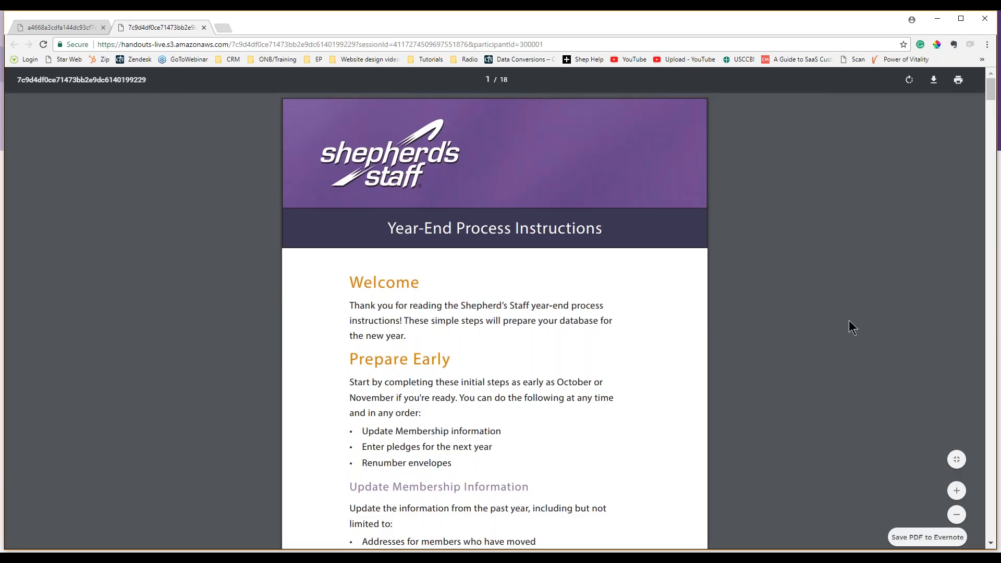
{"action": "left_click_drag", "start_coordinate": [491, 18], "coordinate": [230, 16]}
{"action": "left_click", "coordinate": [52, 15]}
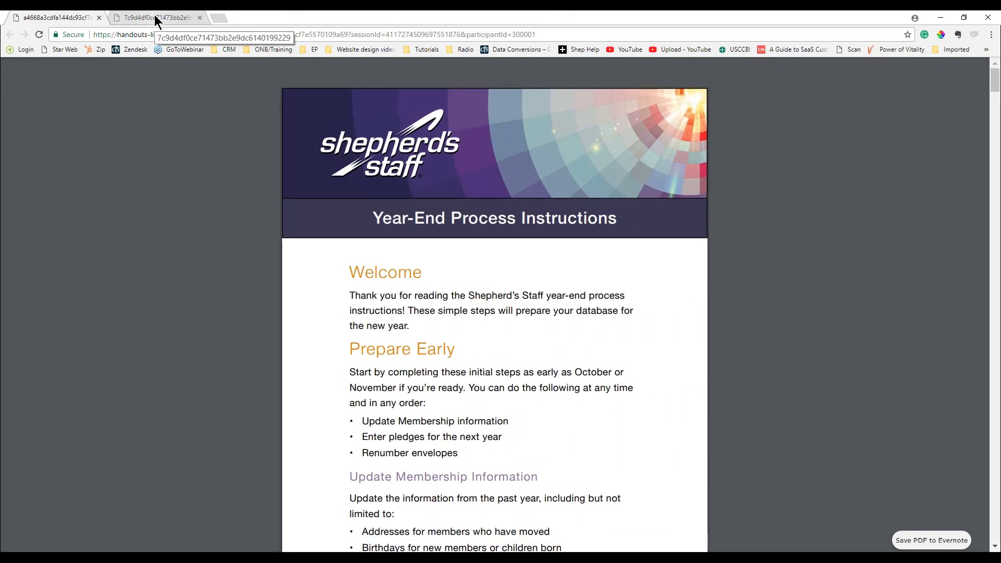
{"action": "left_click", "coordinate": [154, 16]}
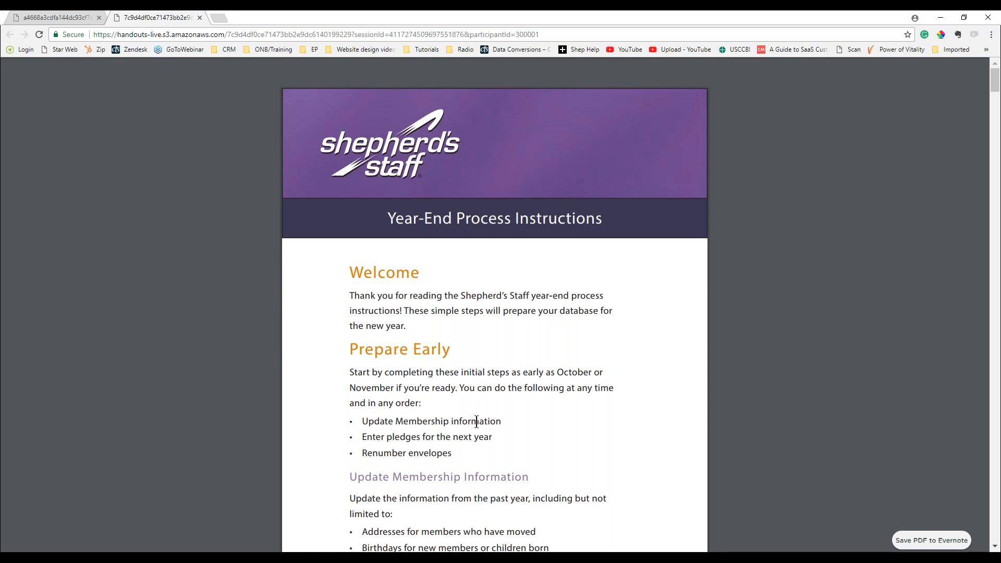
Adjust the system volume, then return to Shepherd's Staff's Finance module.
{"action": "key", "text": "XF86AudioRaiseVolume"}
{"action": "key", "text": "XF86AudioRaiseVolume"}
{"action": "key", "text": "XF86AudioRaiseVolume"}
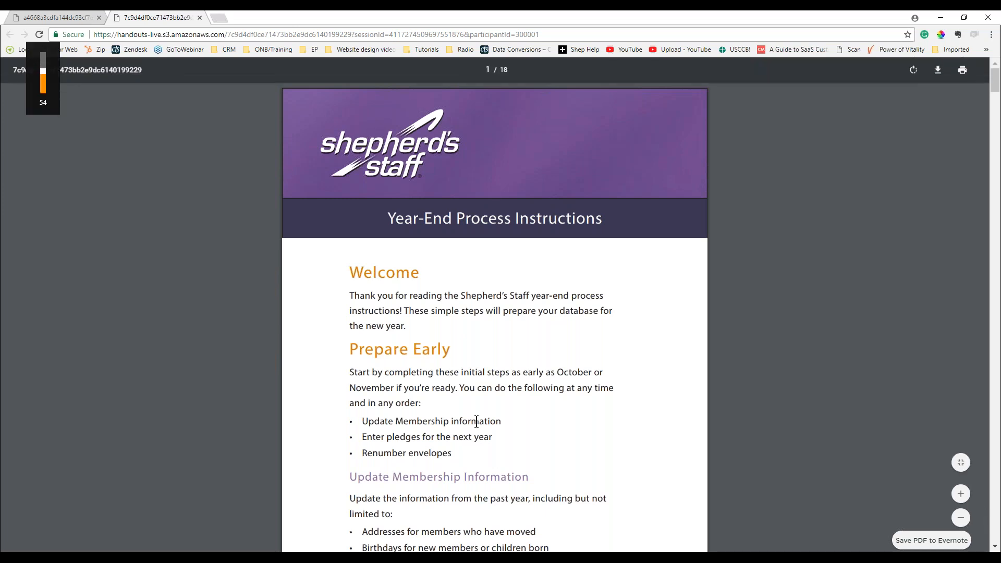
{"action": "key", "text": "XF86AudioLowerVolume"}
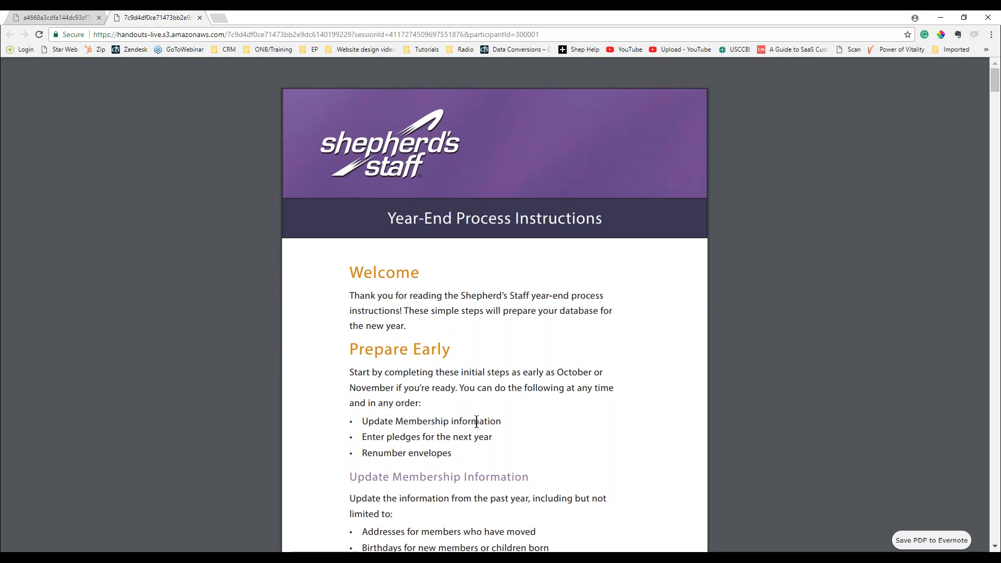
{"action": "key", "text": "XF86AudioLowerVolume"}
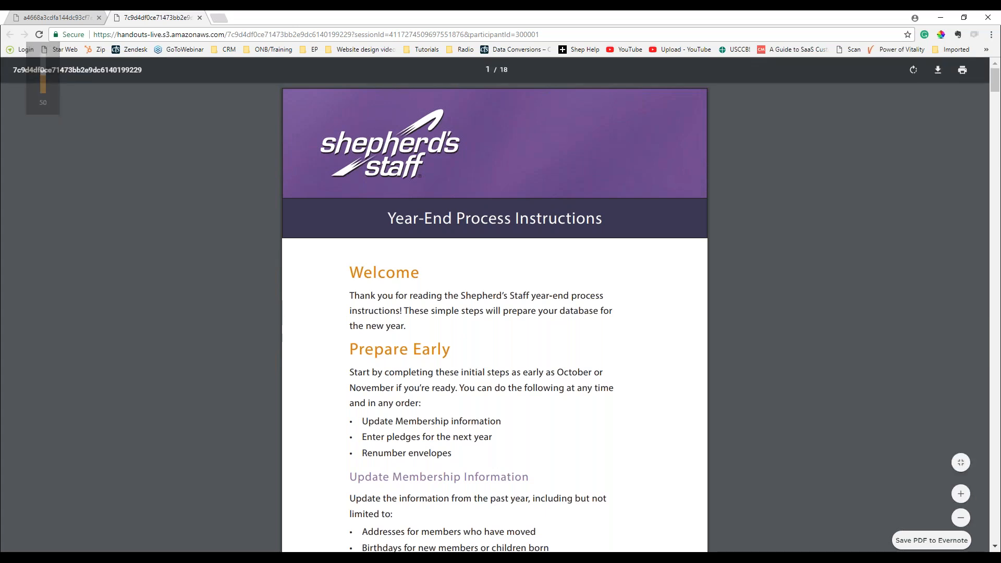
{"action": "key", "text": "alt+Tab"}
{"action": "left_click", "coordinate": [503, 54]}
Close Recurrent Transactions and start Year End, choosing to close the current fiscal year.
{"action": "key", "text": "XF86AudioRaiseVolume"}
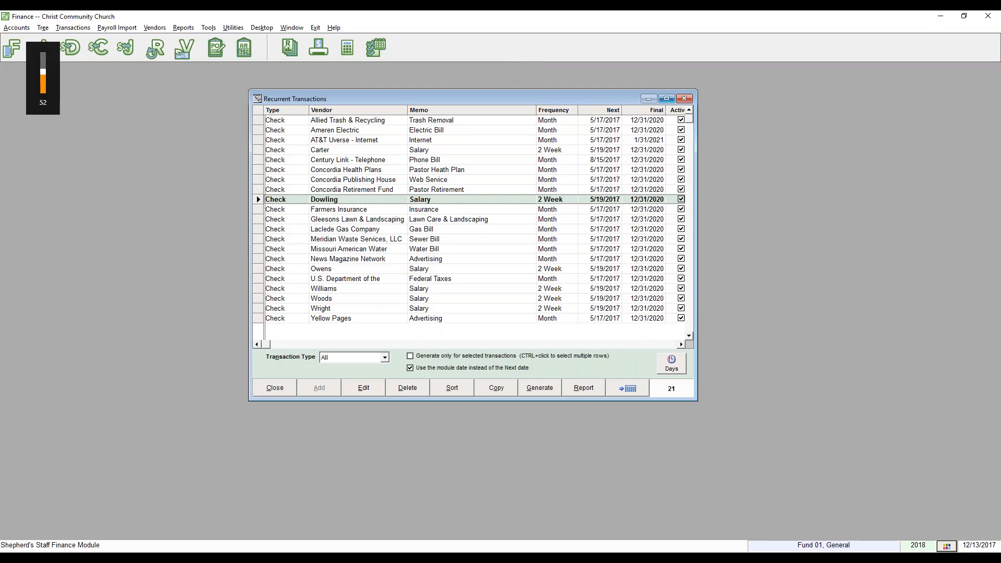
{"action": "left_click", "coordinate": [685, 99]}
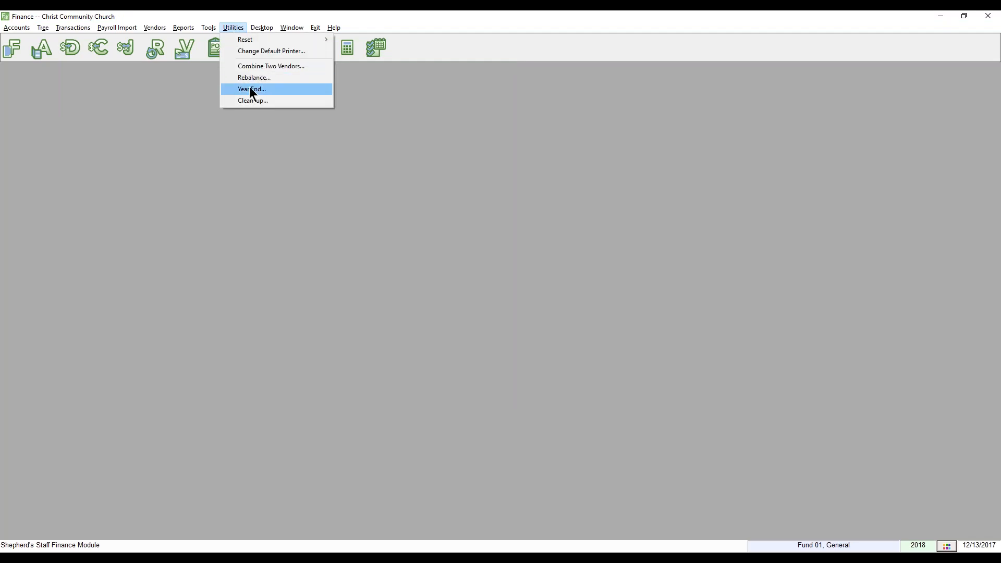
{"action": "left_click", "coordinate": [250, 87]}
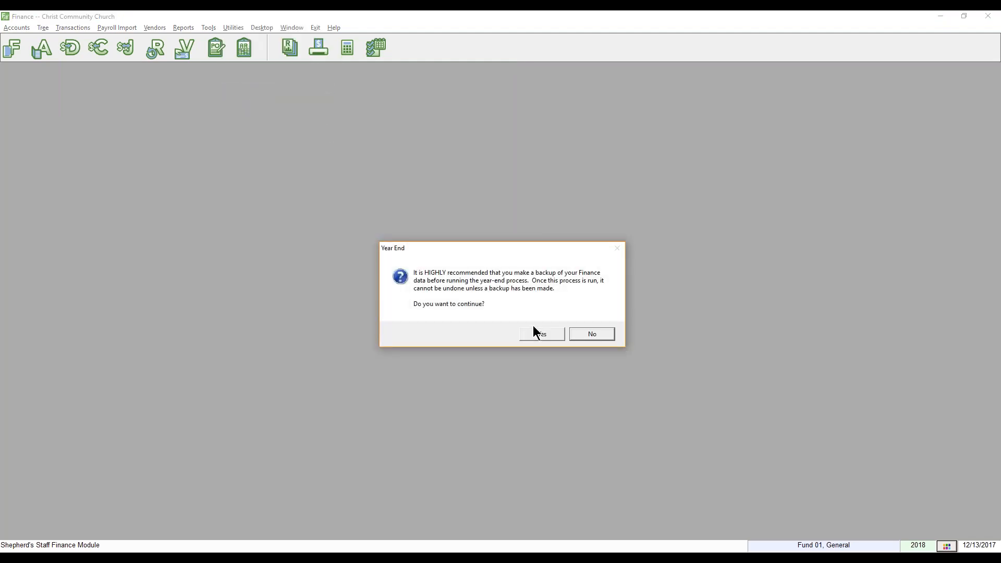
{"action": "left_click", "coordinate": [546, 334]}
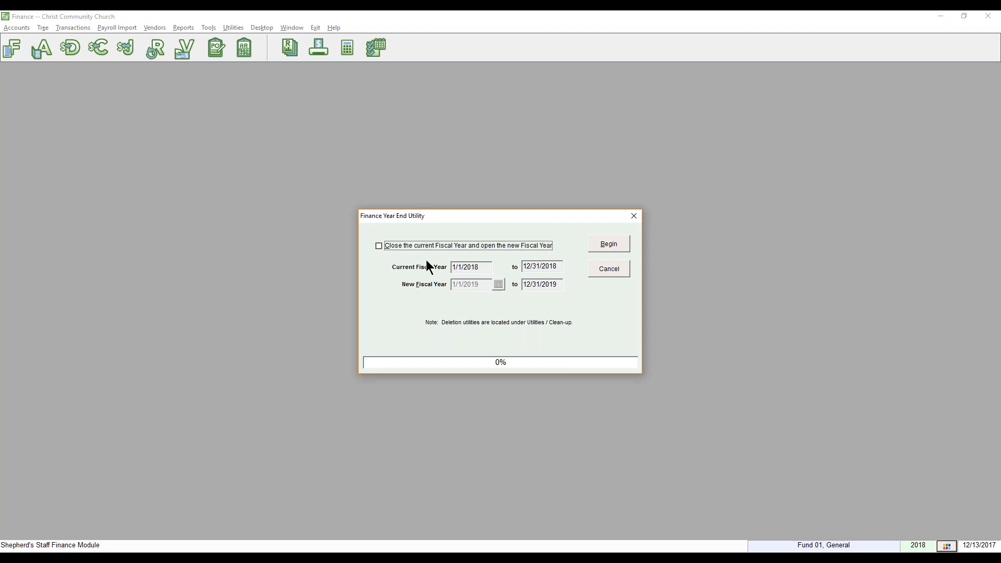
{"action": "left_click", "coordinate": [385, 246]}
Set the new fiscal year start date to 07/01/2018.
{"action": "mouse_move", "coordinate": [485, 284]}
{"action": "left_mouse_down"}
{"action": "mouse_move", "coordinate": [458, 280]}
{"action": "mouse_move", "coordinate": [483, 282]}
{"action": "left_mouse_up"}
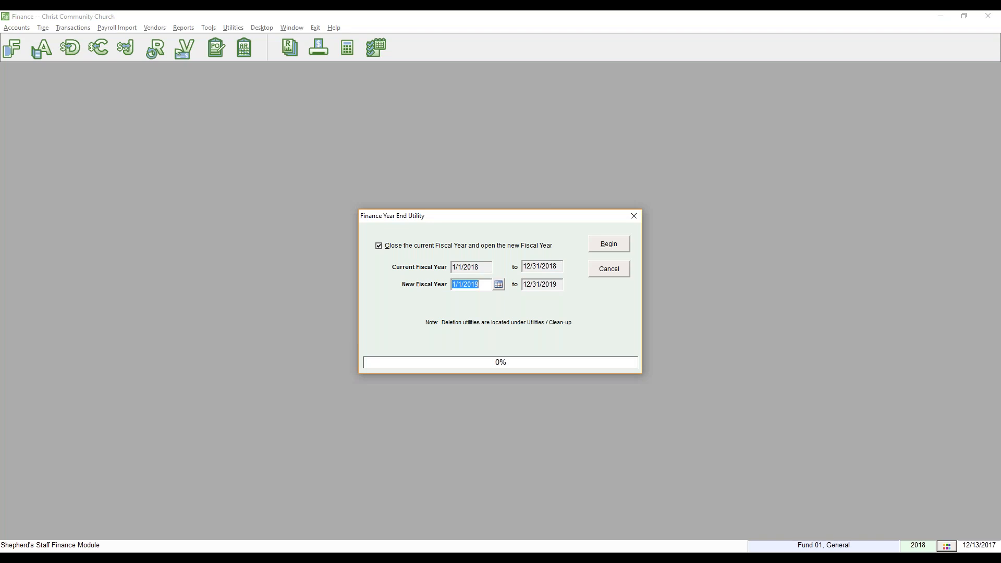
{"action": "key", "text": "XF86AudioLowerVolume"}
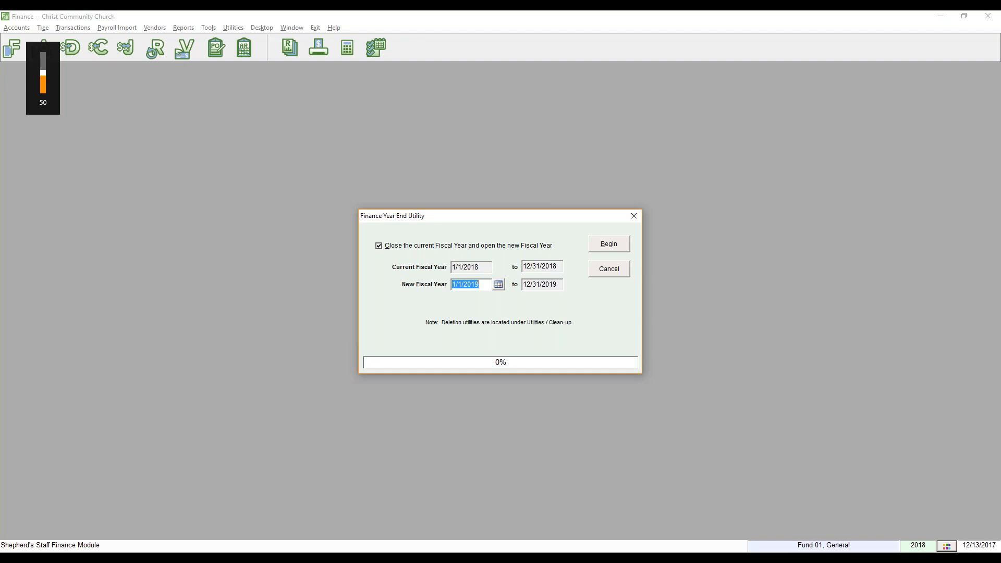
{"action": "key", "text": "XF86AudioRaiseVolume"}
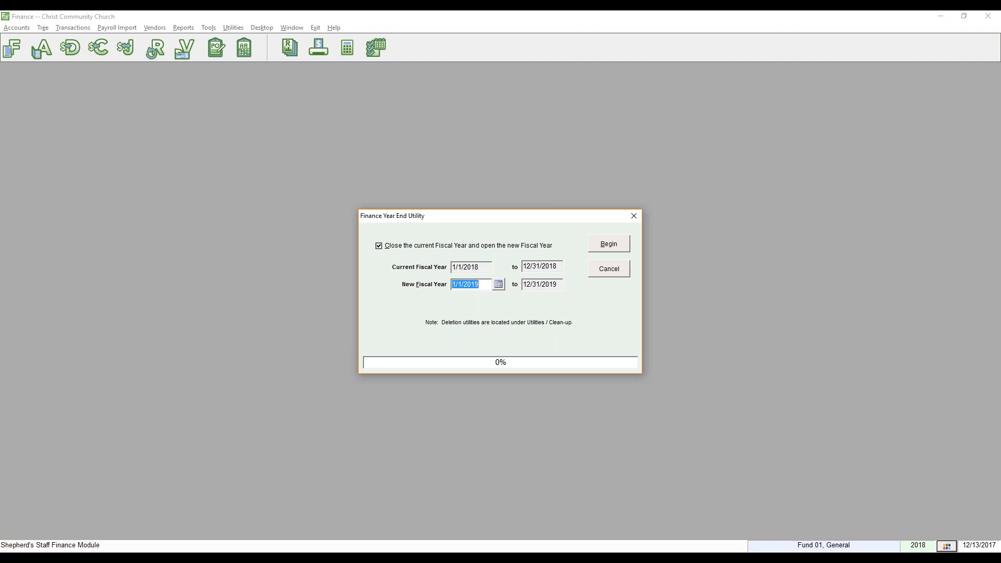
{"action": "left_click", "coordinate": [484, 285]}
{"action": "double_click", "coordinate": [484, 285]}
{"action": "left_click", "coordinate": [484, 285]}
{"action": "double_click", "coordinate": [465, 280]}
{"action": "type", "text": "07/01/2018"}
{"action": "key", "text": "Tab"}
Cancel the year-end utility and start a blank new check in the Central Trust Checking register.
{"action": "left_click", "coordinate": [605, 282]}
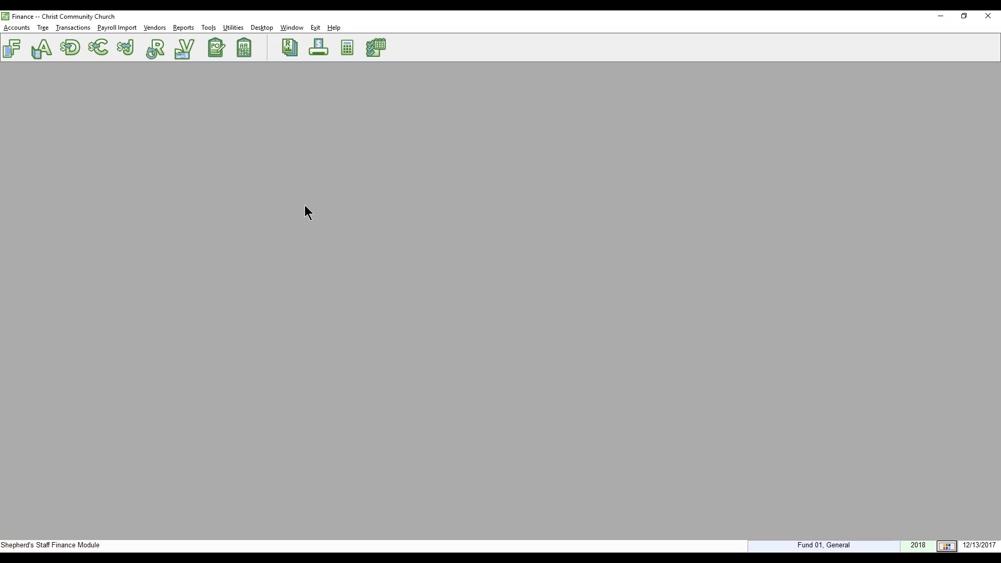
{"action": "left_click", "coordinate": [104, 55]}
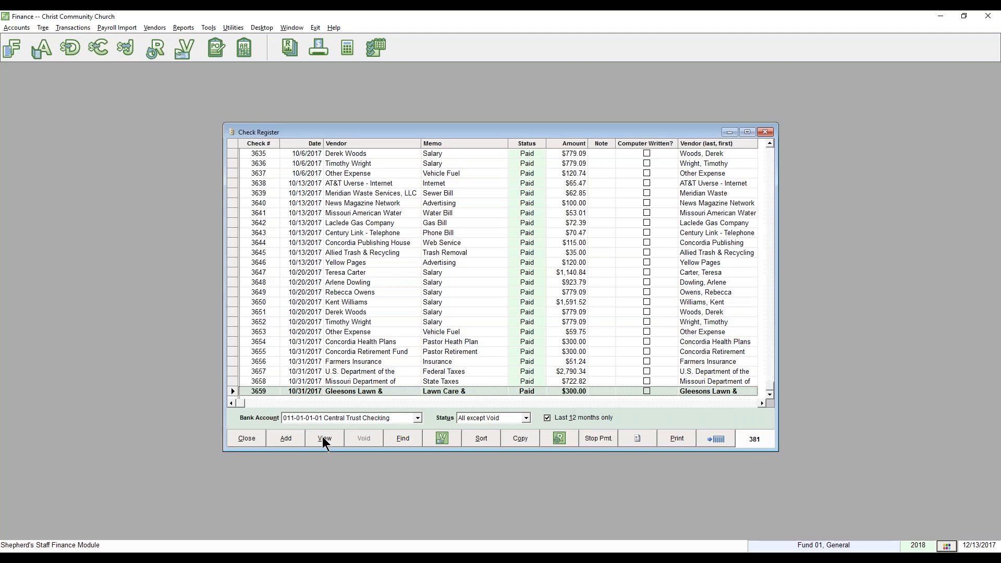
{"action": "left_click", "coordinate": [291, 438]}
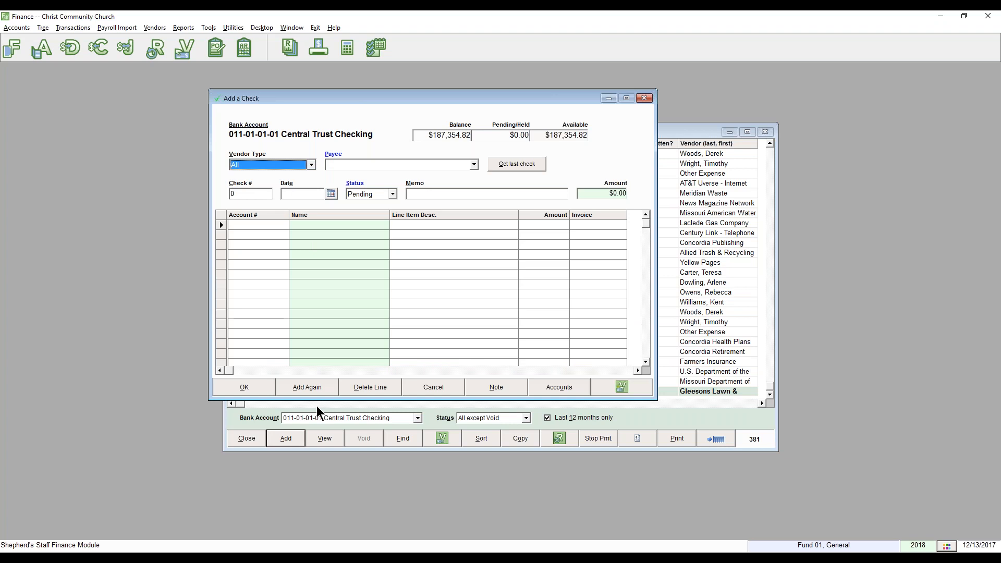
Discard the blank check, close the register, and close the empty Check Printing window.
{"action": "left_click", "coordinate": [256, 387]}
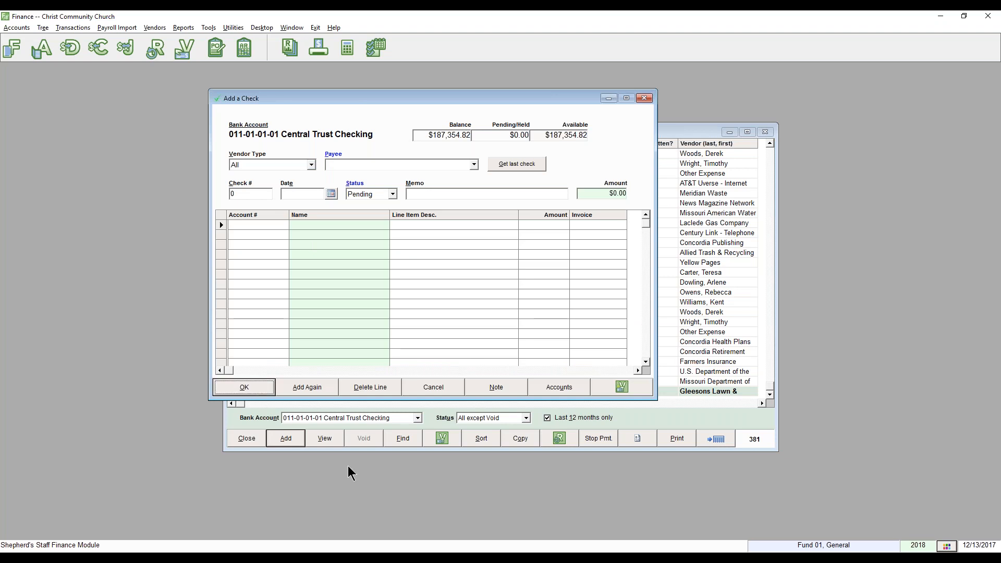
{"action": "left_click", "coordinate": [453, 390]}
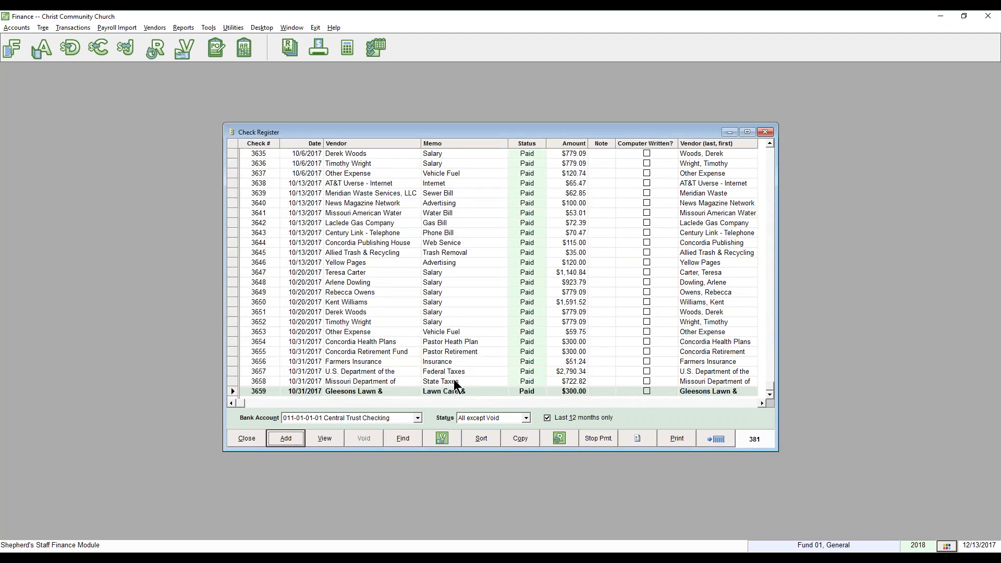
{"action": "left_click", "coordinate": [247, 439]}
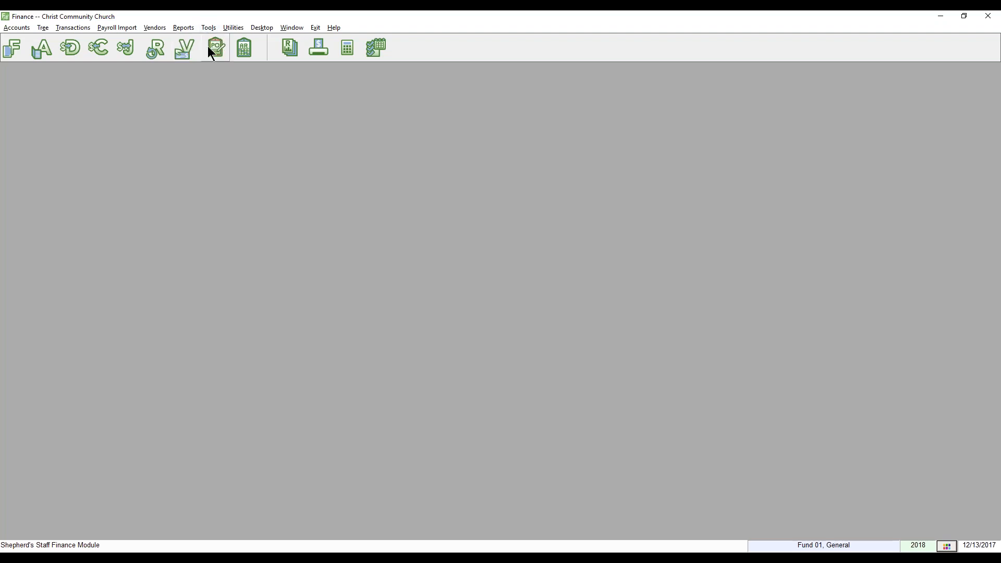
{"action": "left_click", "coordinate": [316, 53]}
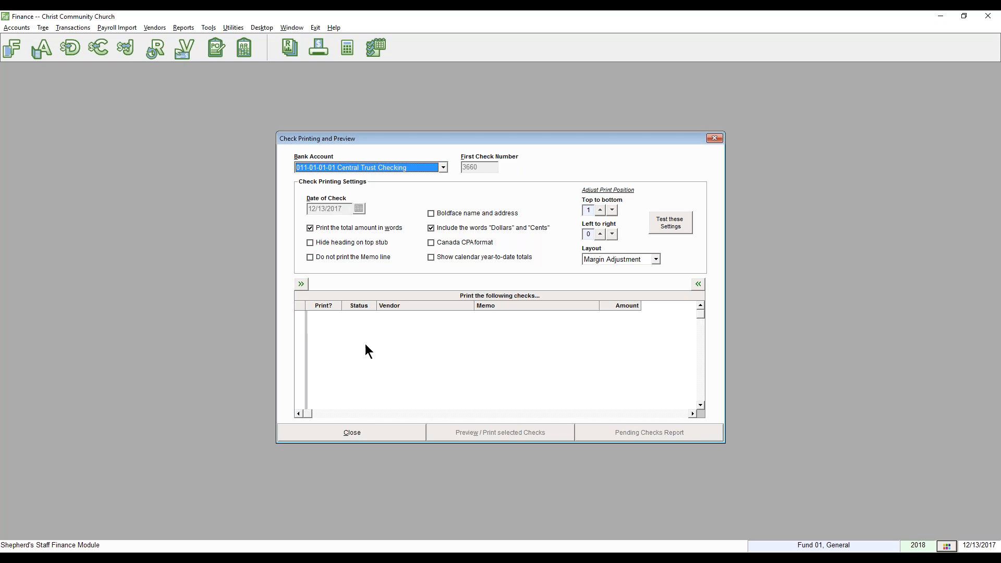
{"action": "left_click", "coordinate": [374, 434]}
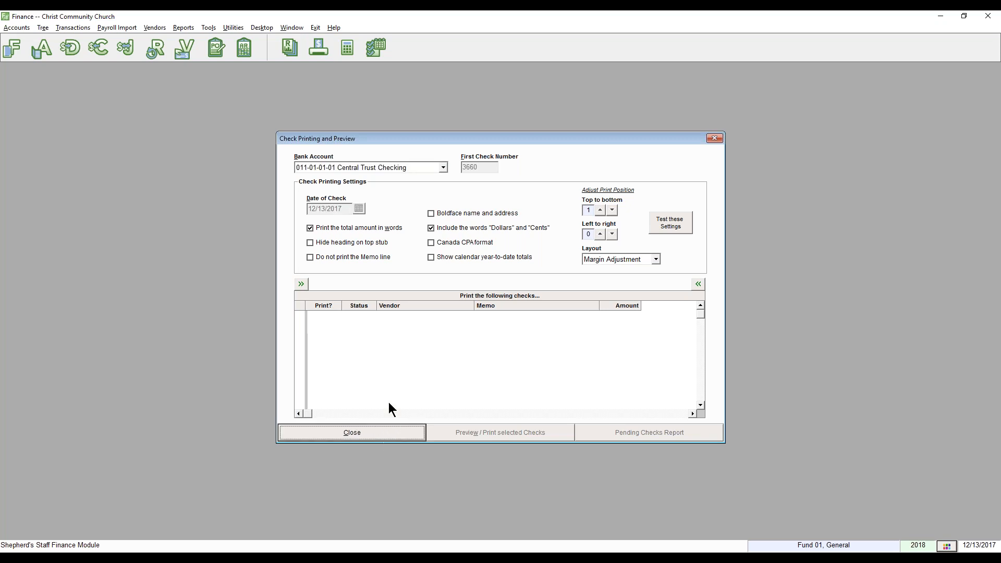
{"action": "left_click", "coordinate": [391, 431]}
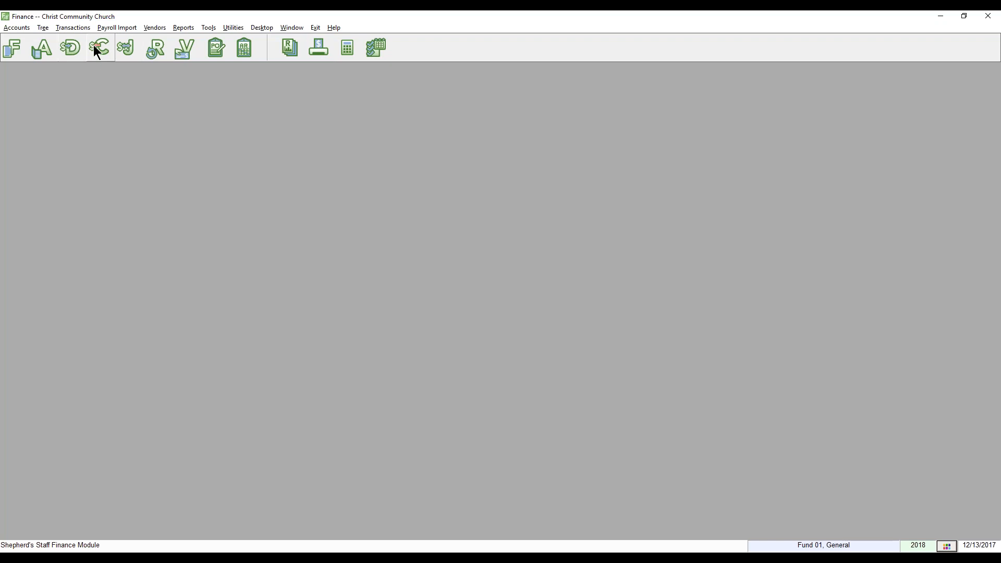
Add a pending check to Allied Trash & Recycling from its last check's details, then close the register.
{"action": "left_click", "coordinate": [98, 50]}
{"action": "left_click", "coordinate": [286, 438]}
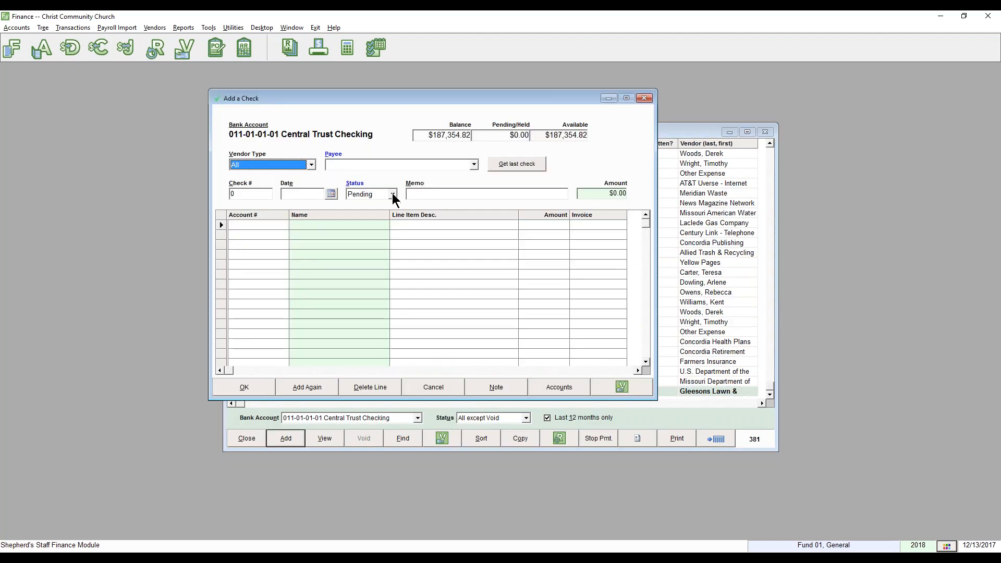
{"action": "left_click", "coordinate": [473, 165]}
{"action": "left_click", "coordinate": [379, 179]}
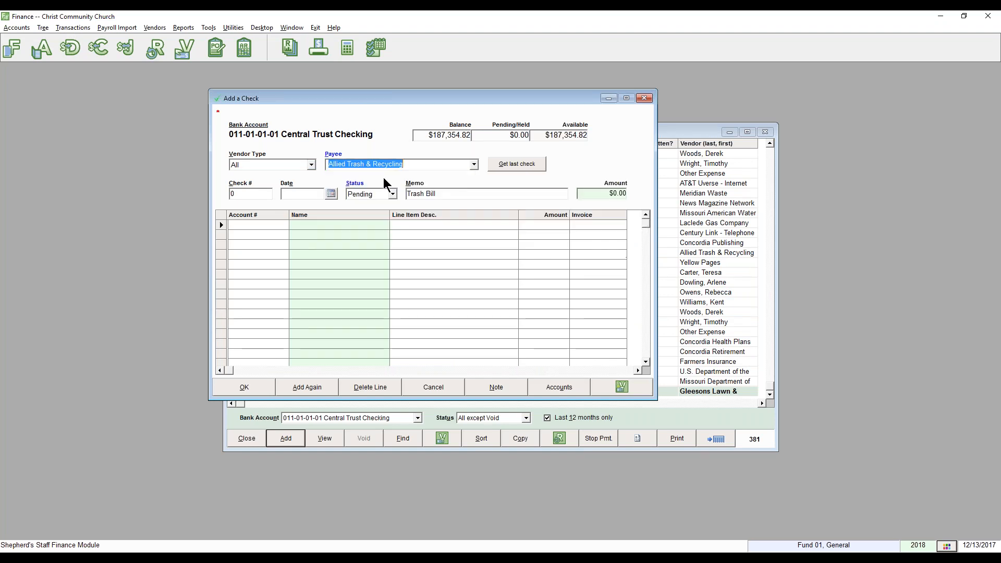
{"action": "left_click", "coordinate": [503, 165]}
{"action": "left_click", "coordinate": [254, 384]}
{"action": "left_click", "coordinate": [256, 436]}
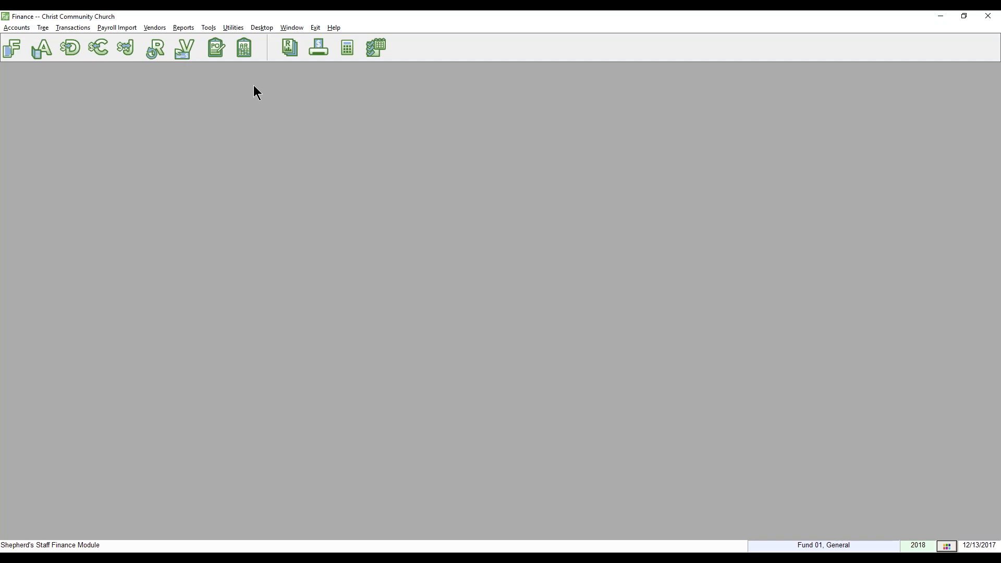
In Check Printing, date the $35.00 Allied Trash & Recycling check 12/31/2017.
{"action": "left_click", "coordinate": [318, 46]}
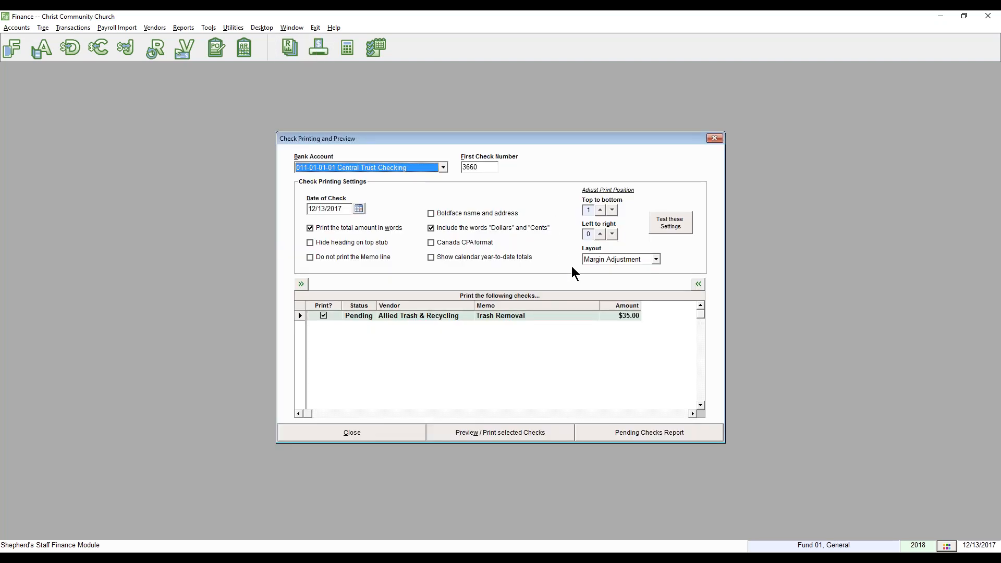
{"action": "left_click", "coordinate": [350, 210]}
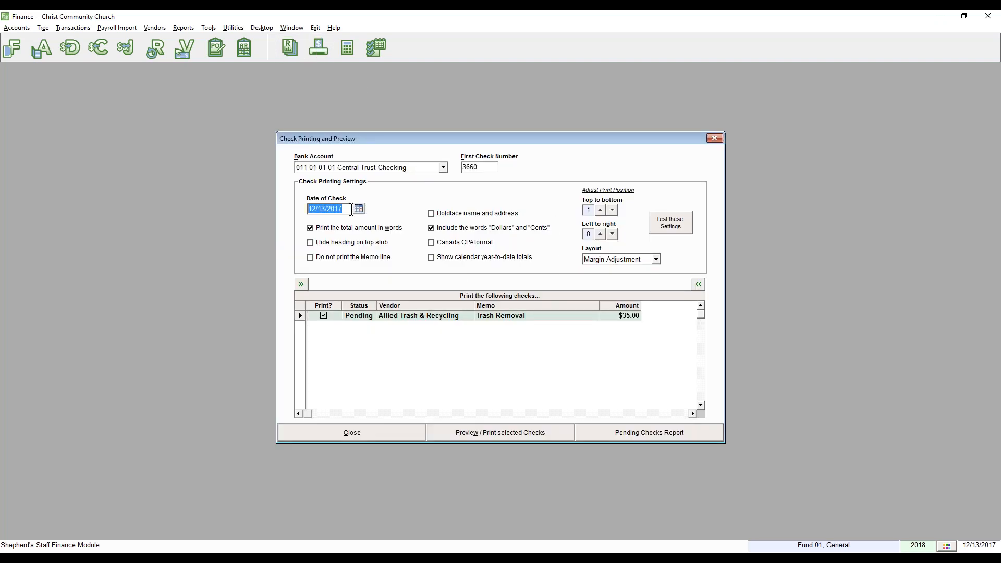
{"action": "type", "text": "12/"}
{"action": "type", "text": "31/2017"}
{"action": "left_click", "coordinate": [415, 367]}
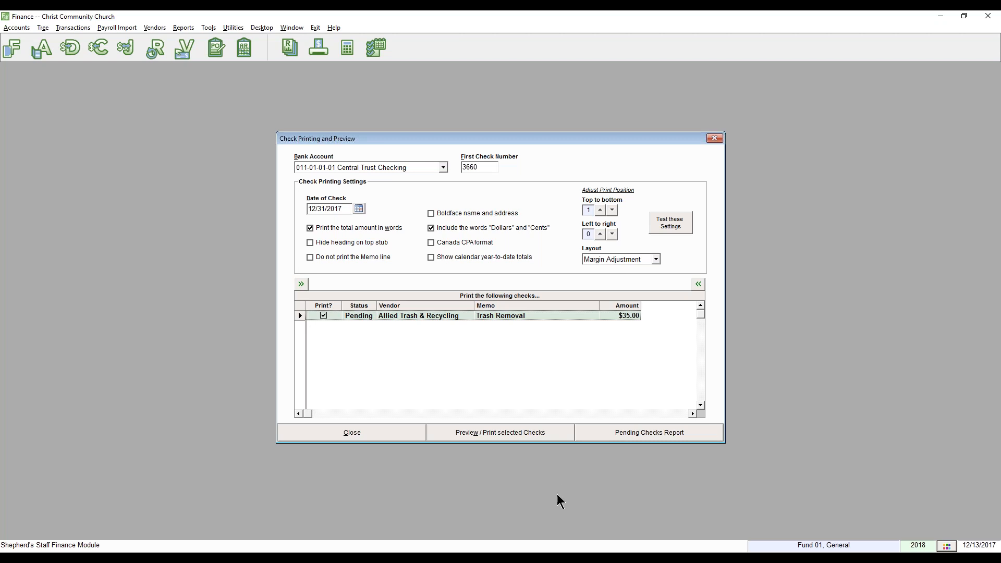
Switch to PowerPoint's 'Year End 2017 - Finance' Thank-you slide show.
{"action": "key", "text": "alt+Tab"}
{"action": "key", "text": "alt+Tab"}
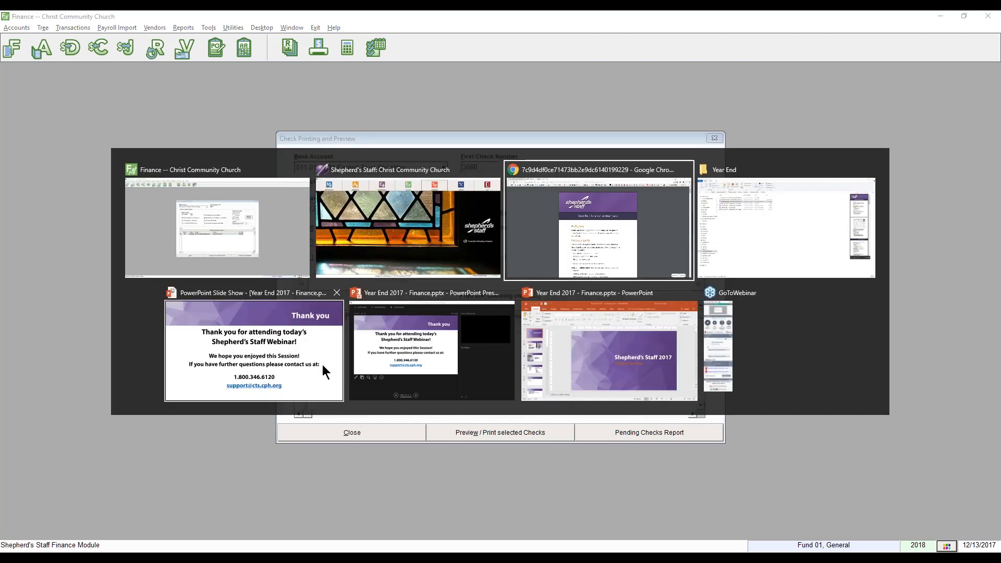
{"action": "left_click", "coordinate": [329, 387]}
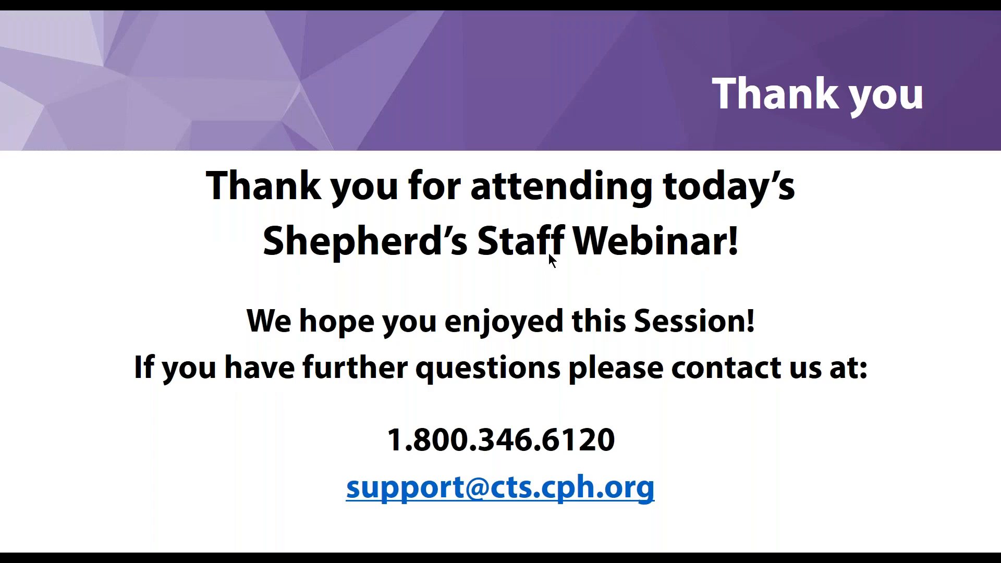